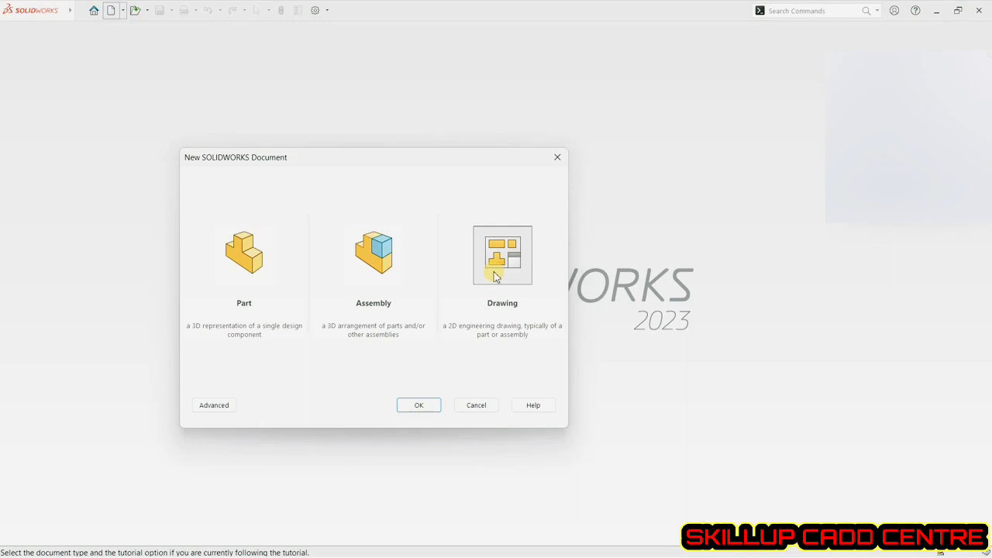
Create a new Part document after comparing the Part, Assembly and Drawing document types.
click(222, 263)
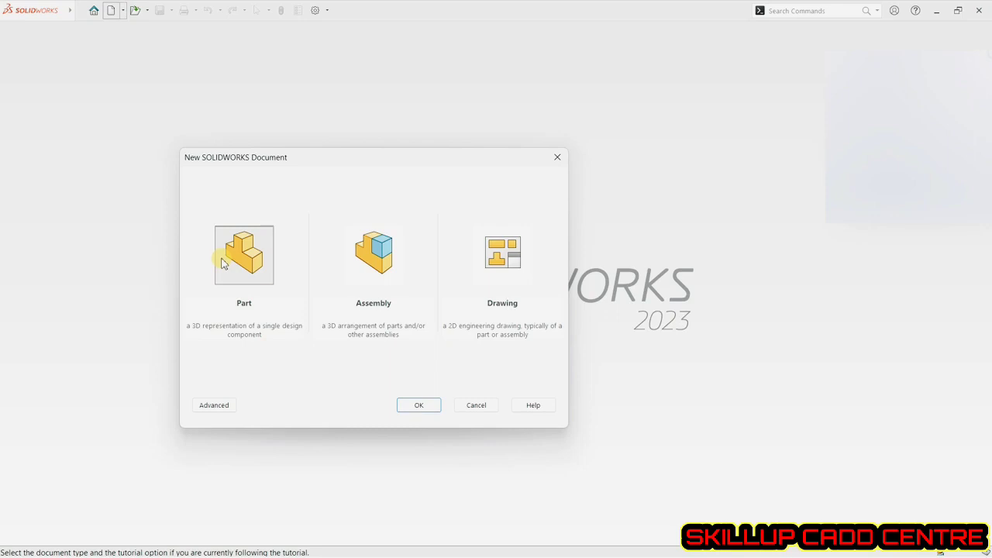
click(354, 264)
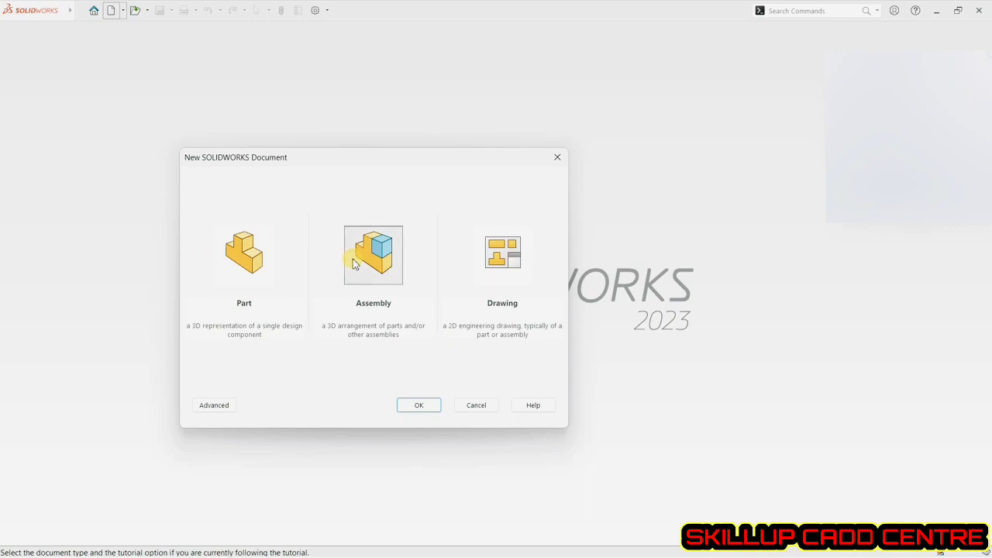
click(519, 258)
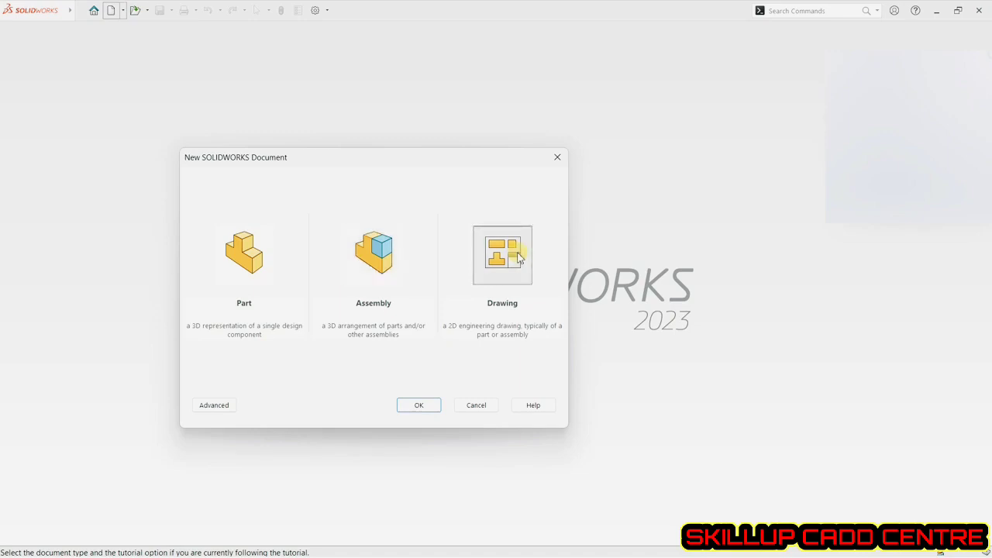
click(260, 259)
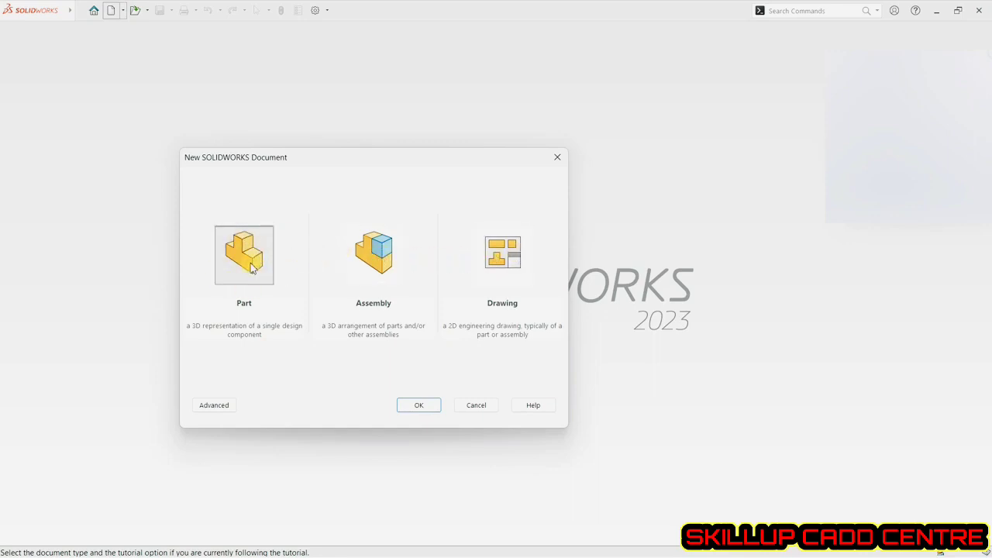
click(411, 408)
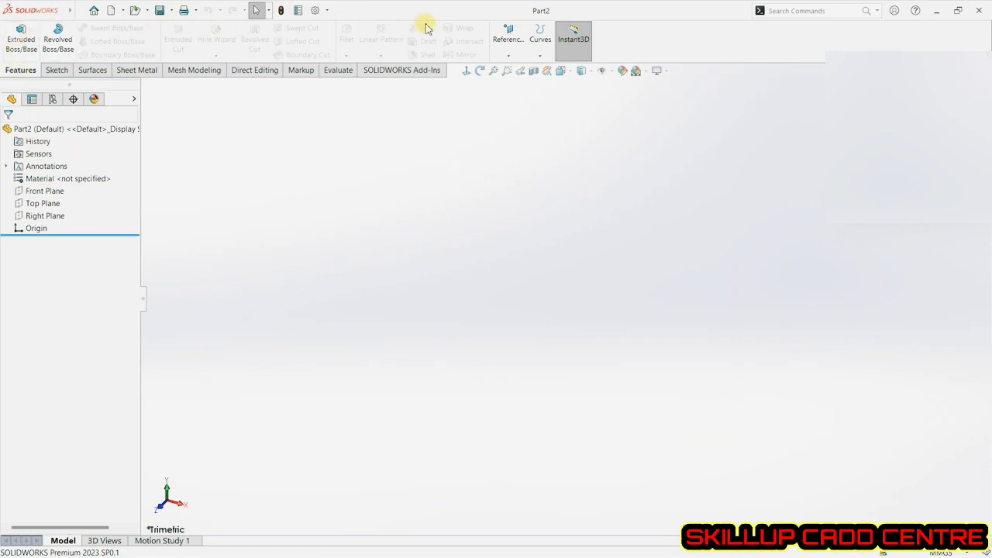
Browse the Sketch, Surfaces and Sheet Metal command tabs to review their tools.
click(60, 71)
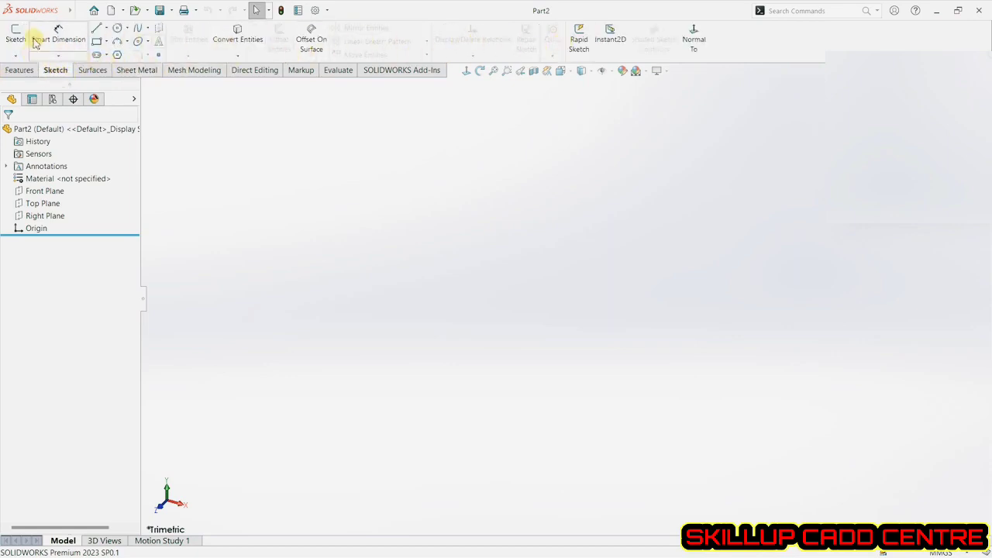
click(94, 71)
click(124, 71)
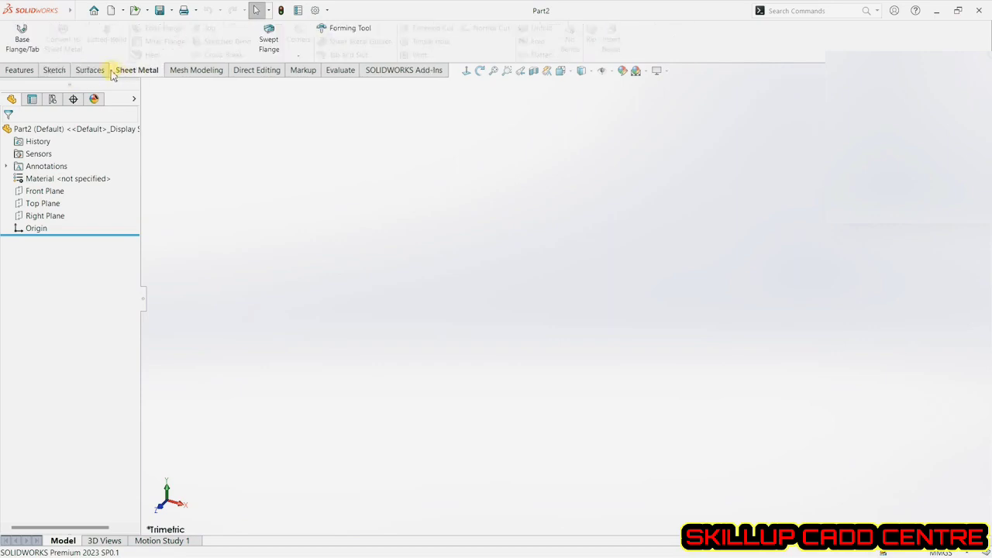
click(94, 70)
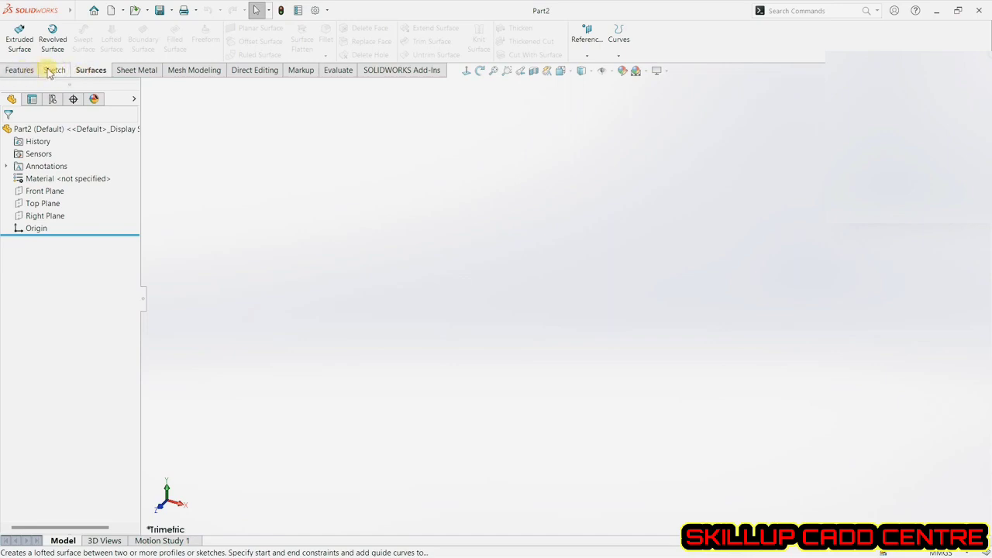
Add the Weldments tab to the command bar and review the Weldments, Sketch and Features tools.
right_click(48, 72)
mouse_move(104, 106)
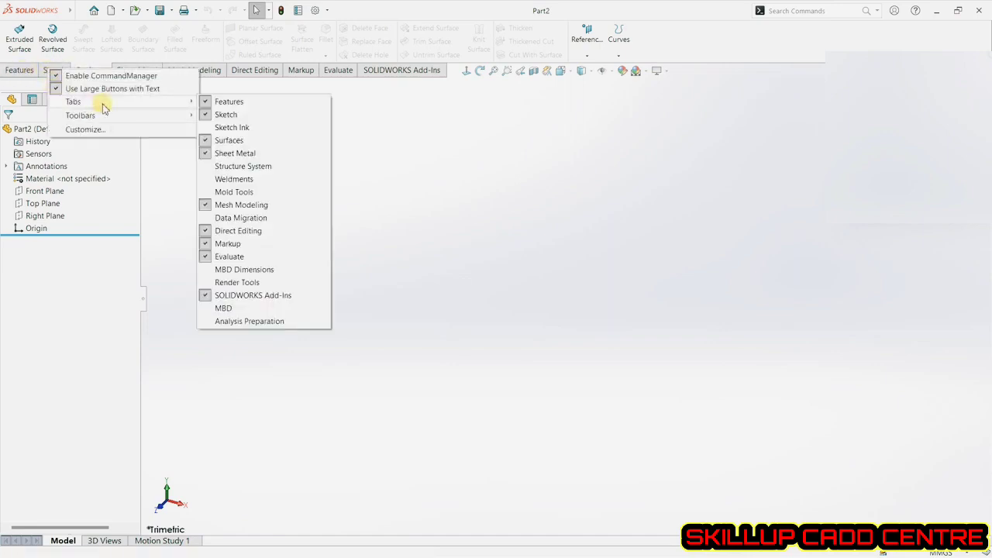
click(246, 180)
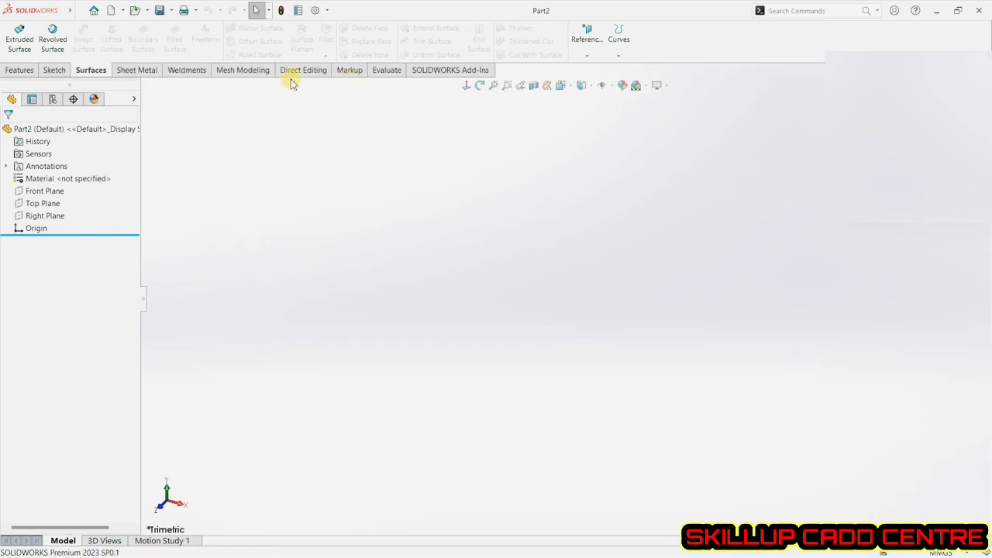
click(192, 71)
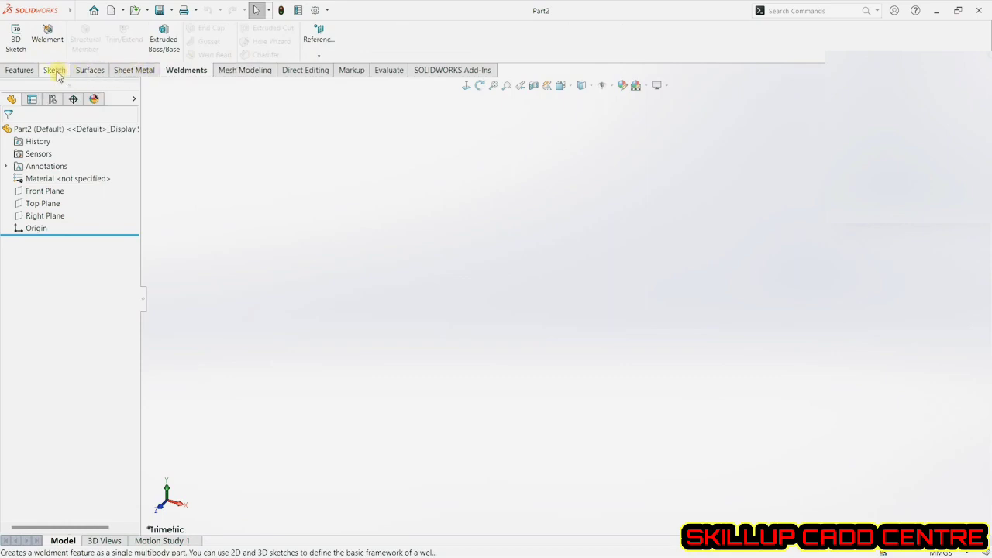
click(54, 71)
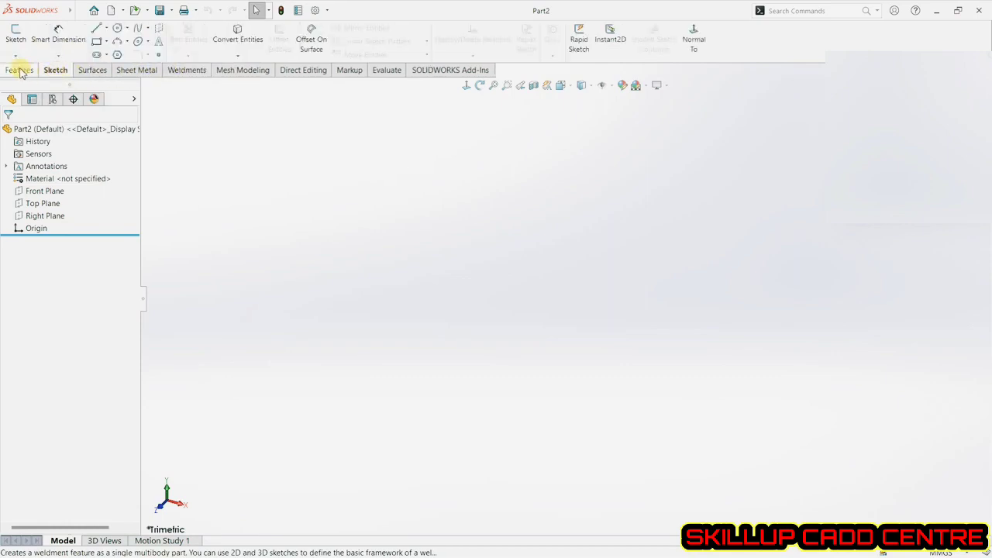
click(21, 72)
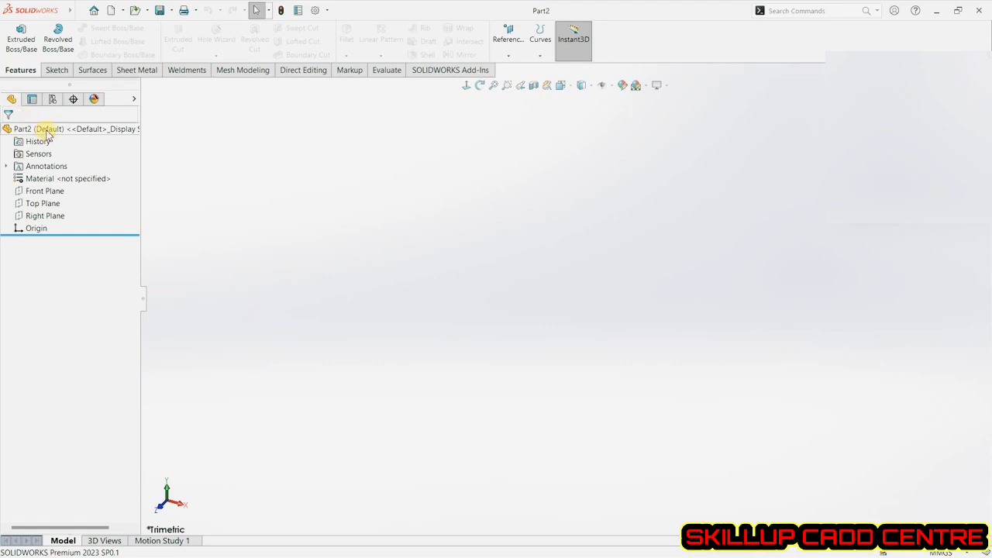
Display the Front, Top and Right planes together in the graphics area.
click(44, 191)
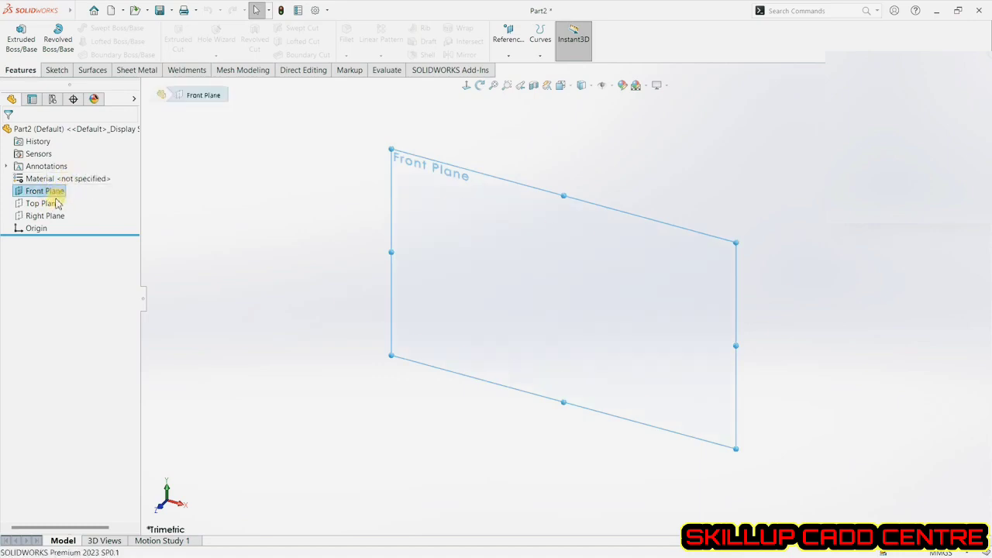
click(68, 203)
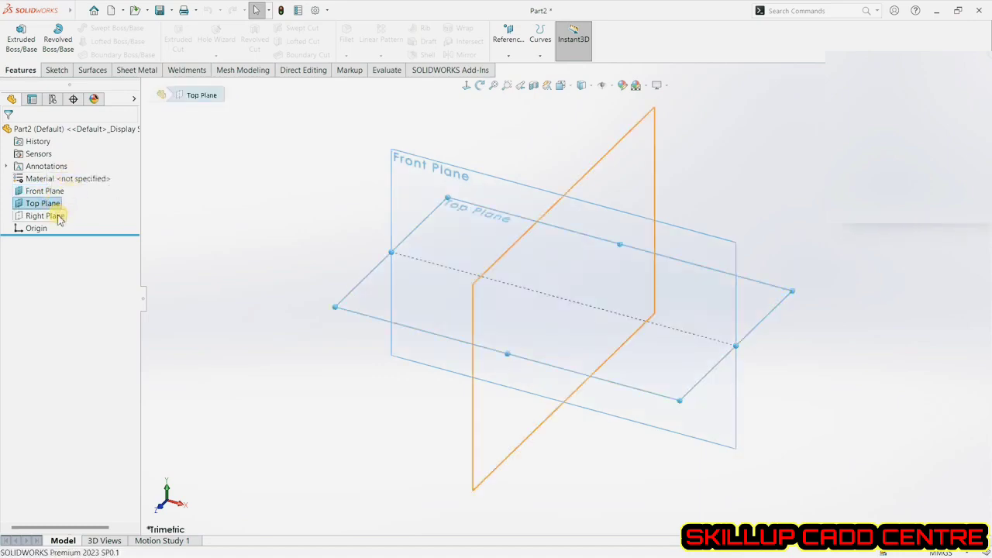
click(60, 216)
click(247, 221)
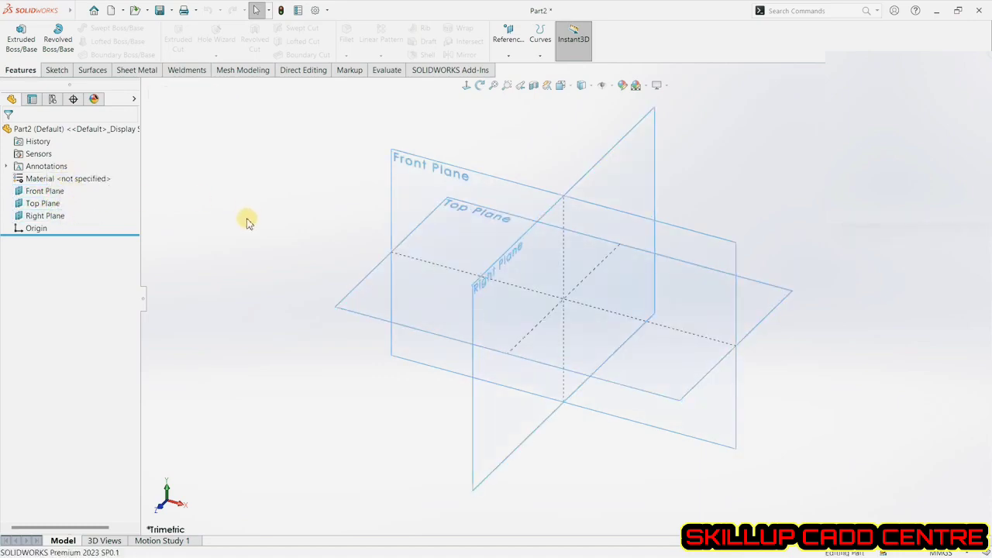
mouse_move(291, 279)
middle_down()
mouse_move(349, 268)
mouse_move(306, 261)
mouse_move(299, 277)
middle_up()
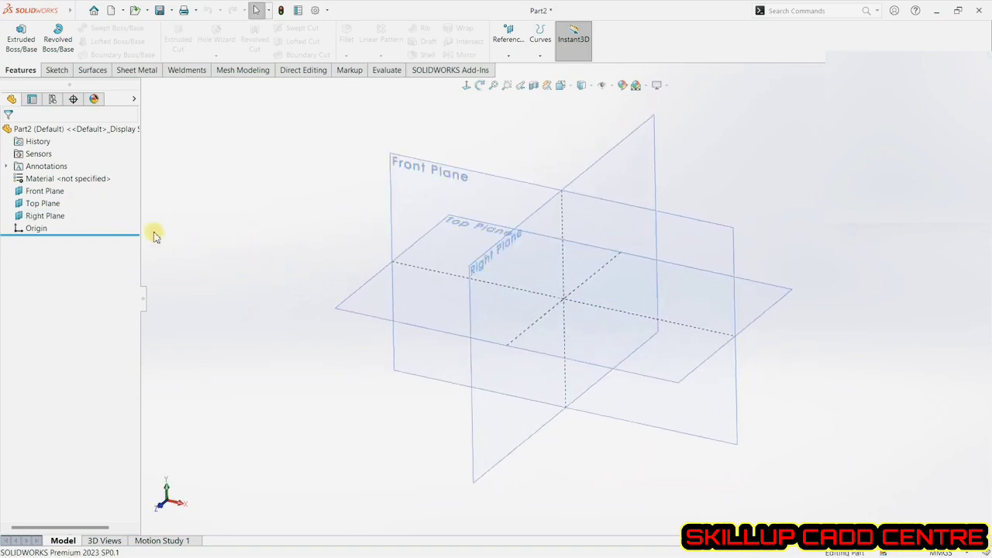
click(509, 56)
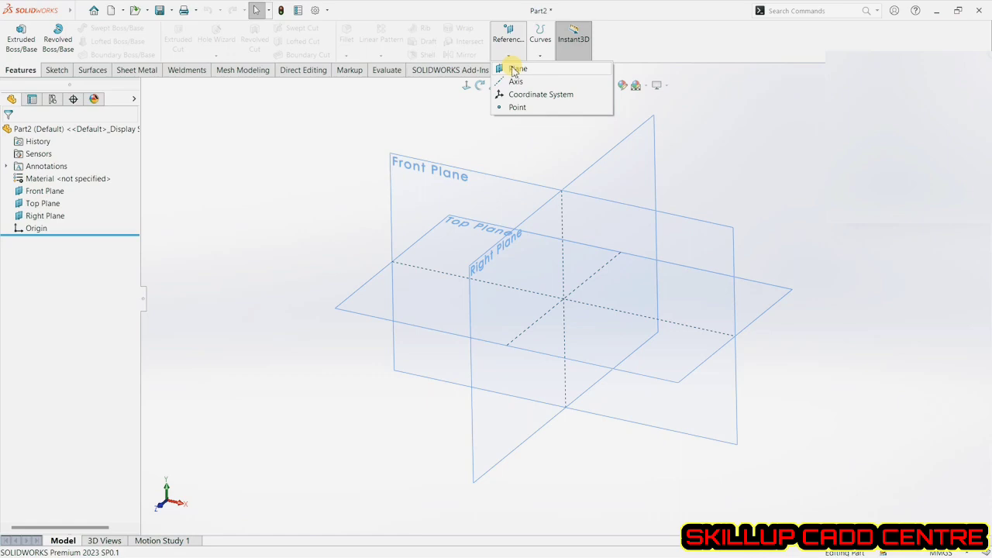
click(347, 140)
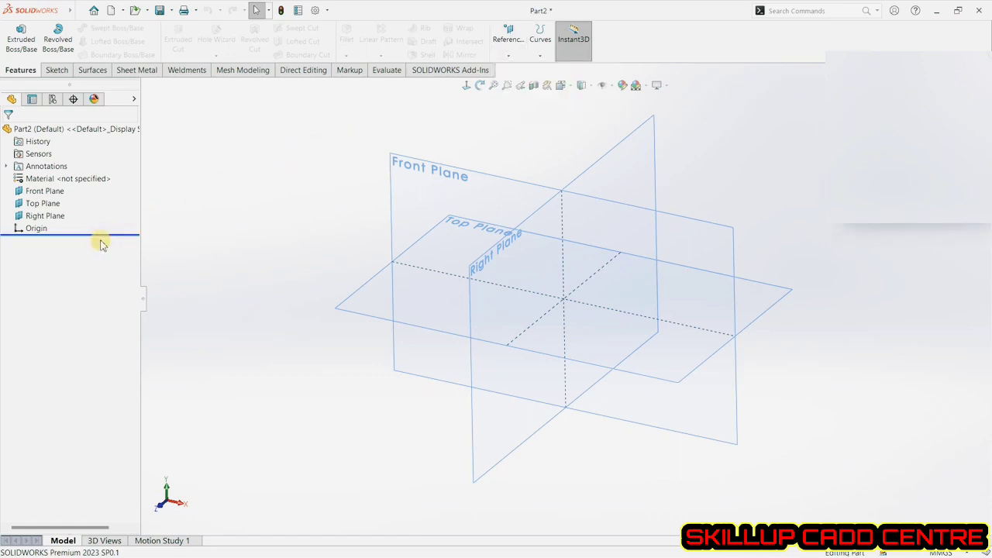
click(144, 300)
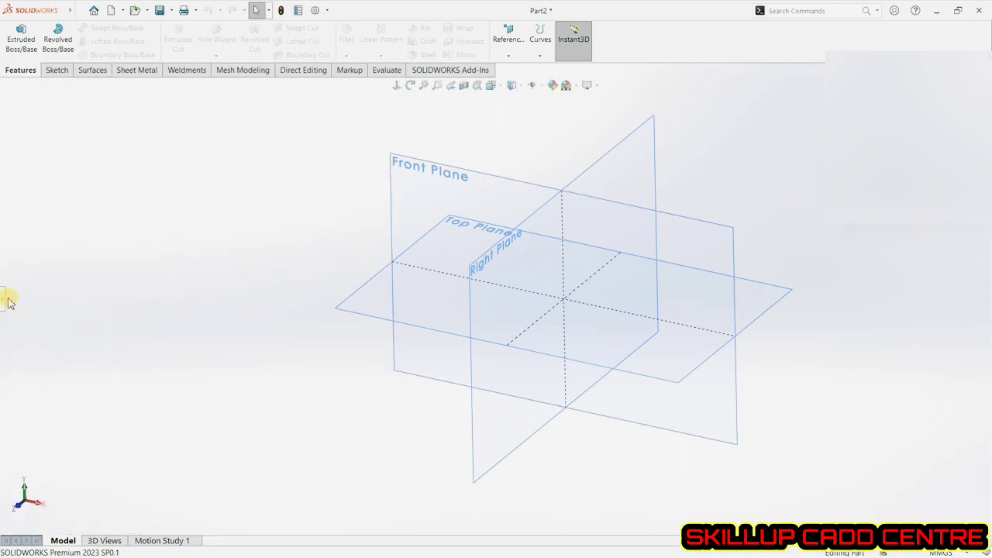
click(2, 302)
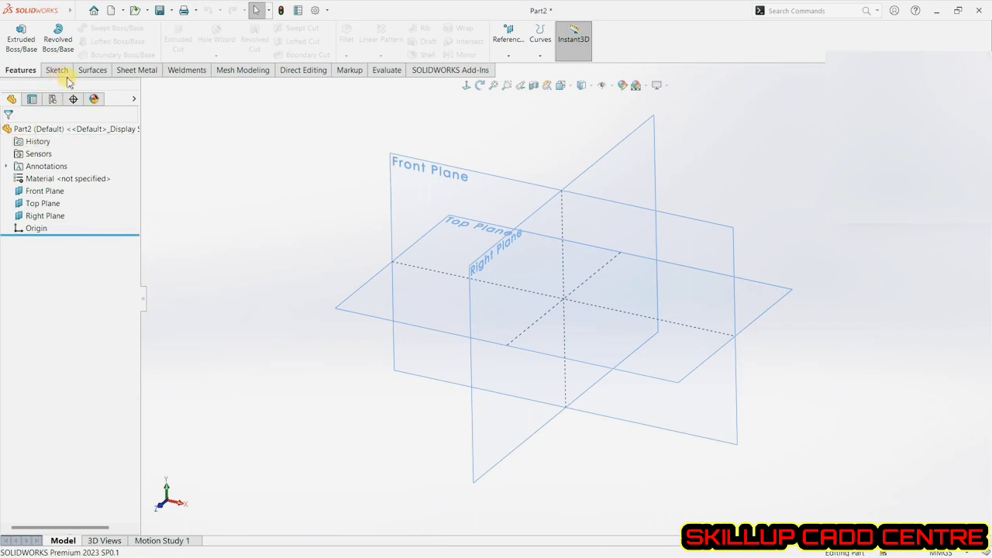
click(64, 75)
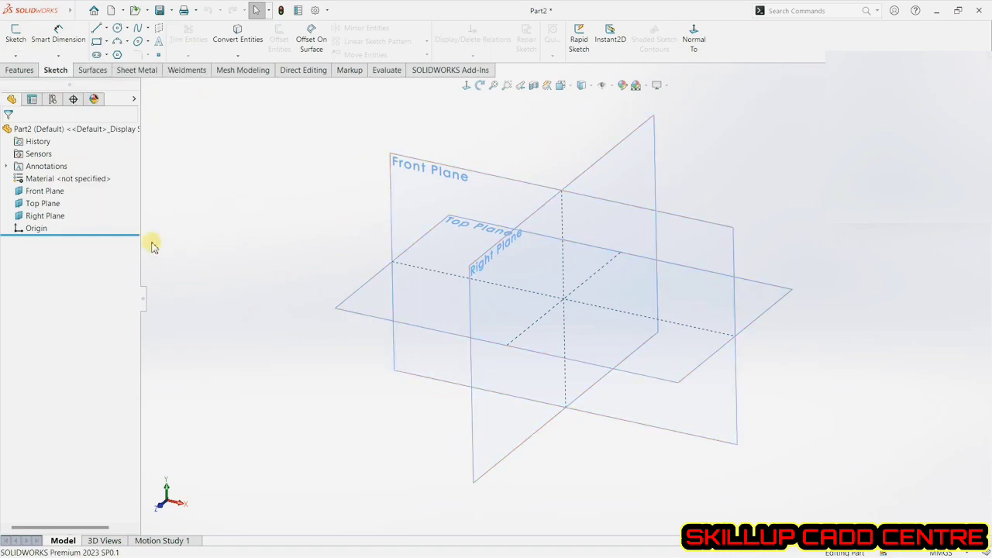
click(15, 34)
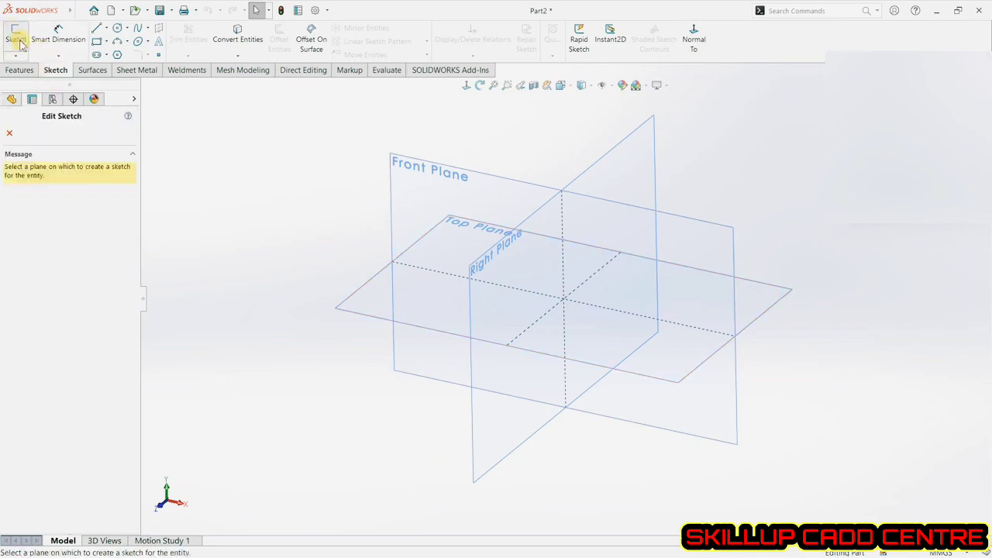
click(369, 295)
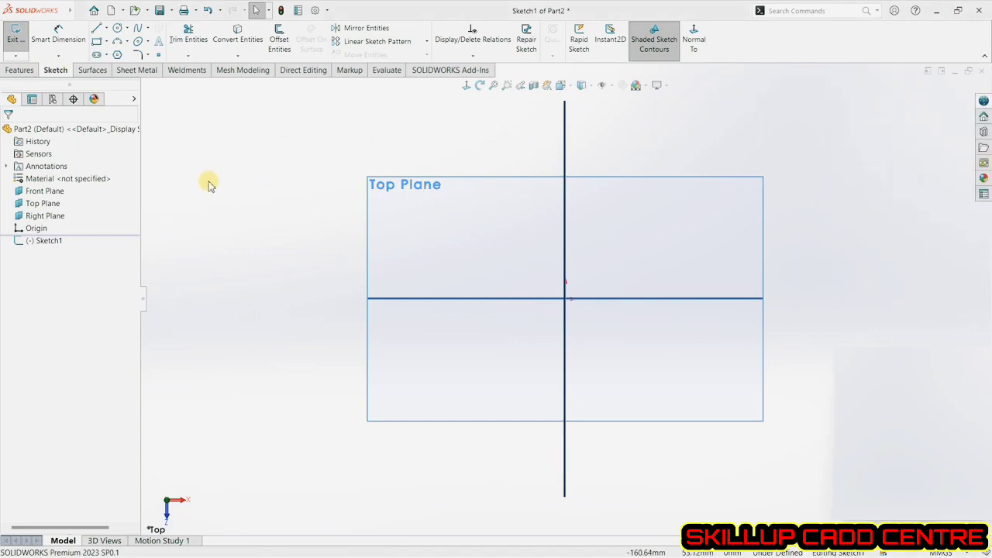
click(18, 48)
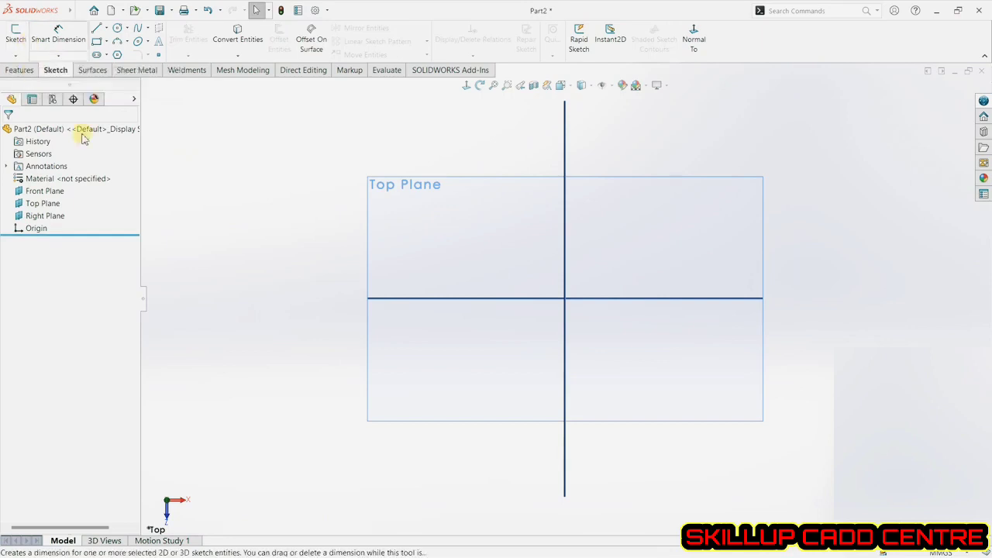
Start a sketch on the Top Plane and draw a closed four-line profile about 118 mm by 70 mm.
click(16, 40)
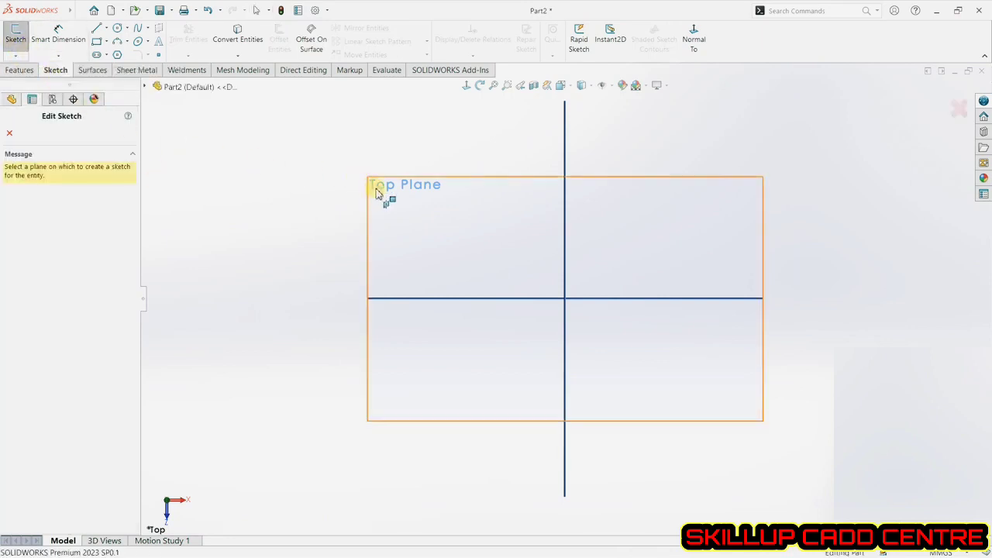
click(406, 195)
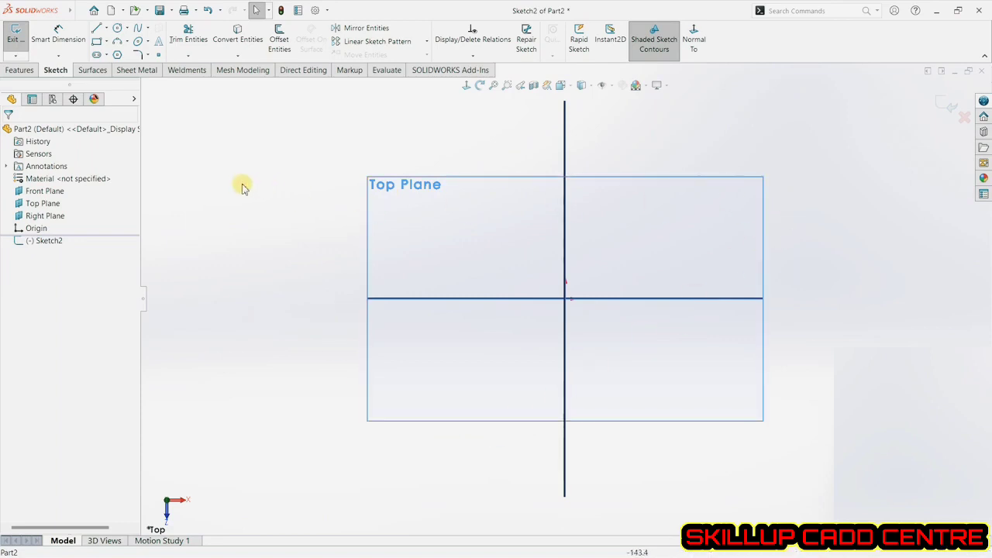
click(99, 31)
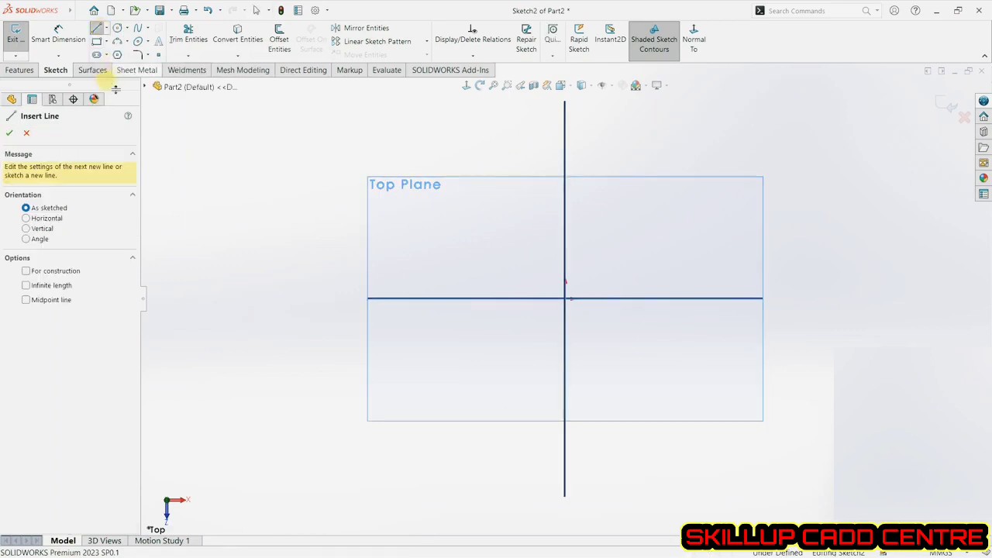
click(402, 226)
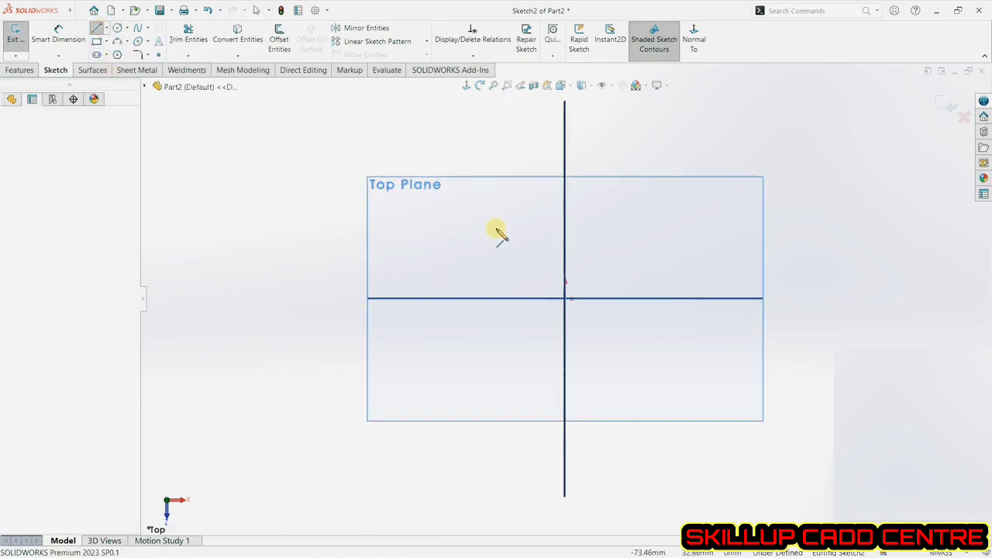
click(662, 227)
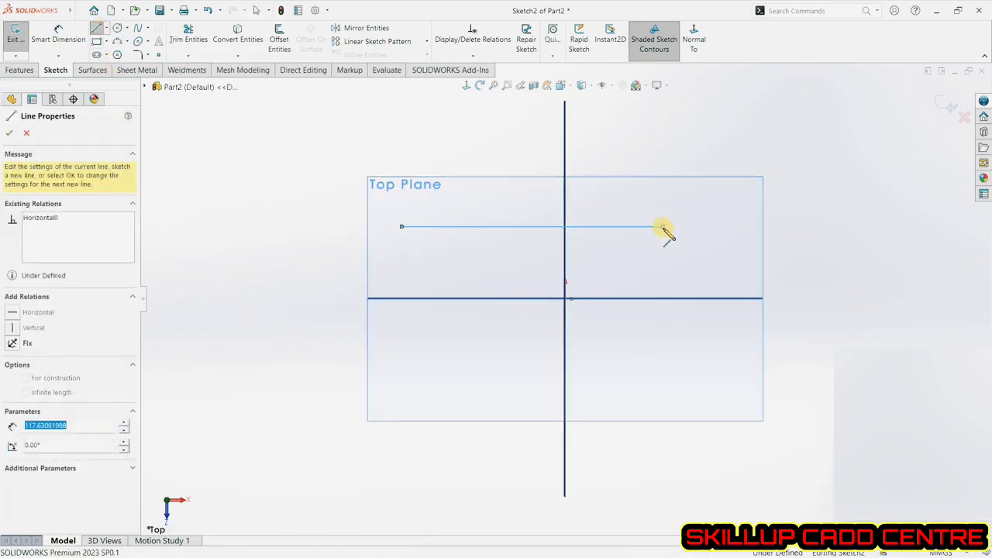
click(663, 381)
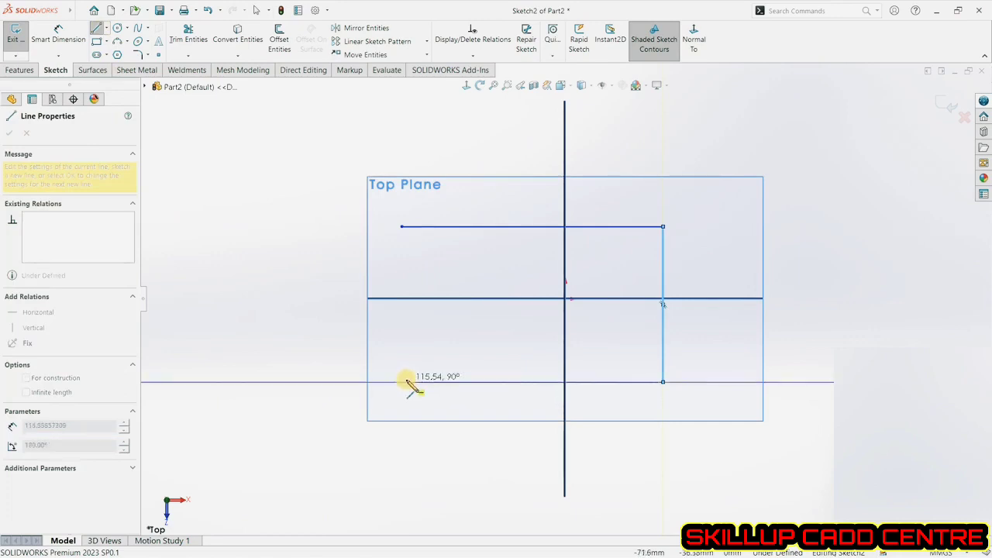
click(405, 381)
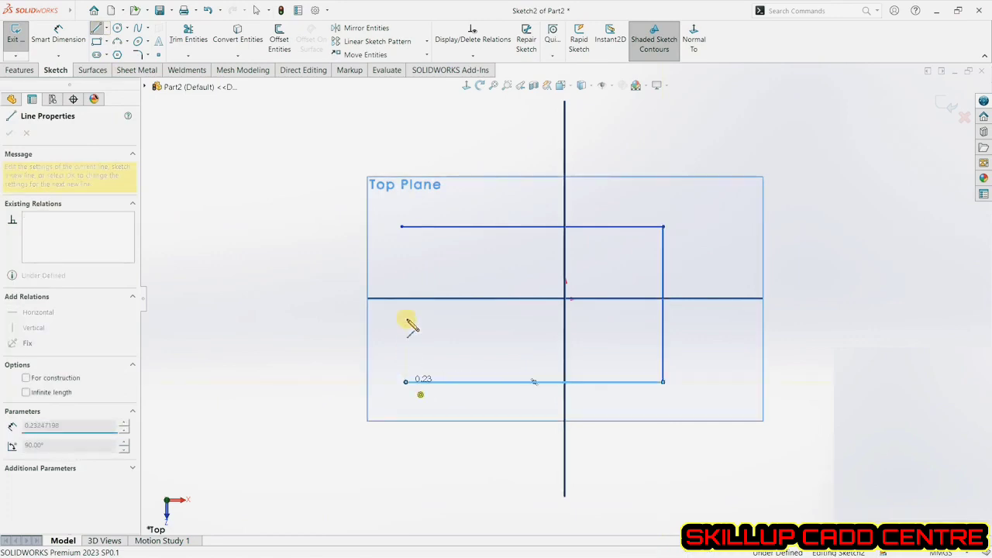
click(401, 226)
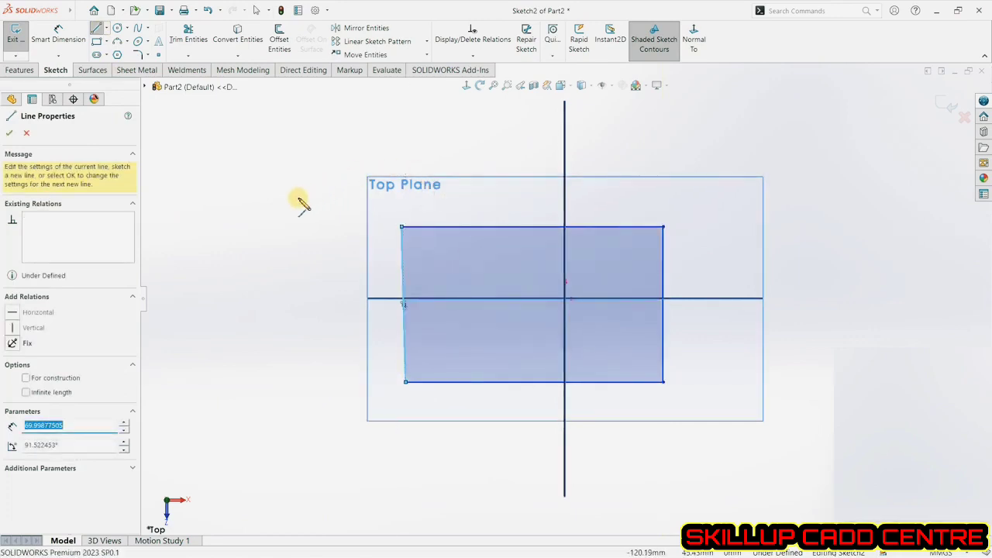
click(9, 133)
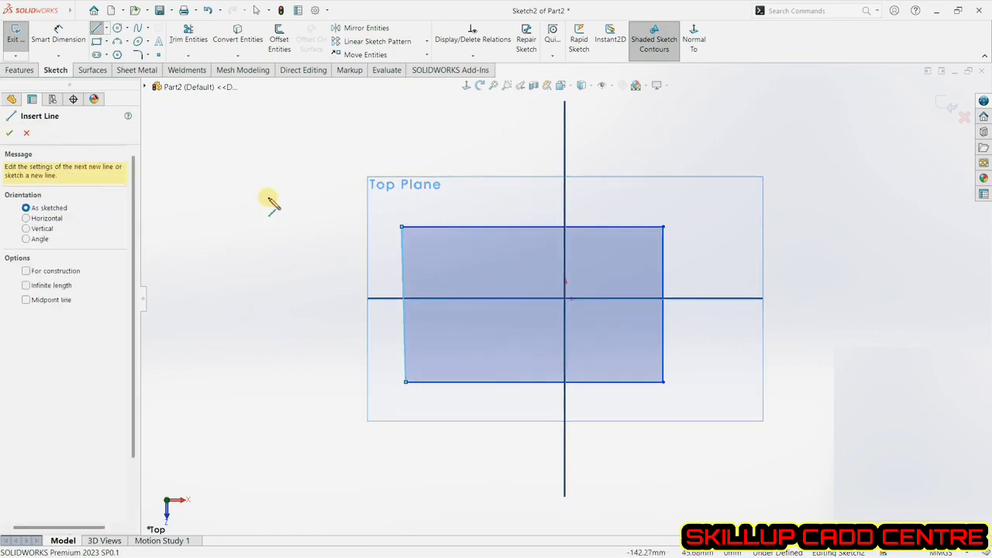
click(10, 133)
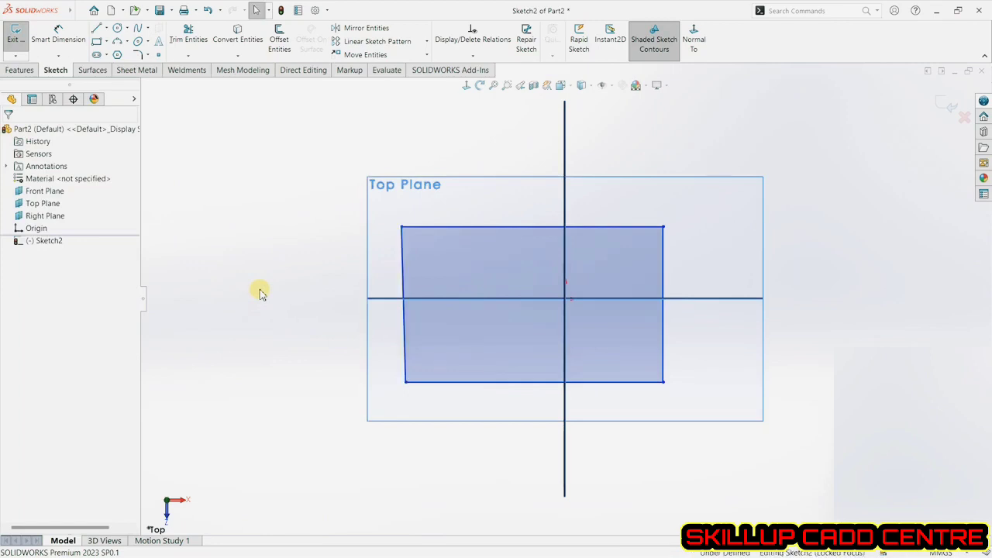
Toggle Shaded Sketch Contours and draw a horizontal line about 68 mm long above-left of the shaded profile.
click(657, 58)
click(650, 43)
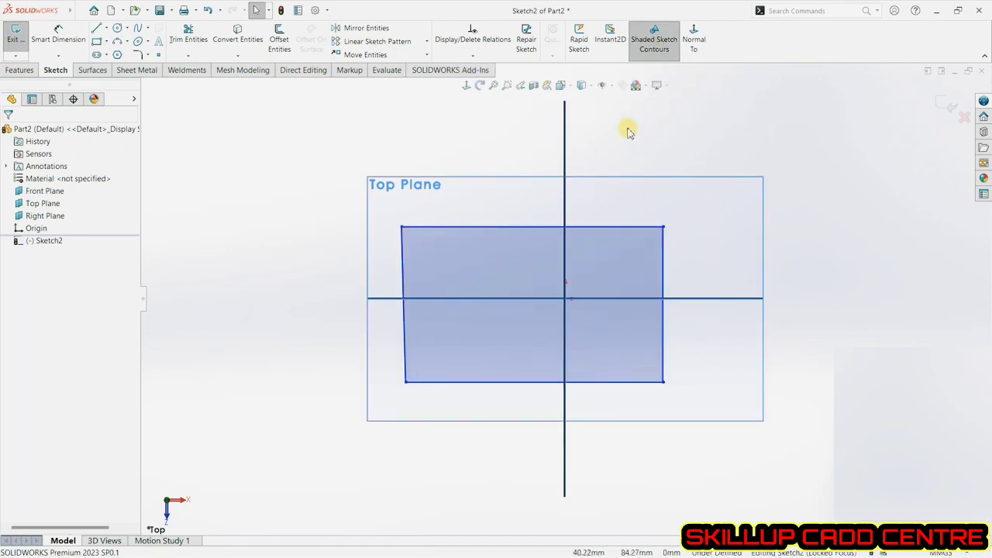
click(99, 30)
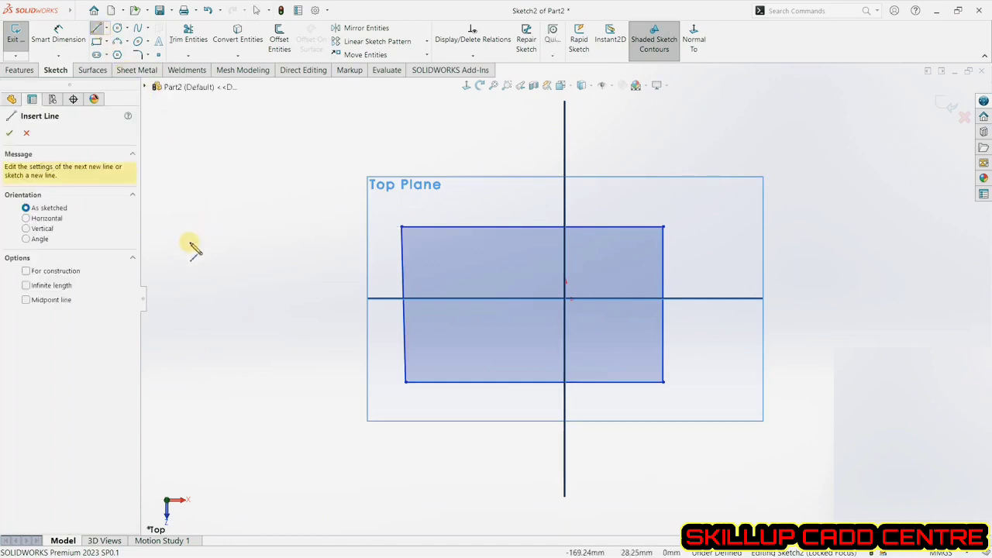
click(45, 219)
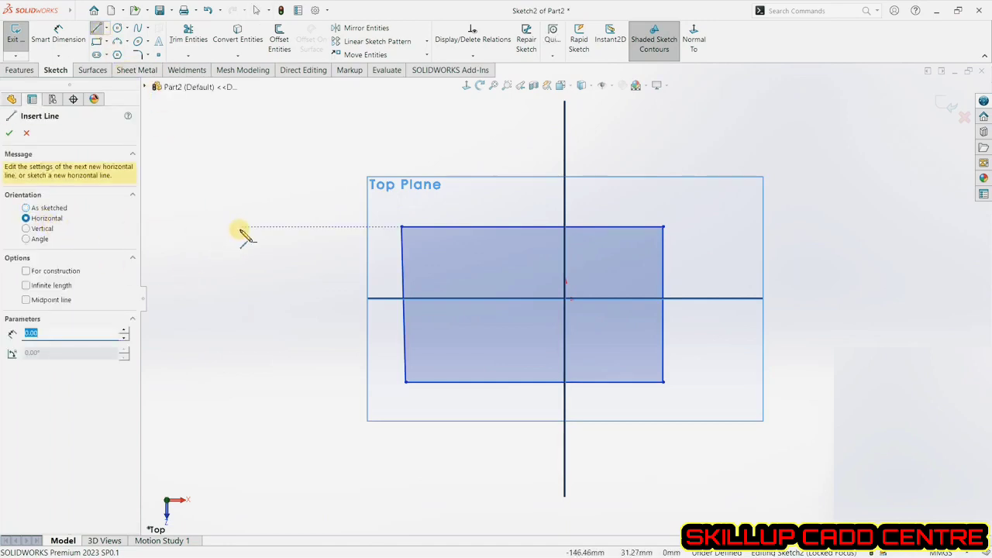
click(223, 215)
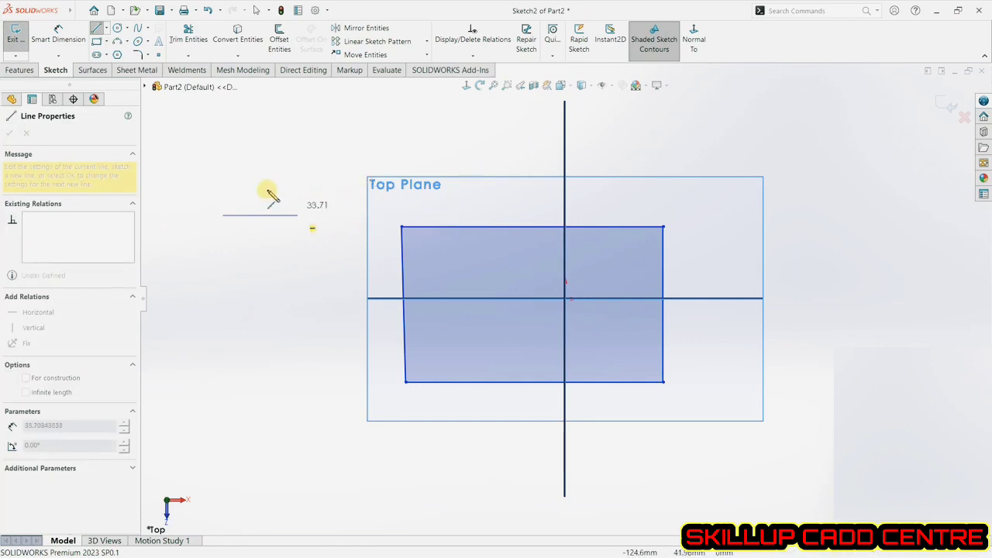
click(373, 209)
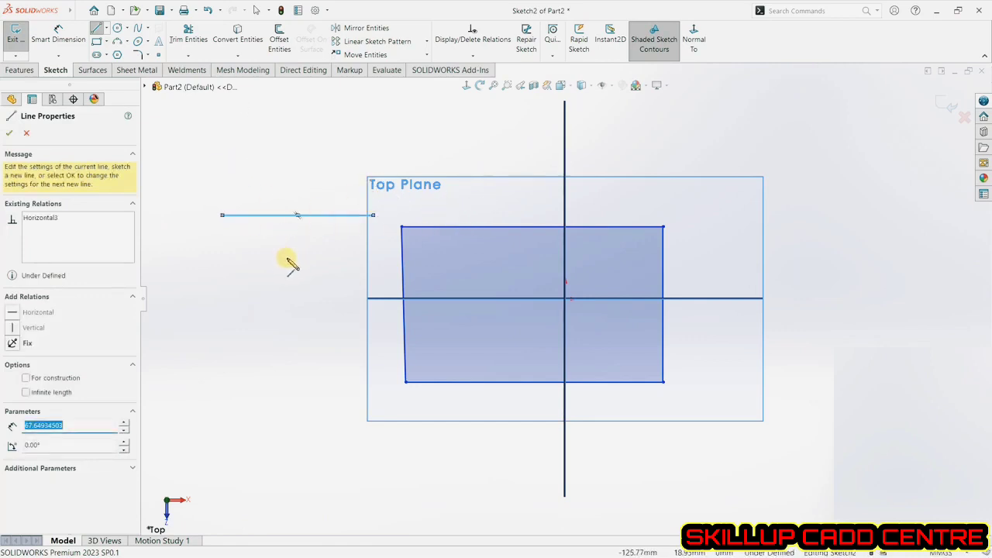
Try adding a Vertical relation to the new horizontal line, then undo it.
click(15, 330)
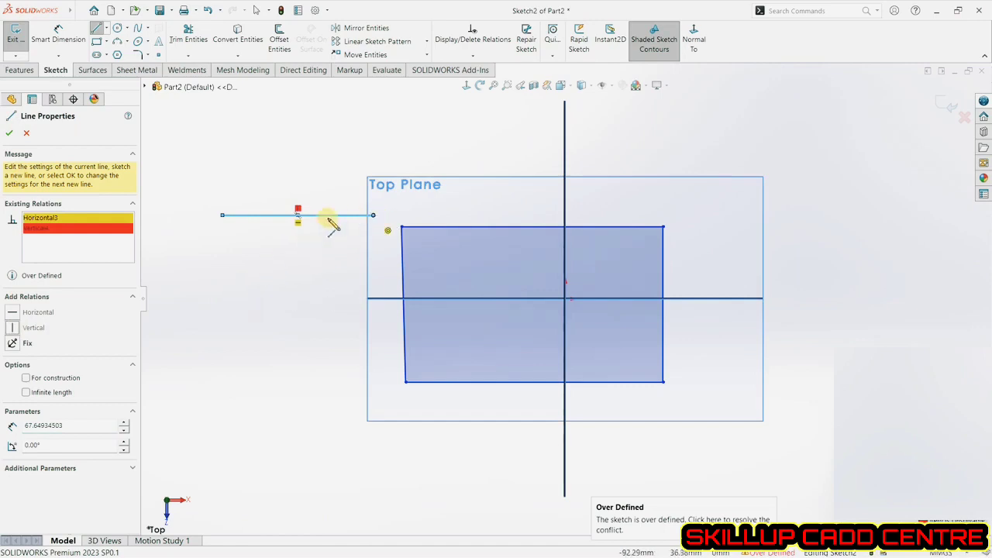
click(33, 134)
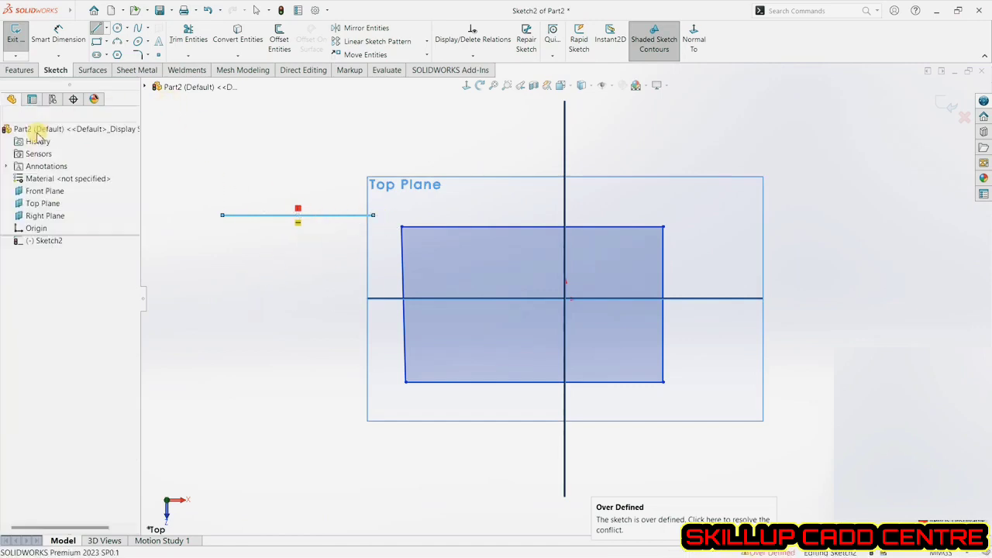
click(207, 10)
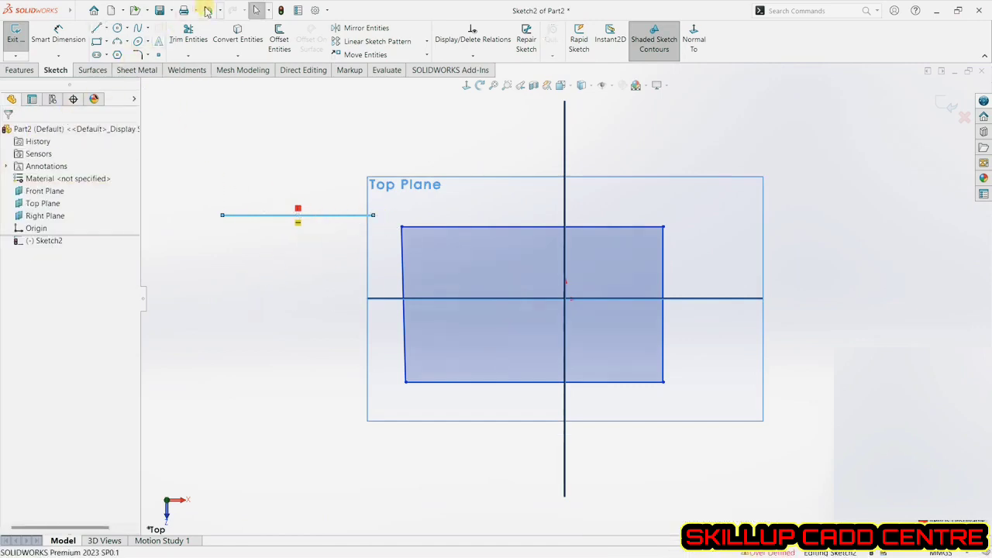
Draw two chained vertical lines down from the horizontal line's left end, about 71 mm and 42 mm long.
click(96, 28)
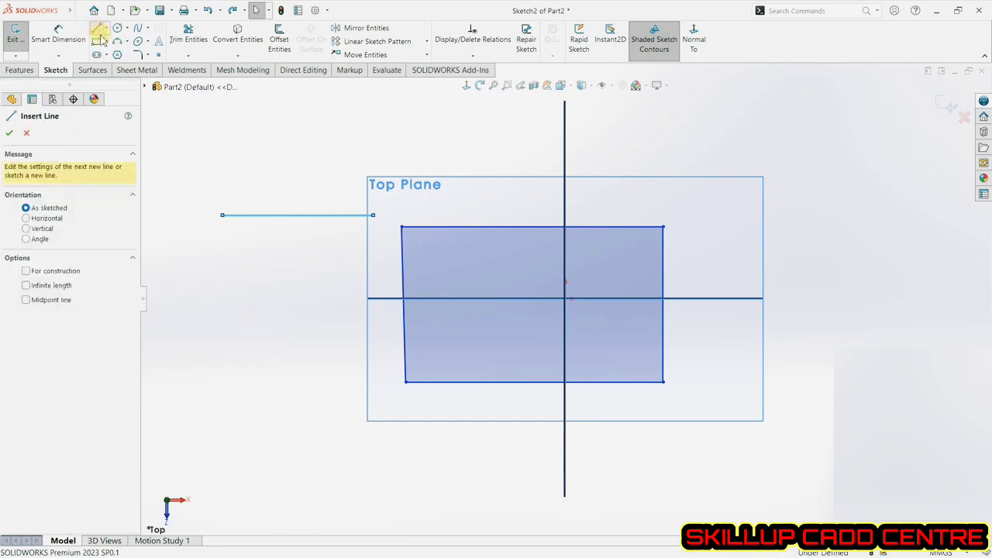
click(45, 230)
click(223, 215)
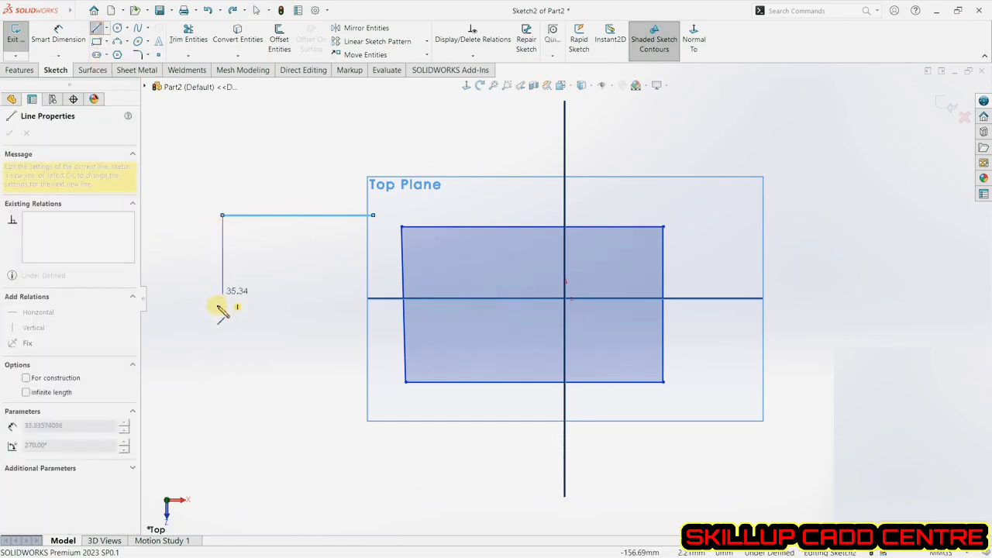
click(222, 373)
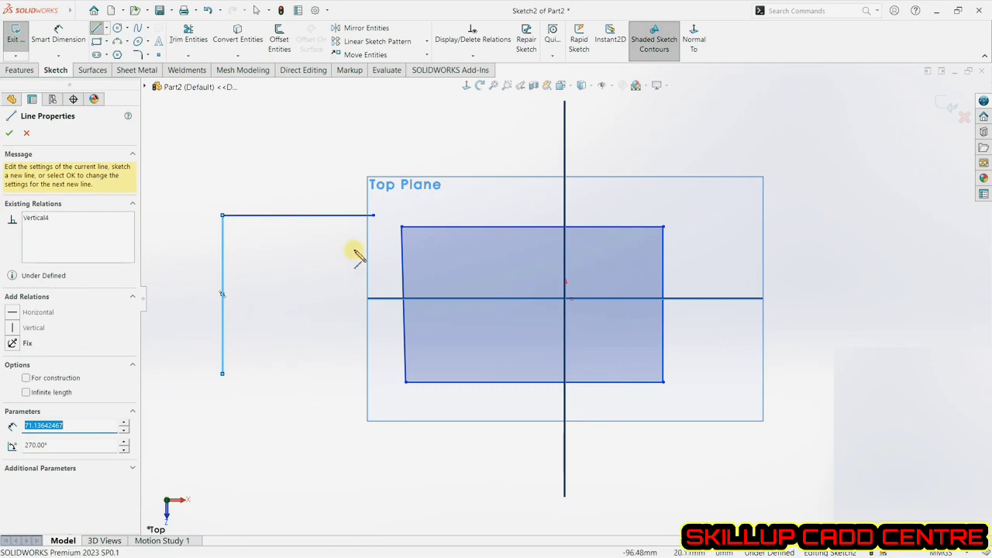
click(223, 375)
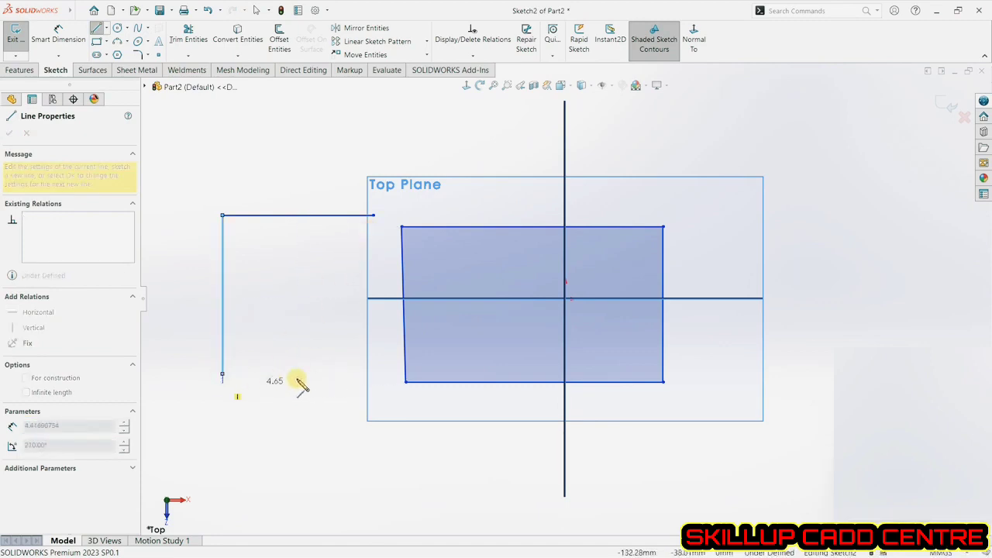
click(229, 469)
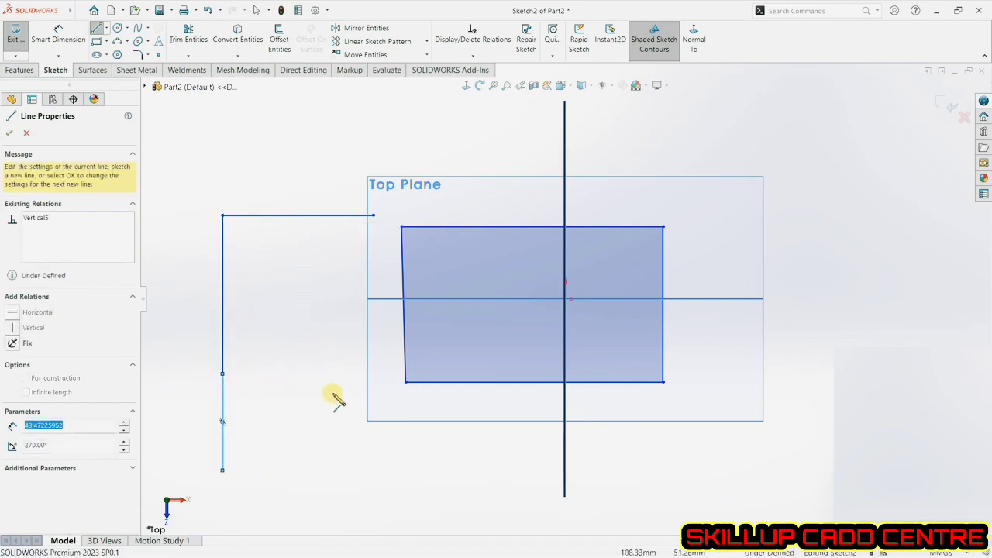
Draw a vertical line about 115 mm long down from the horizontal line's right end.
click(373, 217)
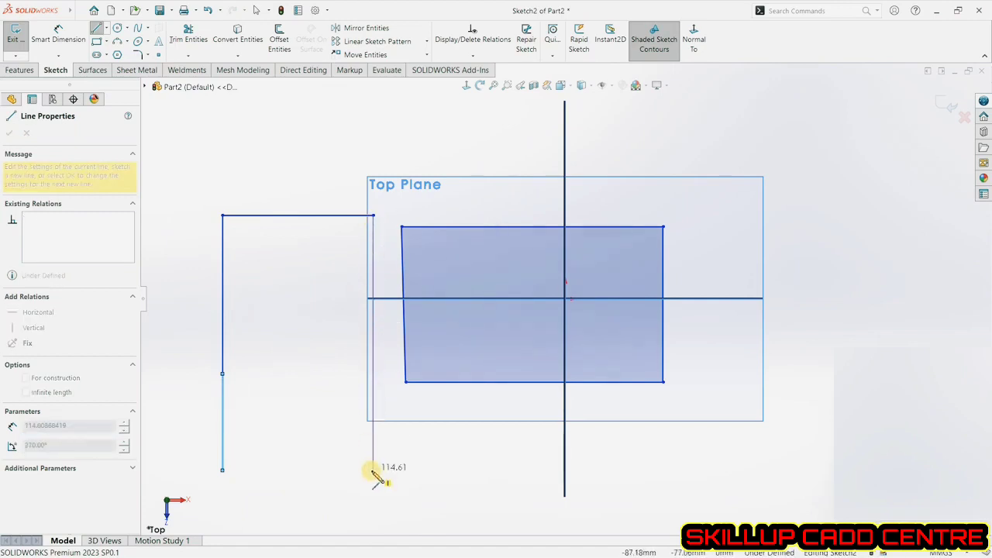
click(375, 470)
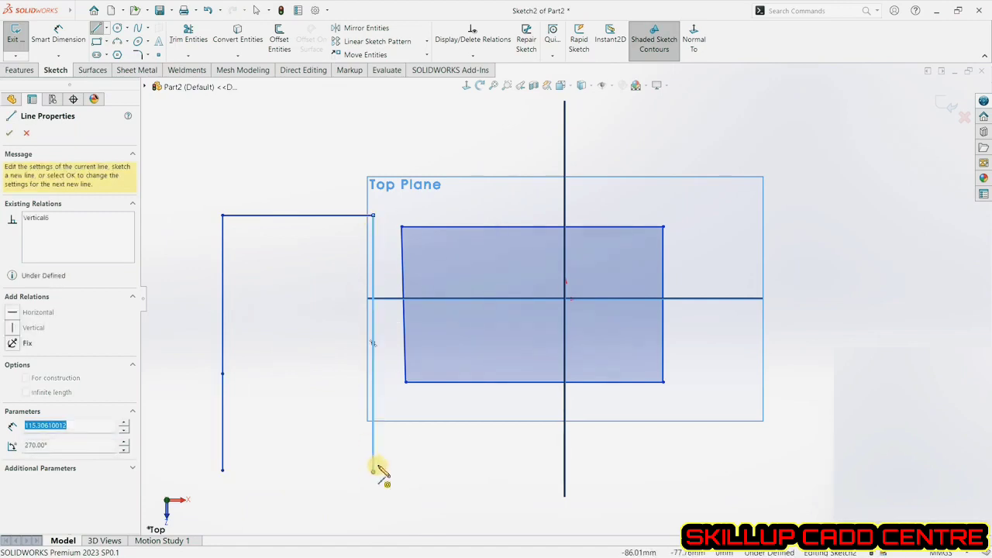
click(26, 134)
Draw 45° angled lines from the right vertical line's bottom end and from the profile's lower-right and upper-right corners.
click(99, 29)
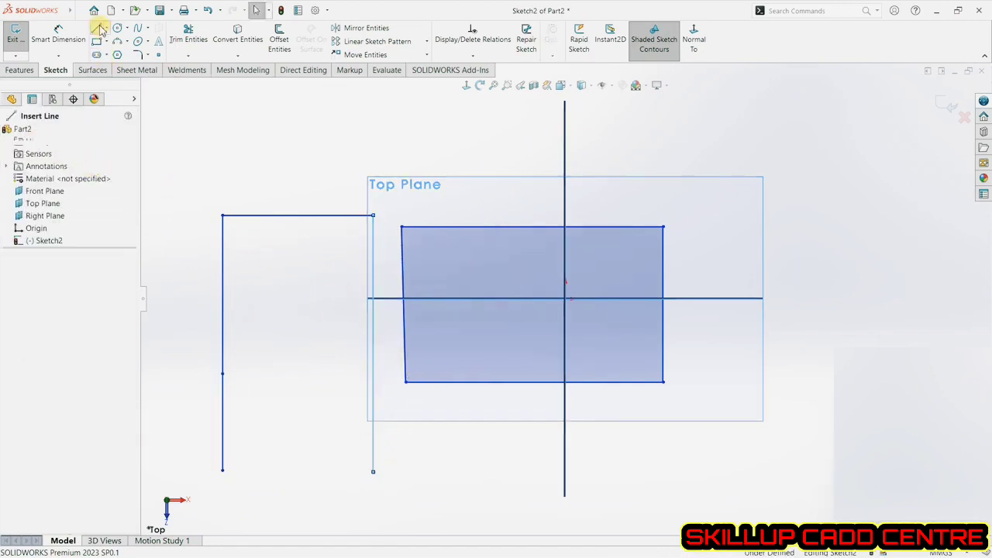
click(43, 243)
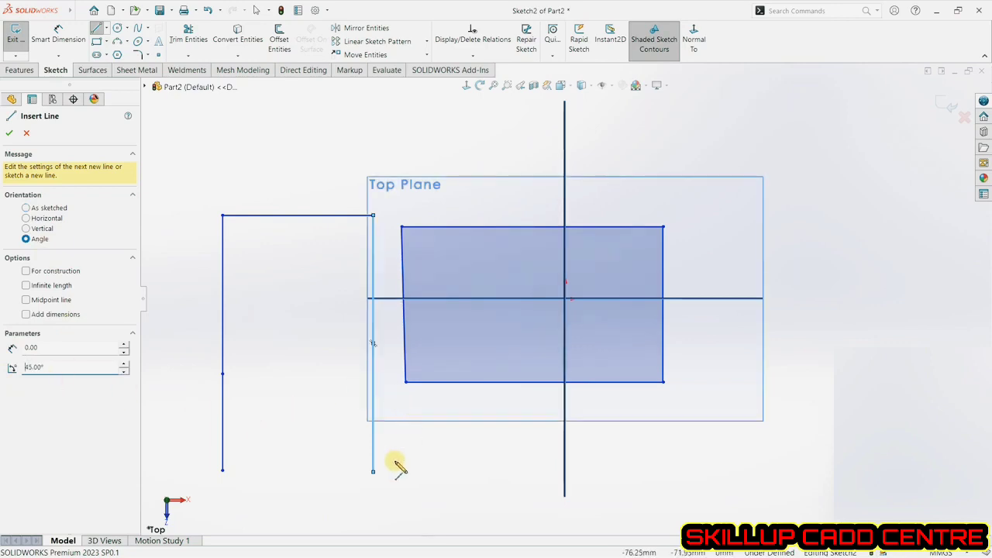
click(373, 470)
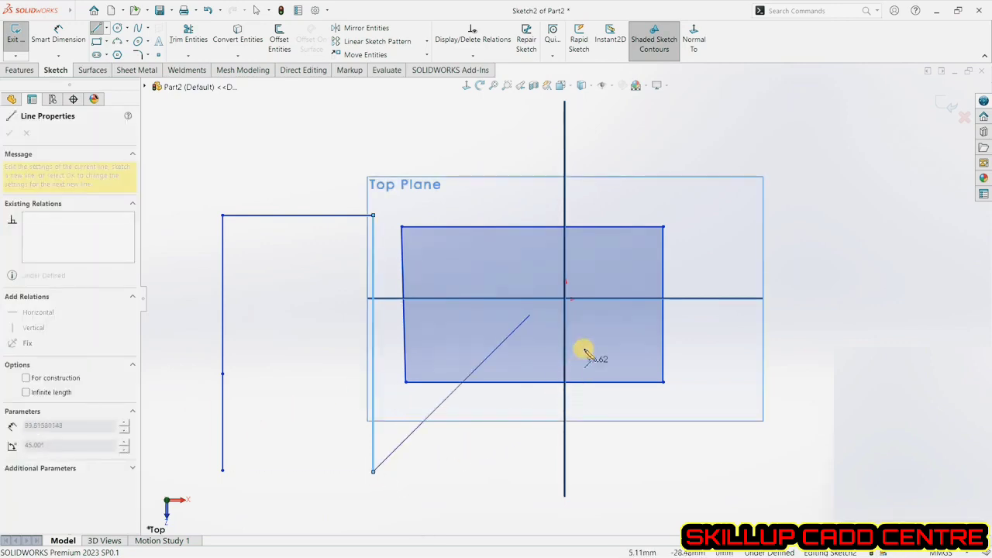
click(663, 381)
double_click(798, 246)
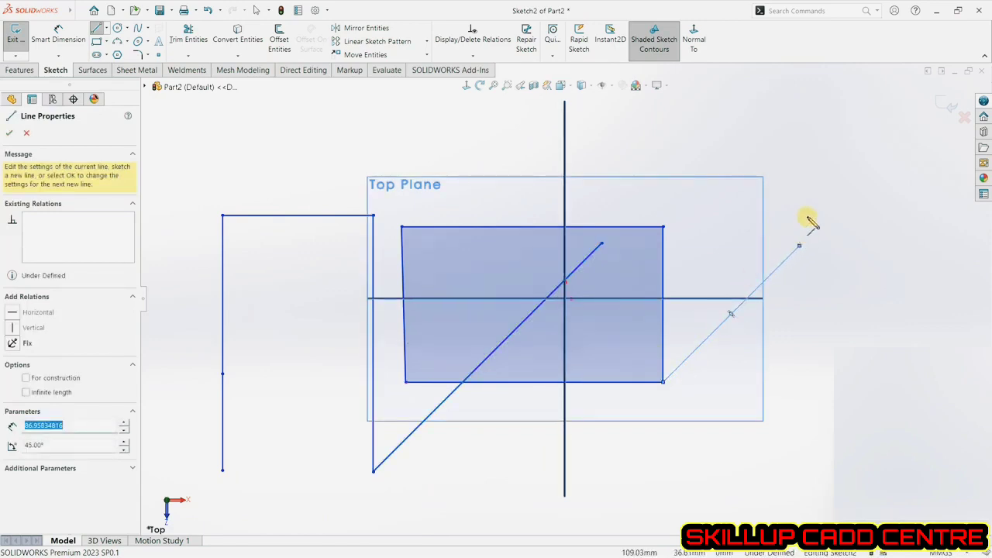
click(663, 227)
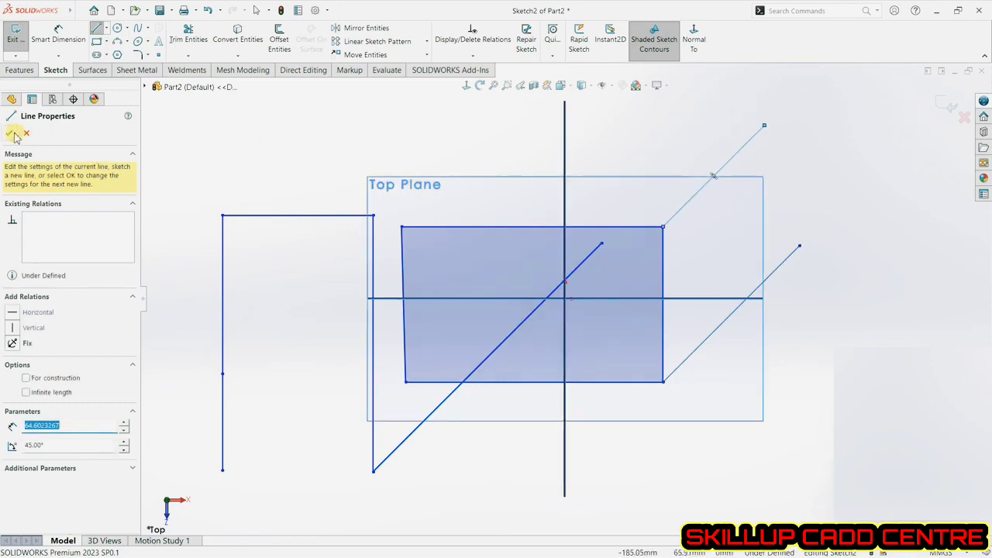
click(13, 134)
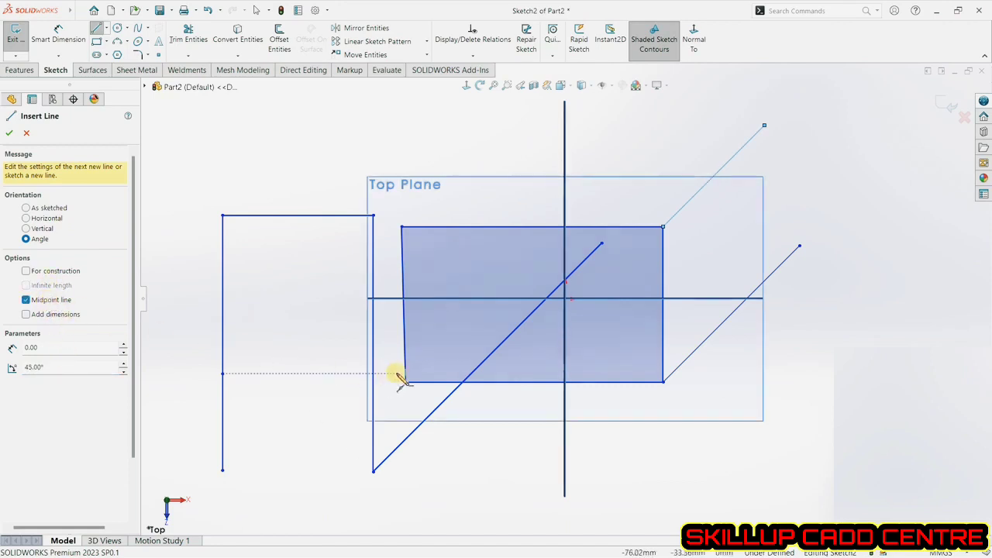
Draw a horizontal midpoint line centred on the outer end of the upper-right 45° line.
click(764, 126)
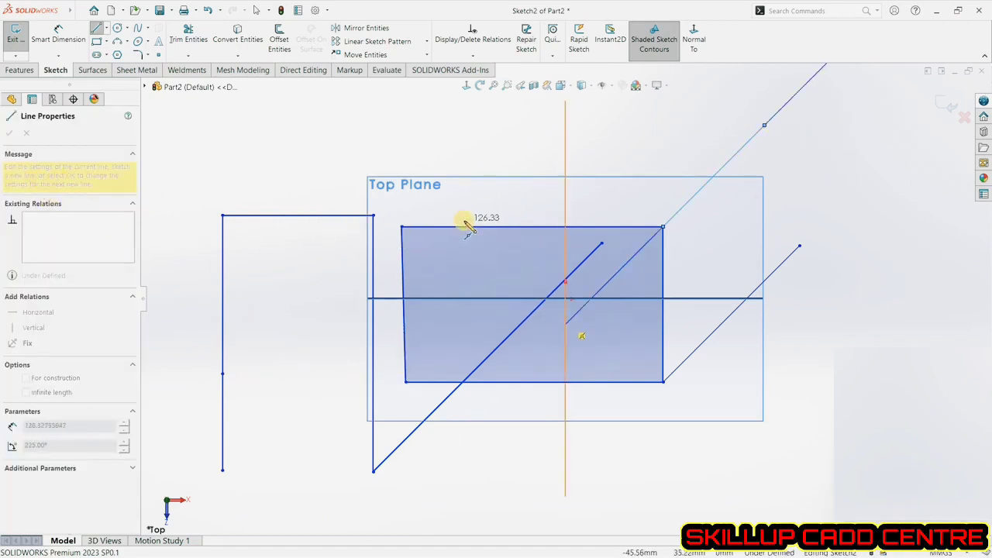
key(Escape)
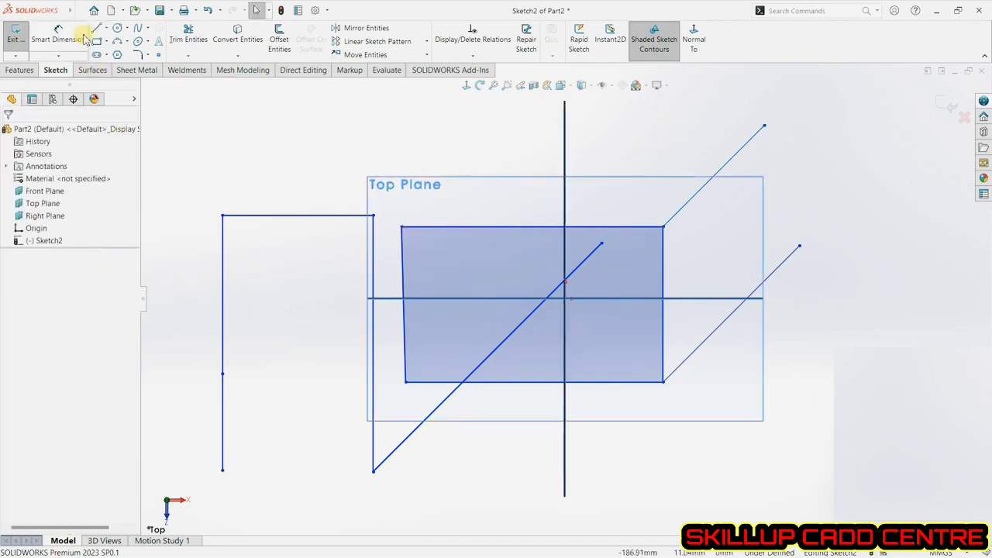
click(95, 31)
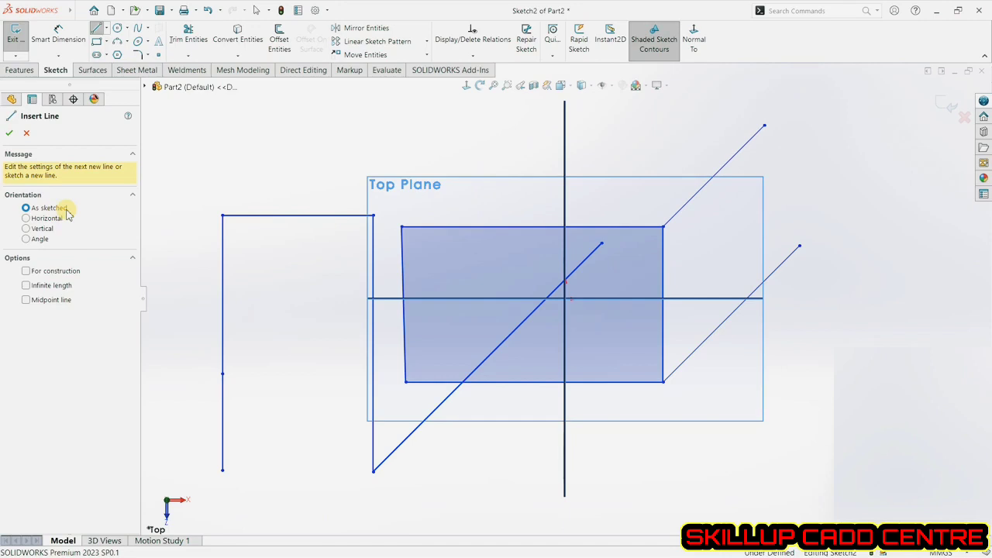
click(54, 302)
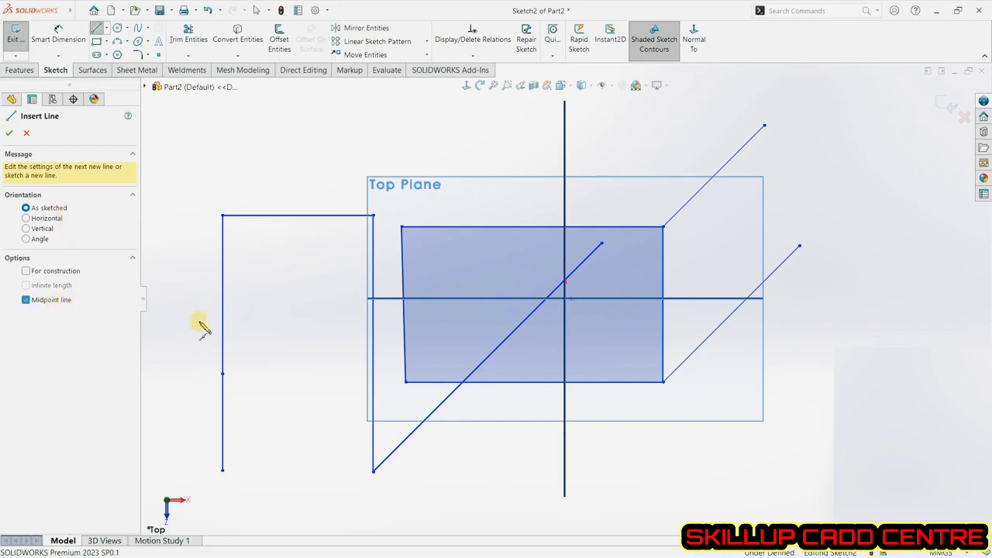
click(765, 125)
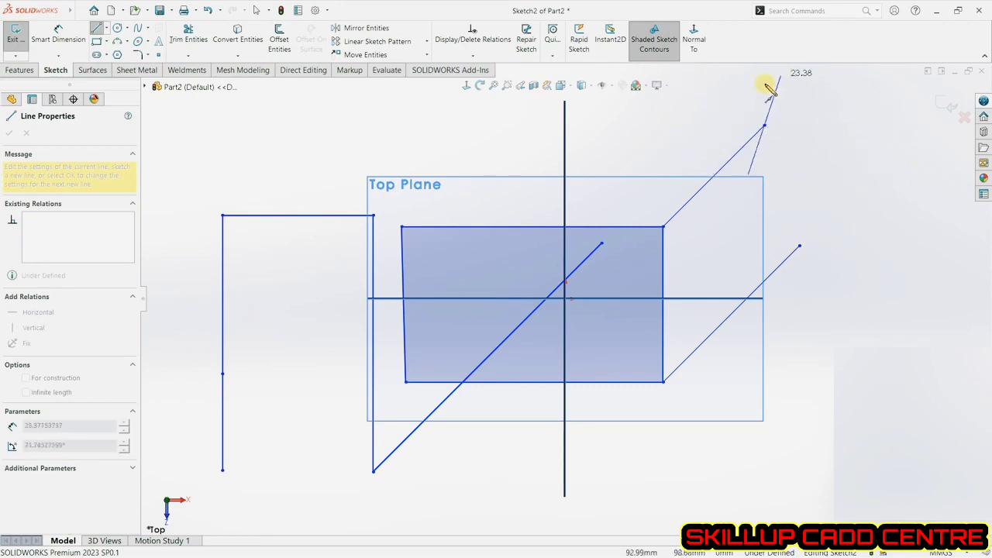
click(713, 125)
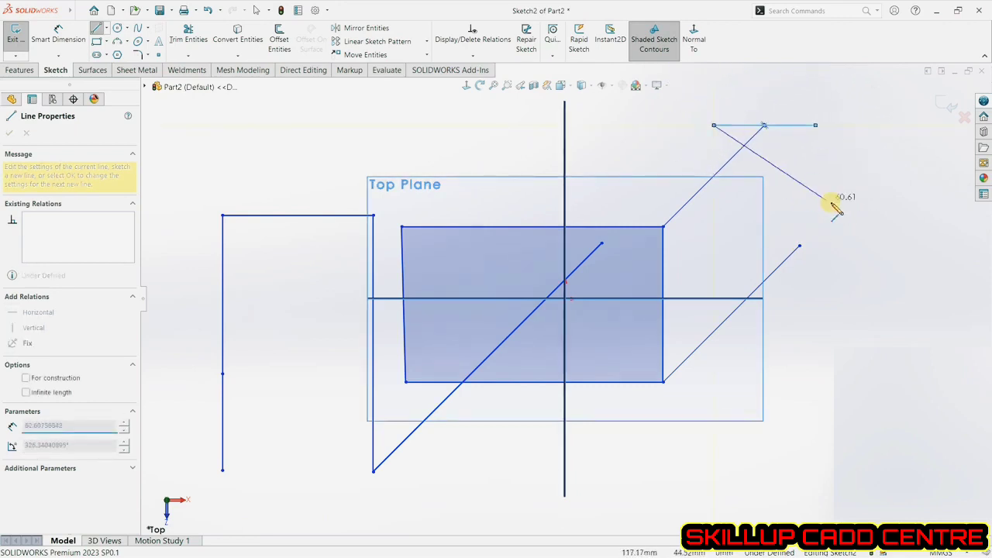
right_click(348, 127)
click(356, 133)
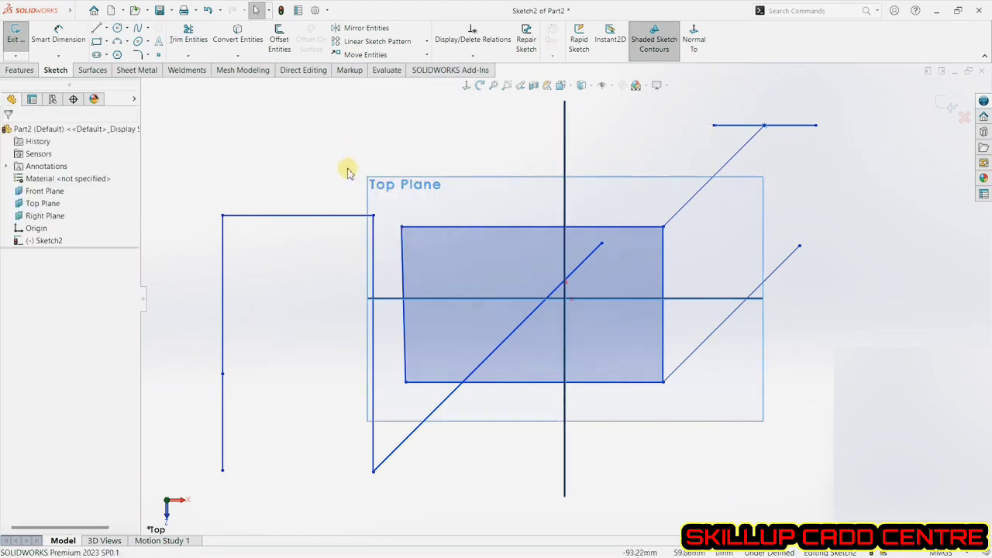
Try an infinite-length line above the profile, then delete it.
click(97, 29)
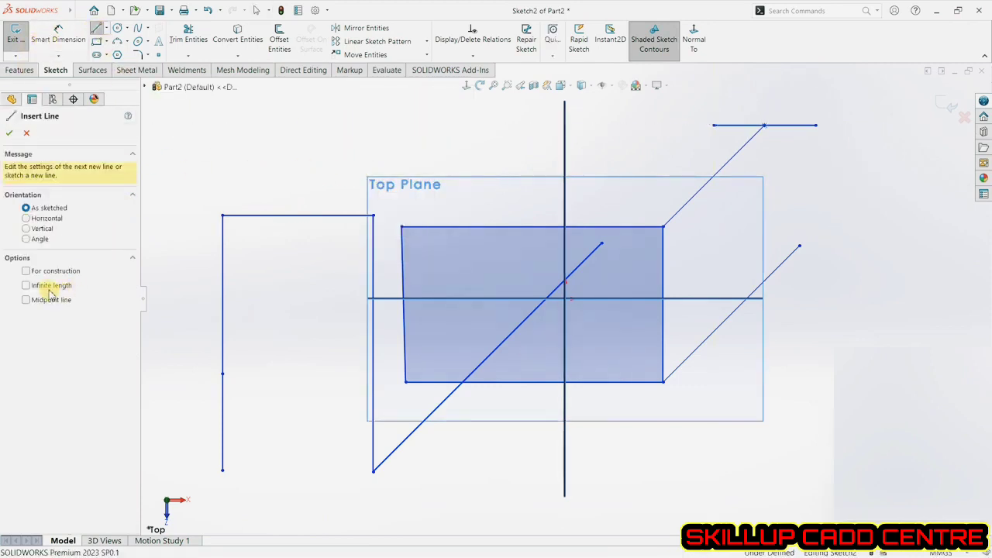
click(348, 164)
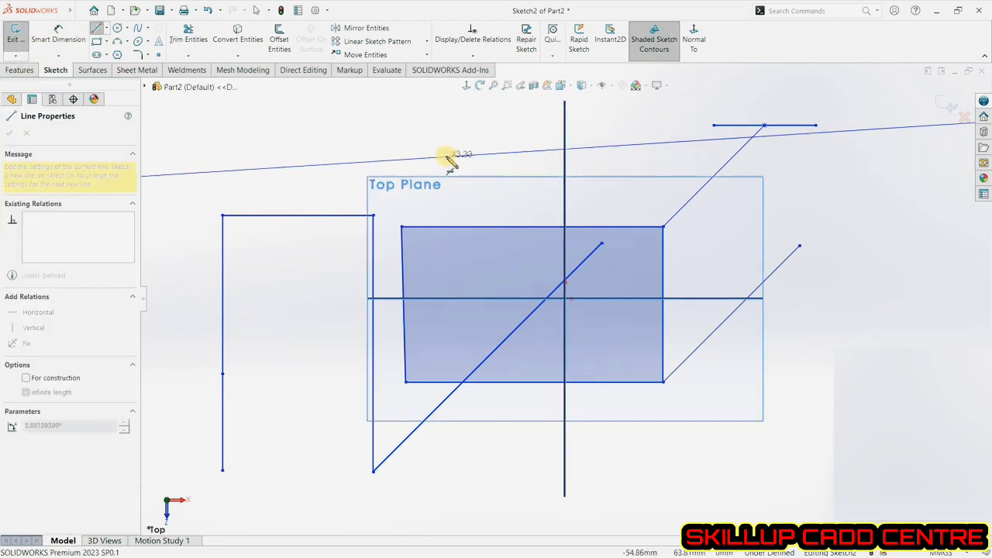
click(280, 188)
right_click(318, 165)
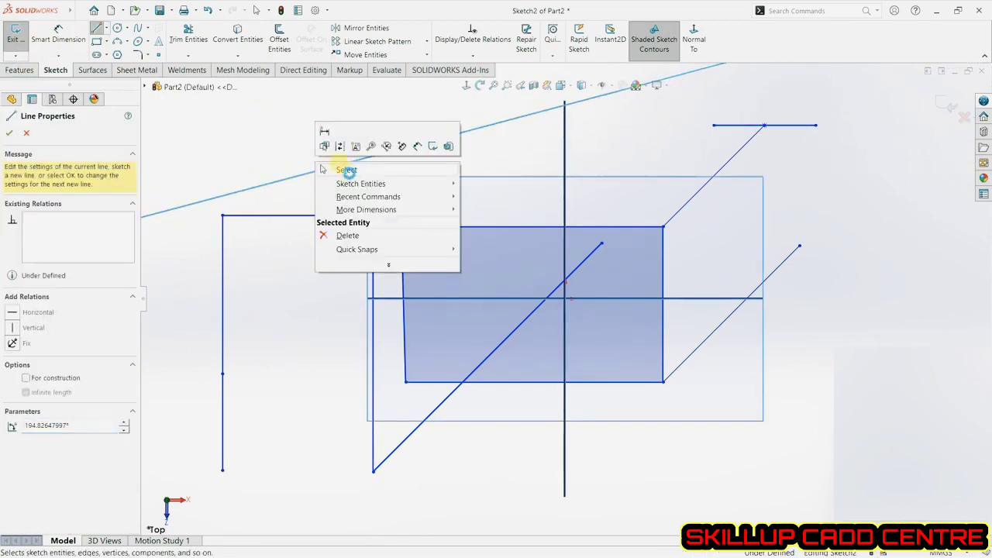
click(347, 171)
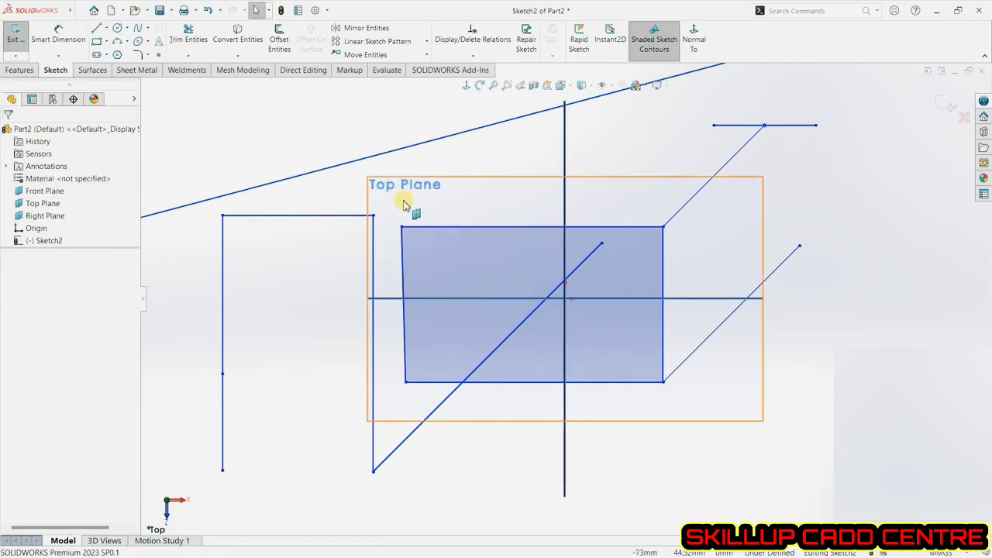
click(377, 165)
key(Delete)
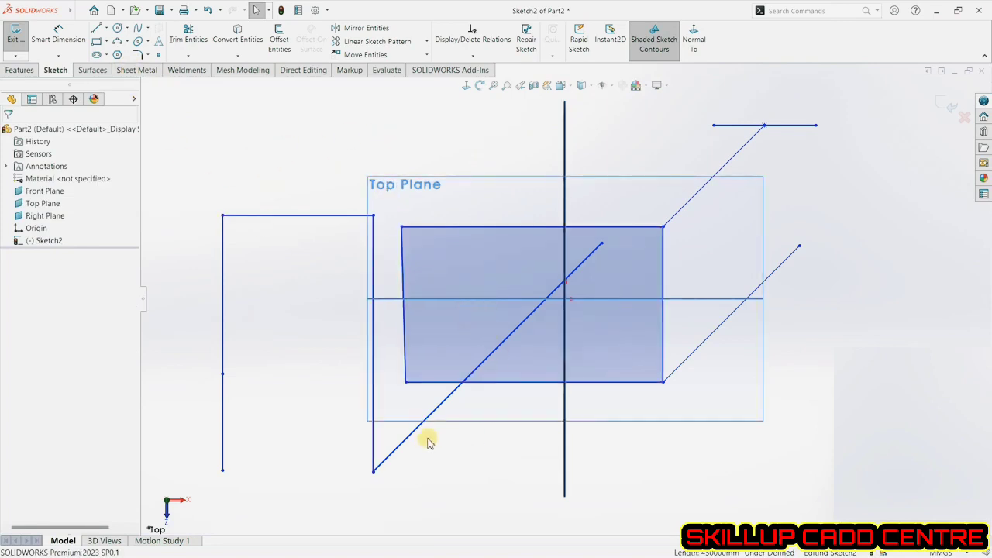
Convert the top-left horizontal line into a construction line.
click(261, 216)
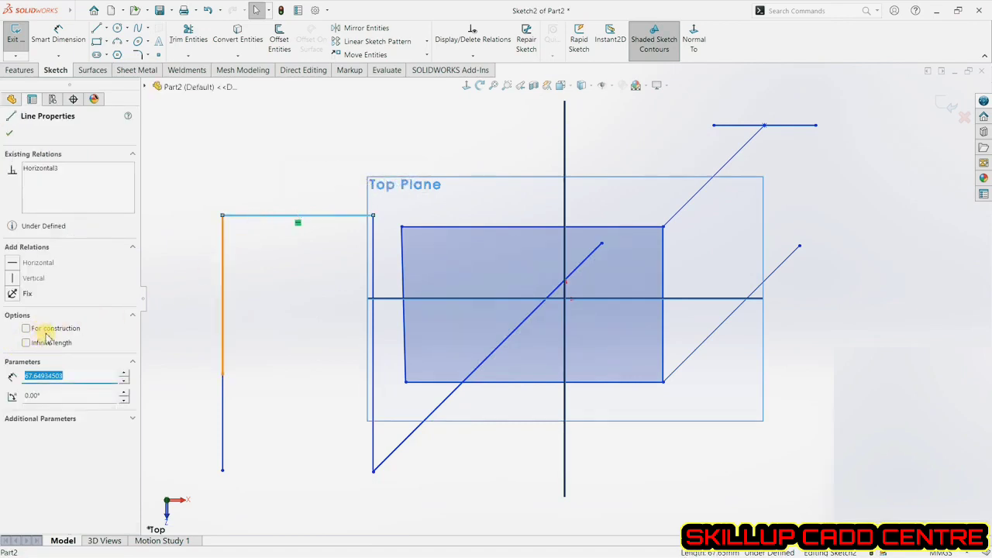
click(47, 333)
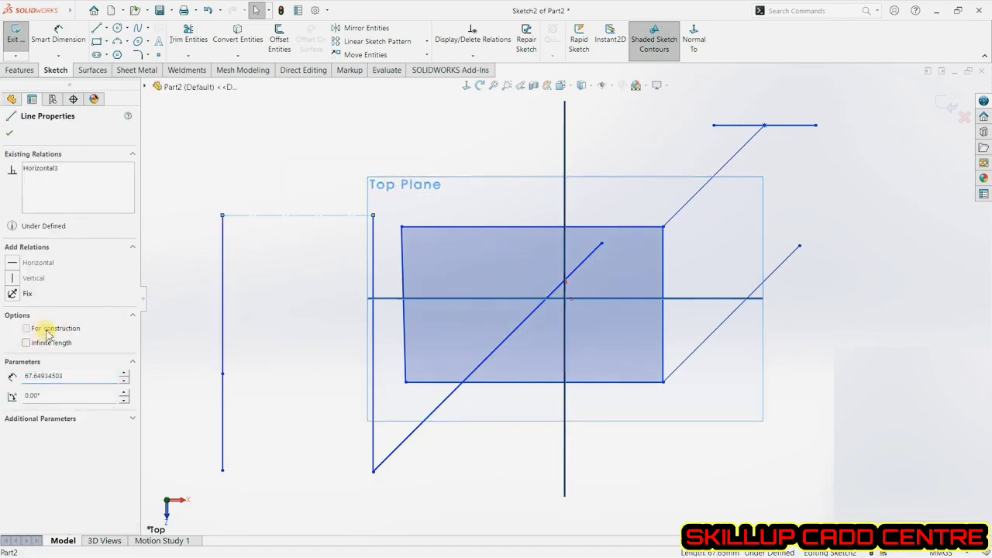
Convert the two left vertical line segments and the right vertical line into construction lines.
click(10, 136)
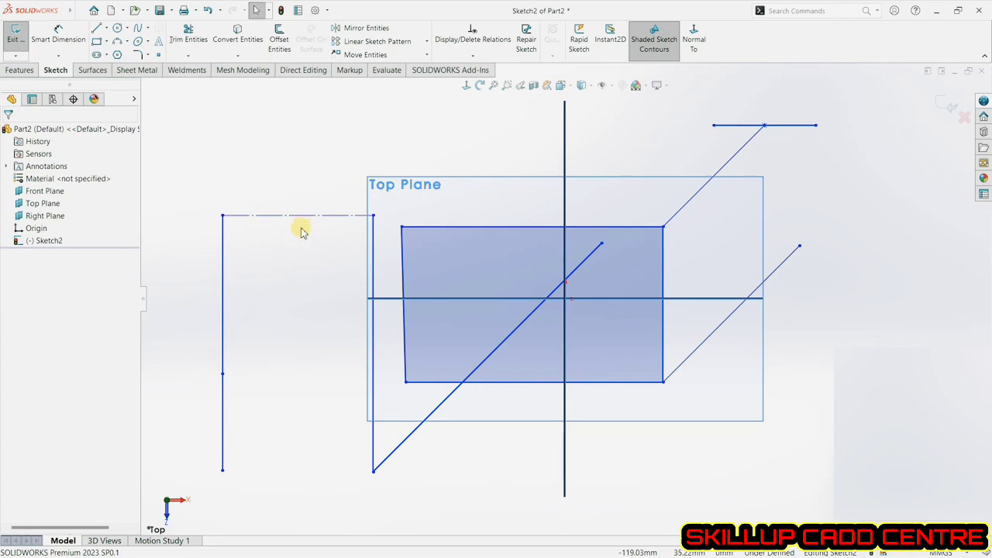
click(224, 246)
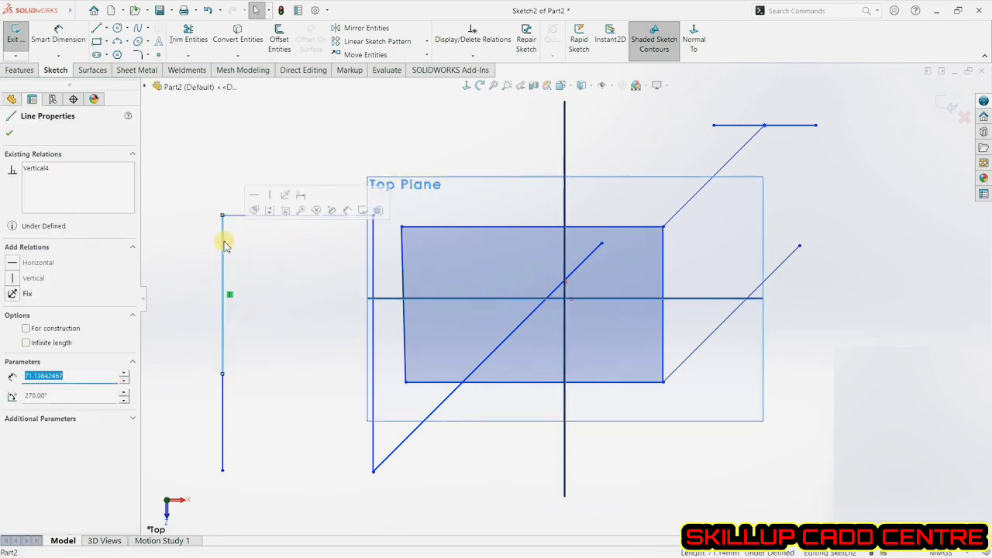
click(271, 212)
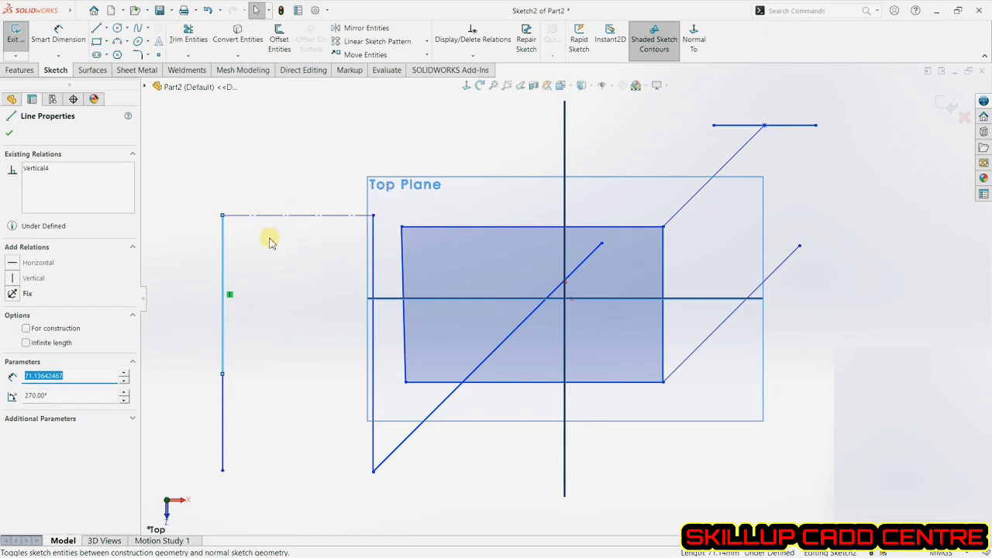
click(373, 267)
click(417, 234)
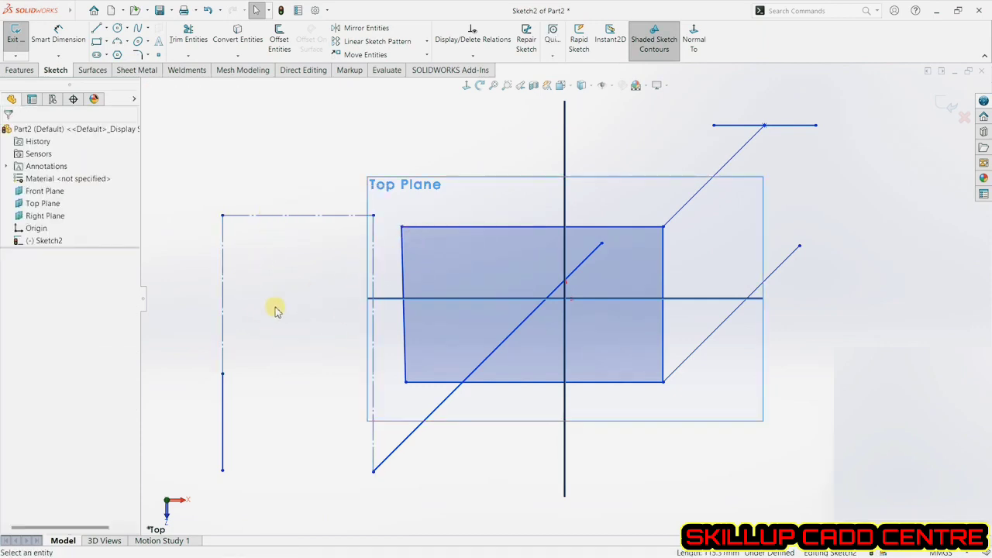
click(223, 405)
click(269, 369)
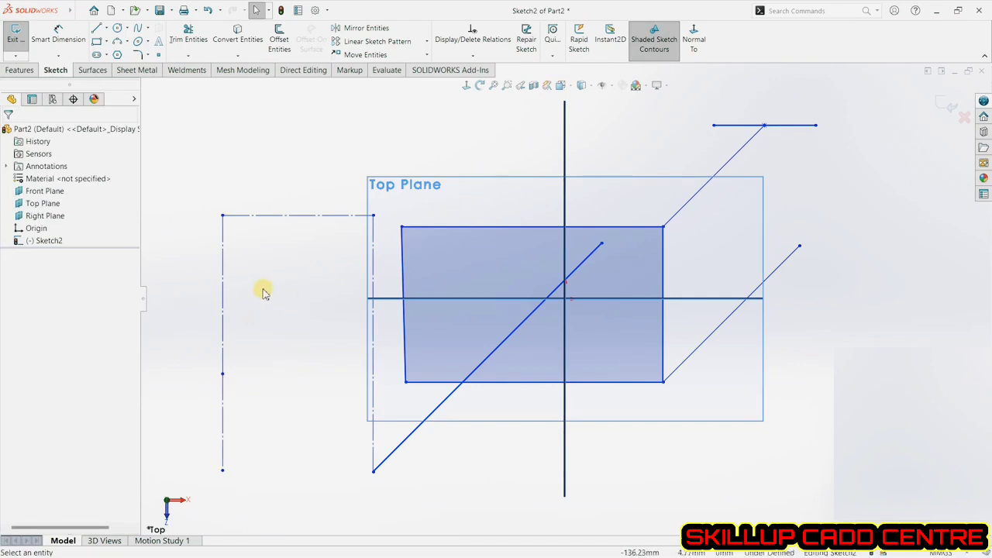
Draw two centerlines from the top corners of the left construction lines up to a common peak, forming a roof shape.
click(107, 42)
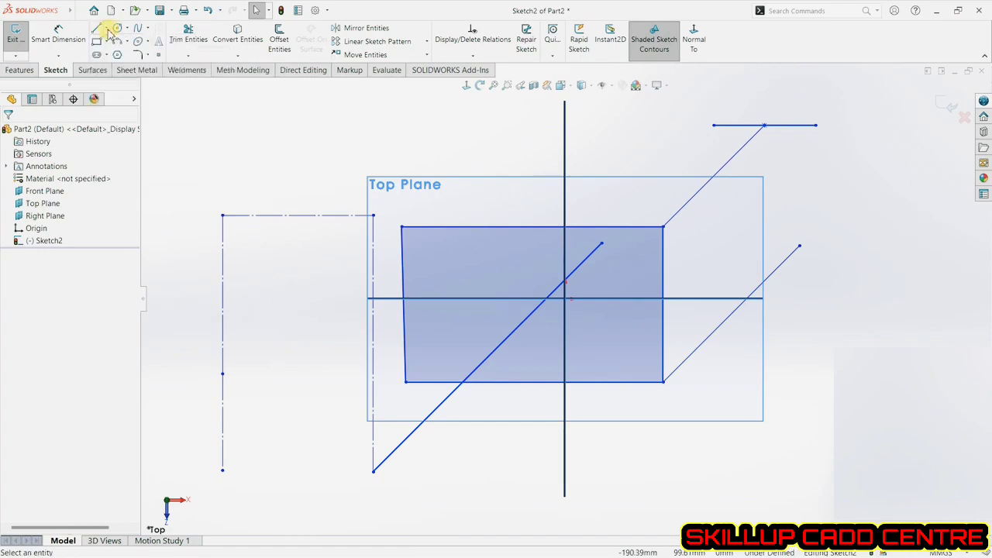
click(106, 29)
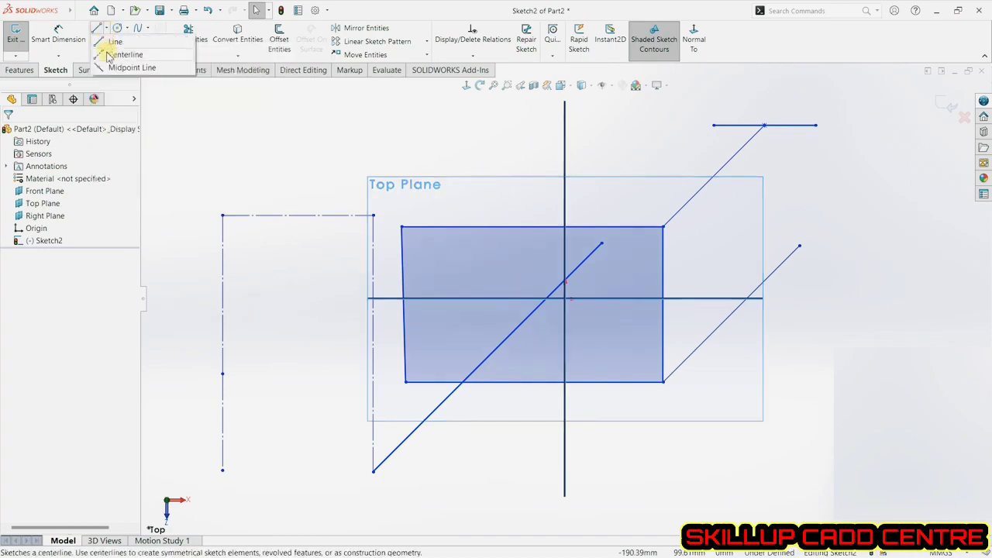
click(109, 55)
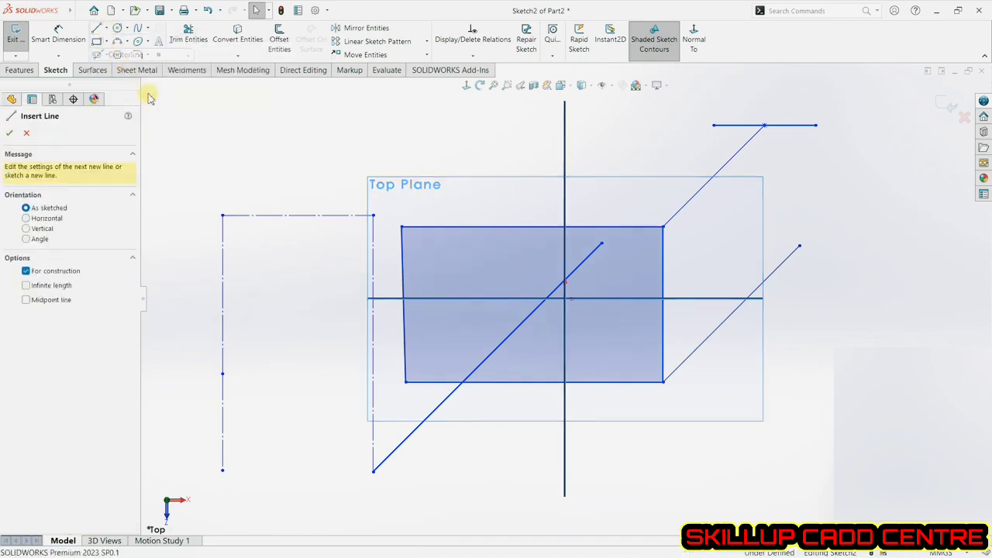
click(223, 215)
click(298, 102)
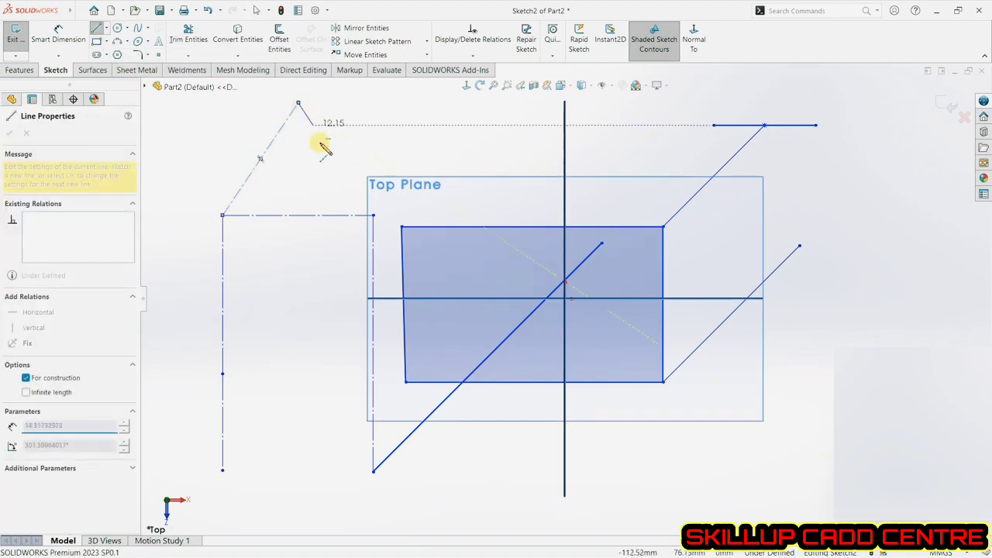
click(373, 216)
right_click(402, 147)
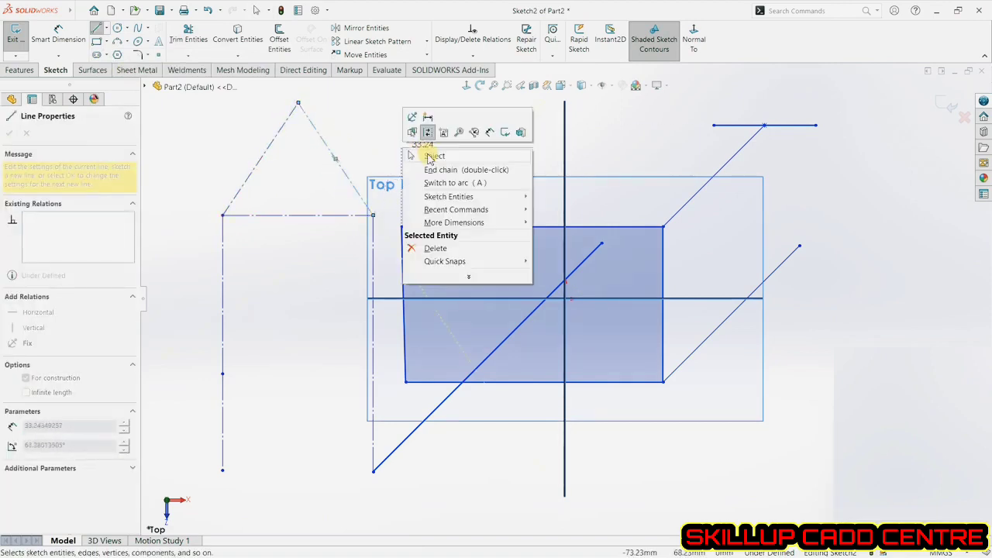
click(432, 156)
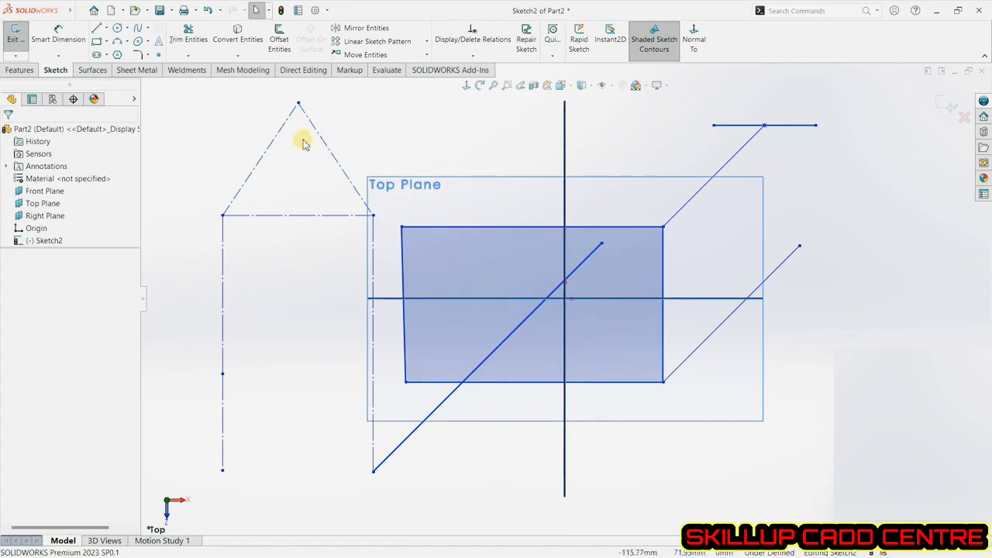
Draw a horizontal midpoint line centred on the roof's peak.
click(107, 28)
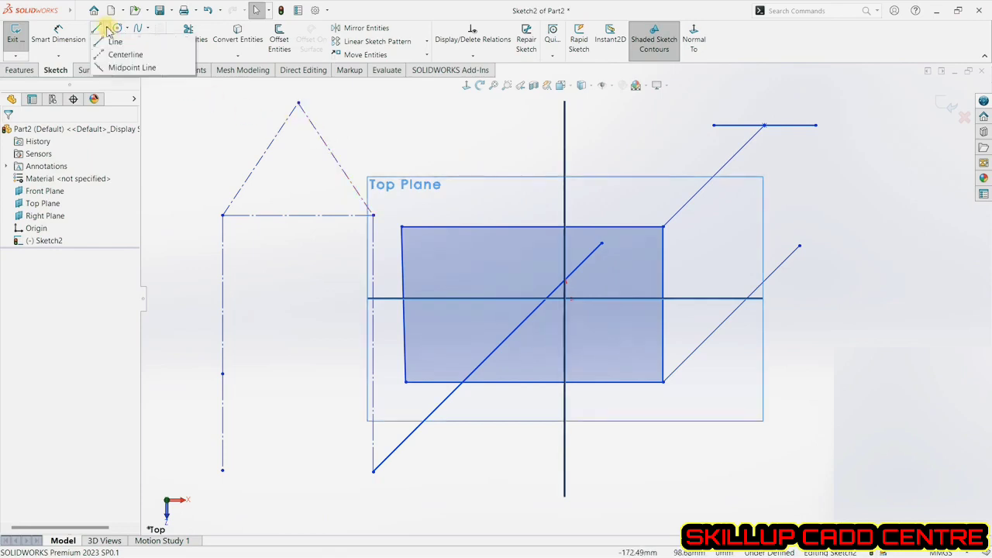
click(137, 68)
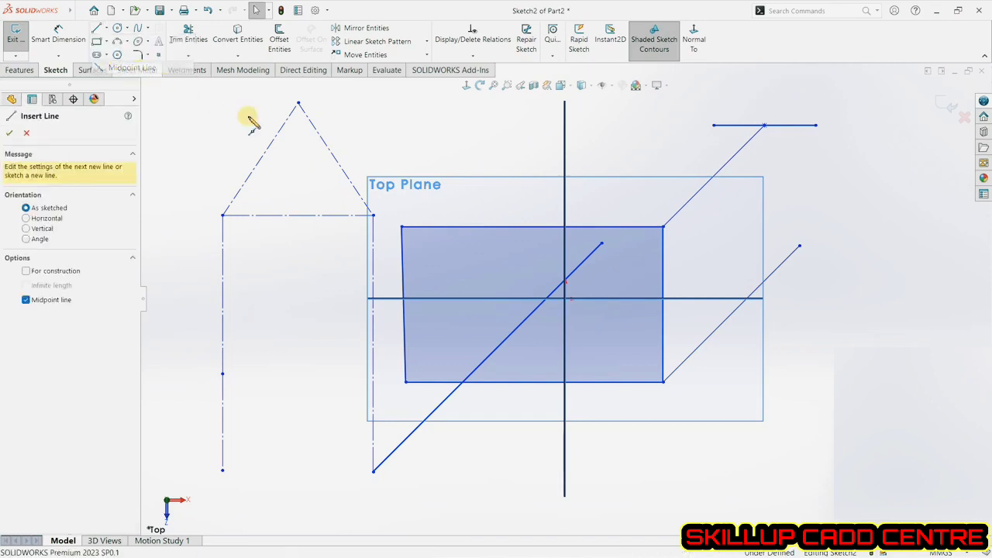
click(298, 103)
click(382, 104)
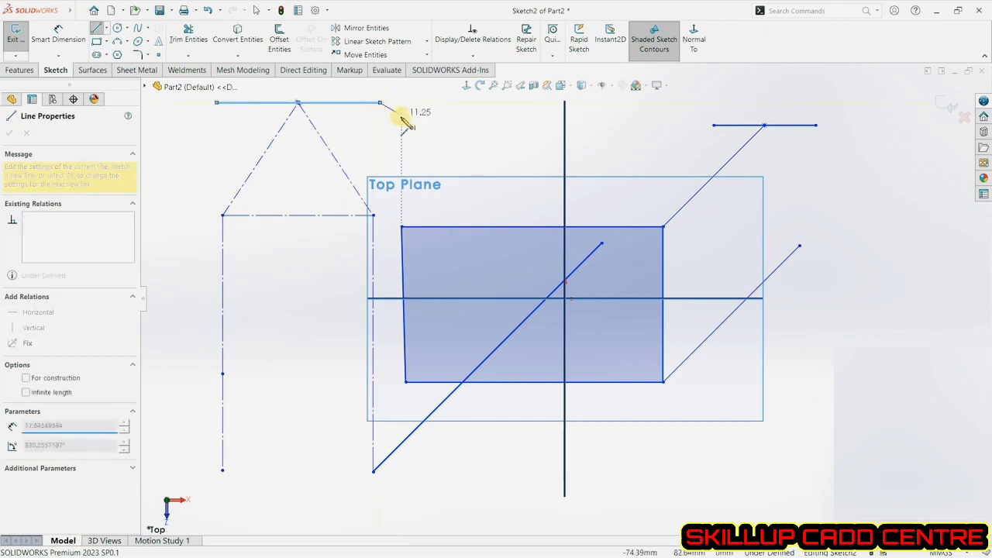
right_click(393, 130)
click(395, 133)
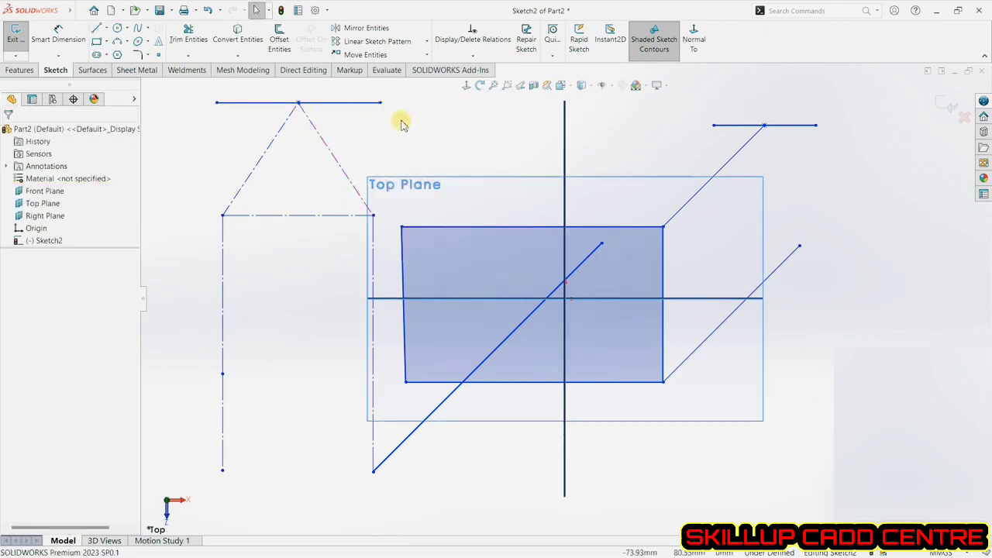
Draw a corner rectangle about 61 mm by 49 mm to the left of the roof sketch.
click(107, 42)
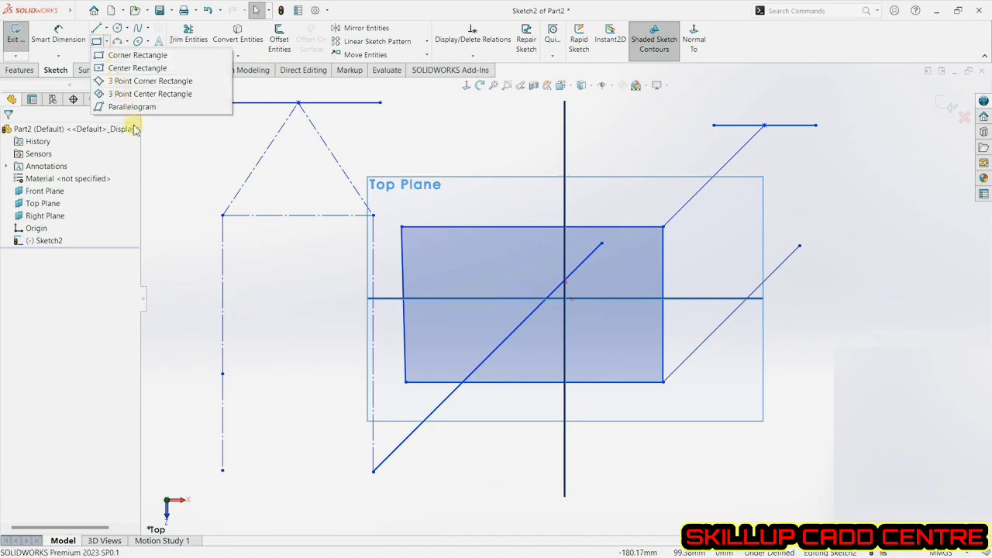
click(136, 57)
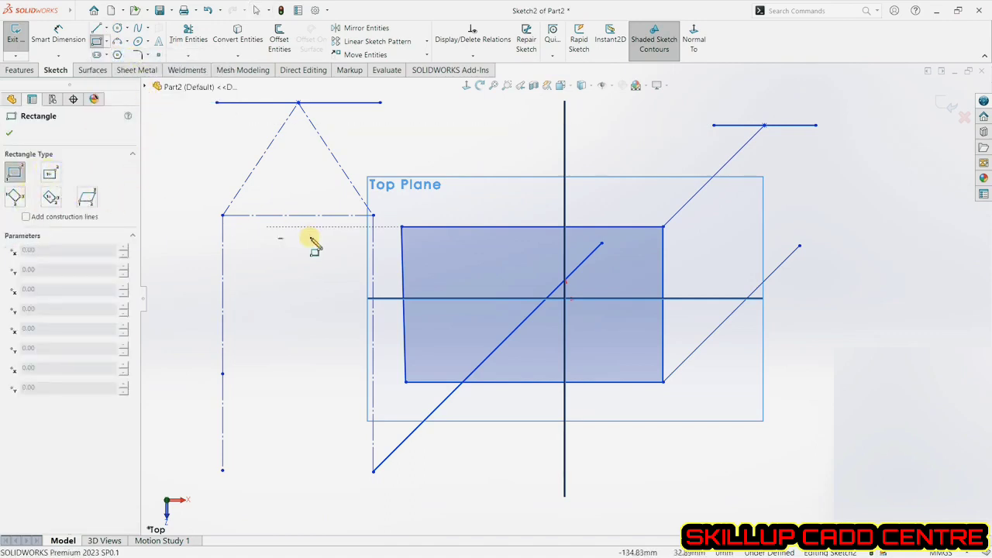
scroll(482, 266, up, 3)
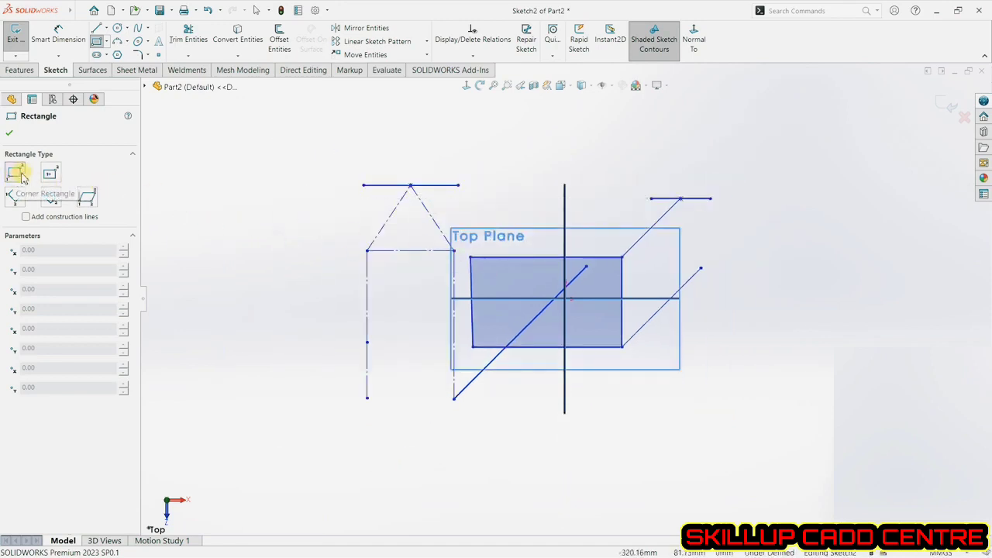
click(228, 281)
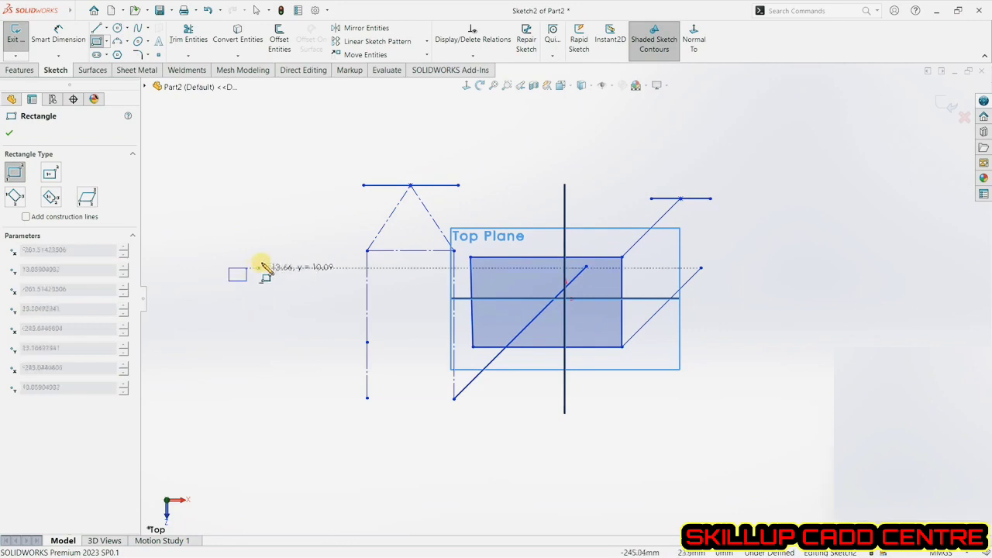
click(308, 217)
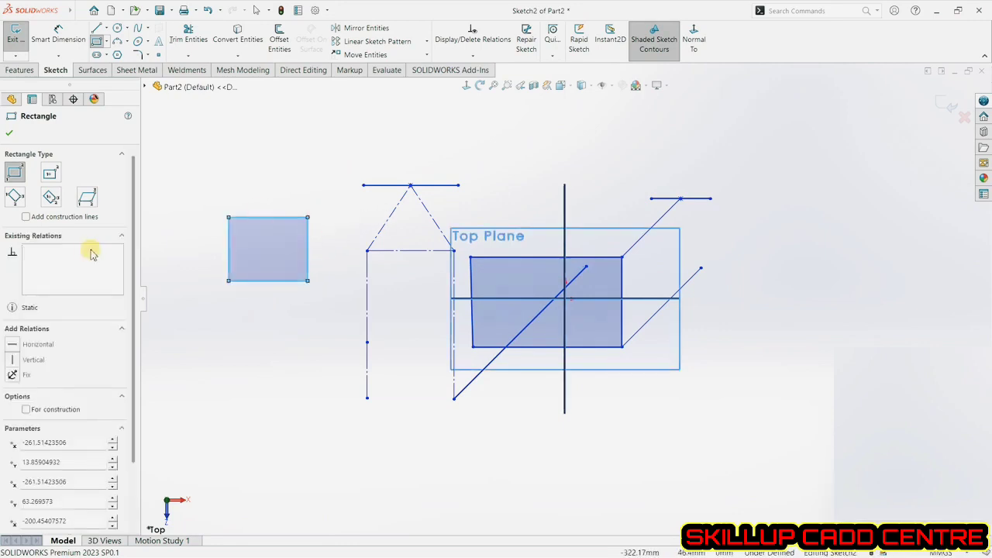
click(51, 177)
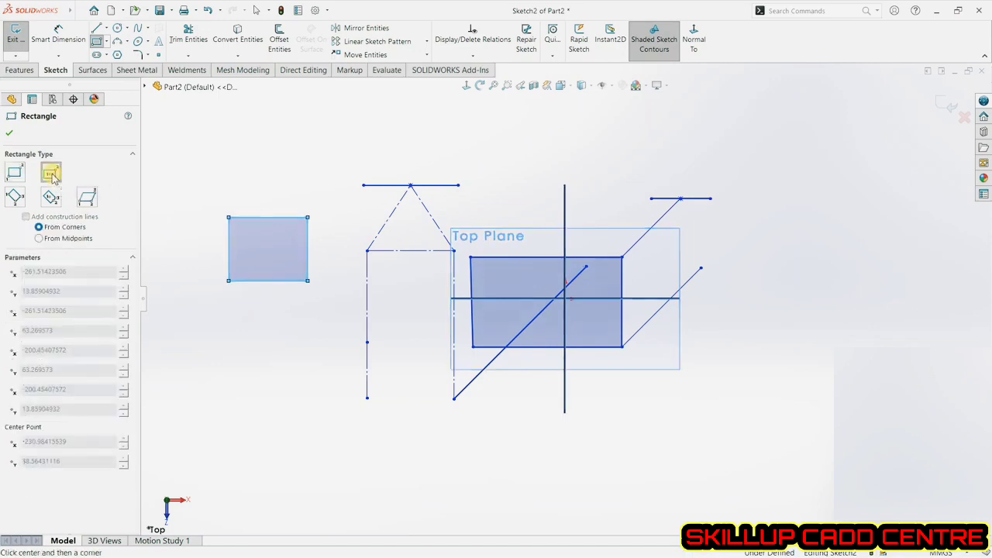
click(9, 133)
key(Escape)
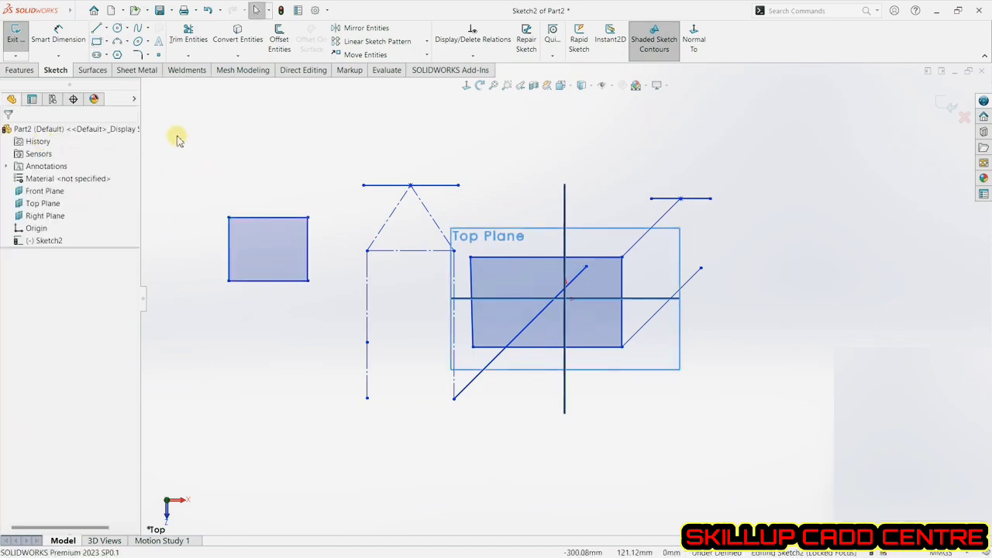
Select all sketch entities with a selection box and delete them.
mouse_move(175, 130)
mouse_down()
mouse_move(589, 414)
mouse_move(768, 493)
mouse_up()
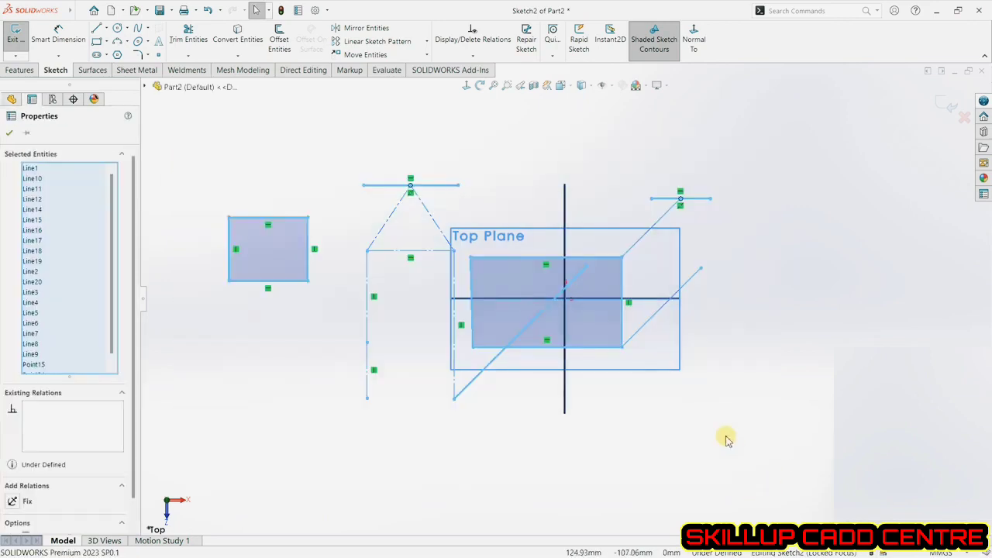
key(Delete)
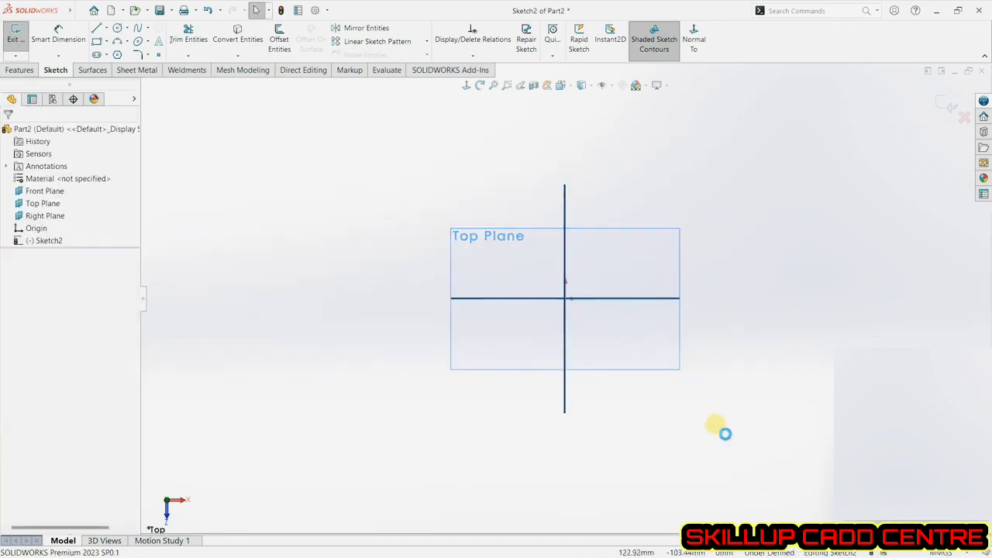
Draw a center rectangle at the origin about 243 mm wide and 124 mm tall.
click(106, 44)
click(132, 69)
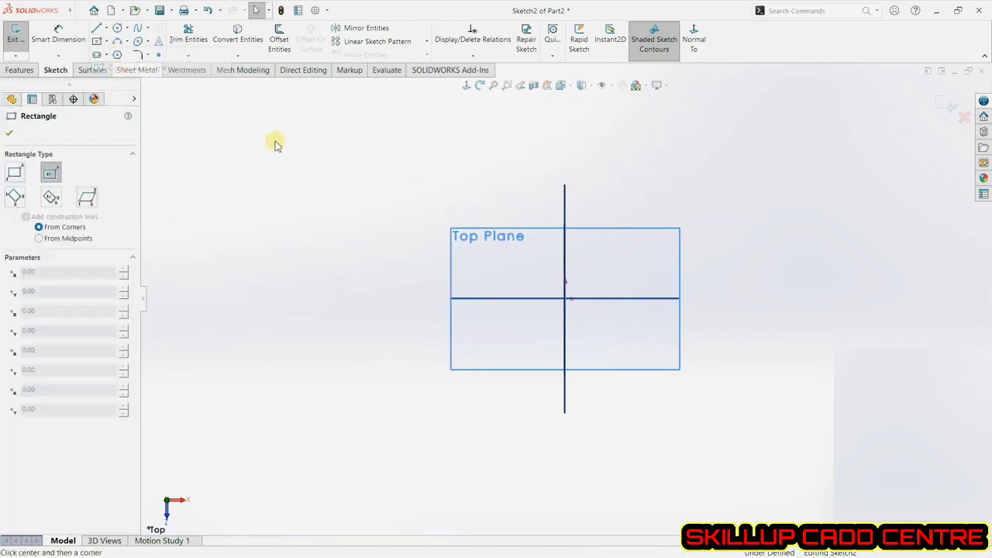
click(564, 299)
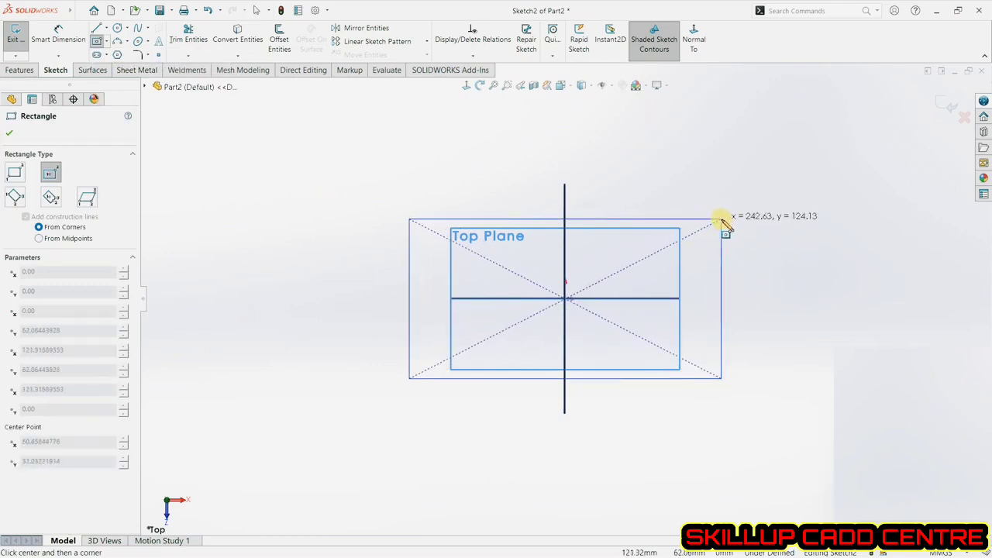
click(721, 220)
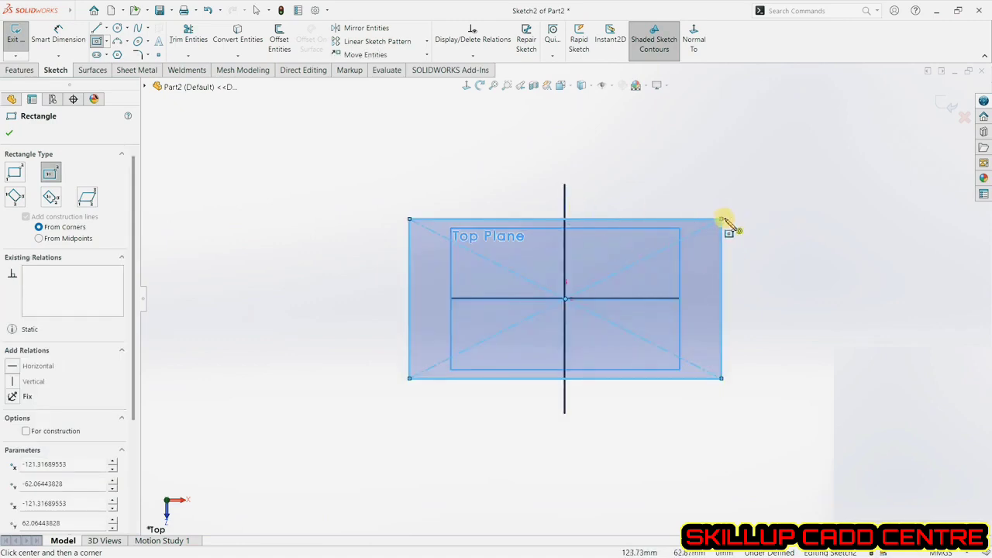
Dimension the horizontal distance from the vertical centre axis to the rectangle's upper-right corner.
click(58, 35)
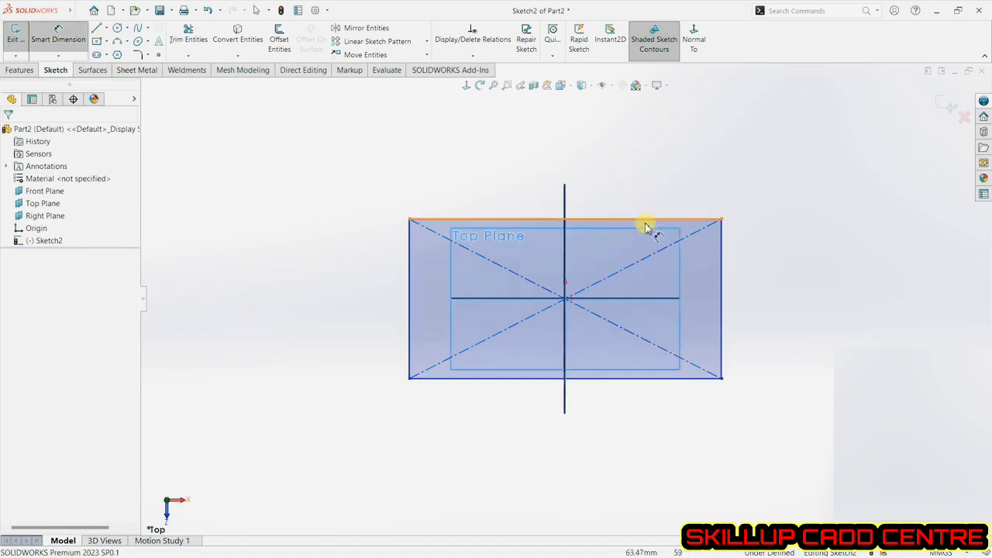
click(566, 197)
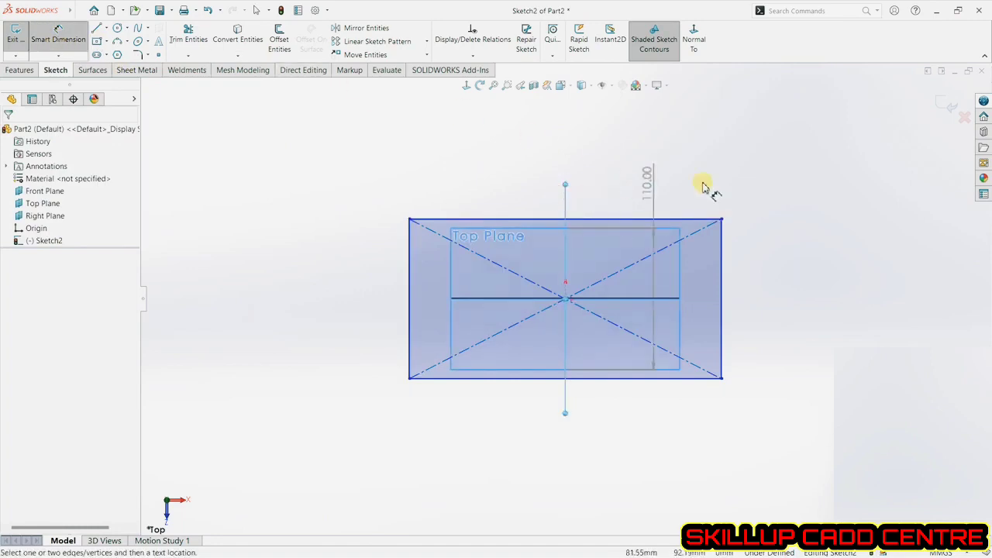
click(720, 223)
click(689, 205)
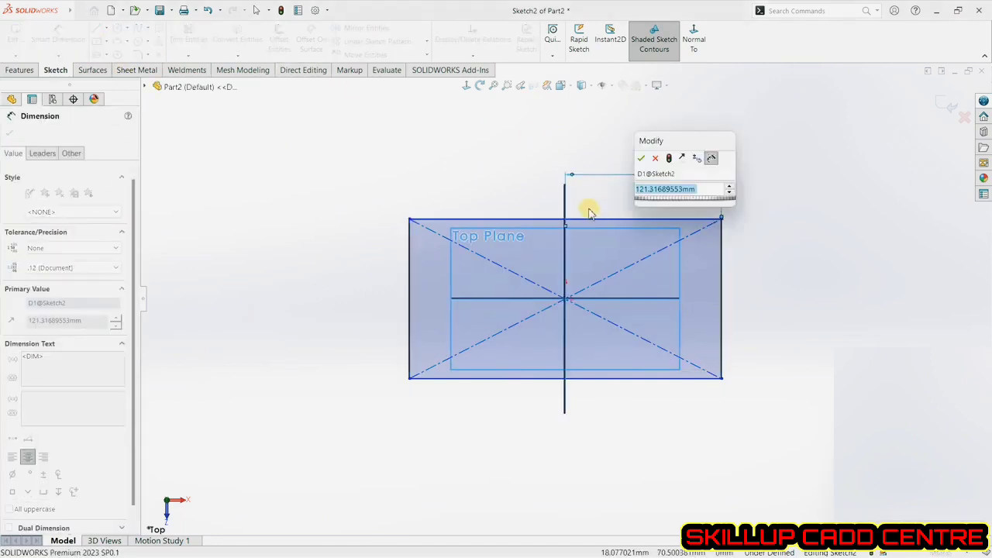
click(643, 159)
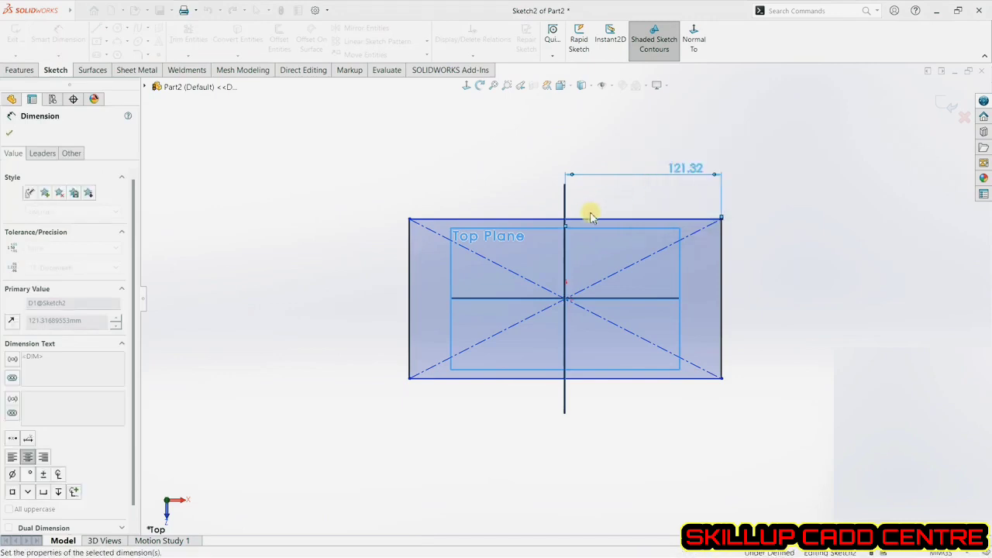
Try to dimension the horizontal distance from the vertical centre axis to the rectangle's upper-left corner.
click(569, 210)
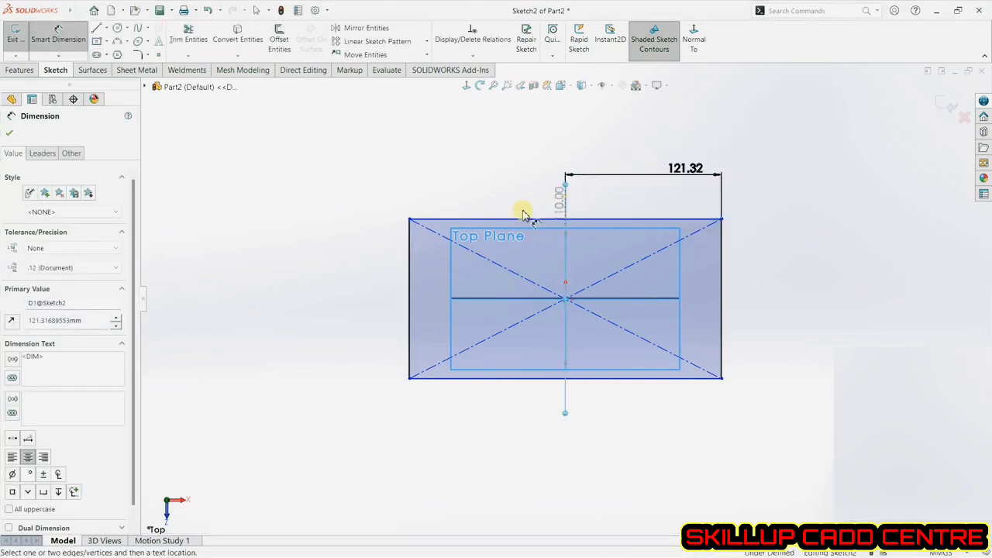
click(408, 220)
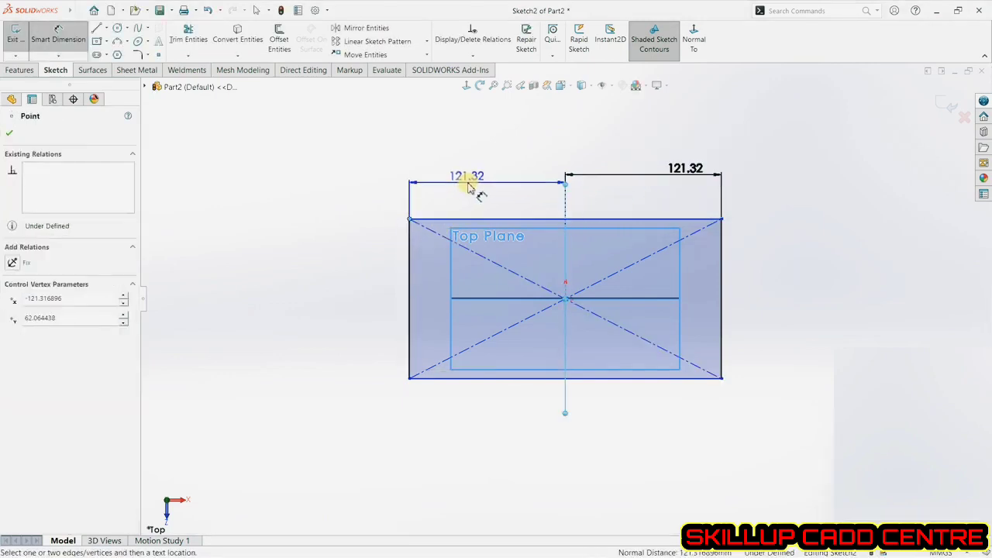
click(475, 177)
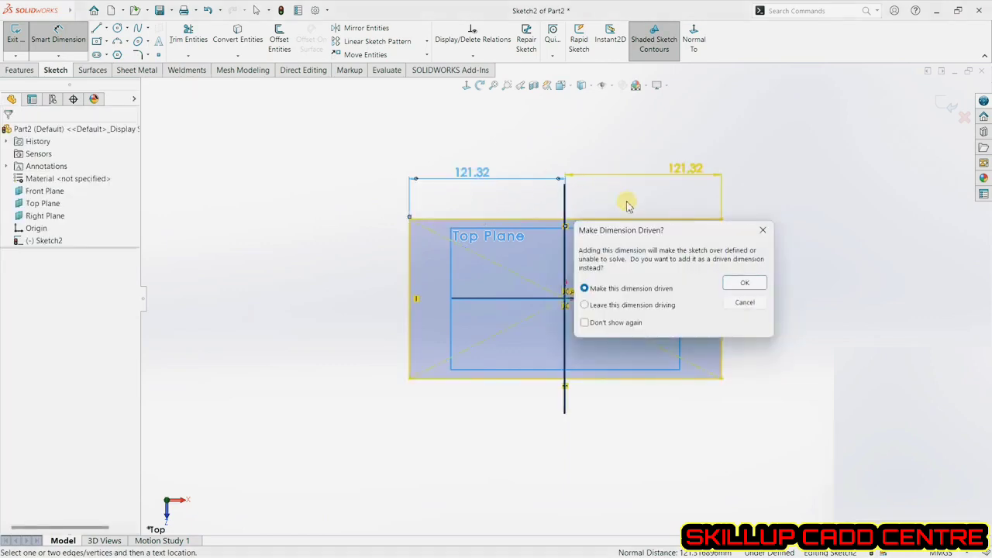
click(747, 306)
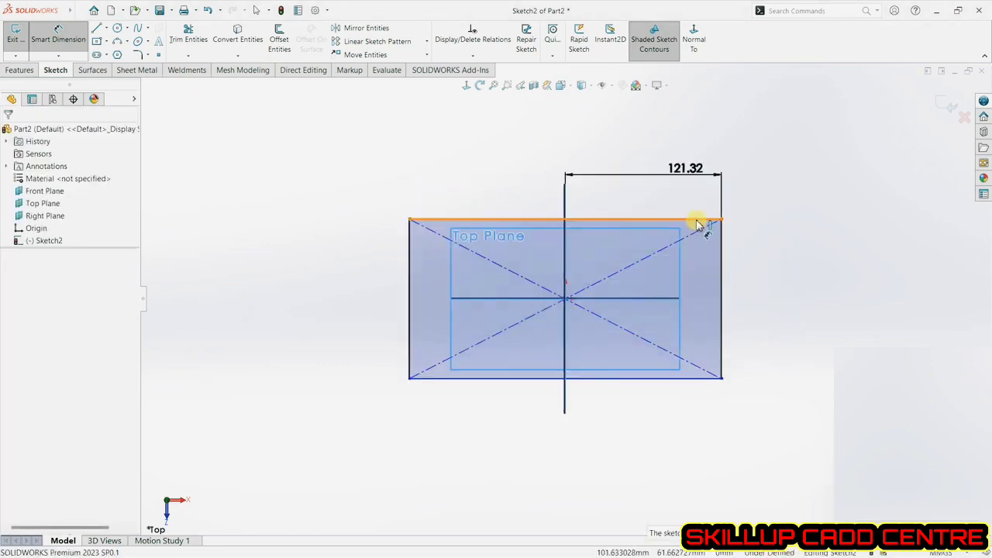
Dimension the vertical distance from the rectangle's top edge to the horizontal centre line.
click(679, 221)
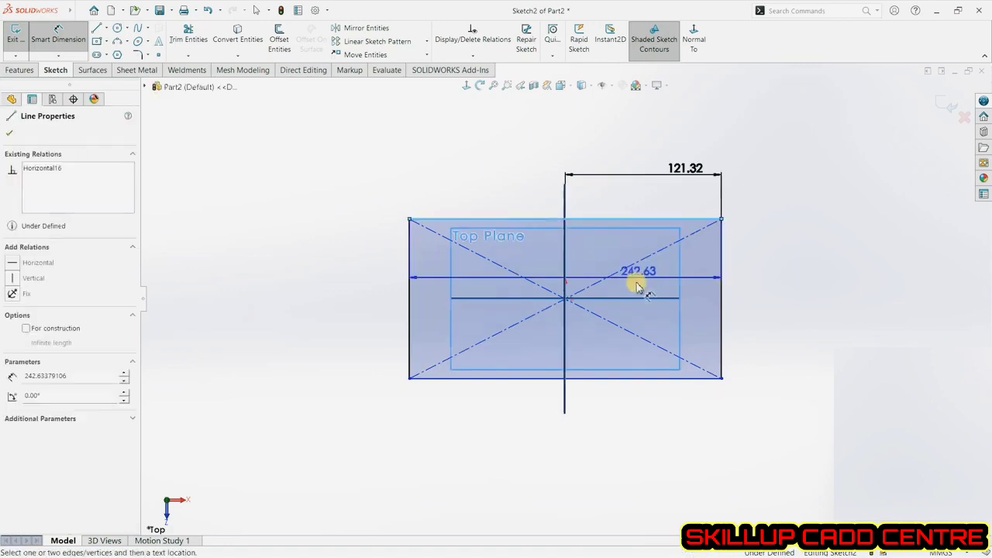
click(640, 299)
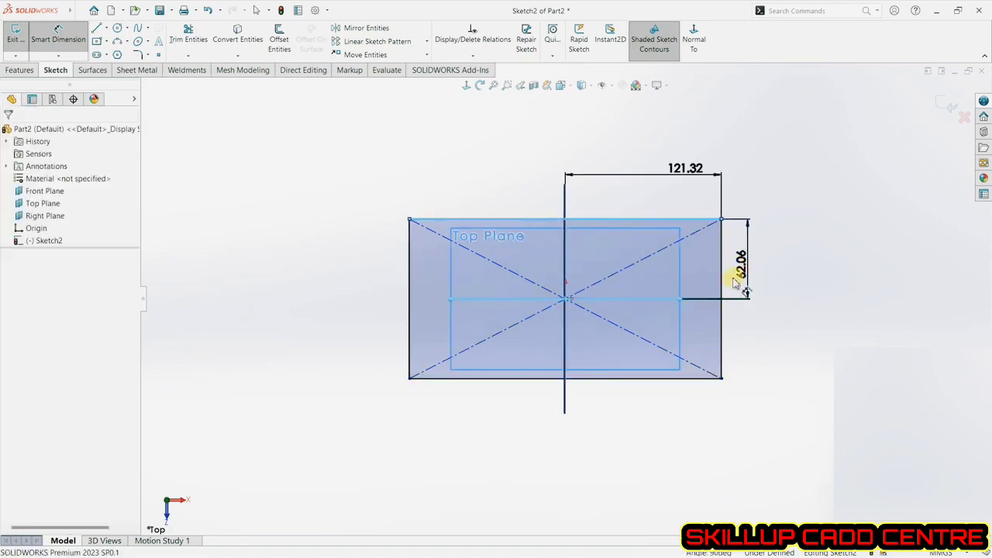
click(744, 268)
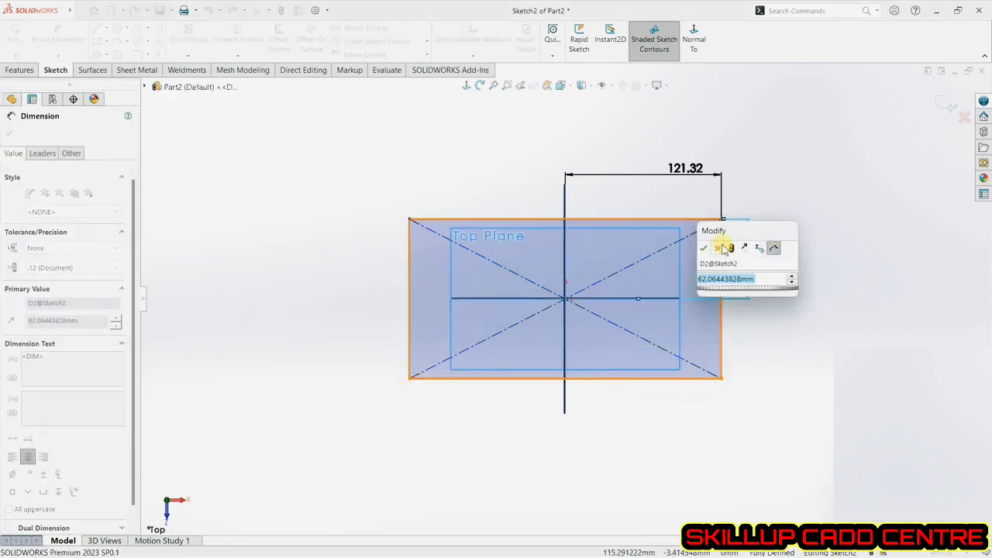
key(Return)
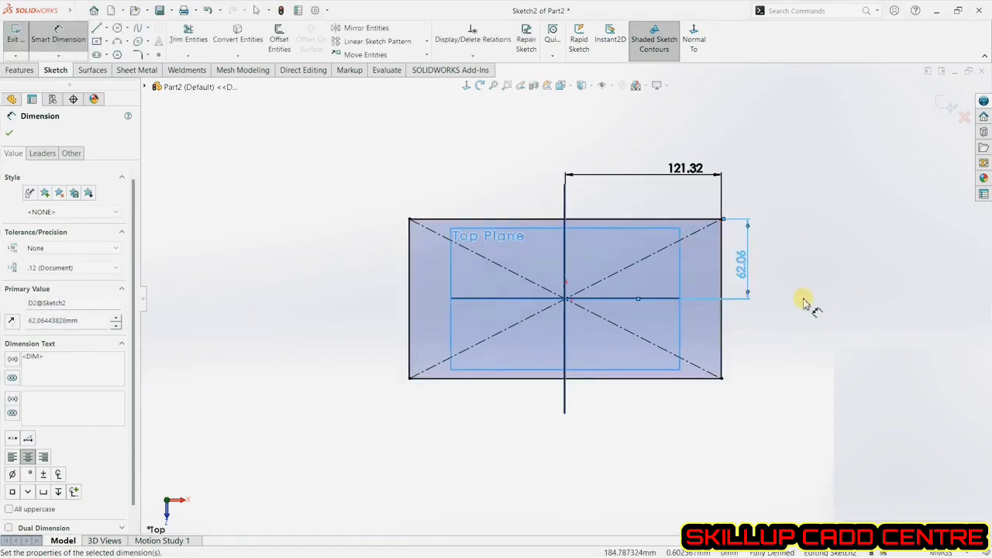
key(Escape)
key(Escape)
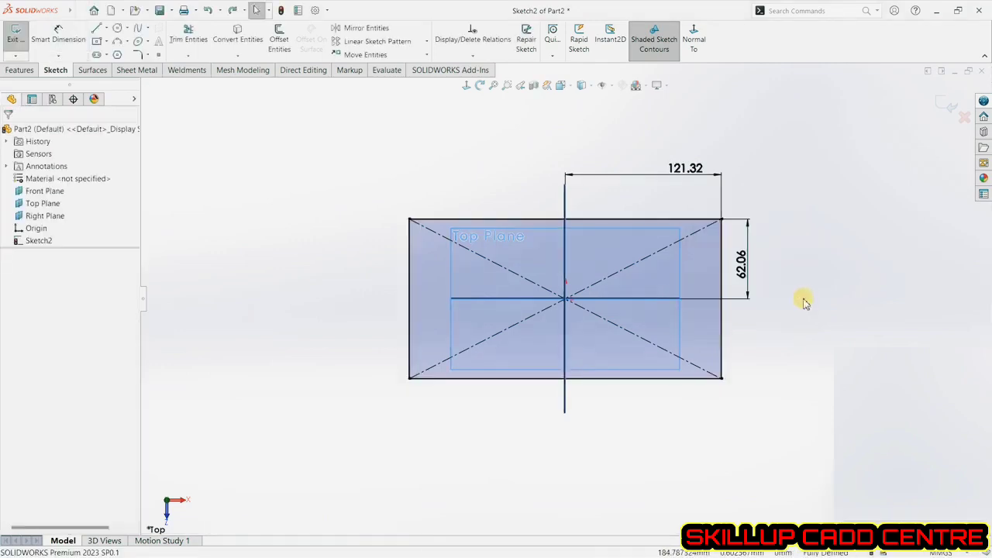
Undo the last two dimensions on the rectangle.
key(ctrl+z)
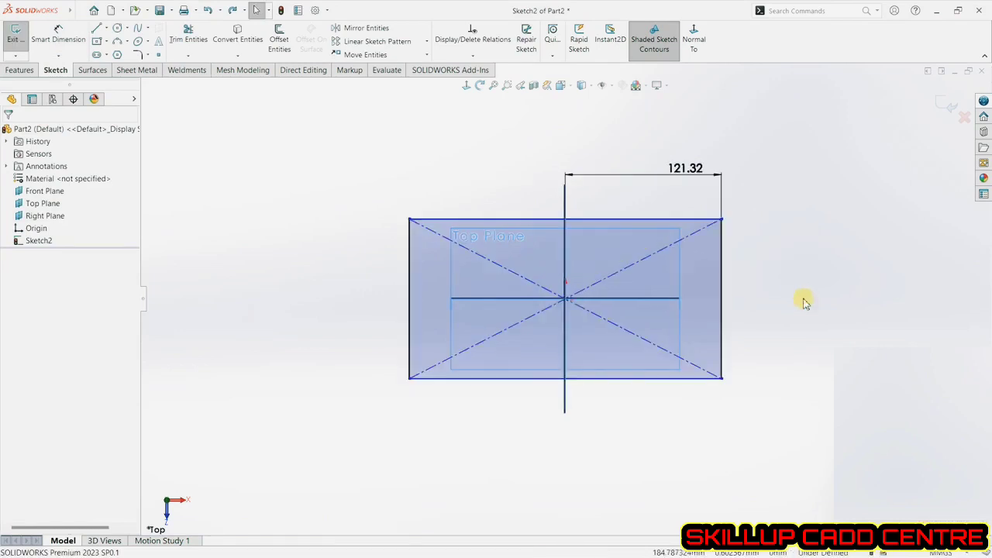
key(ctrl+z)
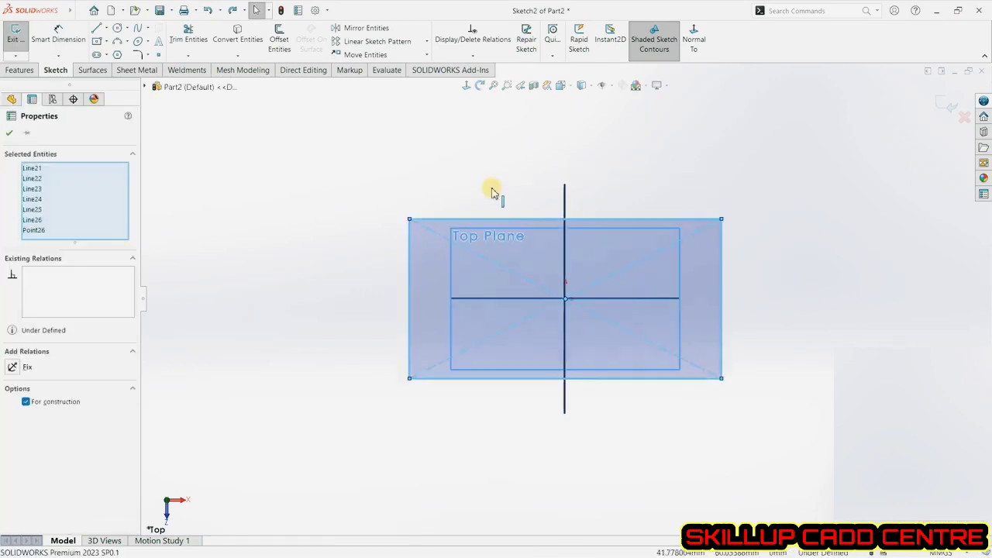
Draw a tilted 3 Point Corner Rectangle left of the main rectangle, first side about 112 mm long.
click(106, 41)
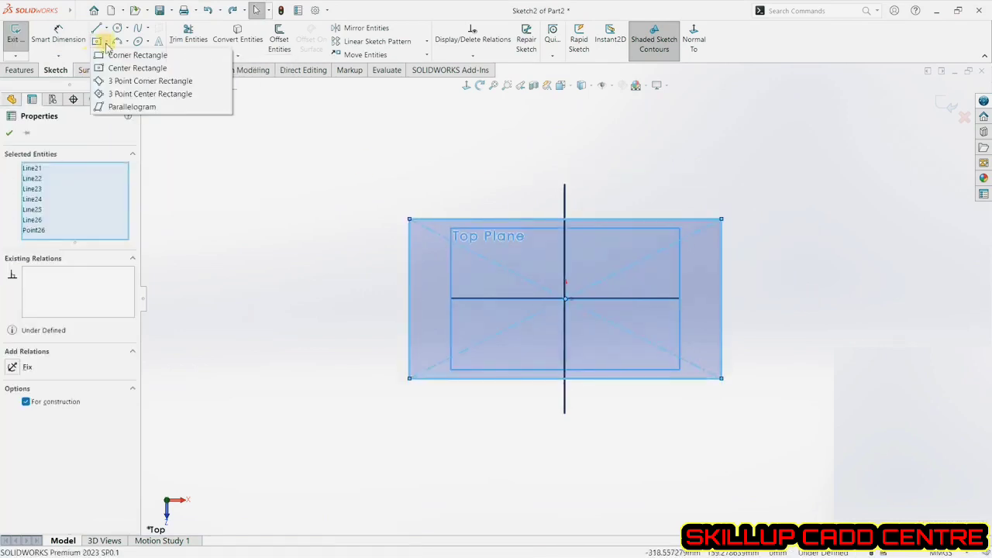
click(119, 82)
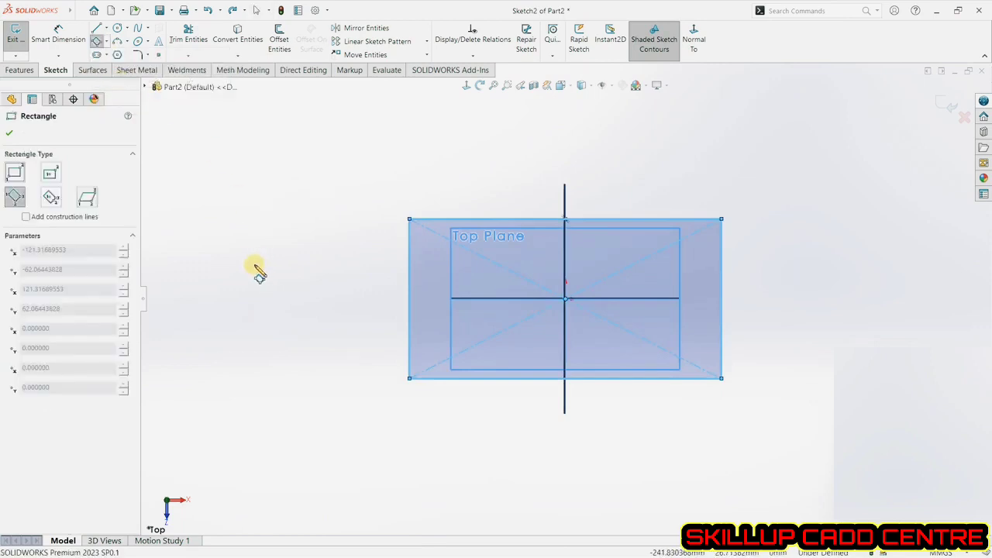
click(239, 299)
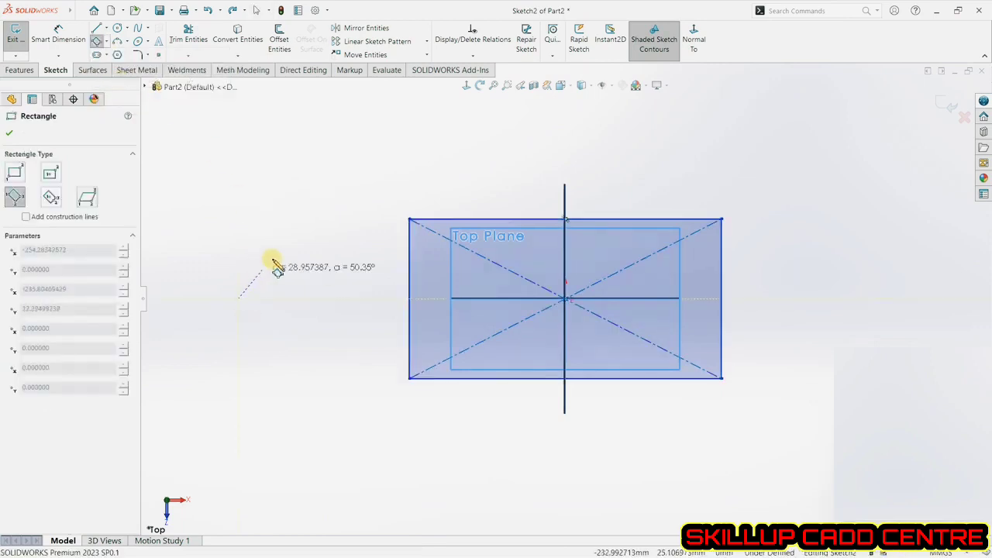
click(311, 172)
click(383, 216)
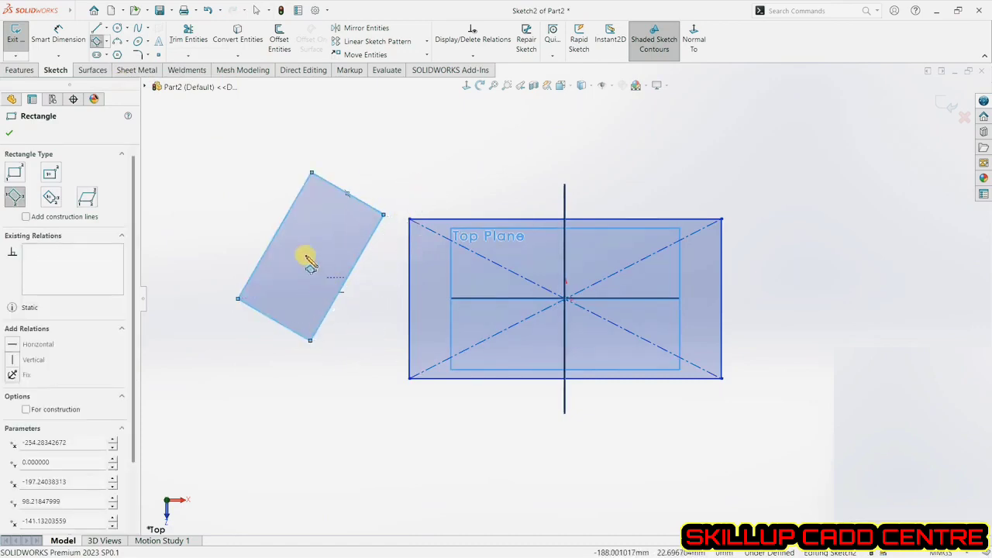
Draw another tilted 3 Point Corner Rectangle starting from the main rectangle's lower-right corner, first side about 161 mm.
click(722, 378)
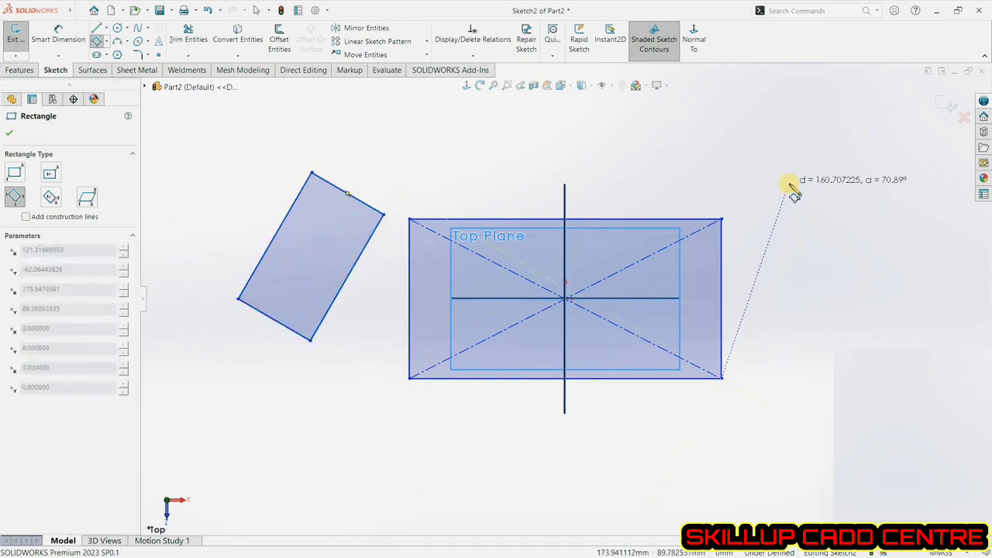
click(788, 184)
click(864, 243)
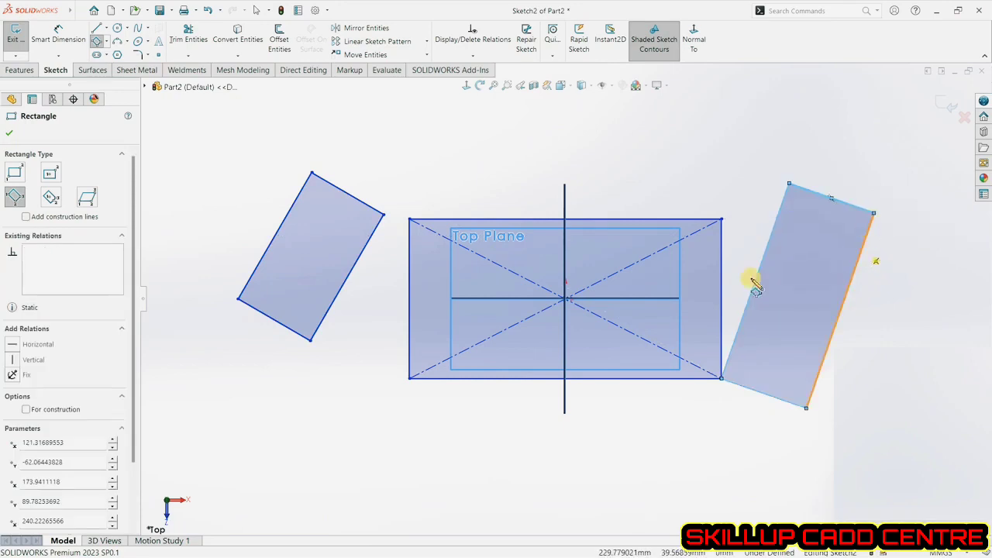
Draw a tilted 3 Point Center Rectangle centred on the origin inside the main rectangle.
click(49, 199)
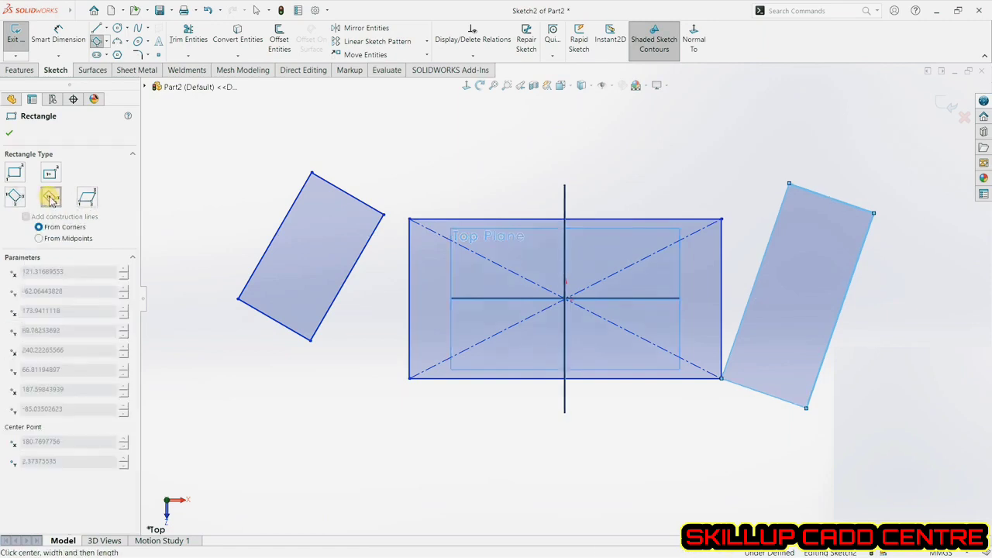
click(565, 299)
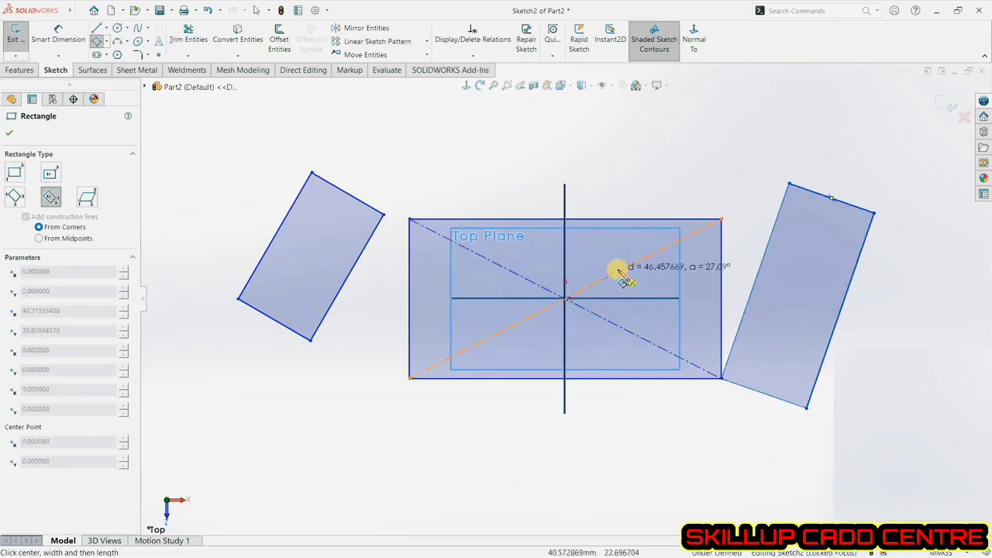
click(658, 266)
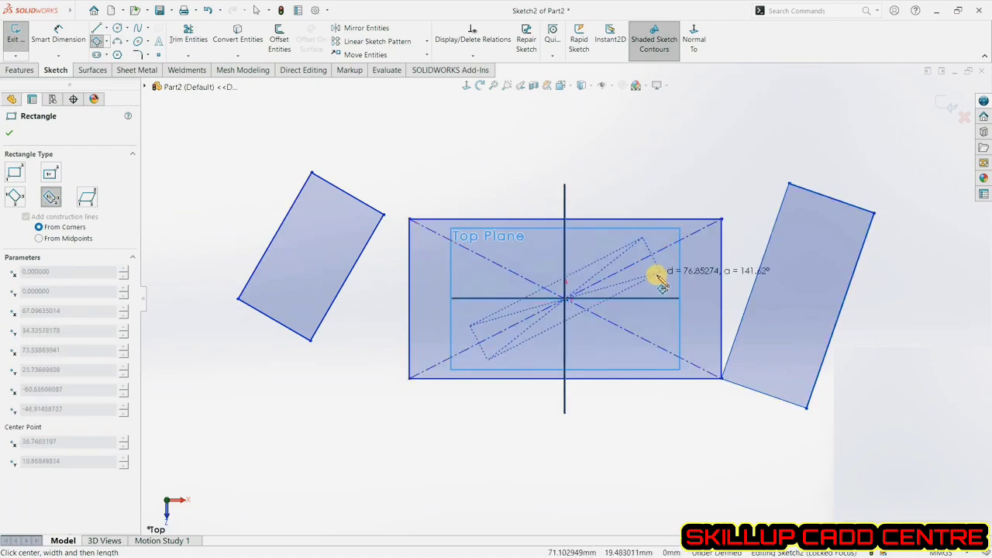
click(662, 280)
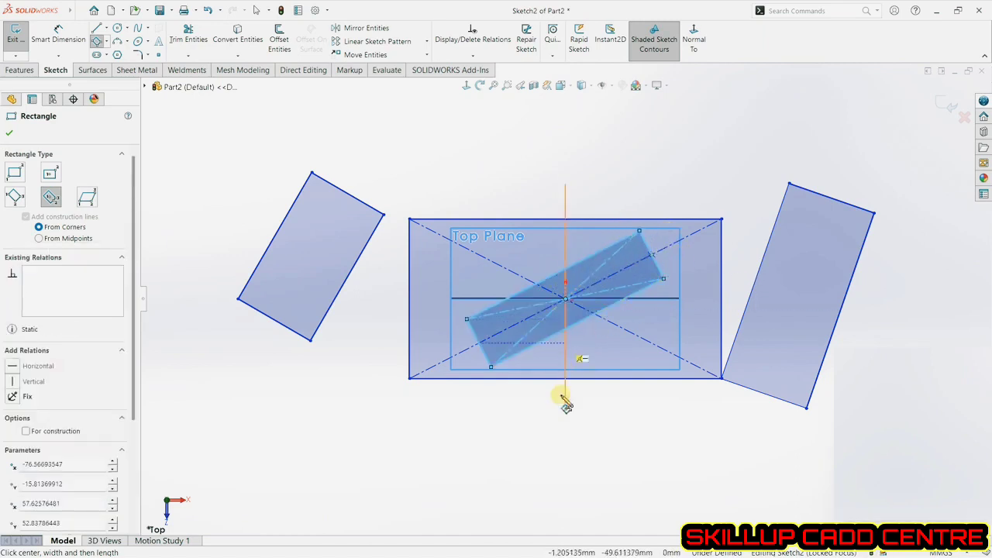
Draw a small 3 Point Center Rectangle centred on the left rectangle's top corner and exit the tool.
click(312, 172)
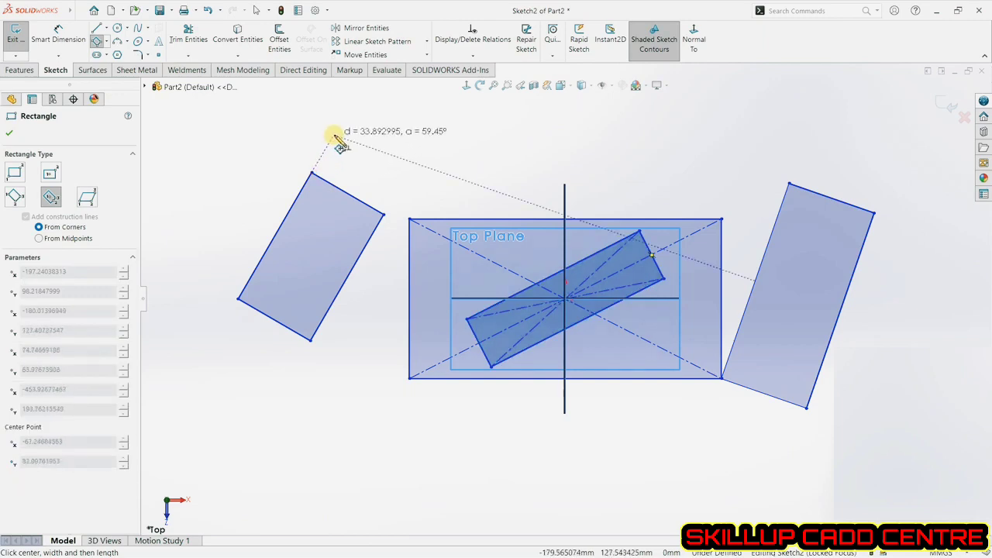
click(334, 135)
click(363, 153)
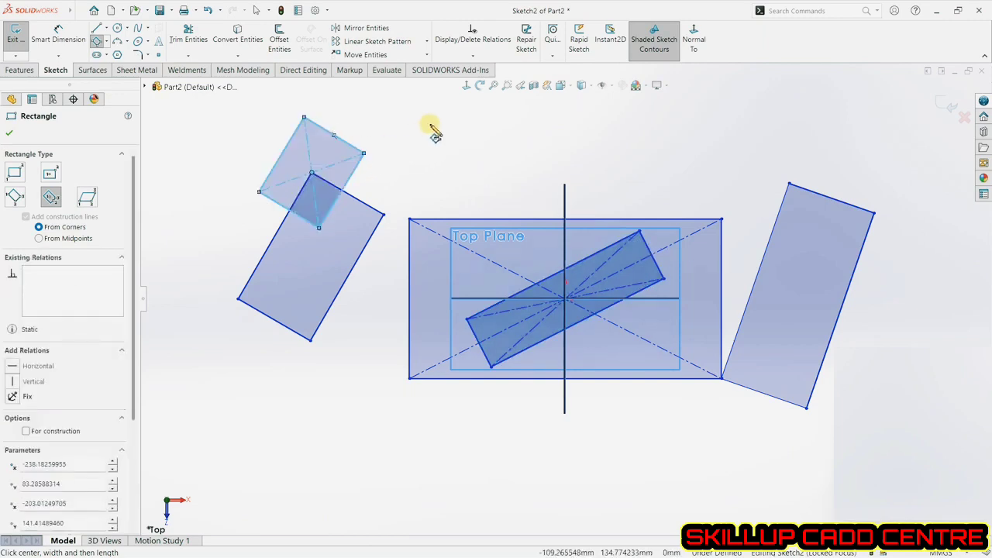
right_click(457, 136)
click(470, 139)
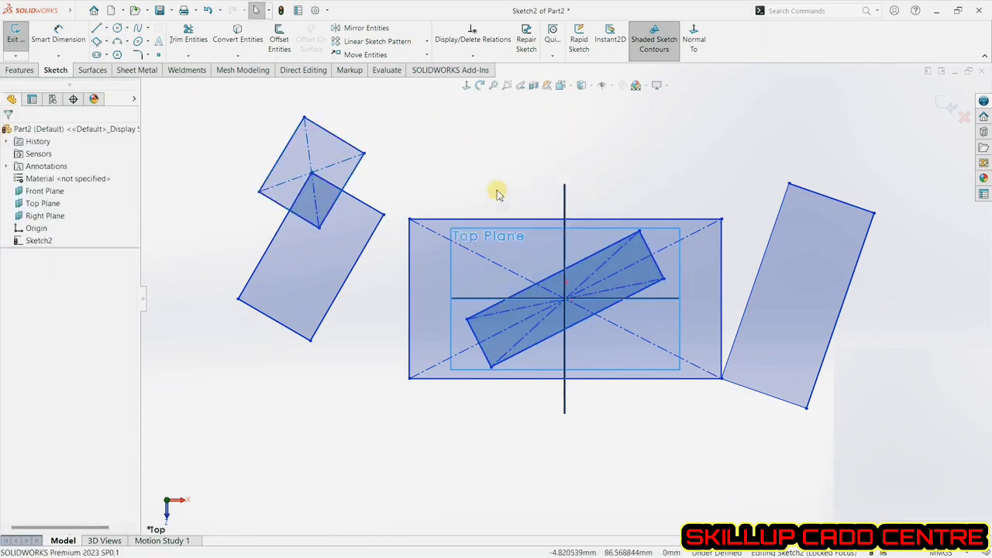
Undo all the tilted rectangles just drawn.
click(208, 11)
click(208, 10)
click(208, 11)
click(208, 11)
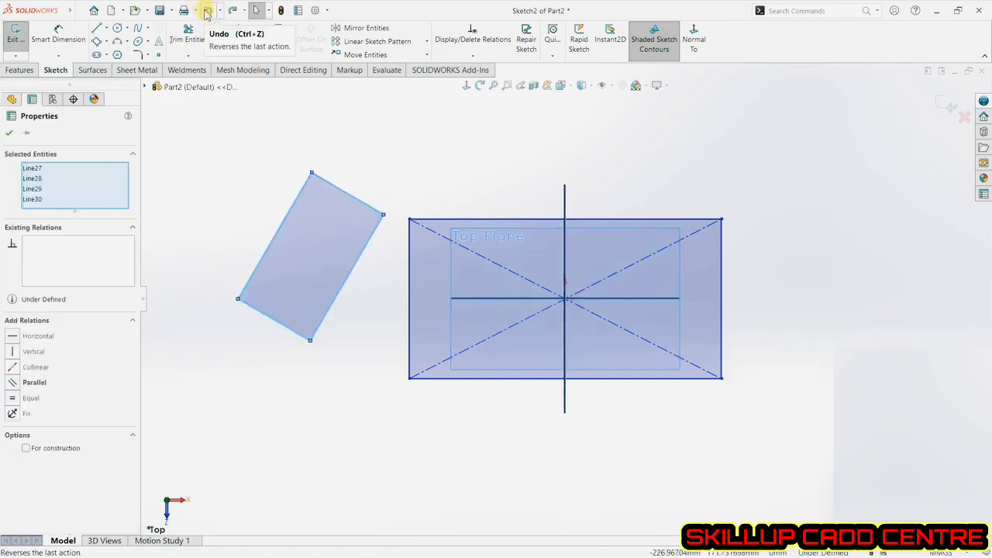
click(207, 10)
click(207, 11)
Draw a parallelogram in the empty area upper-left of the main rectangle.
click(228, 190)
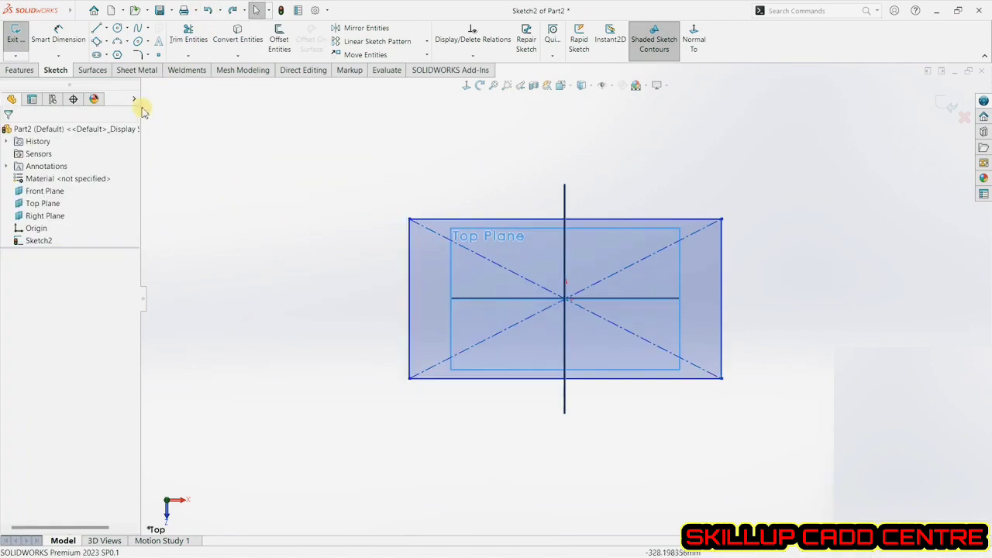
click(108, 41)
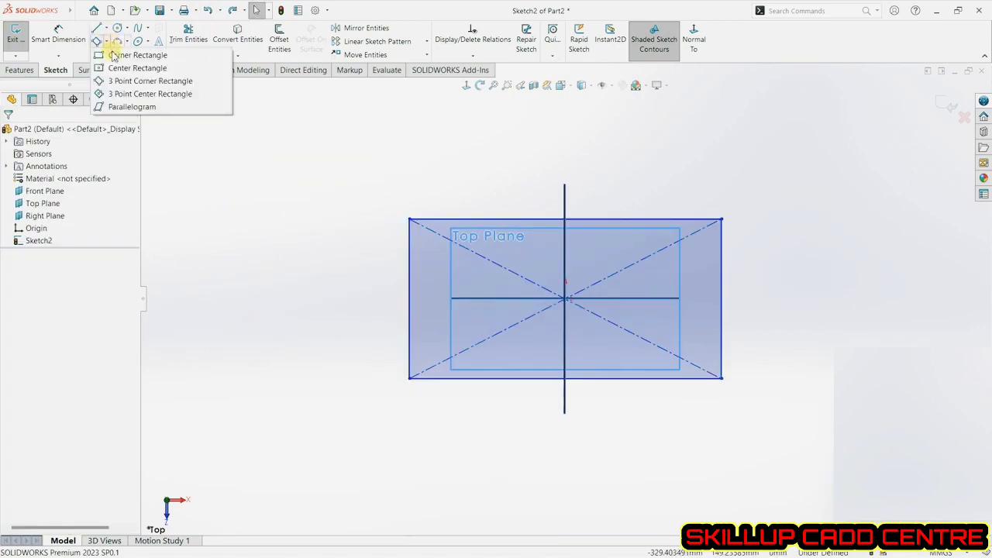
click(130, 107)
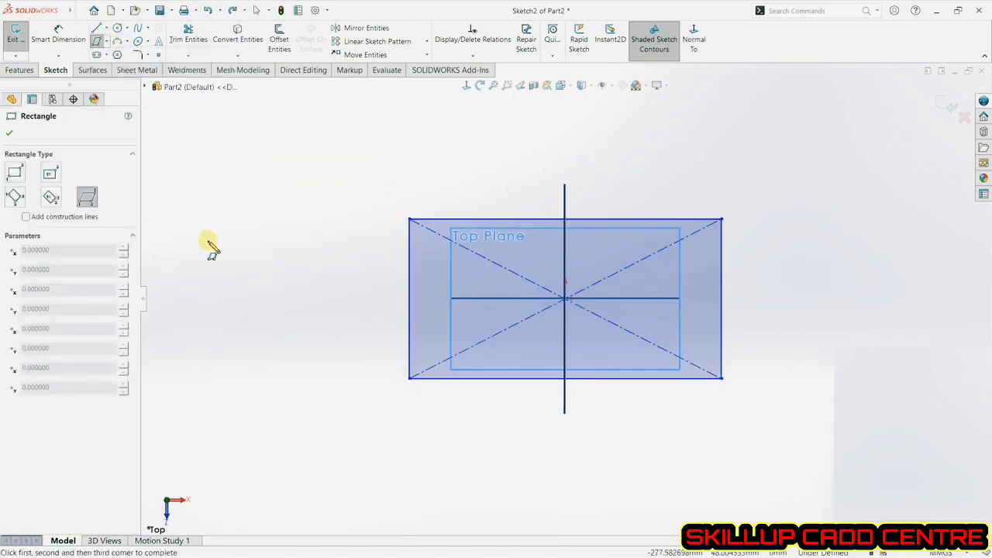
click(207, 287)
click(285, 176)
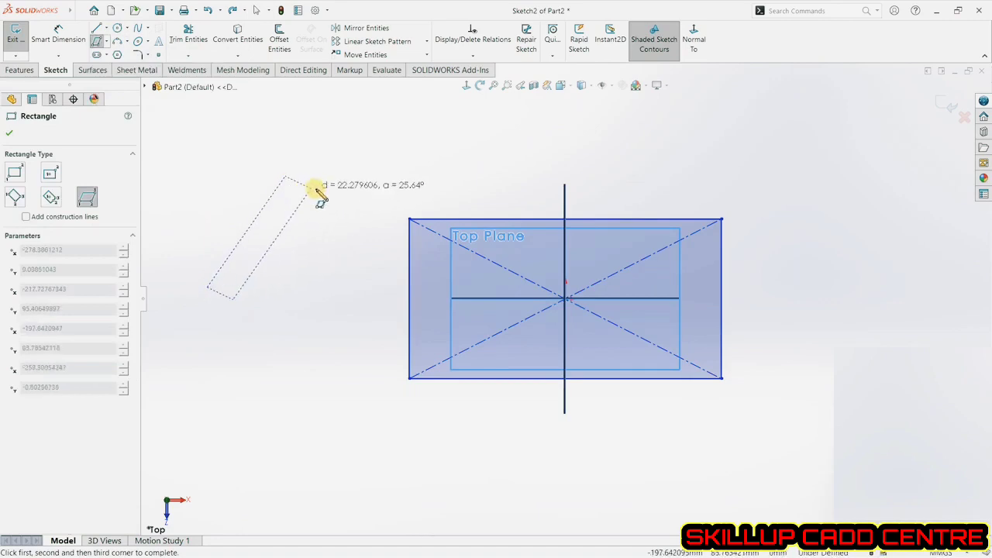
click(361, 164)
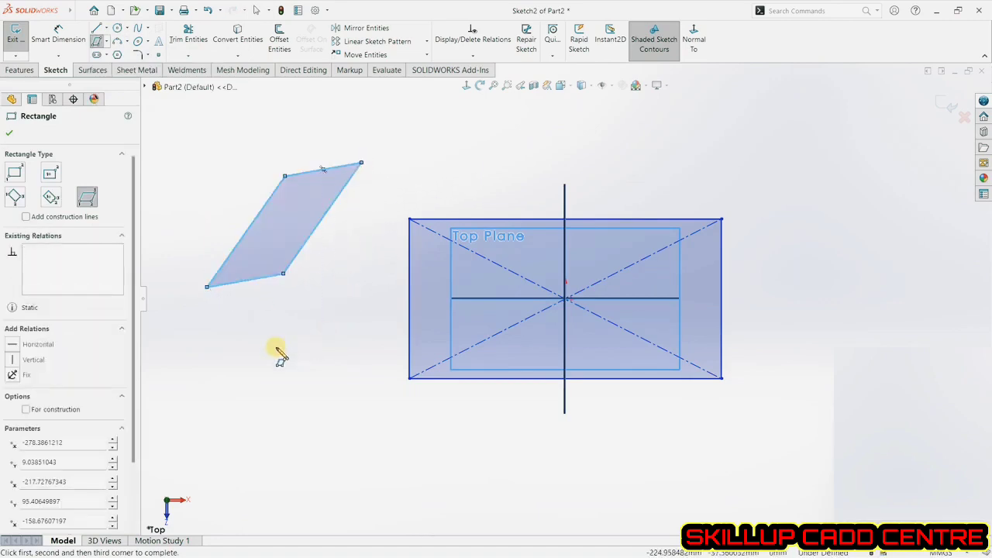
Draw a second parallelogram below the first one and close the Rectangle tool.
click(242, 424)
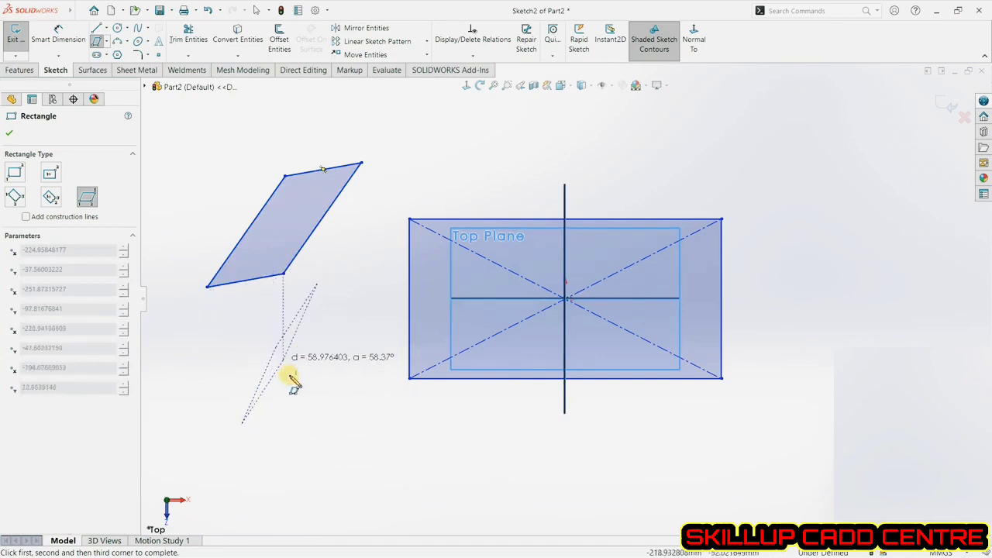
click(292, 463)
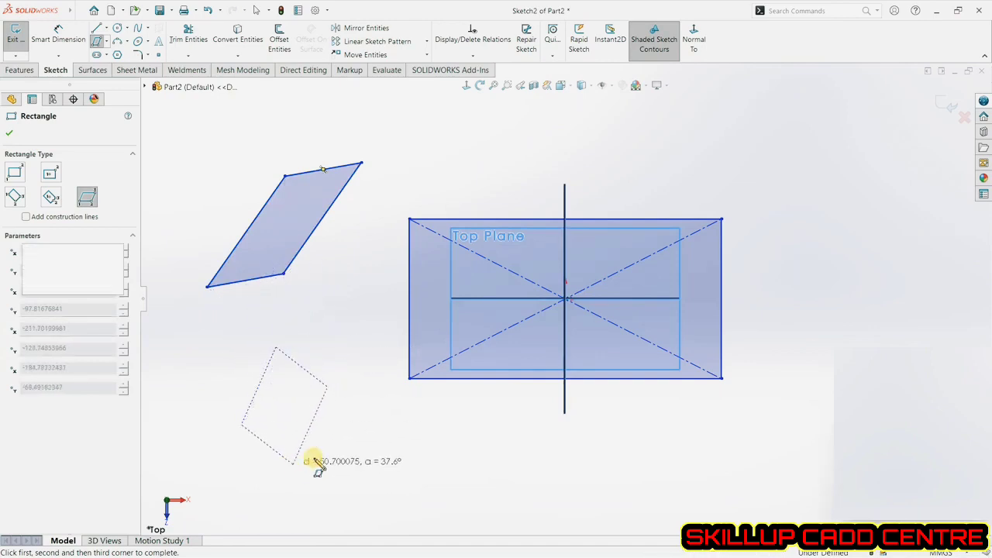
click(11, 136)
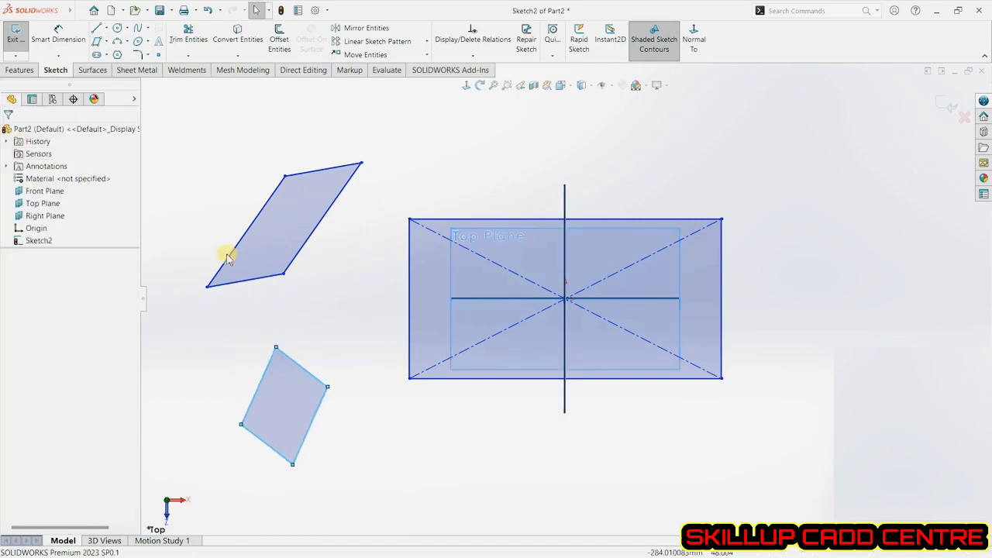
Set the upper parallelogram's slanted right side to 100 mm with Smart Dimension.
click(66, 39)
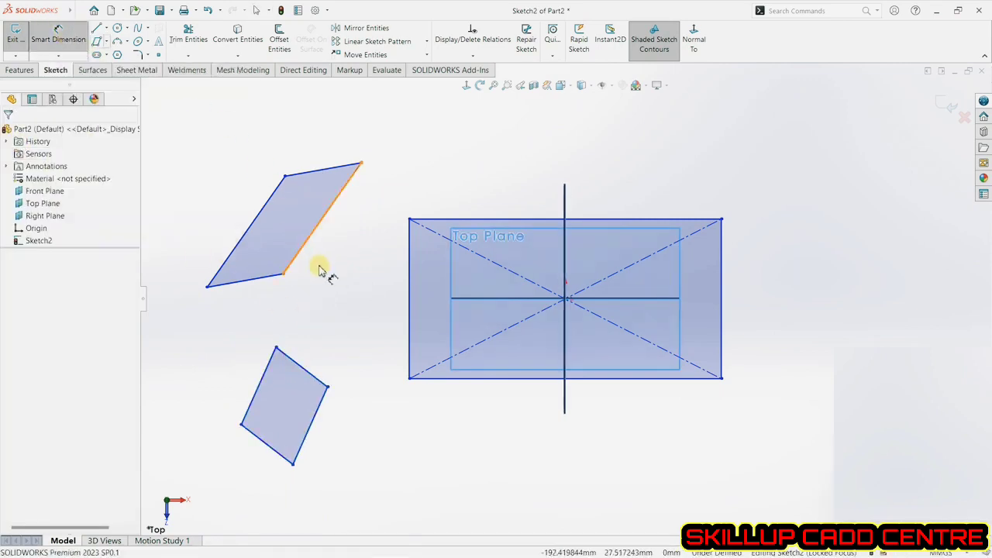
click(318, 237)
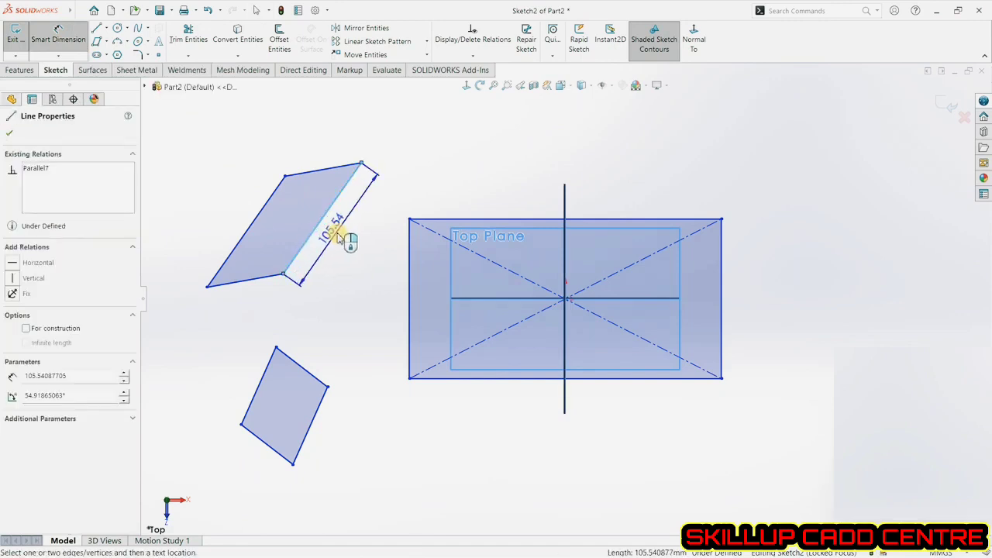
click(342, 254)
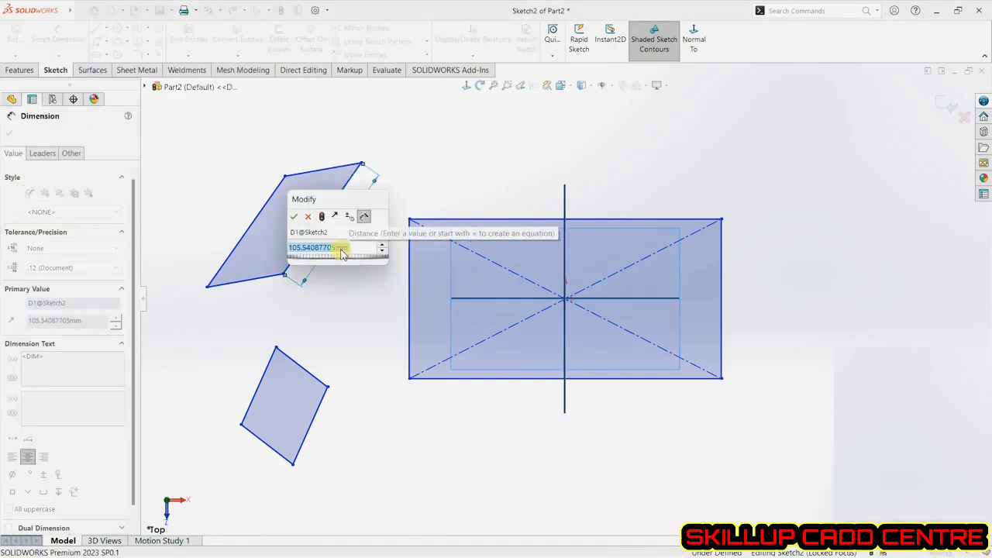
text(100)
key(Return)
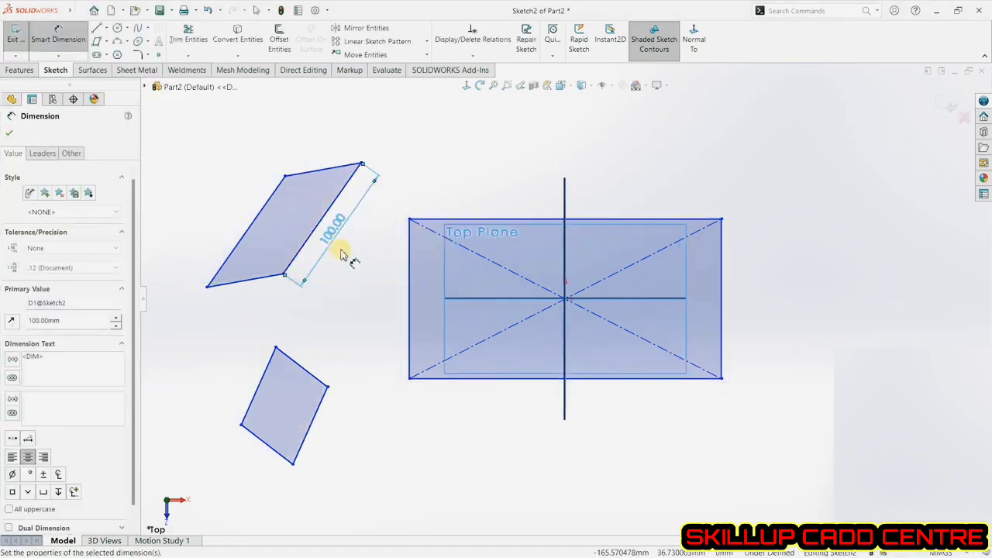
Dimension the upper parallelogram's top side and set it to 55 mm.
click(338, 167)
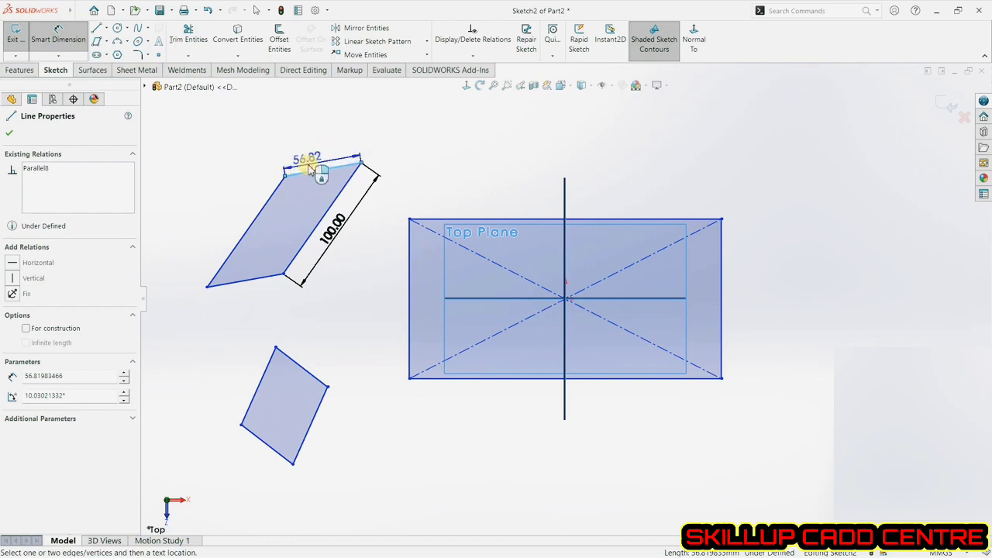
click(309, 168)
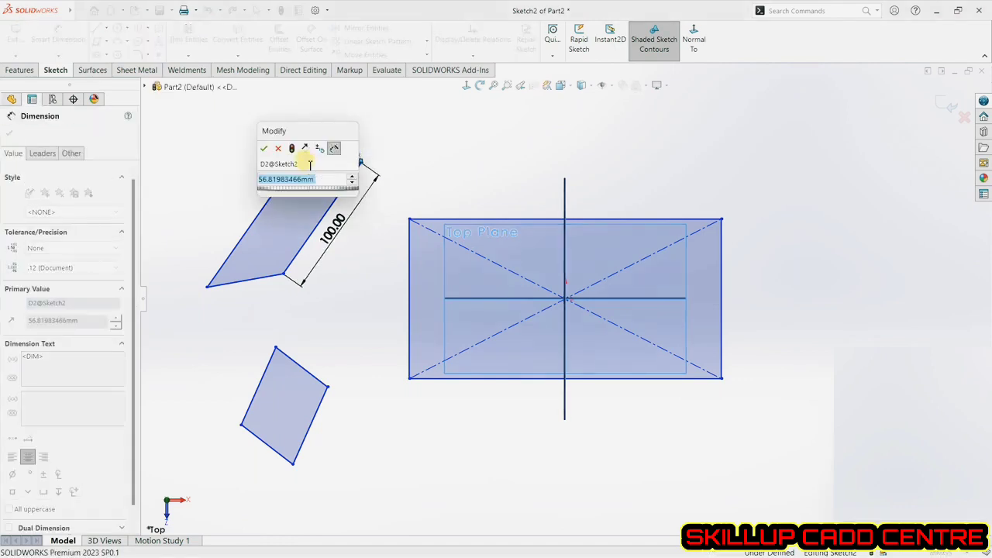
text(55)
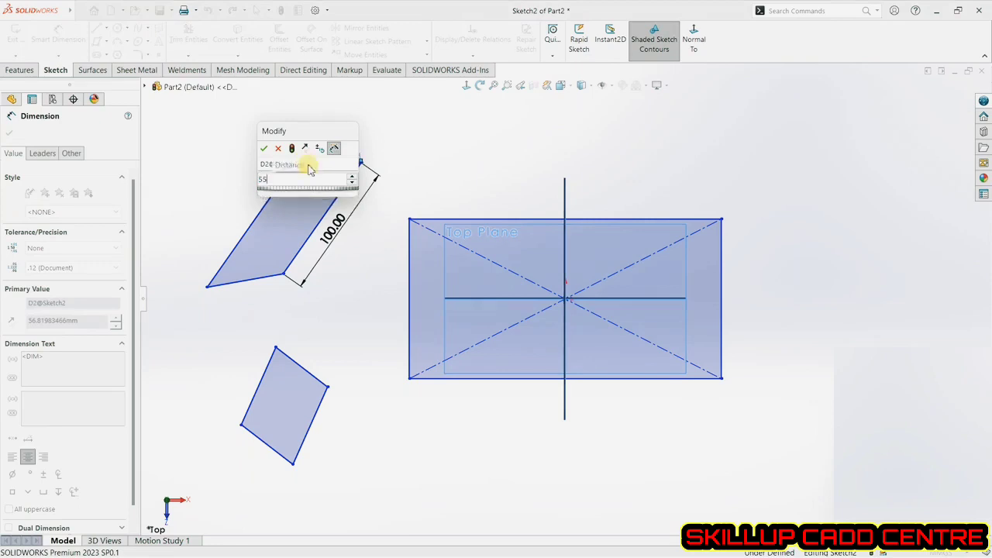
key(Return)
click(392, 142)
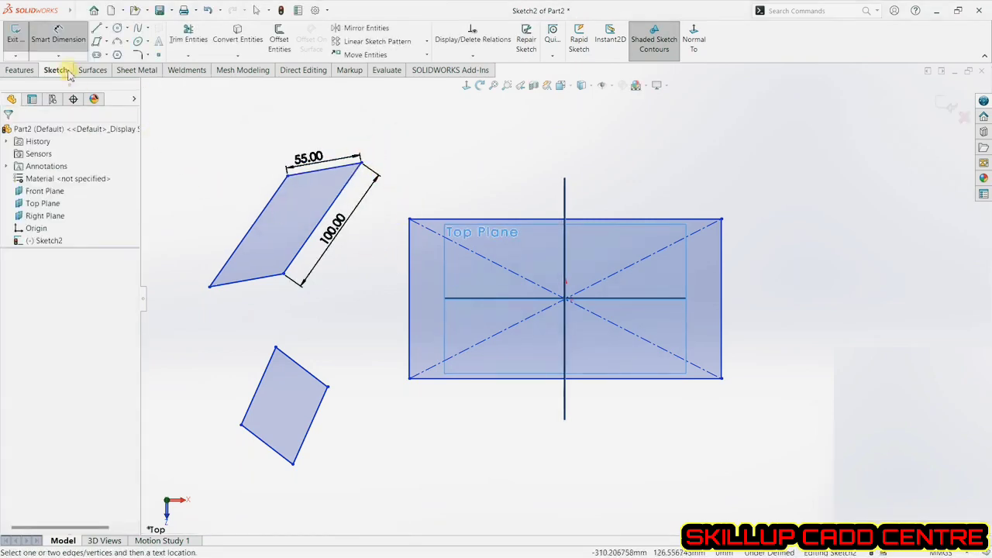
Draw a straight slot above the main rectangle, about 91 mm long and 31 mm wide.
click(107, 42)
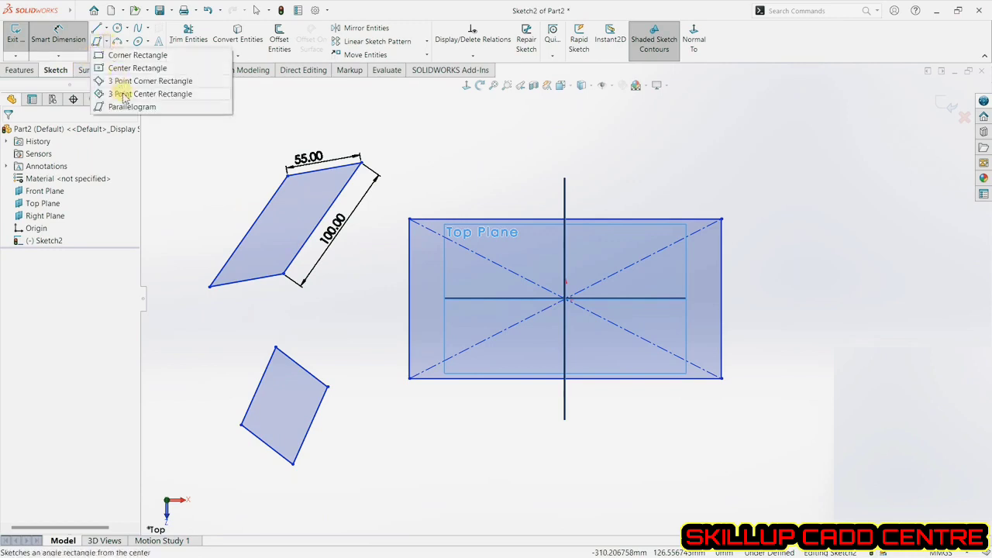
click(222, 154)
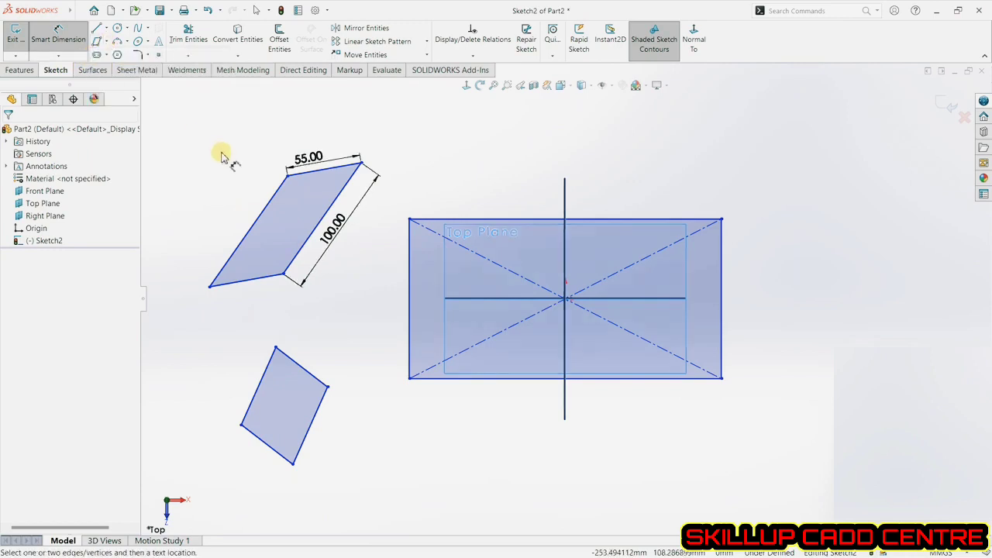
click(107, 56)
click(123, 69)
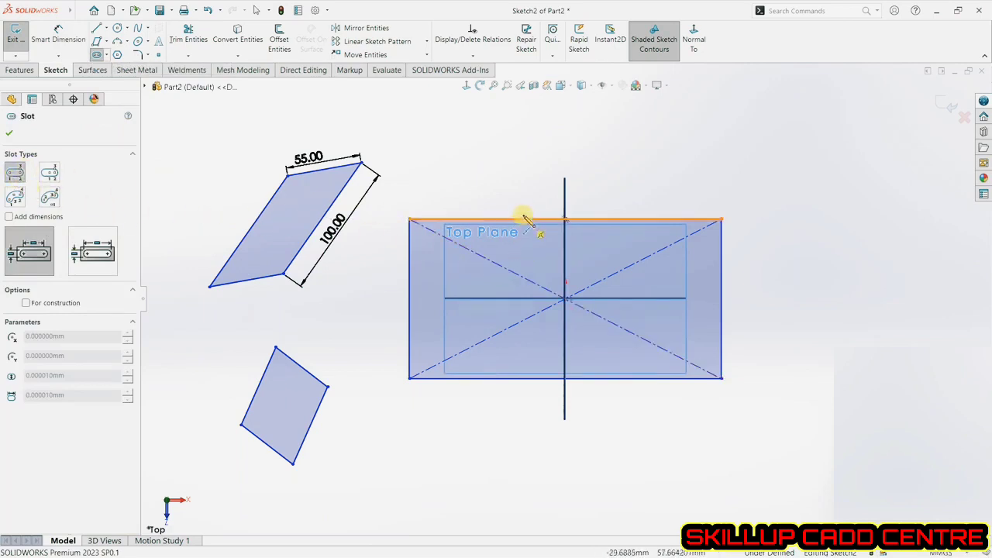
click(616, 146)
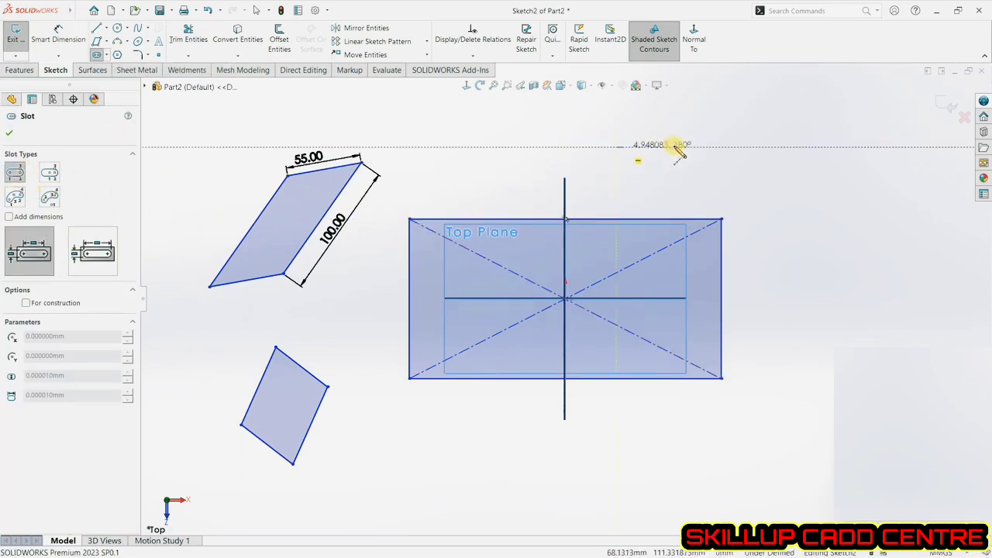
click(741, 147)
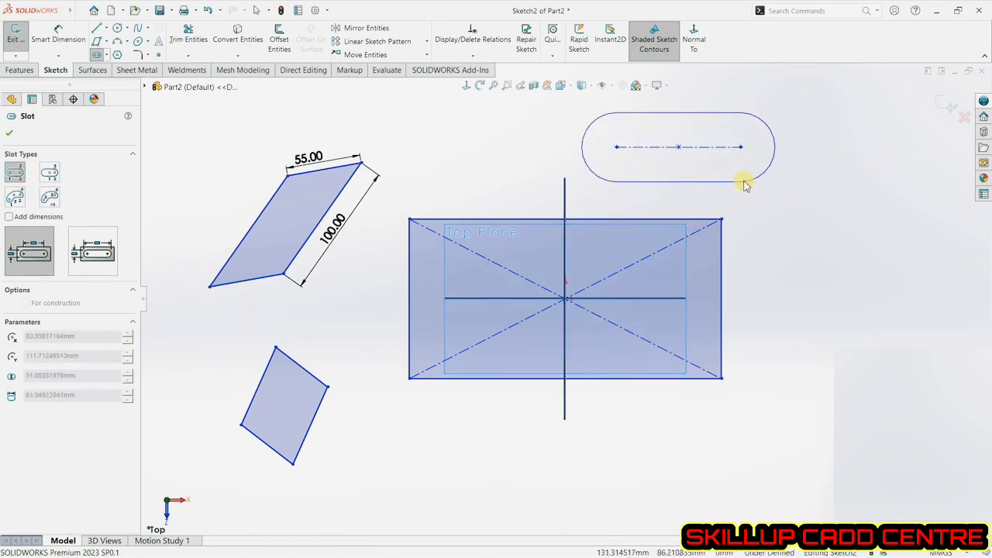
click(744, 130)
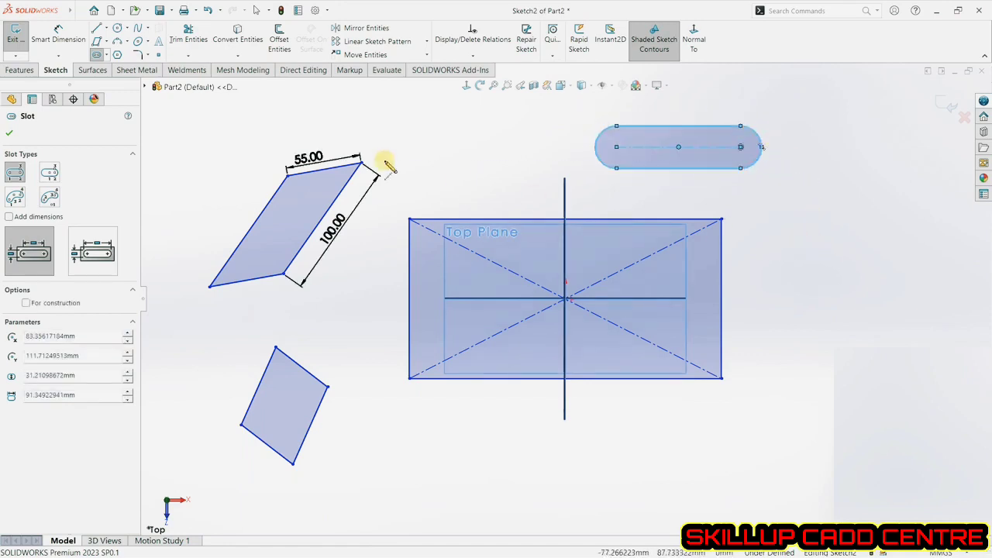
Dimension the straight slot's centre-to-centre length to 100 mm with Smart Dimension.
click(54, 35)
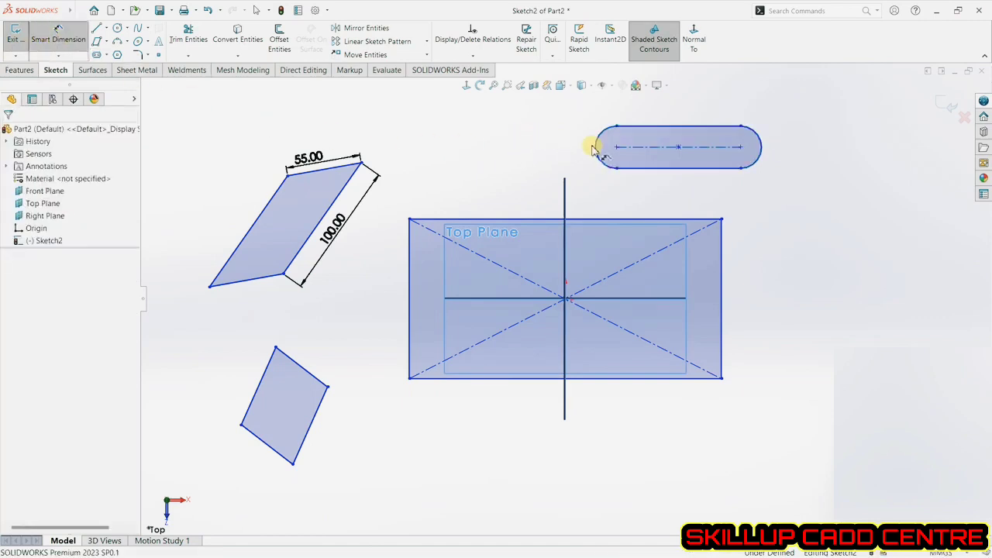
click(638, 147)
click(655, 196)
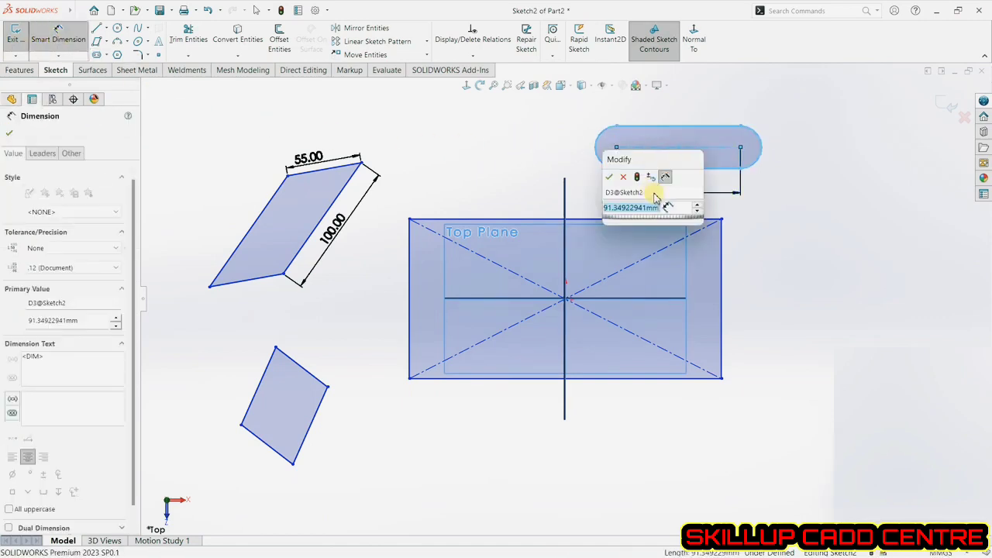
text(100)
key(Return)
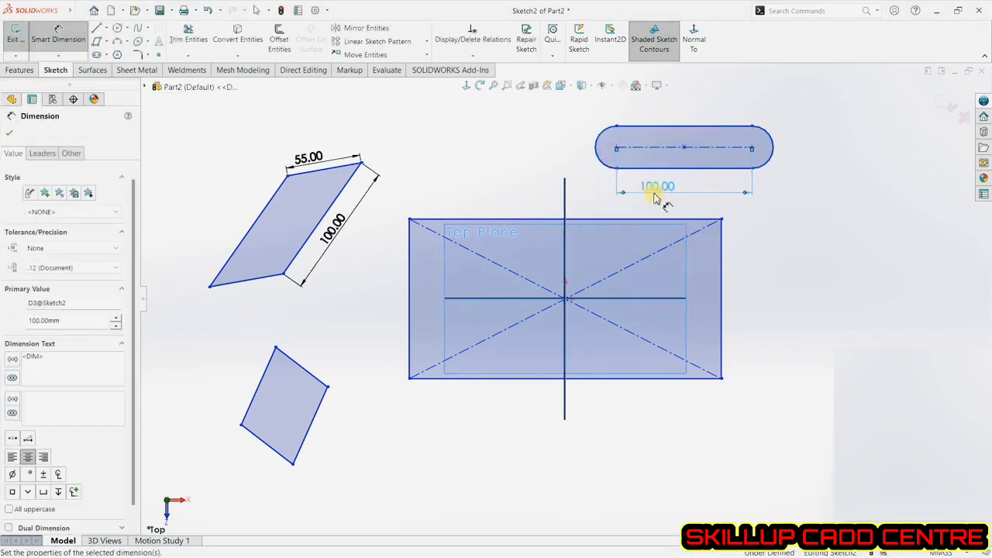
Dimension the straight slot's end arc radius to 20 mm.
click(773, 144)
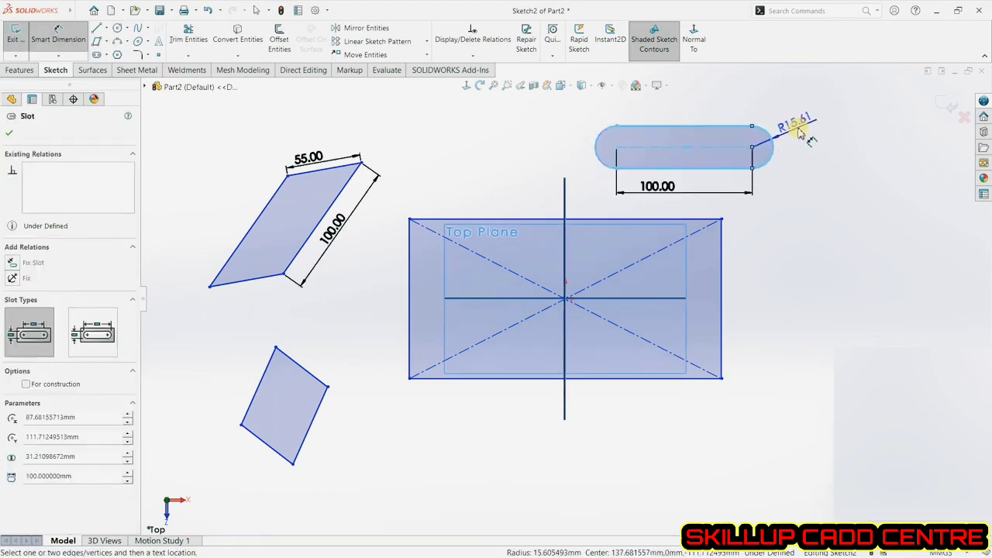
click(824, 138)
text(20)
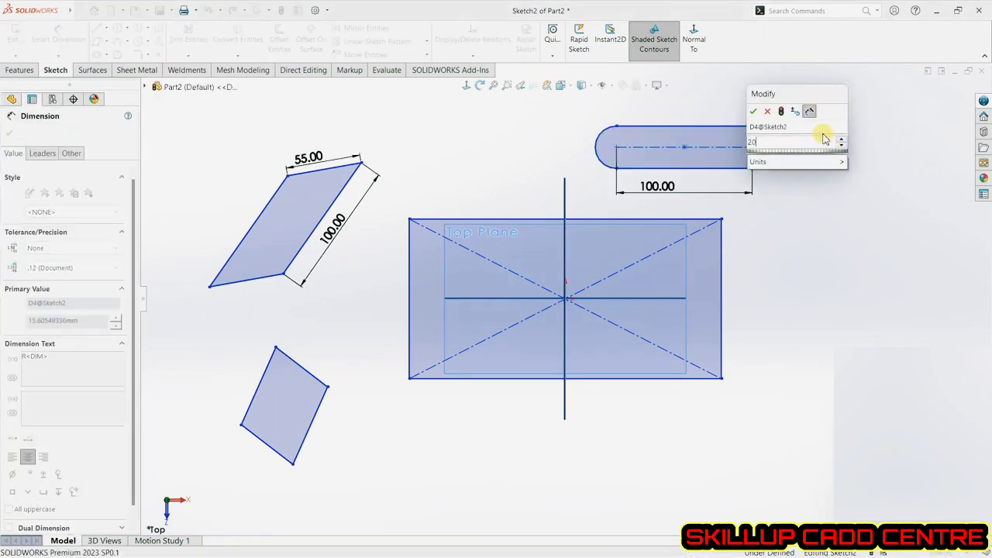
key(Return)
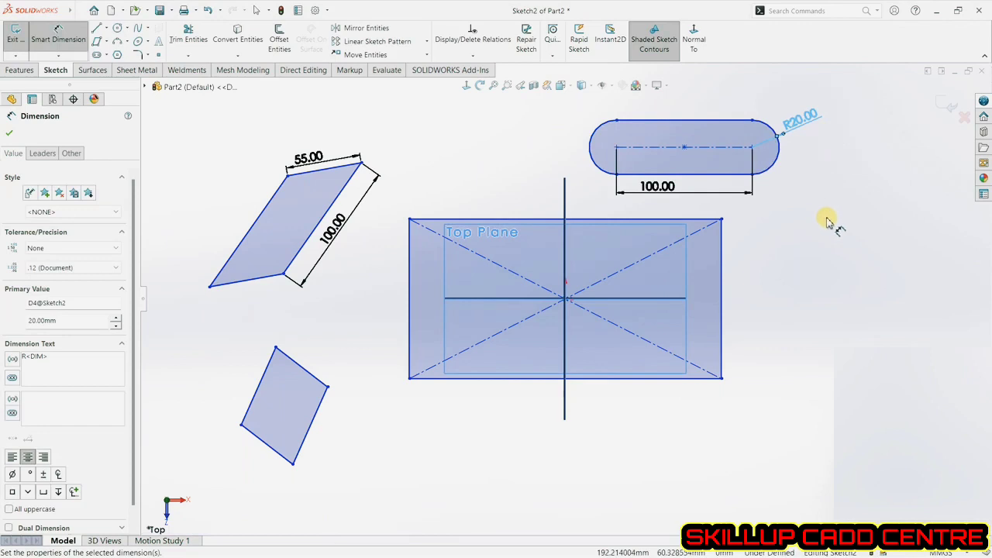
click(826, 222)
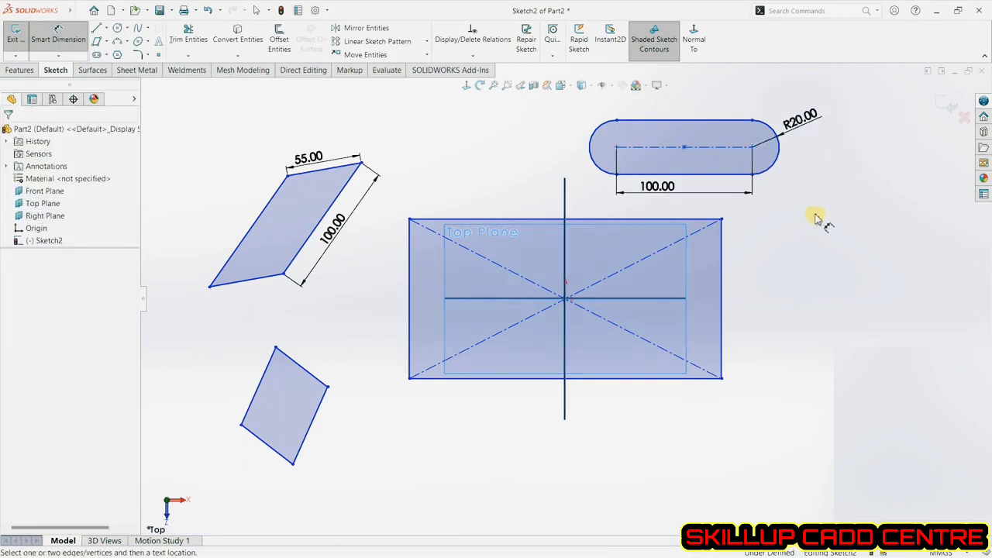
Draw a centerpoint straight slot centred on the origin, about 154 mm long and 43 mm wide.
click(106, 55)
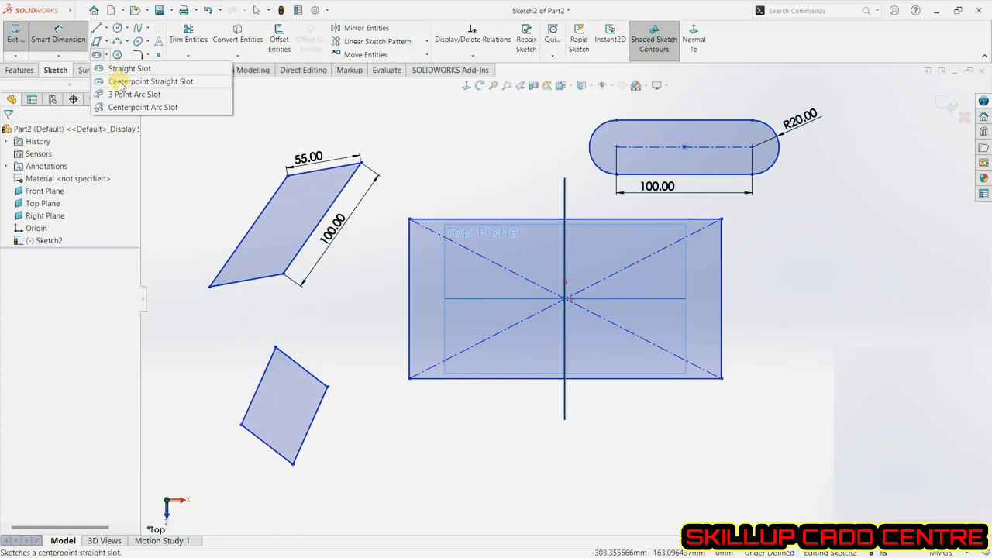
click(118, 82)
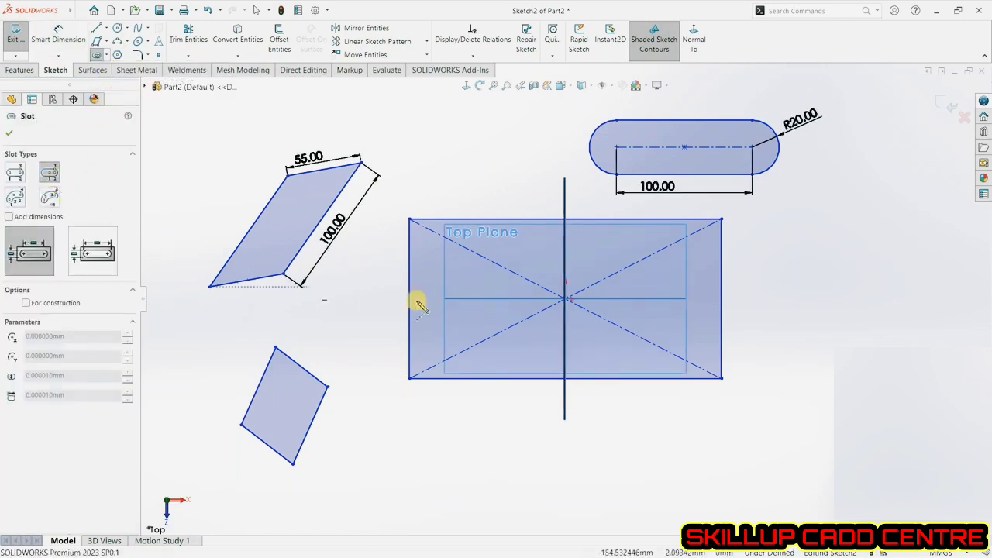
click(564, 299)
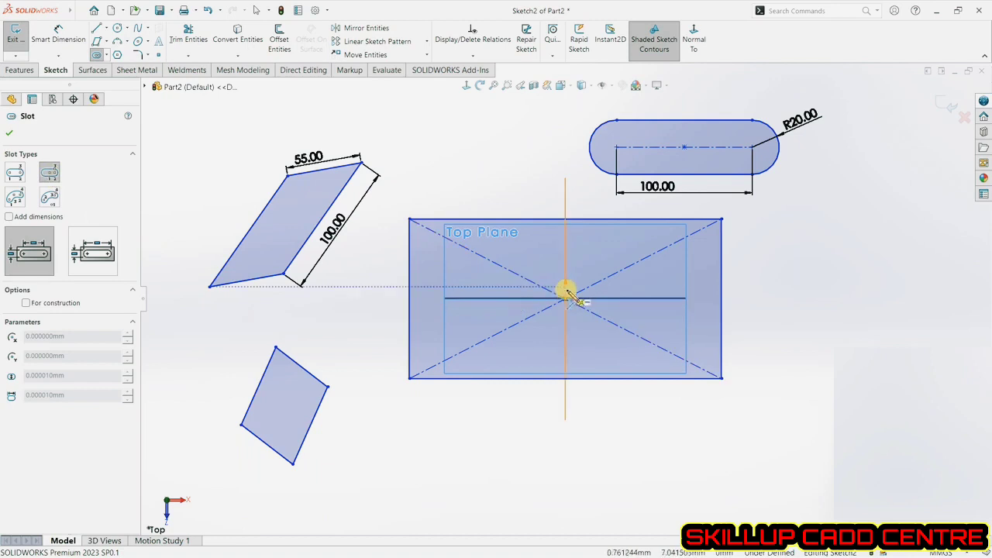
click(670, 299)
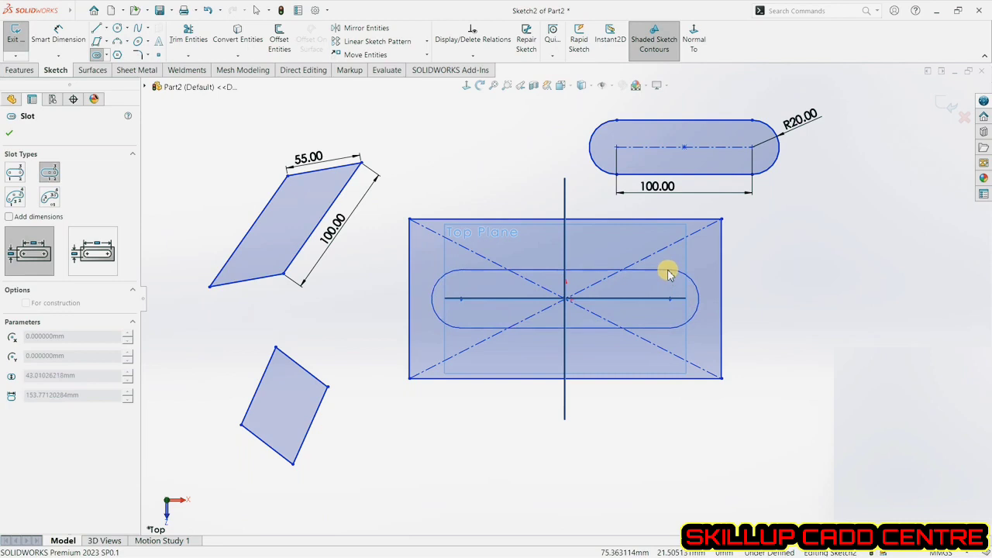
click(669, 271)
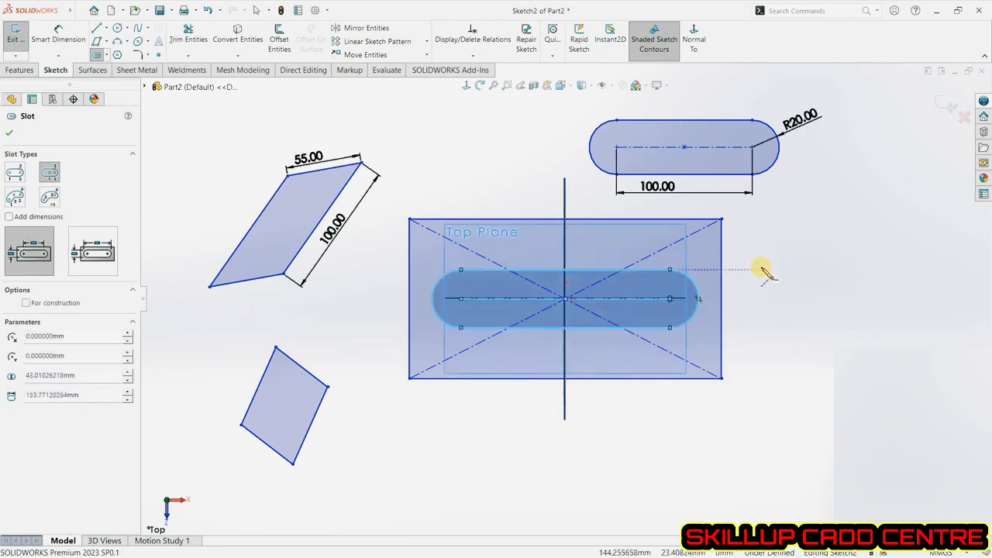
Draw a 3-point arc slot at the lower right, about 41 mm wide on an arc of radius about 123 mm.
click(16, 200)
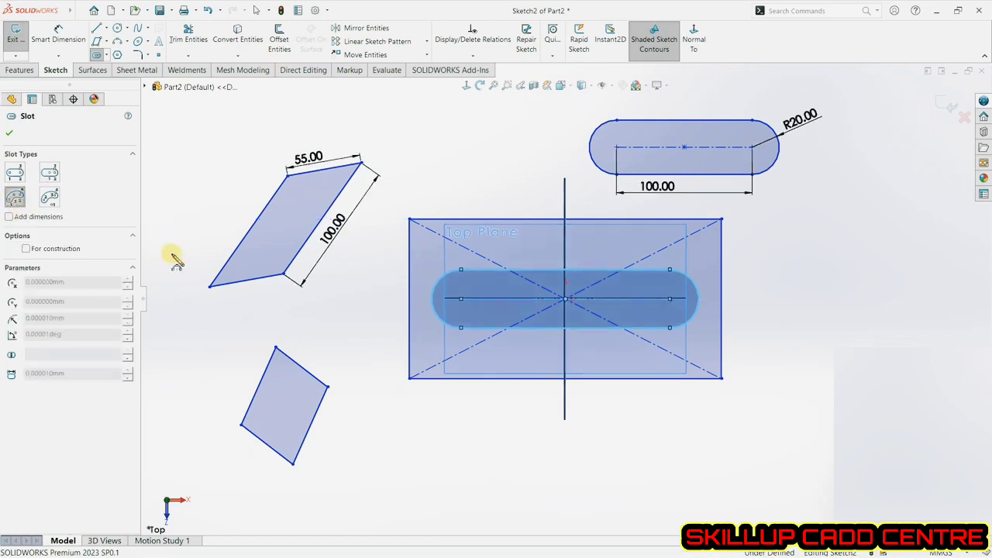
click(821, 257)
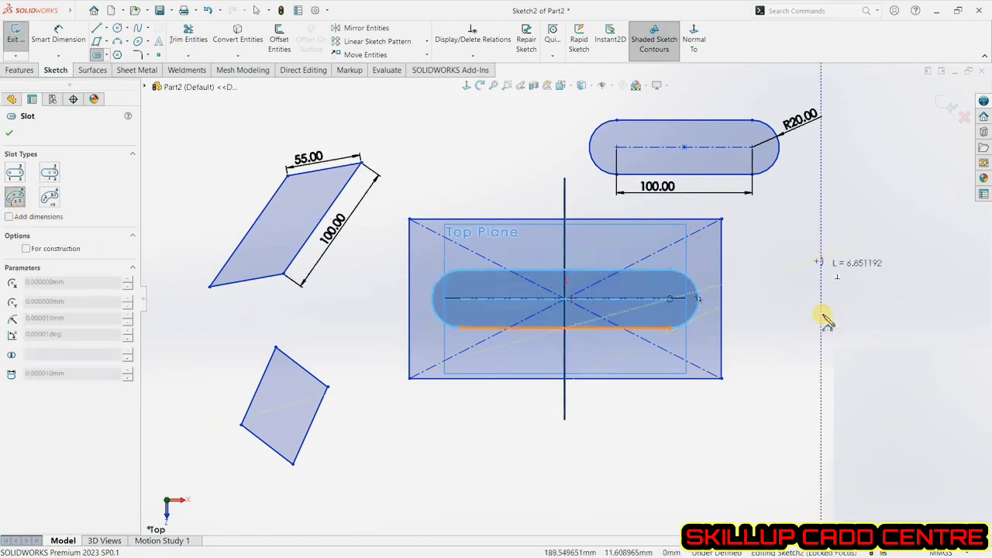
click(602, 471)
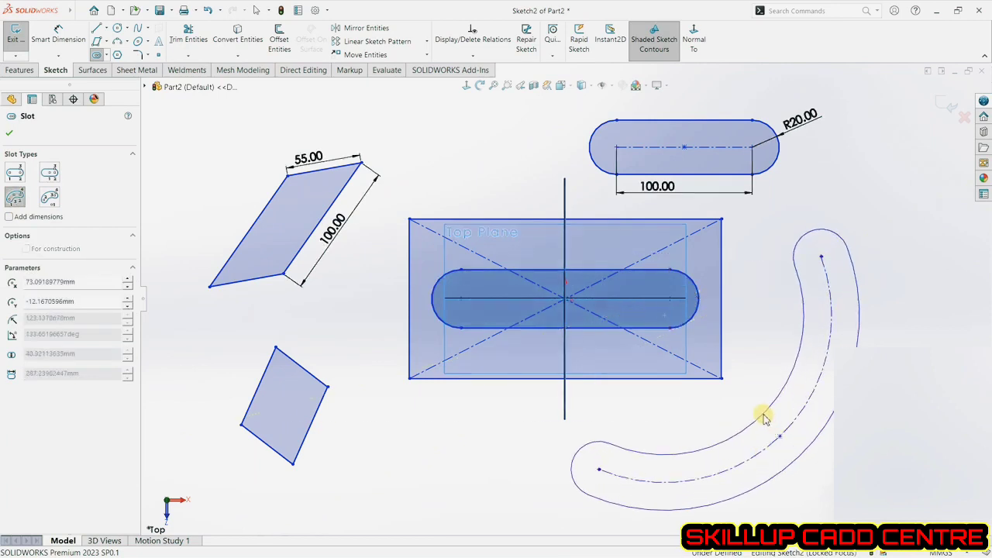
click(761, 415)
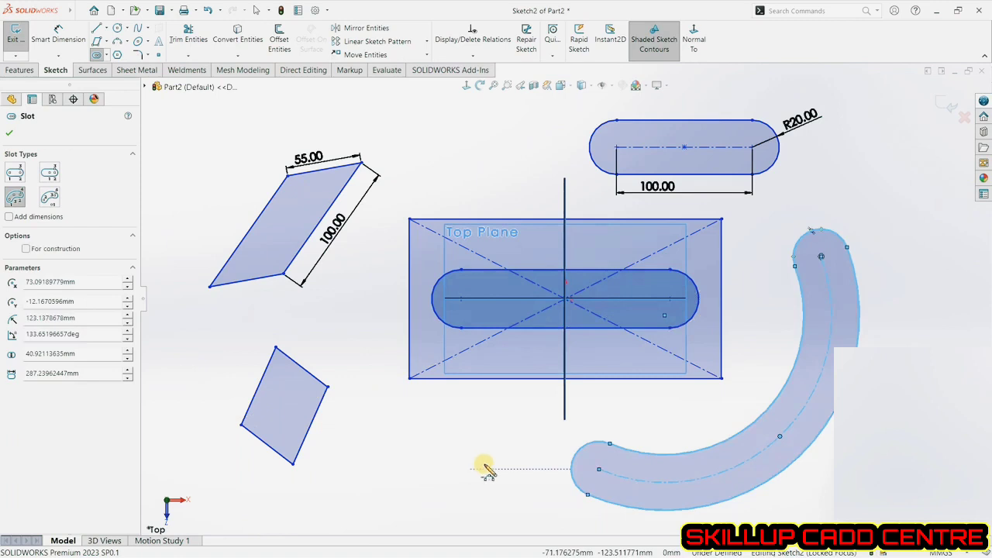
Draw a second 3-point arc slot on the left, about 57 mm wide on an arc of radius about 166 mm.
scroll(673, 400, up, 2)
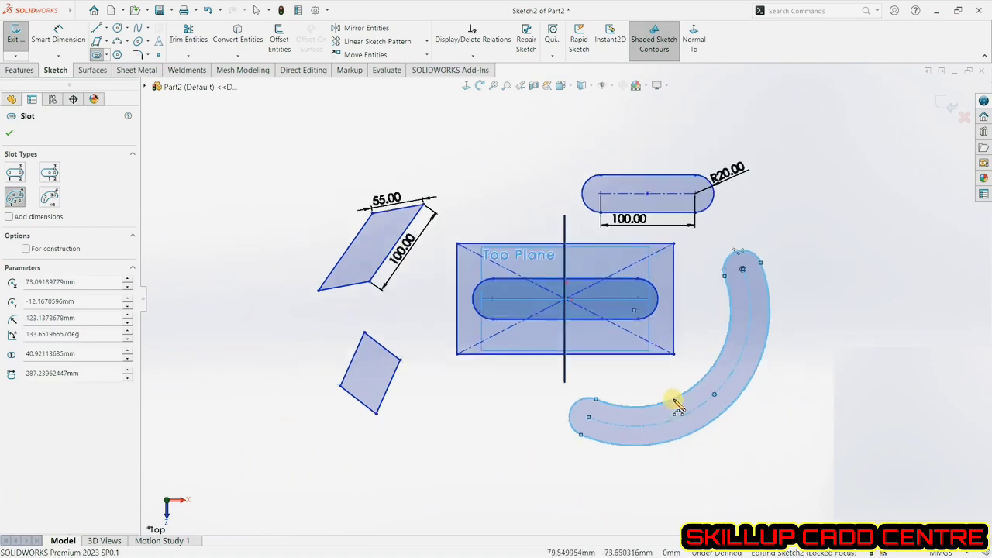
click(332, 153)
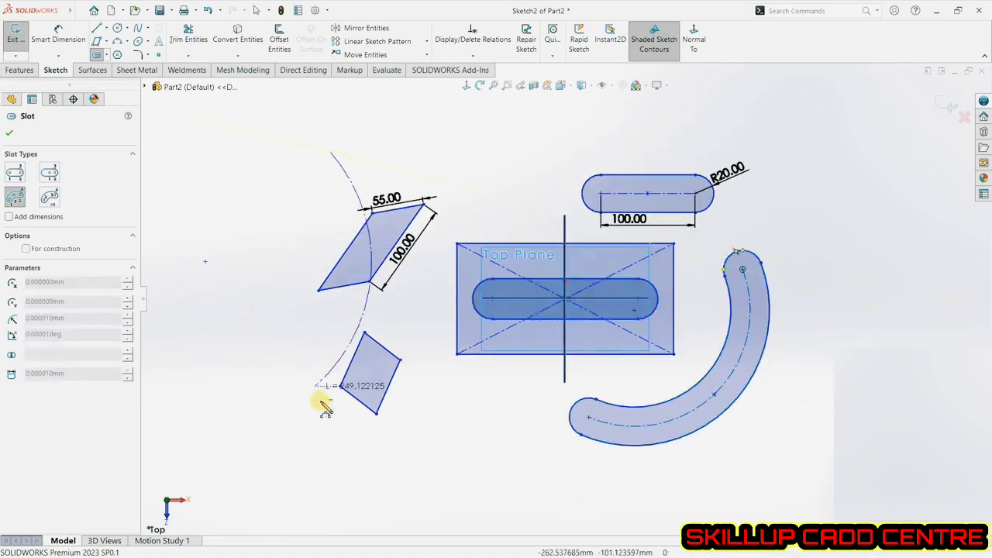
click(340, 450)
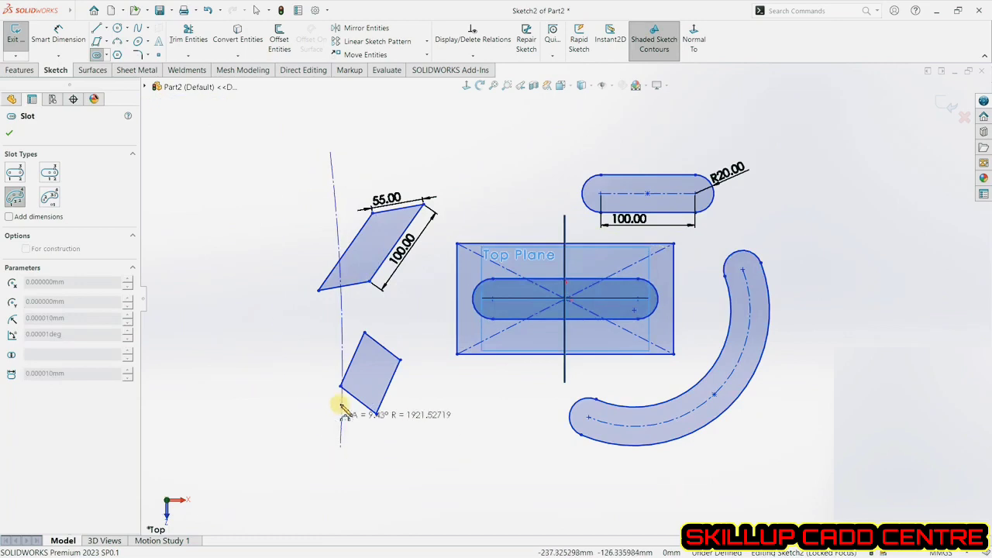
click(230, 318)
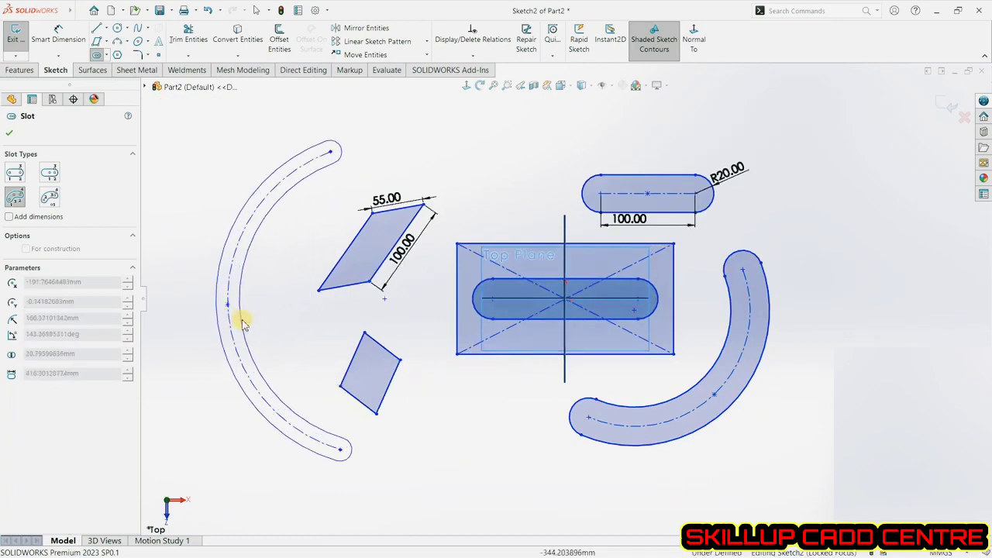
click(257, 322)
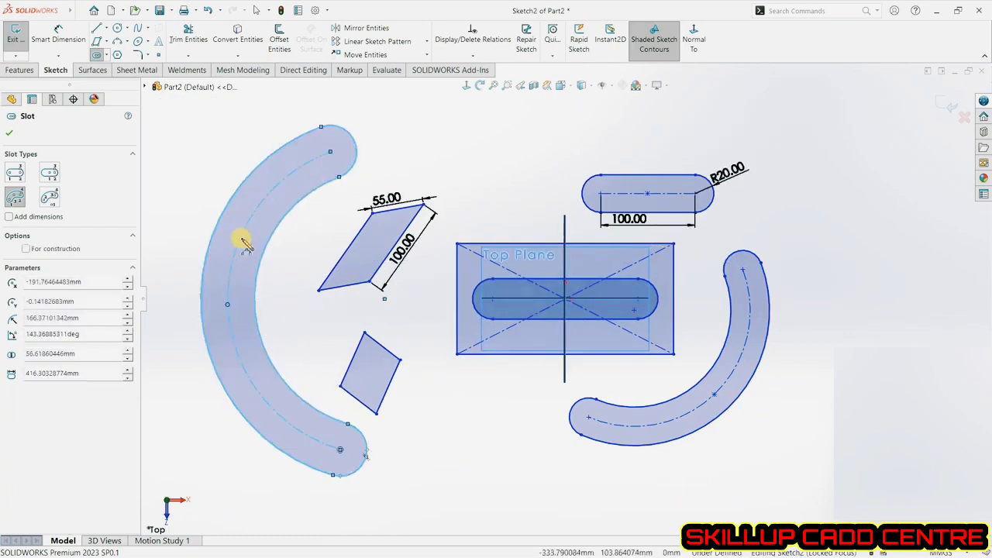
Draw a centerpoint arc slot centred on the origin above the sketch, about 55 mm wide on an arc of radius about 299 mm.
click(50, 199)
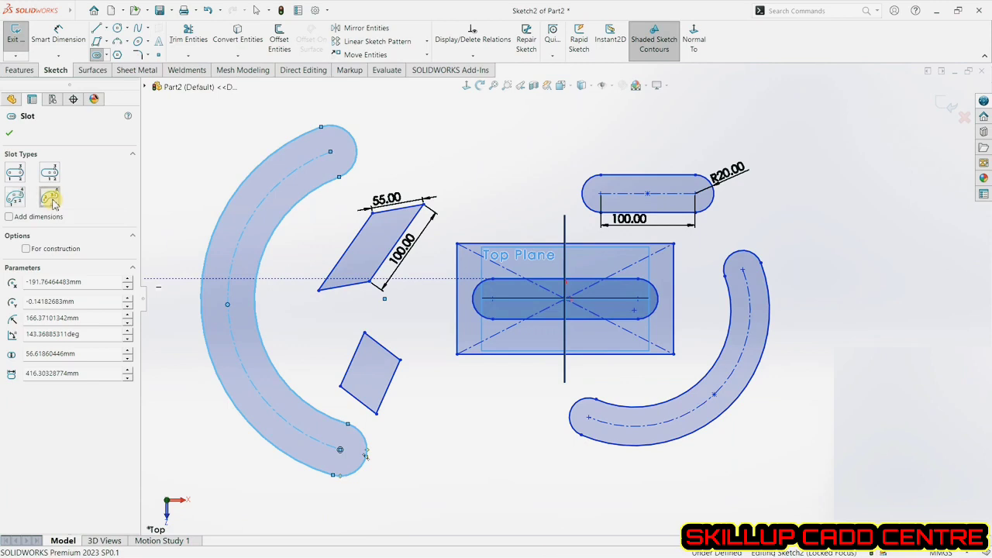
click(565, 299)
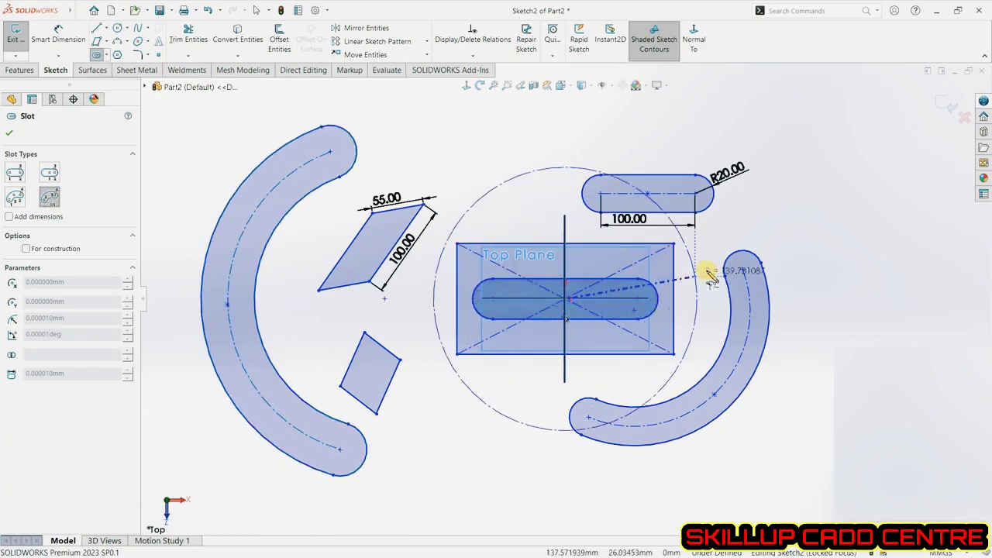
click(792, 135)
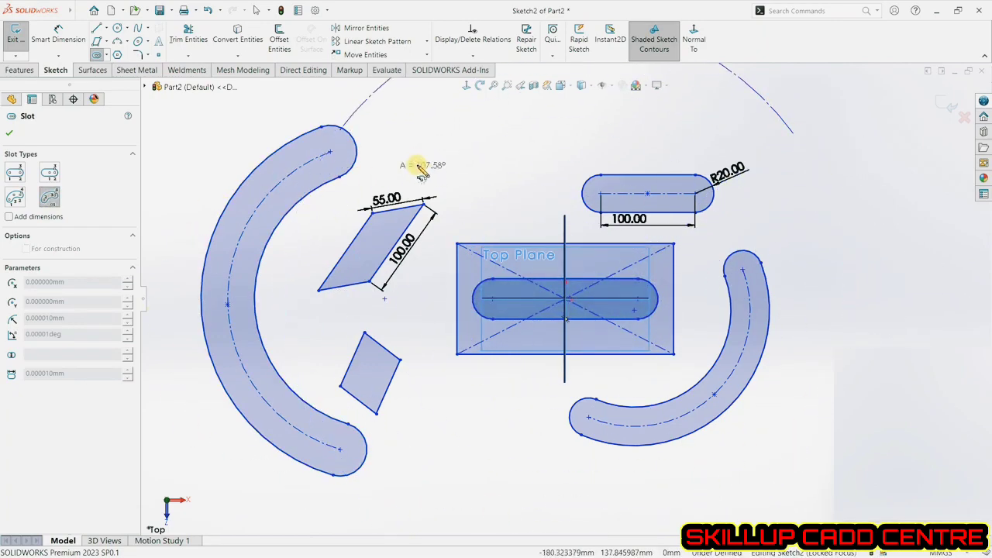
scroll(442, 167, up, 3)
click(459, 172)
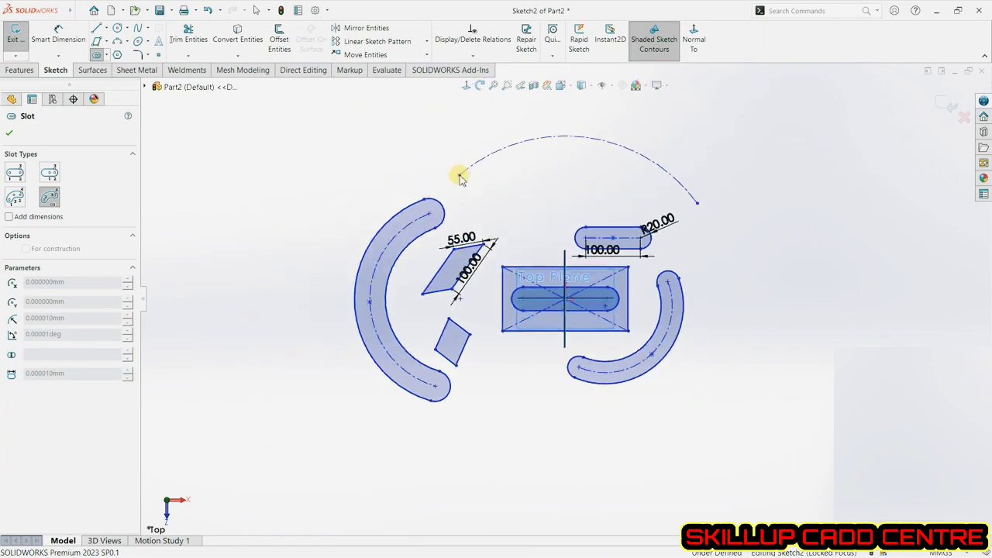
click(463, 161)
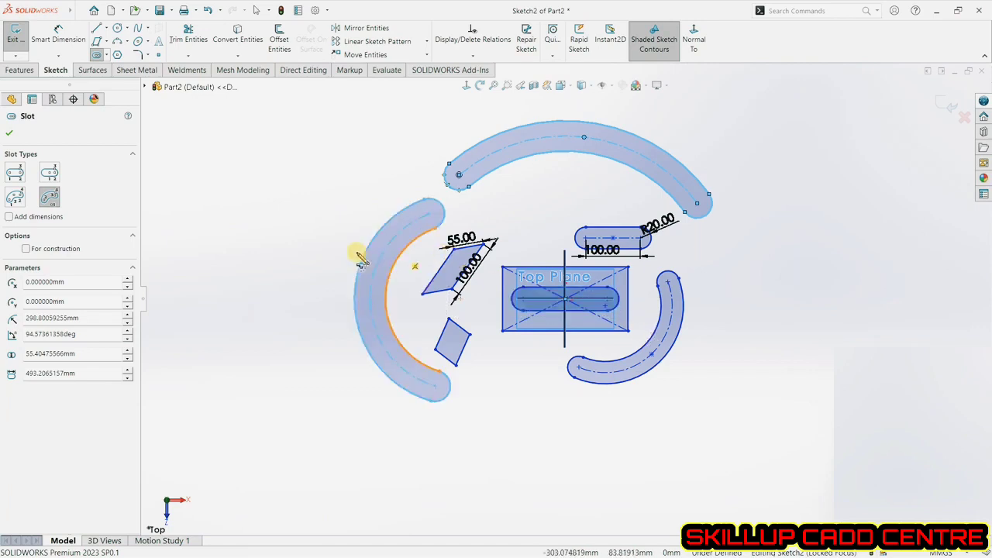
Undo the recent slot and dimension operations, eight steps back.
click(207, 10)
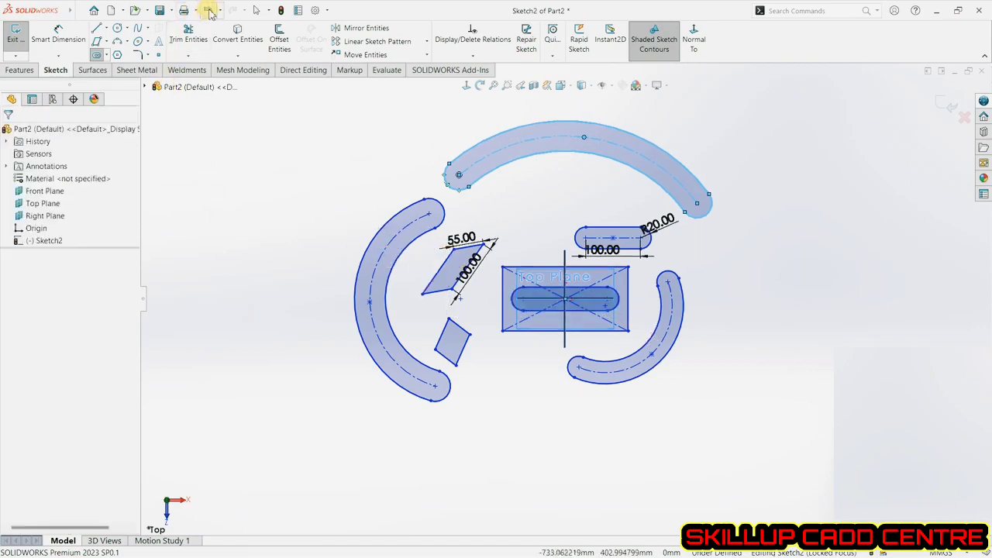
click(208, 10)
click(208, 10)
click(207, 10)
click(208, 10)
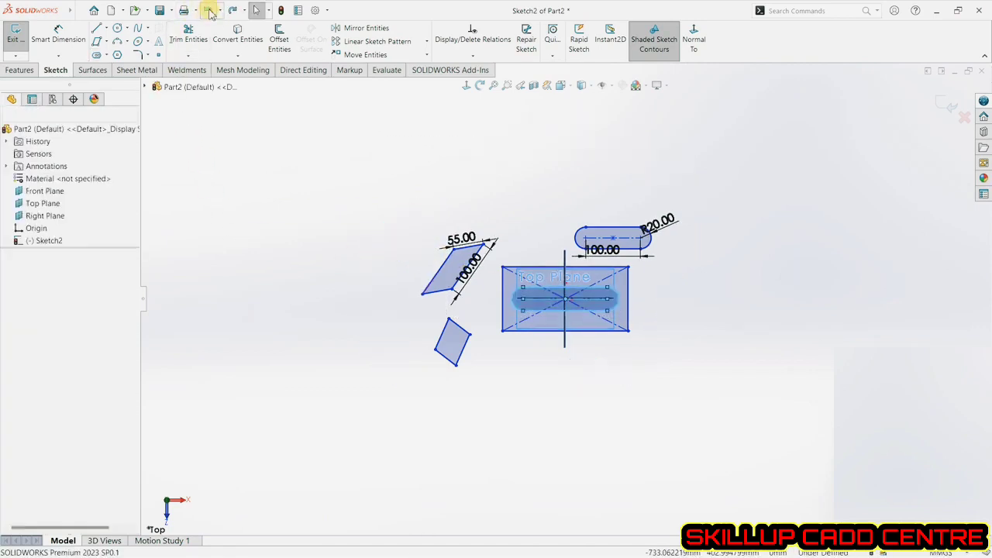
click(207, 10)
click(207, 10)
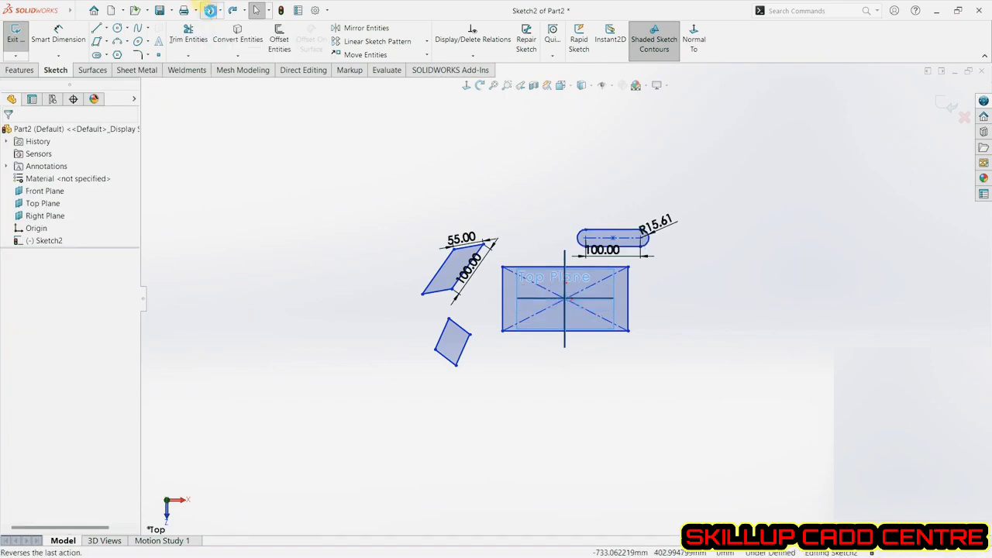
click(209, 10)
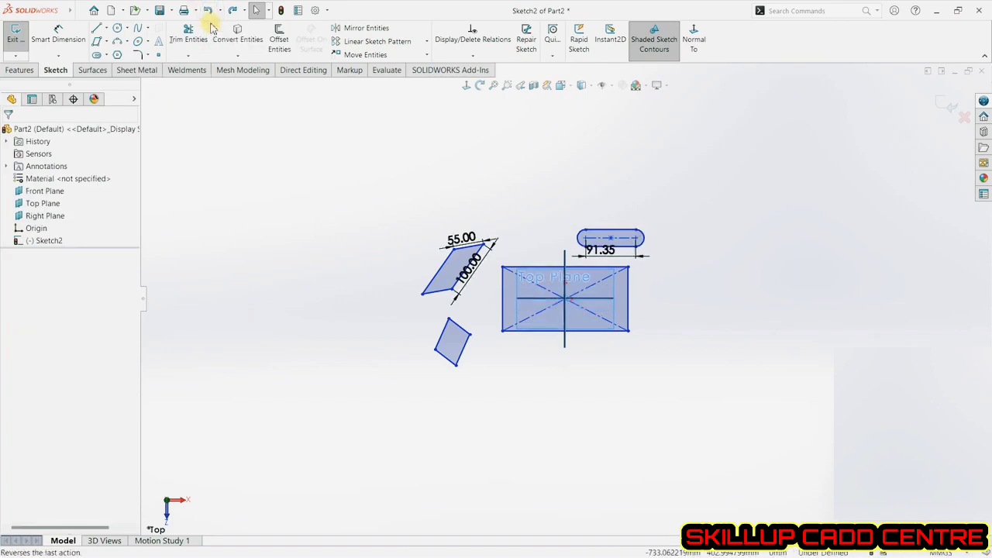
Box-select all remaining sketch entities and delete them.
click(107, 56)
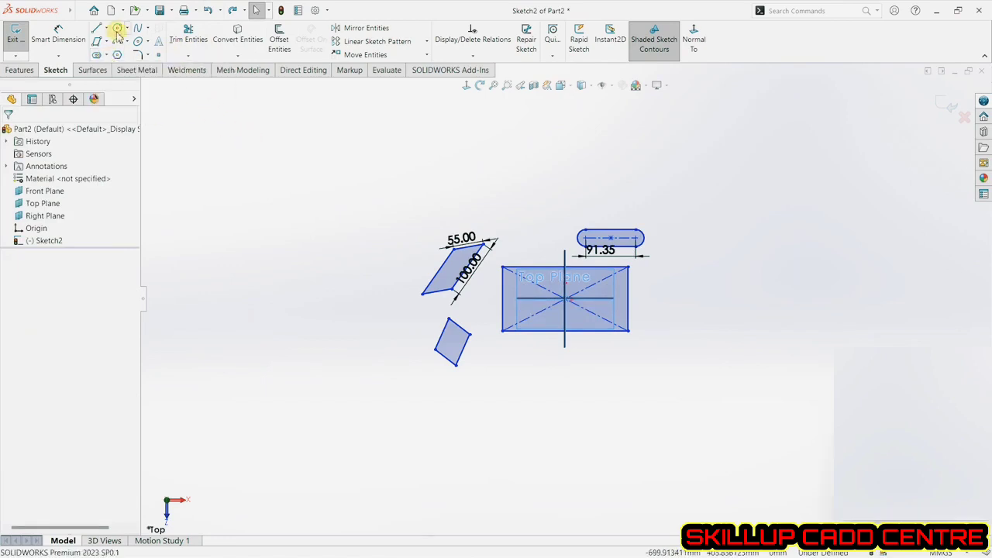
mouse_move(373, 189)
mouse_down()
mouse_move(640, 387)
mouse_move(714, 423)
mouse_up()
key(Delete)
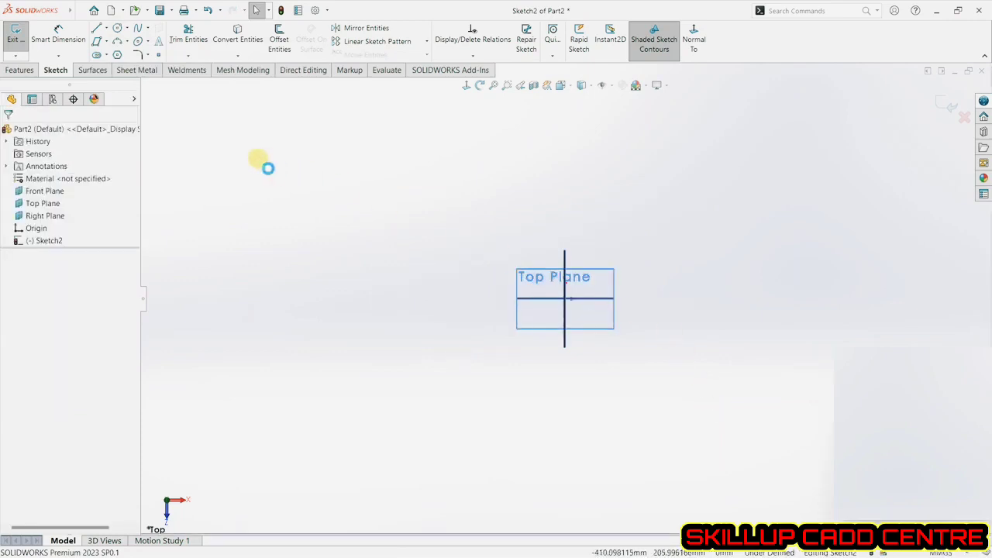
Draw a circle centred on the origin, about 93 mm in diameter.
click(117, 29)
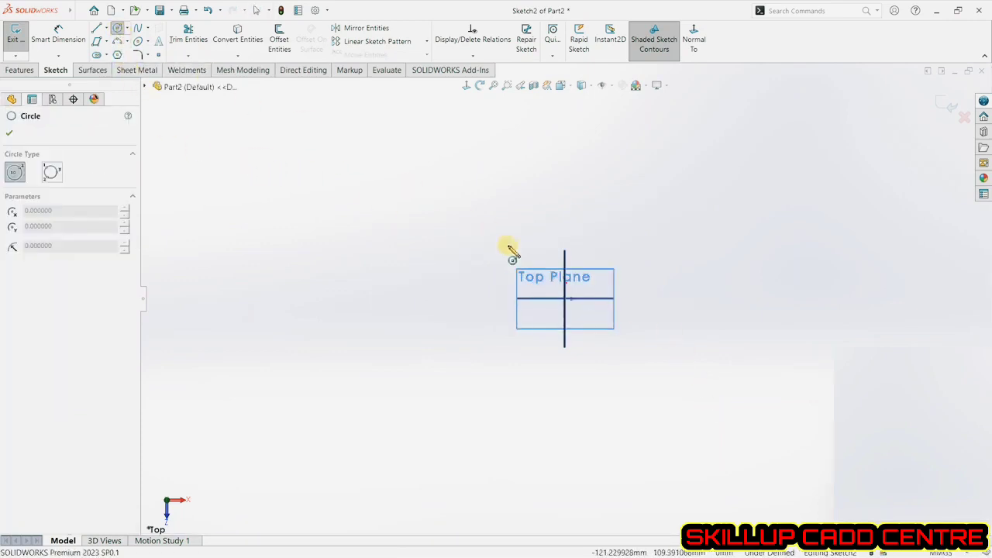
scroll(572, 304, down, 4)
scroll(572, 303, down, 1)
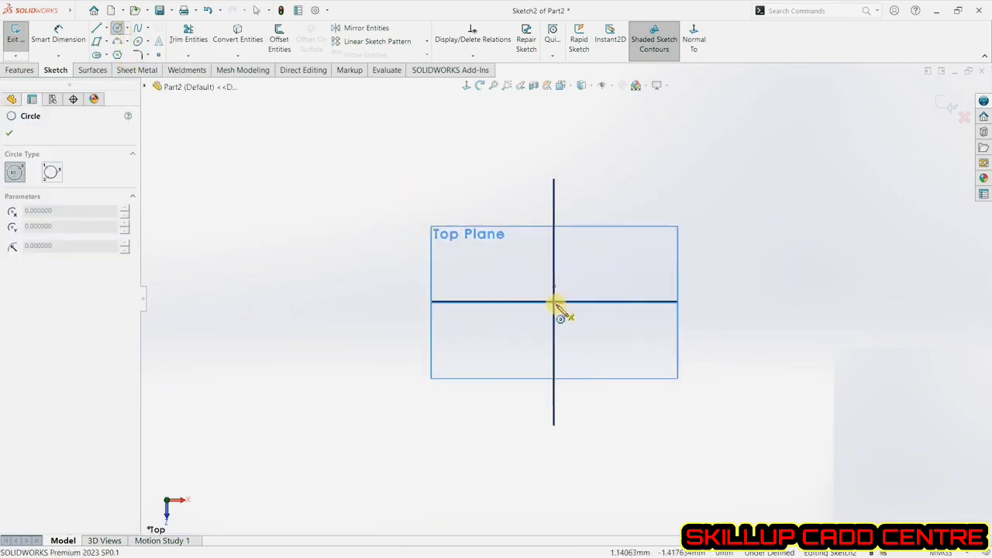
click(556, 301)
click(599, 260)
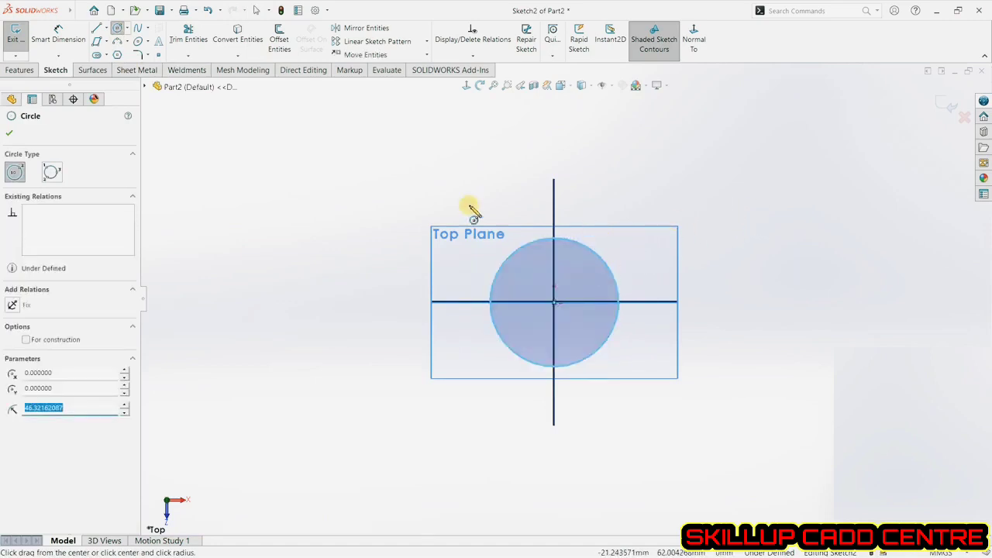
Dimension the circle's diameter to 100 mm.
click(62, 36)
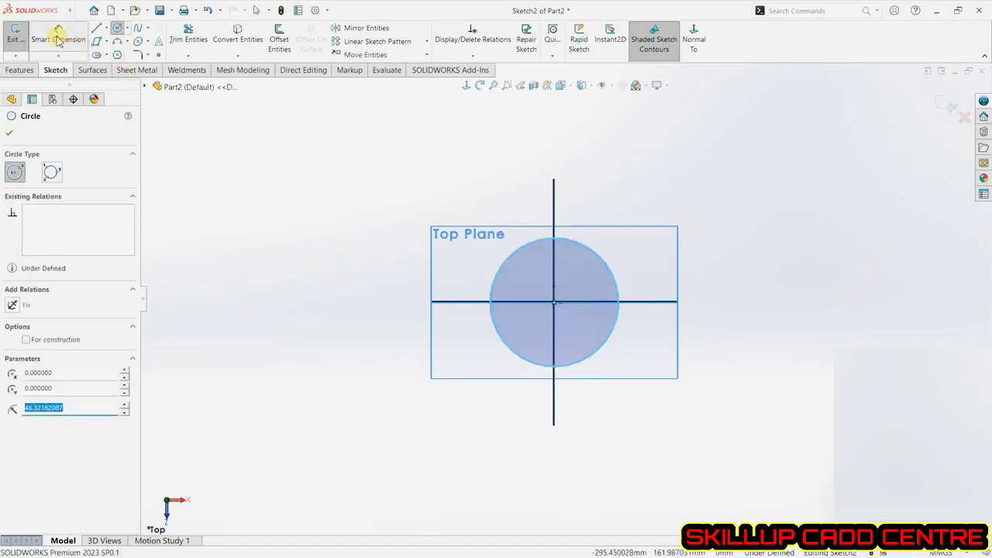
click(569, 245)
click(642, 195)
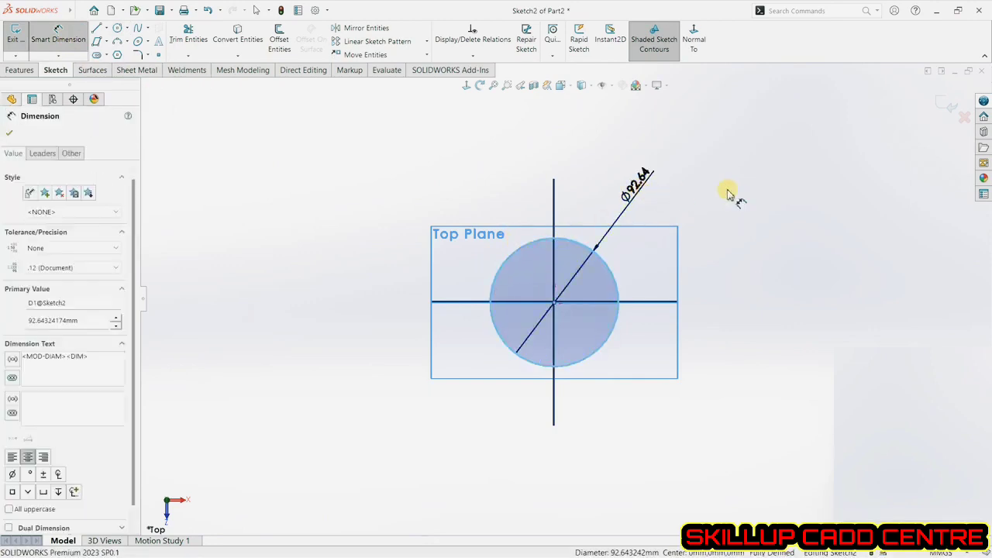
text(100)
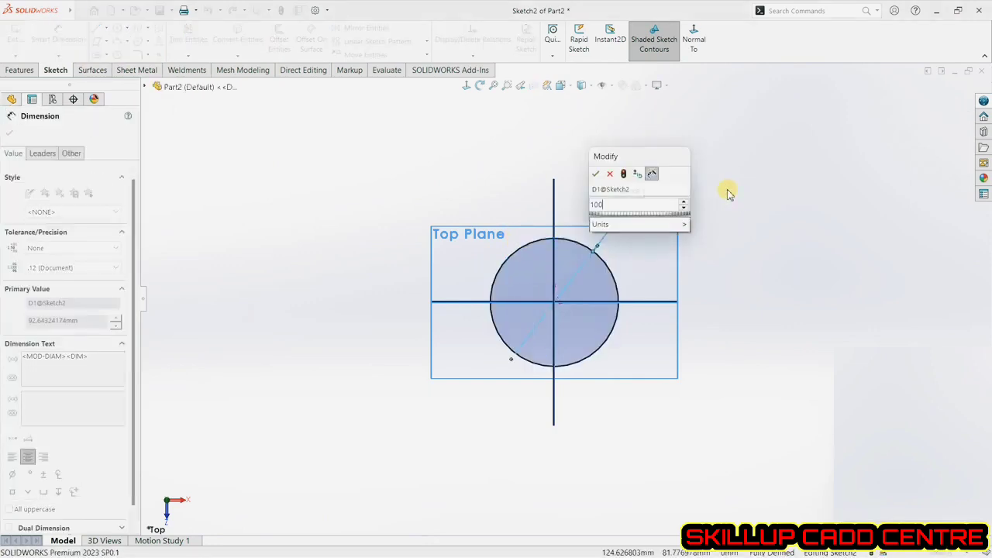
key(Return)
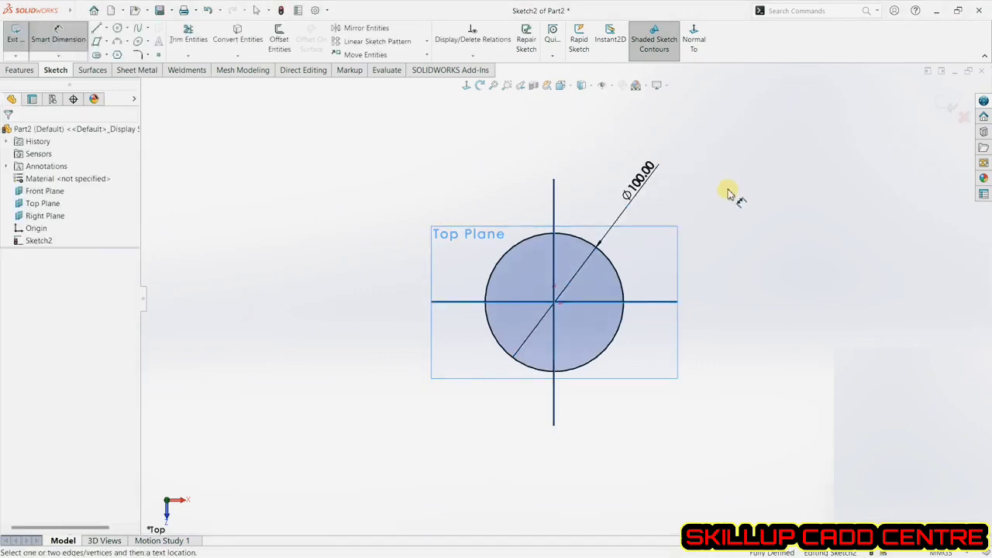
Draw a corner rectangle about 34 mm square at the upper left of the sketch.
click(128, 28)
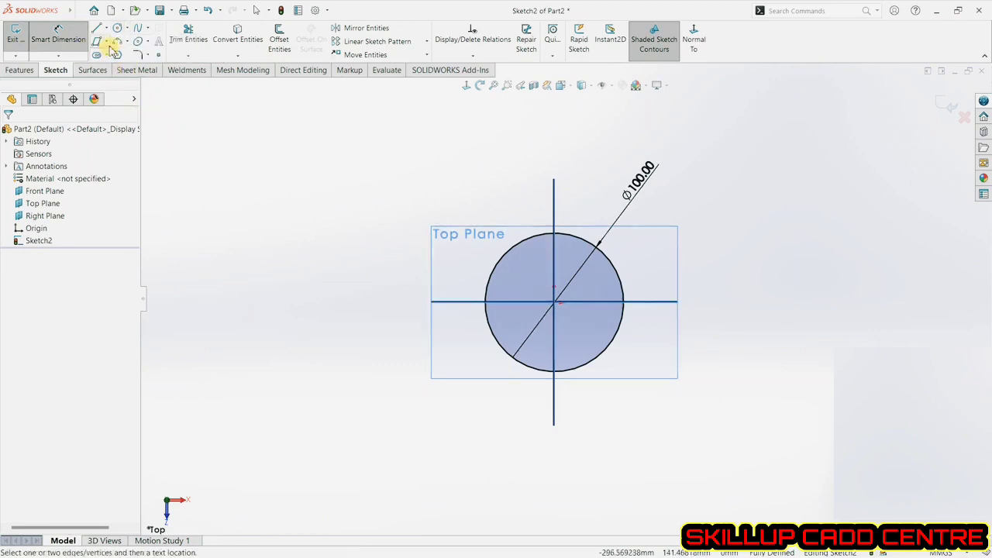
click(106, 41)
click(124, 55)
click(299, 155)
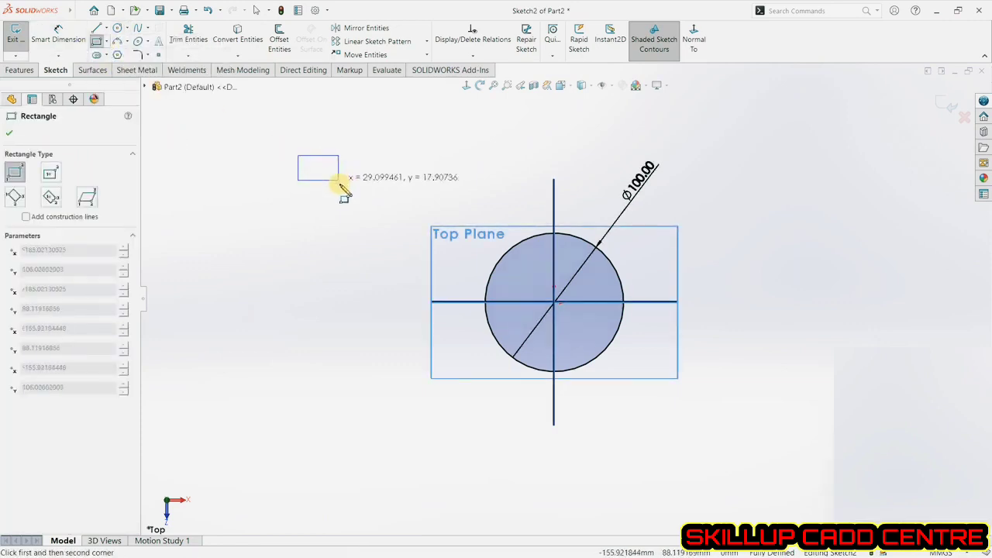
click(346, 203)
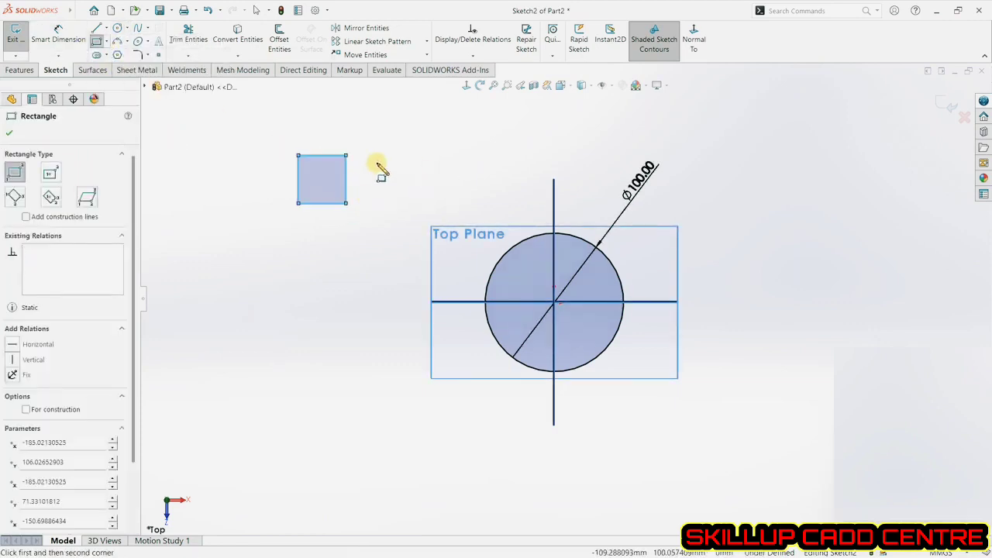
click(8, 135)
Draw a perimeter circle through three corners of the square, about 24 mm radius, then undo it.
click(125, 28)
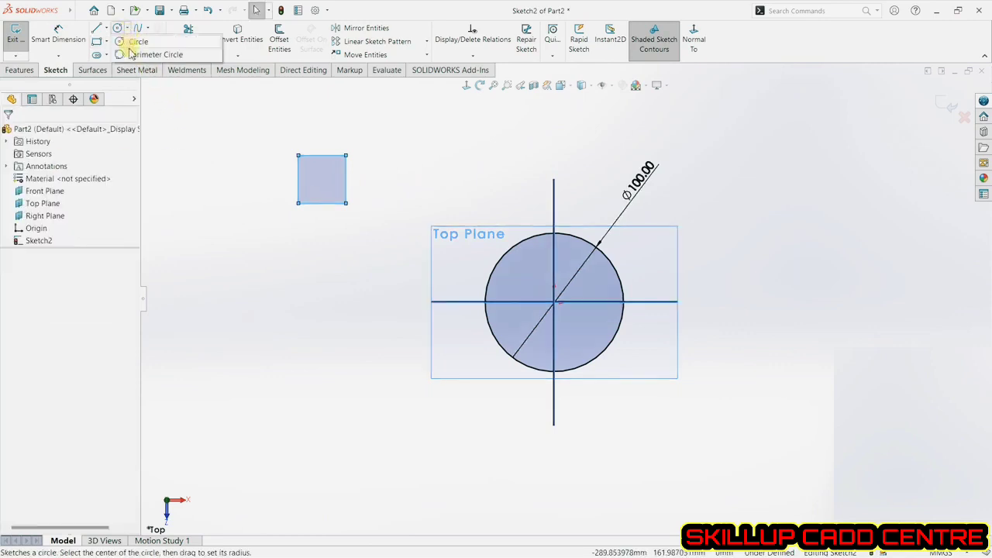
click(131, 55)
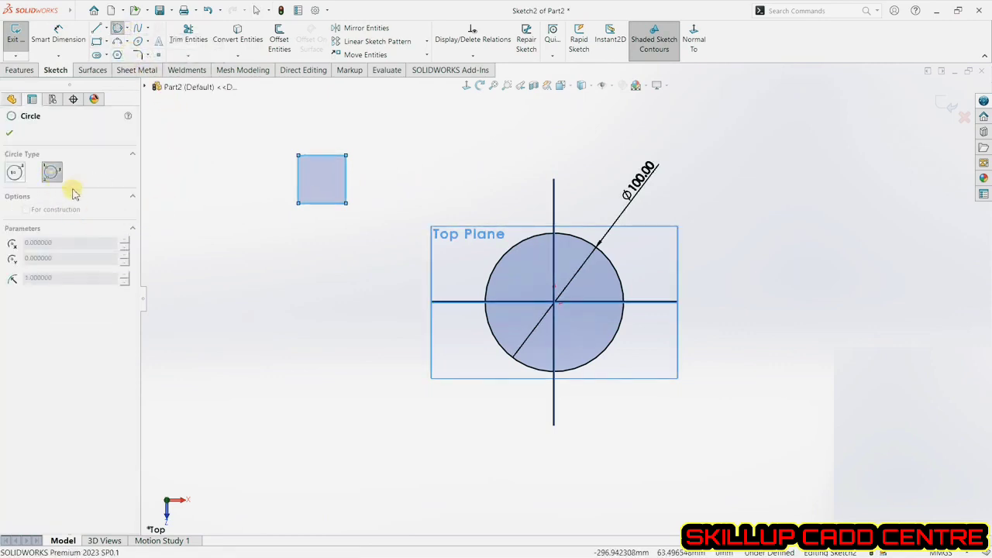
click(298, 156)
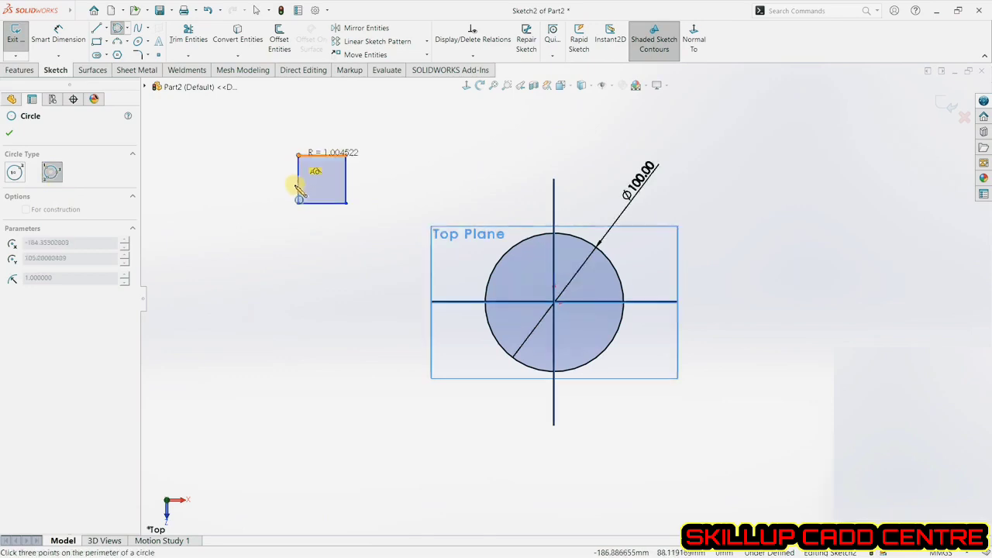
click(298, 203)
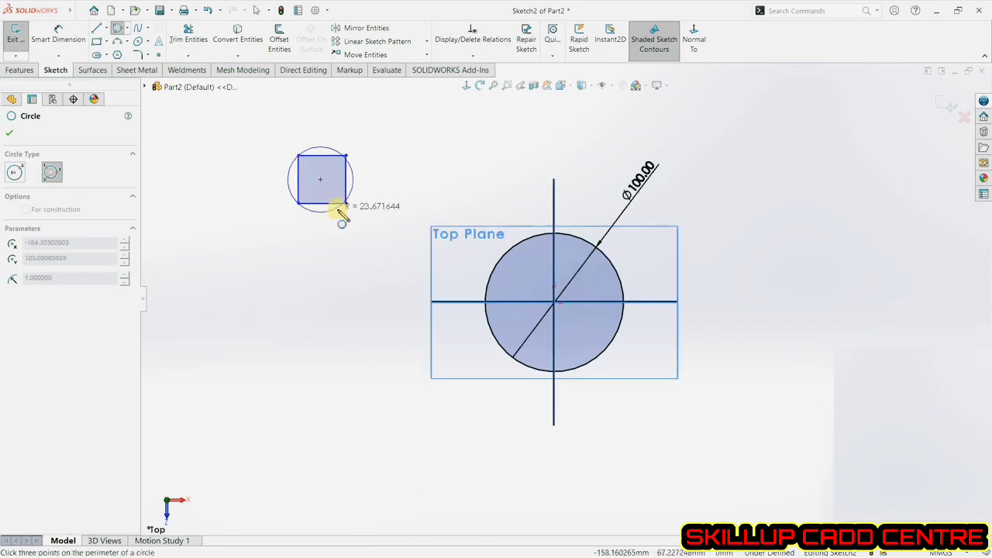
click(354, 203)
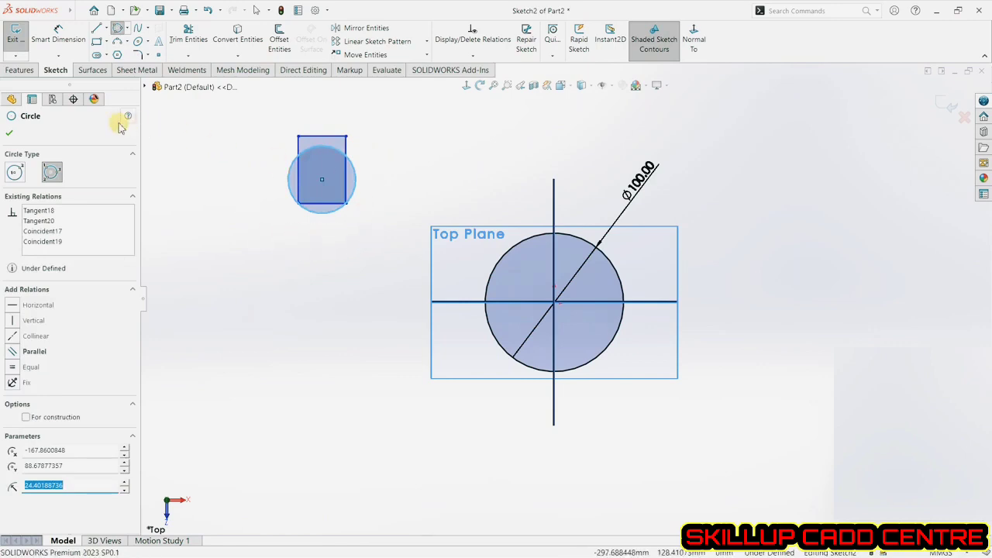
click(10, 136)
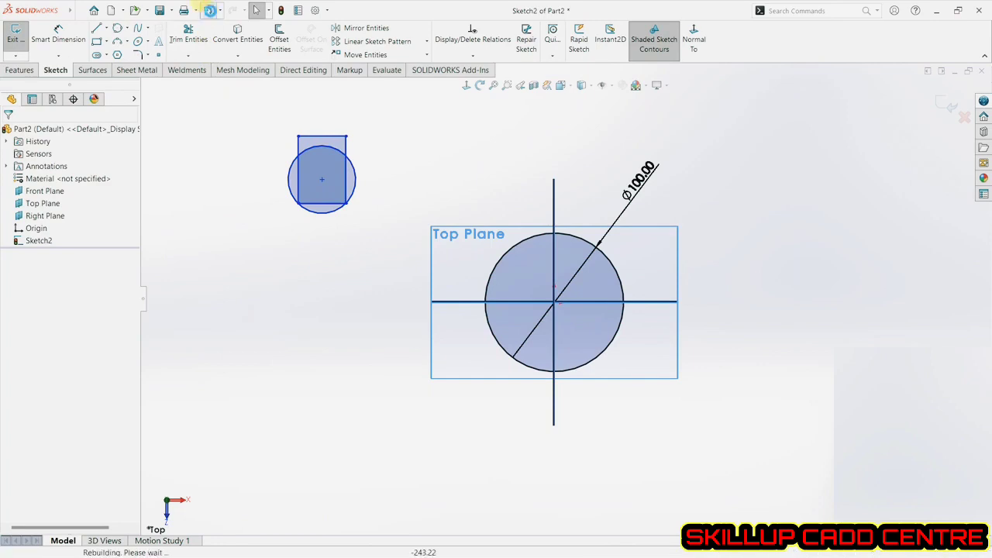
click(208, 10)
Redraw a perimeter circle through the square's top-right, bottom-left and bottom-right corners, then undo it.
click(228, 138)
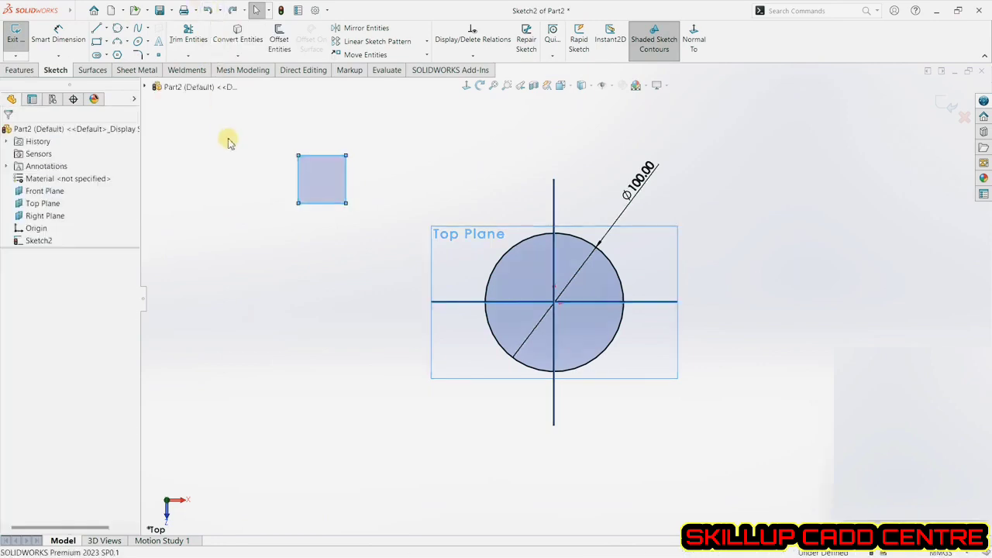
click(118, 29)
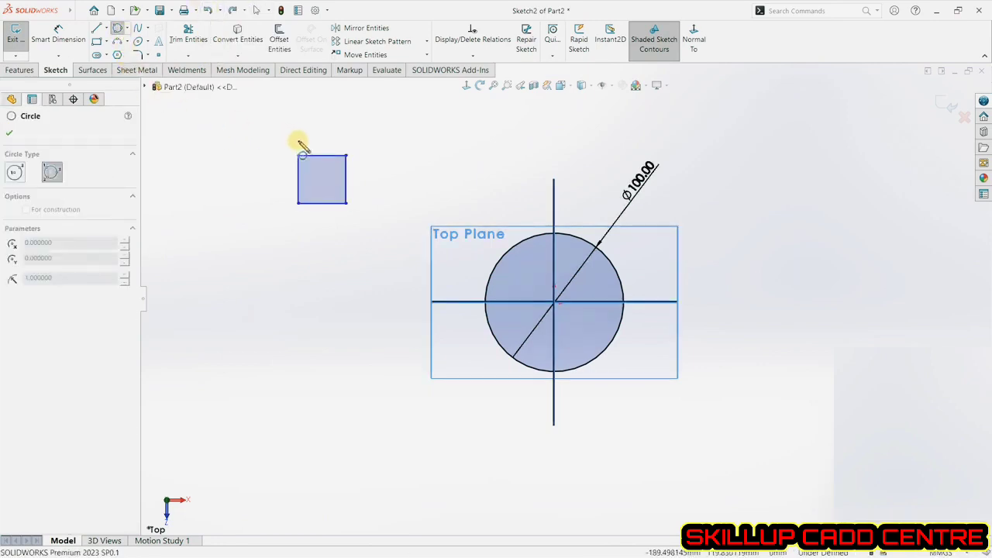
click(346, 155)
click(299, 204)
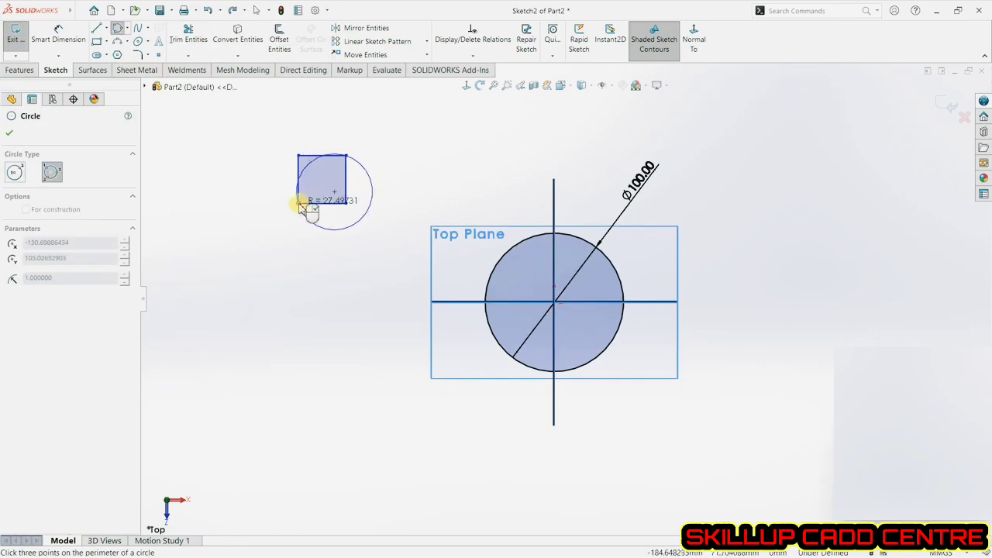
click(347, 205)
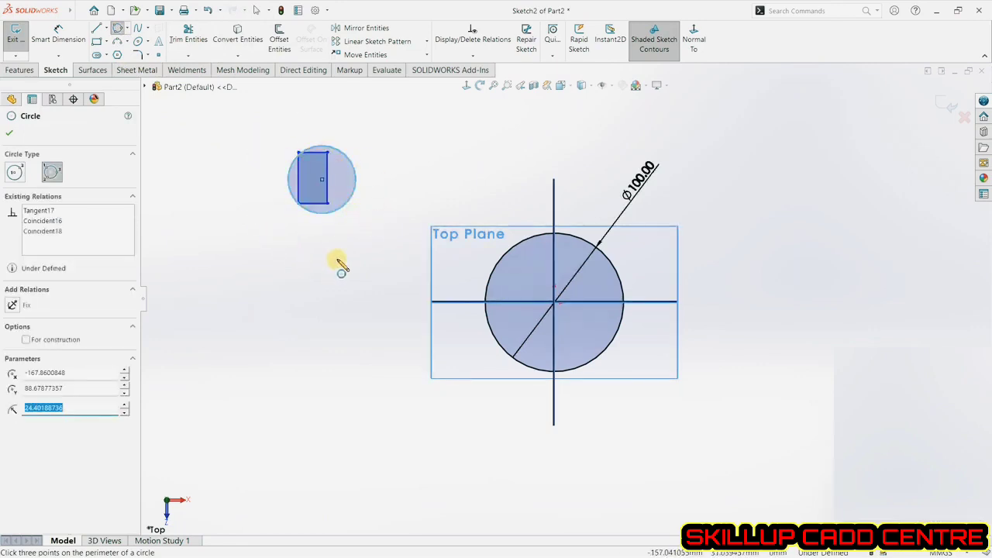
click(10, 135)
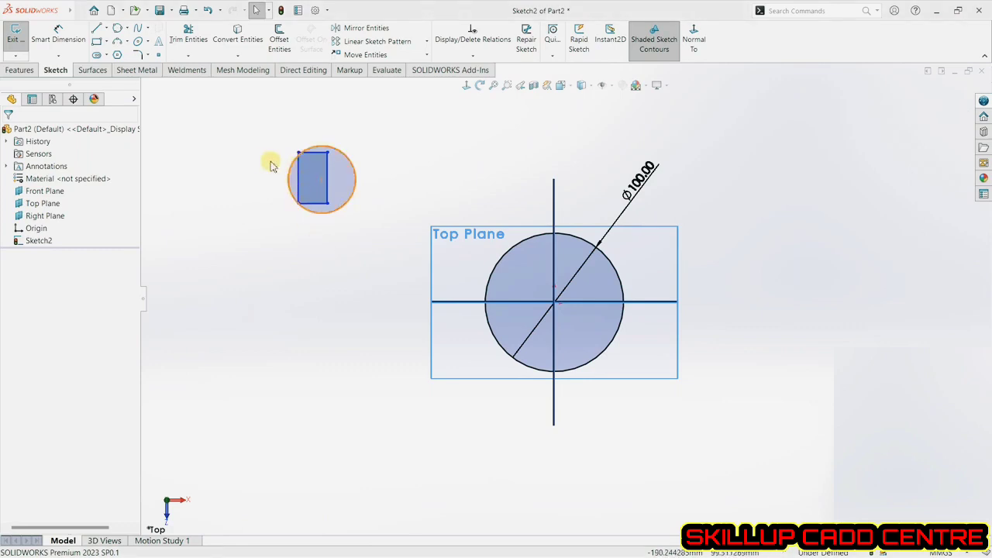
click(207, 10)
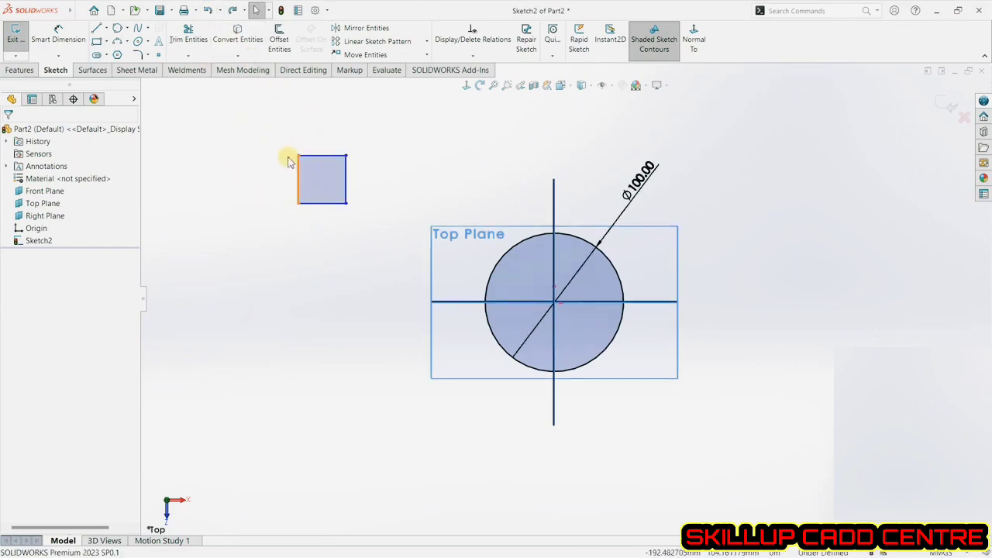
Dimension the square's top edge and right edge with Smart Dimension, keeping their drawn values.
click(71, 45)
click(339, 156)
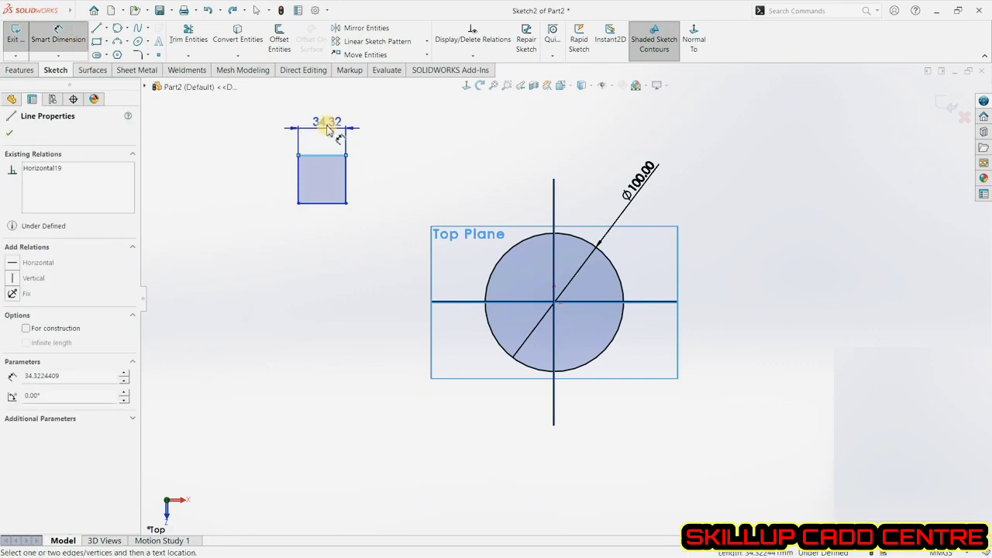
click(326, 112)
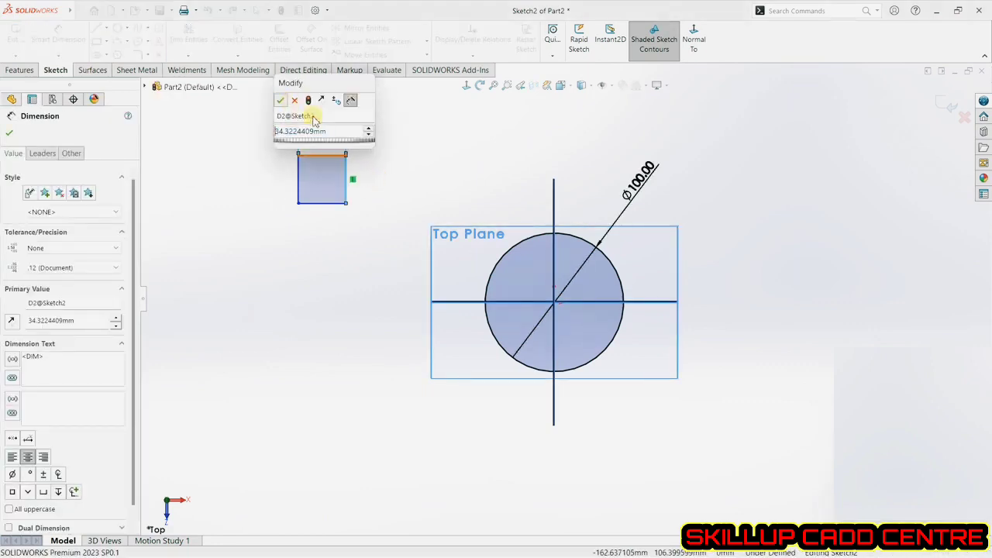
key(Return)
click(347, 174)
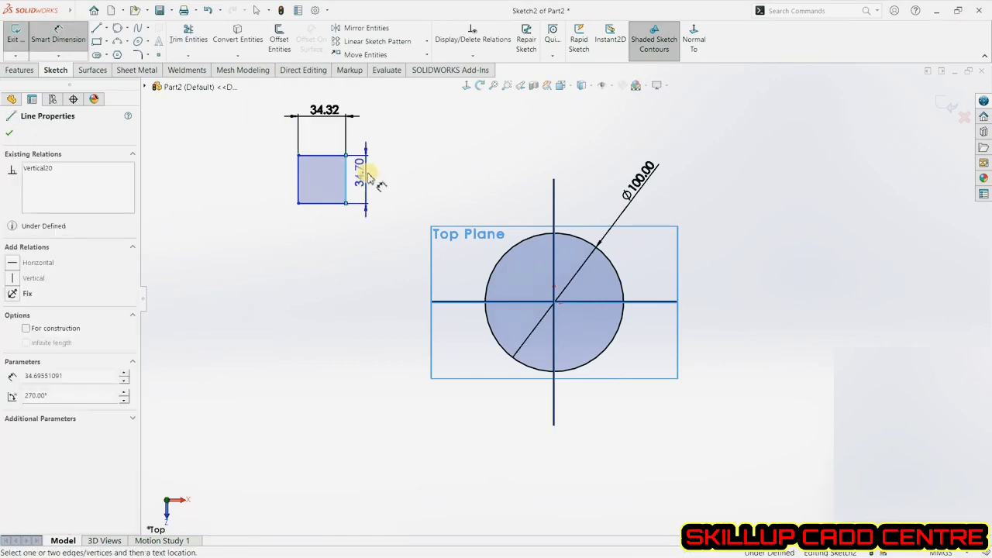
click(419, 192)
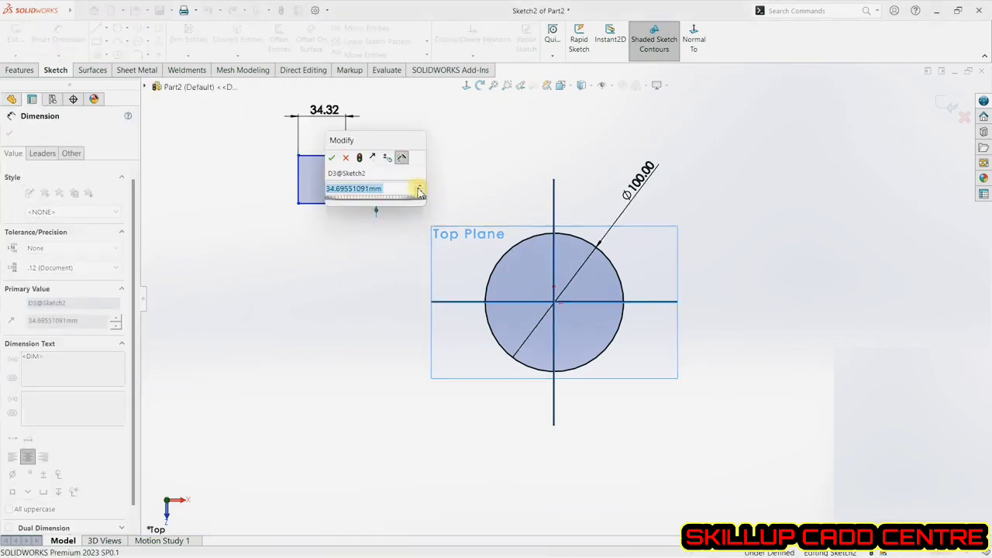
click(331, 161)
click(9, 132)
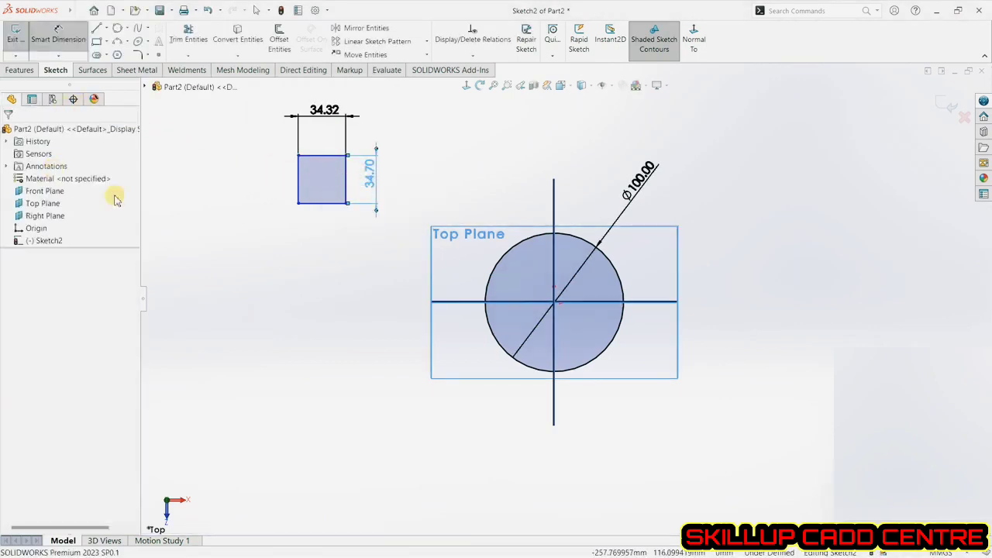
key(Escape)
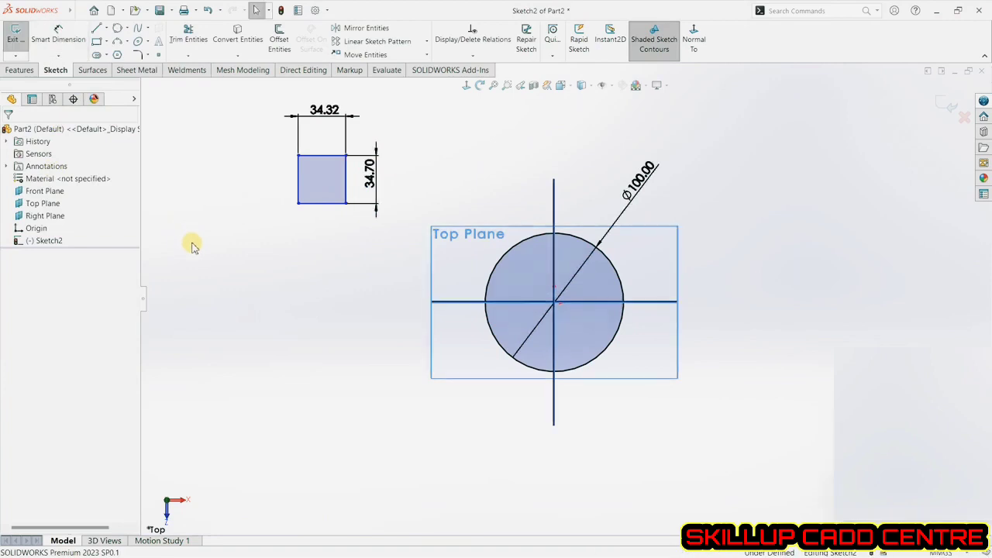
Draw a perimeter circle through the square's top-left, bottom-left and bottom-right corners, about 24 mm radius.
click(116, 29)
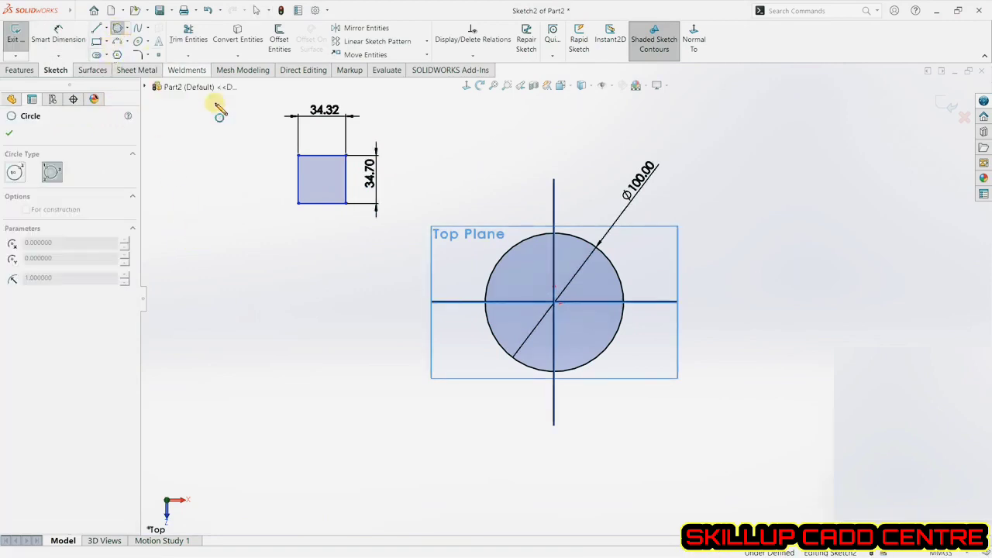
click(298, 156)
click(298, 203)
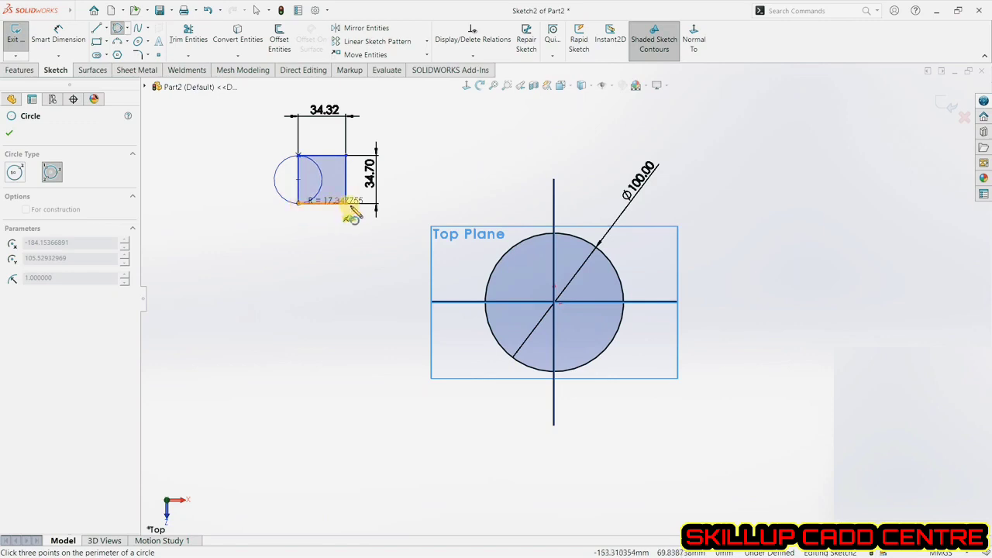
click(347, 204)
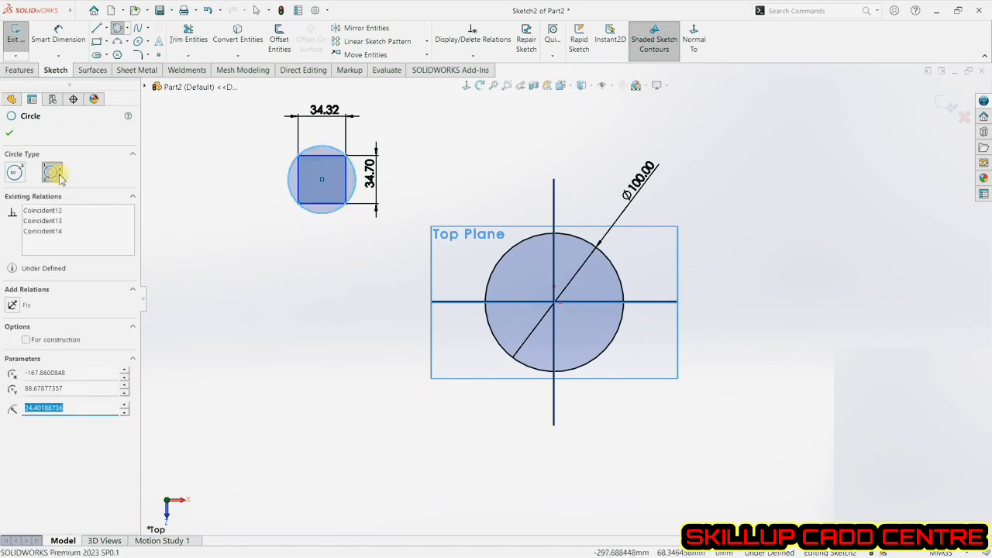
click(12, 136)
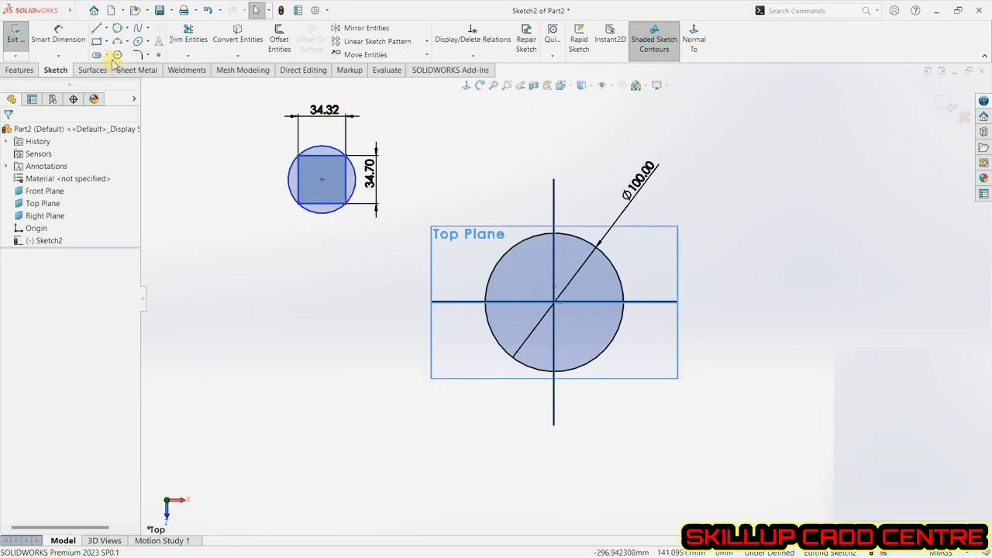
Dimension the vertical distance from the horizontal centerline to the small circle's centre.
click(62, 43)
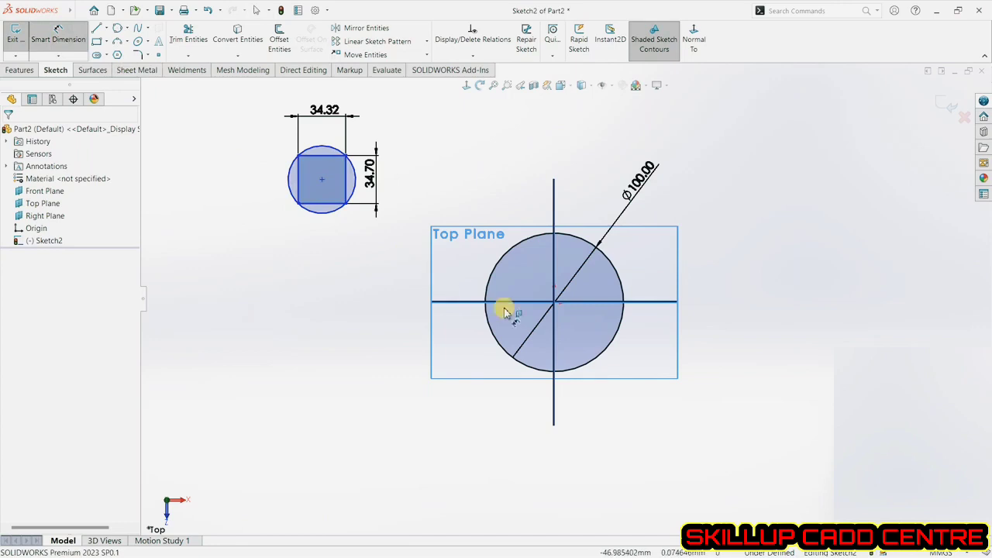
click(462, 303)
click(321, 179)
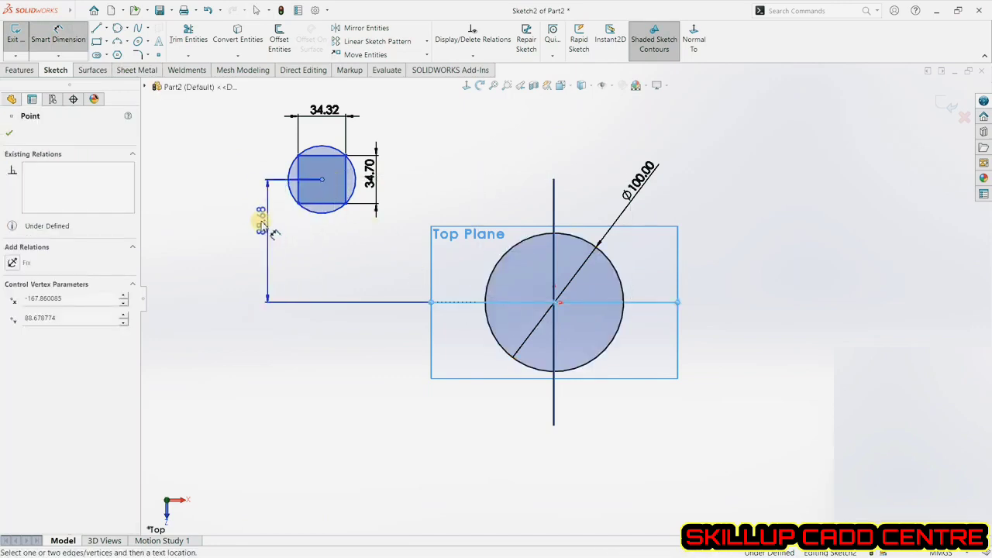
click(244, 225)
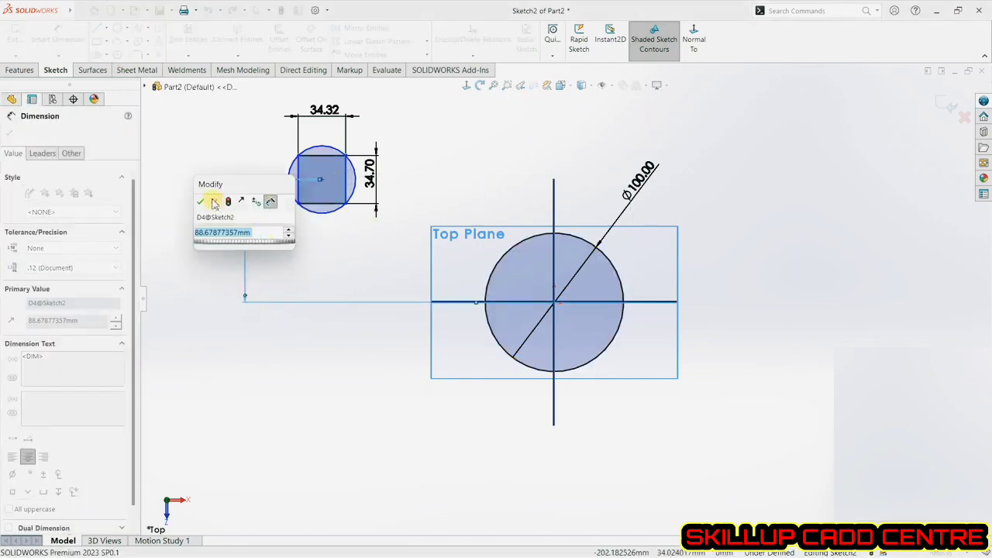
click(200, 202)
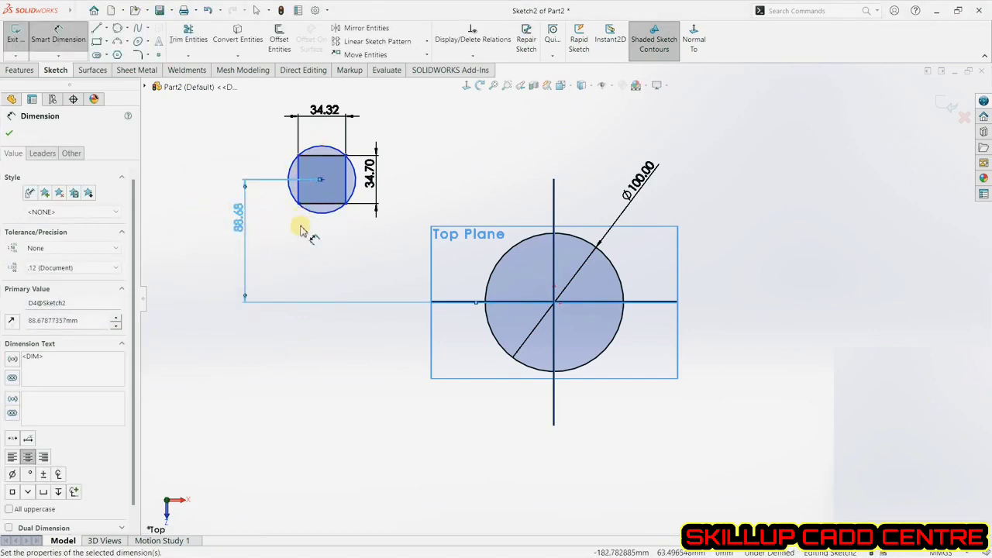
click(341, 245)
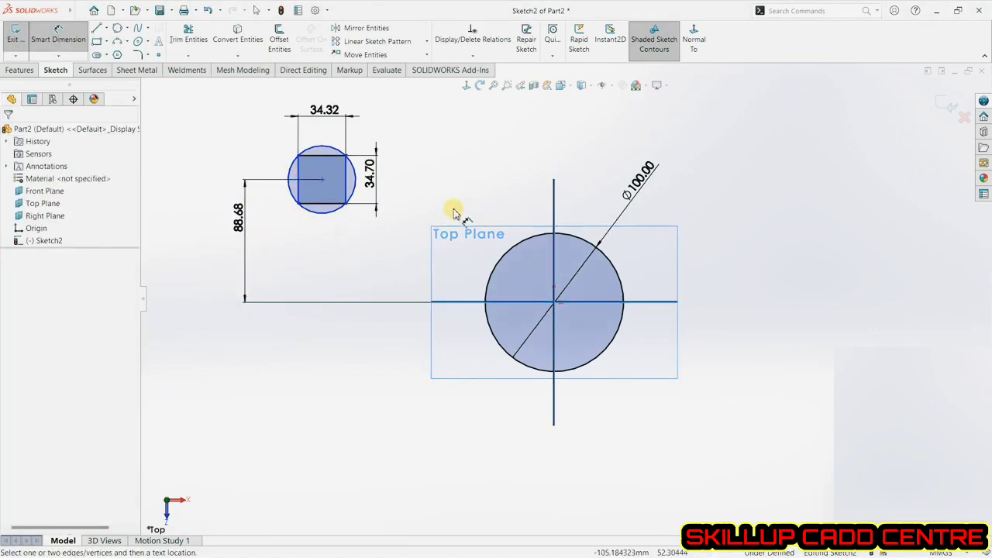
Dimension the horizontal distance from the vertical centerline to the small circle's centre, then delete that dimension.
click(553, 194)
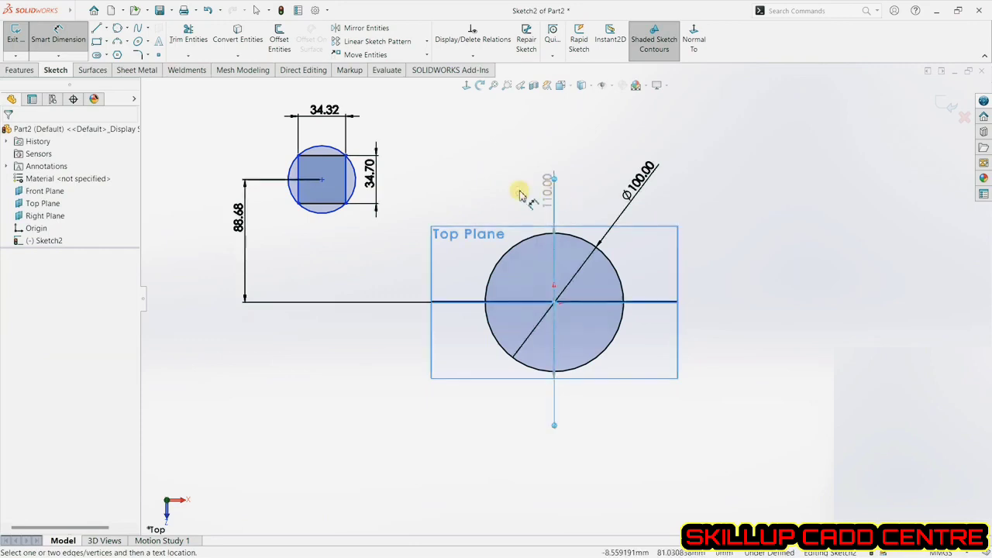
click(323, 180)
click(465, 151)
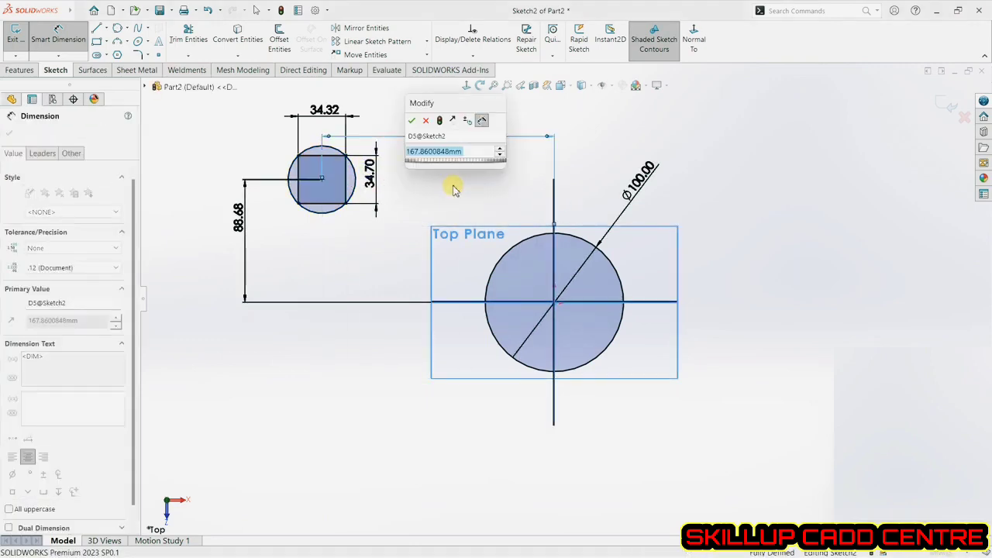
click(412, 121)
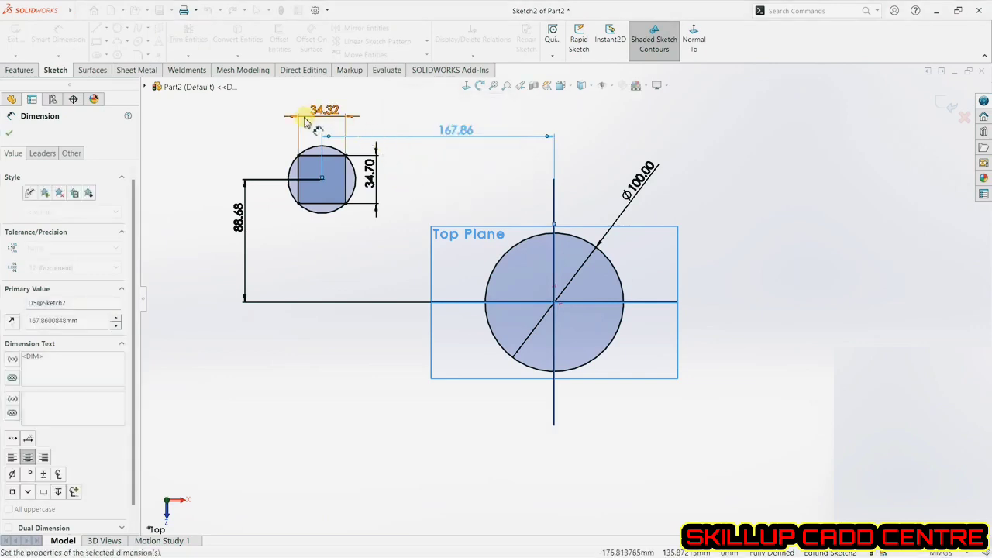
click(395, 224)
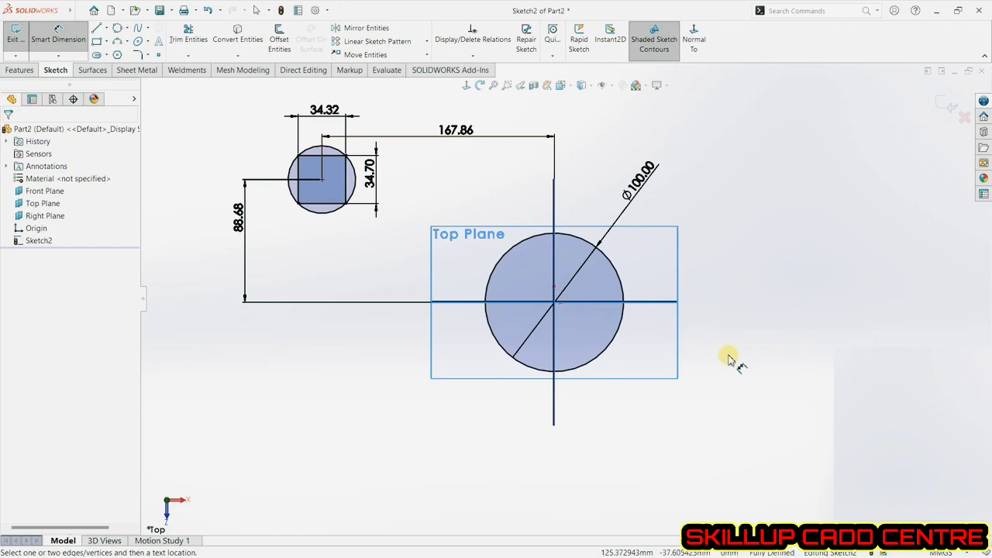
click(469, 136)
key(Delete)
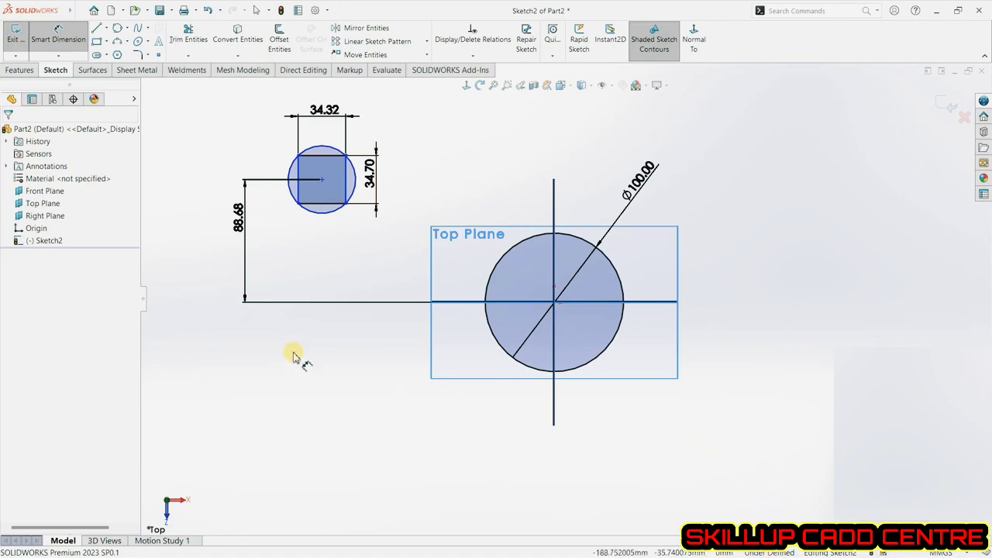
Draw a 180° centerpoint arc about 69 mm radius centred on the origin, above the horizontal centerline.
click(128, 42)
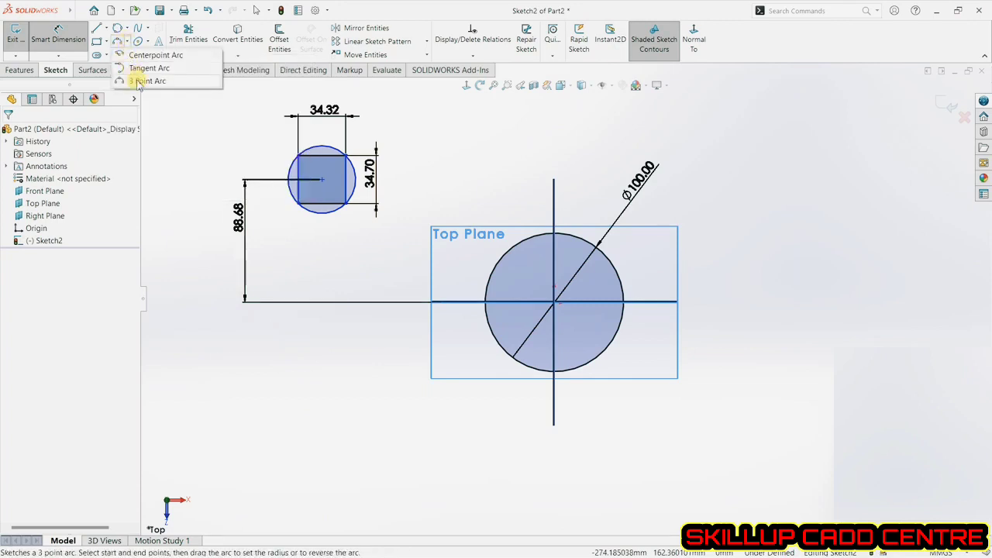
click(139, 56)
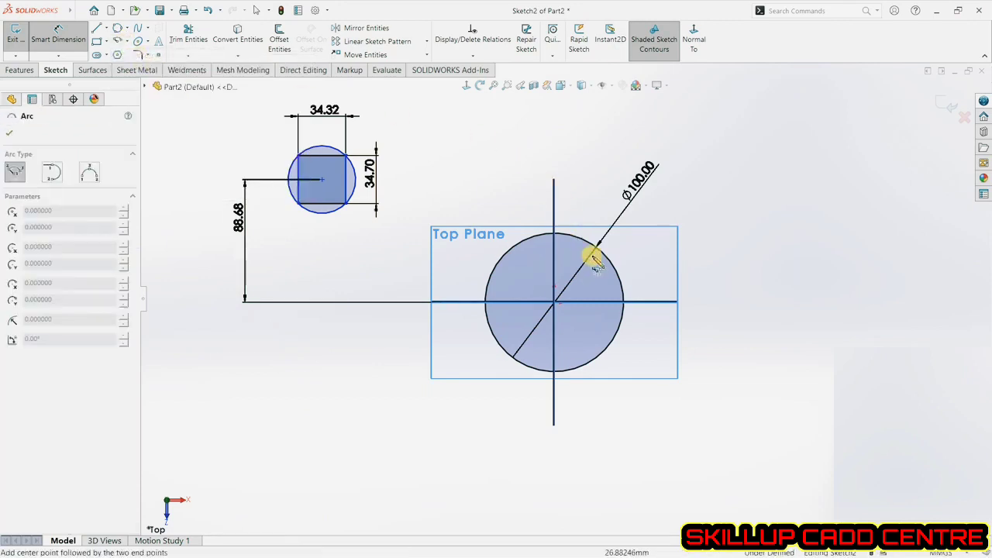
click(553, 304)
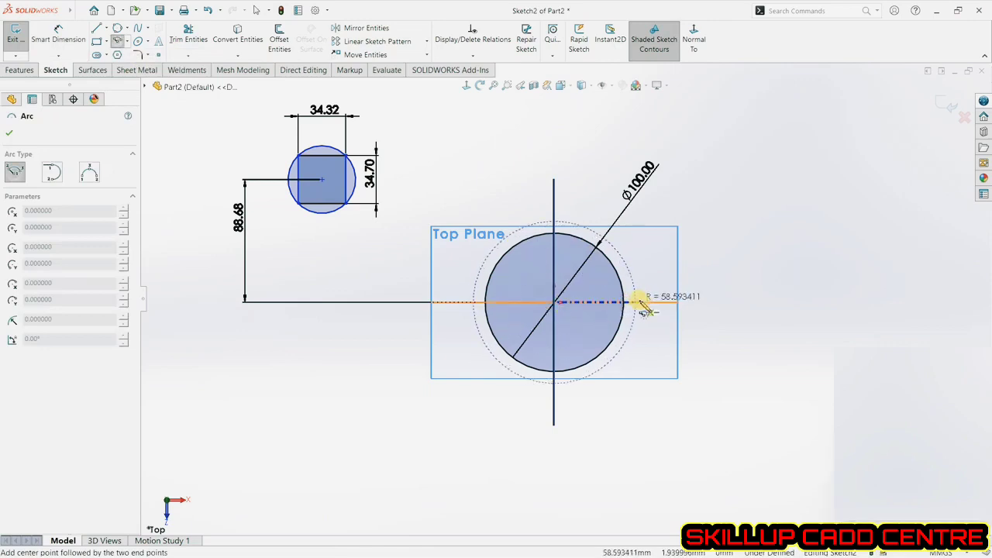
click(649, 302)
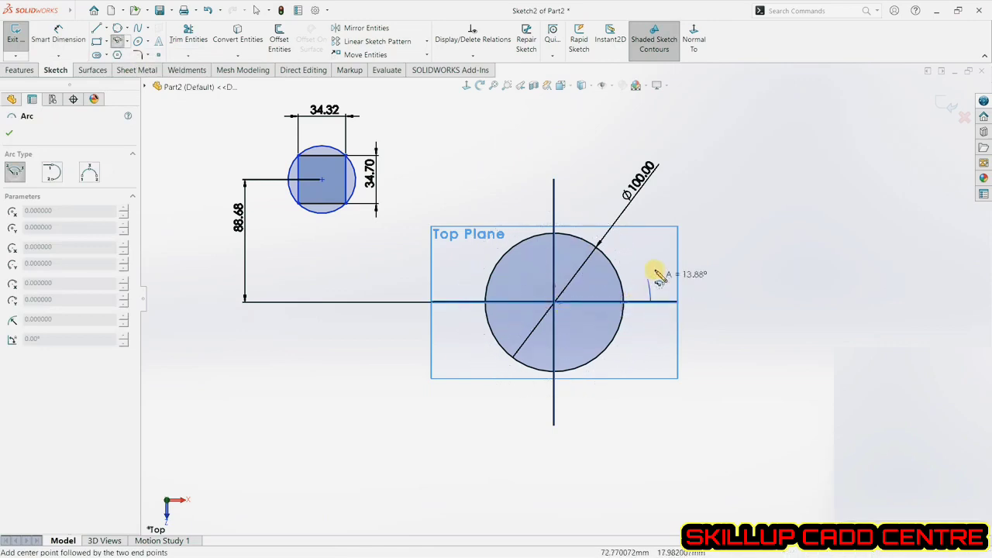
click(459, 303)
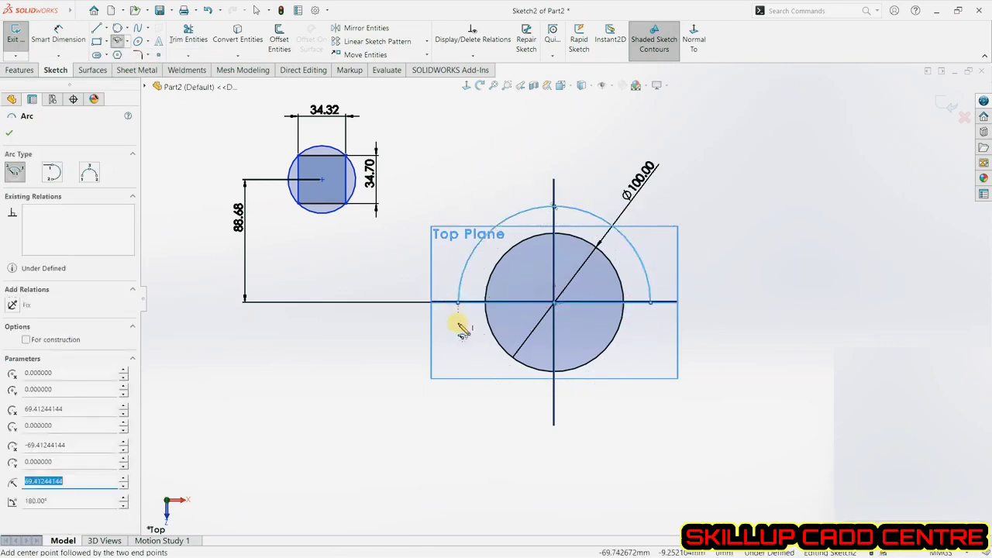
Draw a corner rectangle about 74 mm by 40 mm below the square.
click(129, 42)
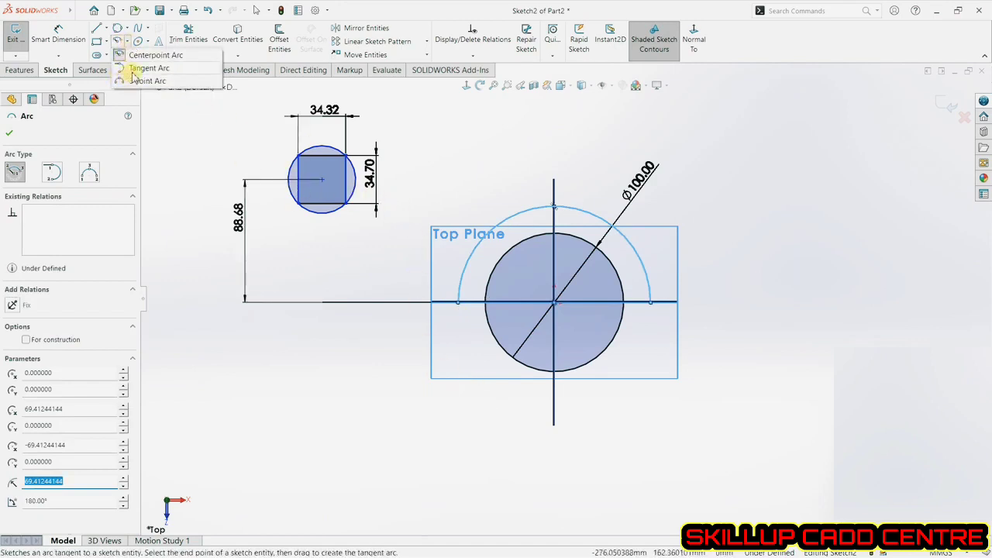
click(99, 43)
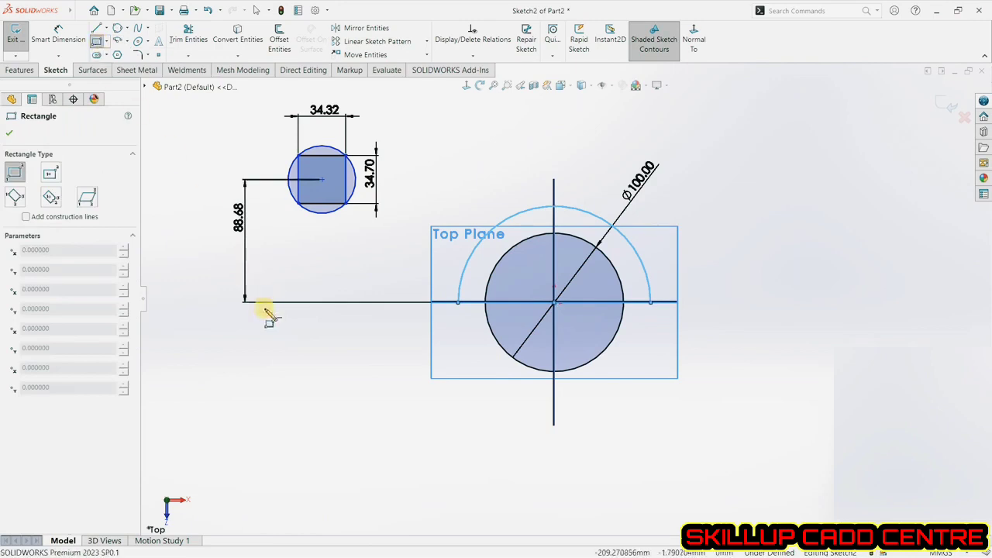
mouse_move(255, 346)
mouse_down()
mouse_move(276, 352)
mouse_move(356, 439)
mouse_move(388, 431)
mouse_up()
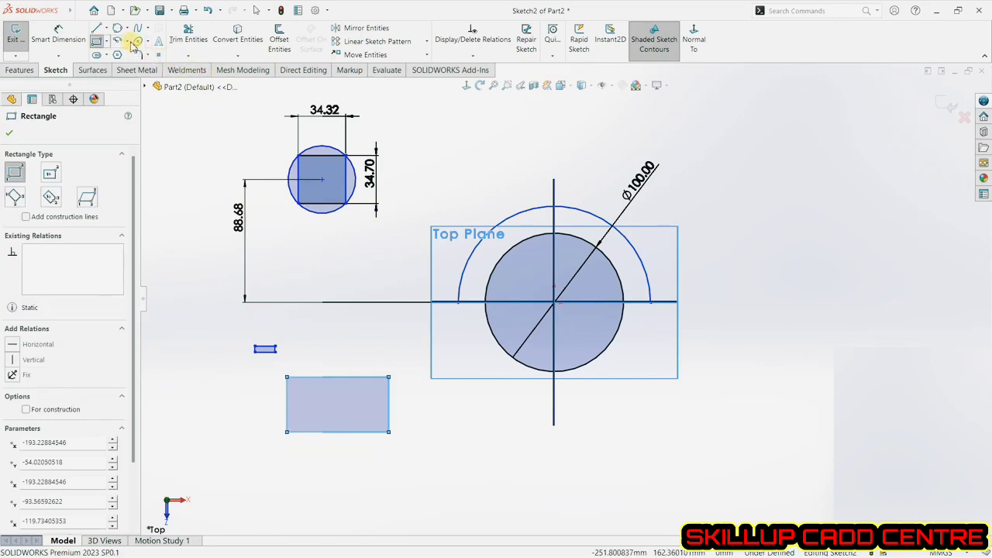
Draw a tangent arc from the rectangle's top-right corner to its bottom-right corner.
click(147, 41)
click(147, 67)
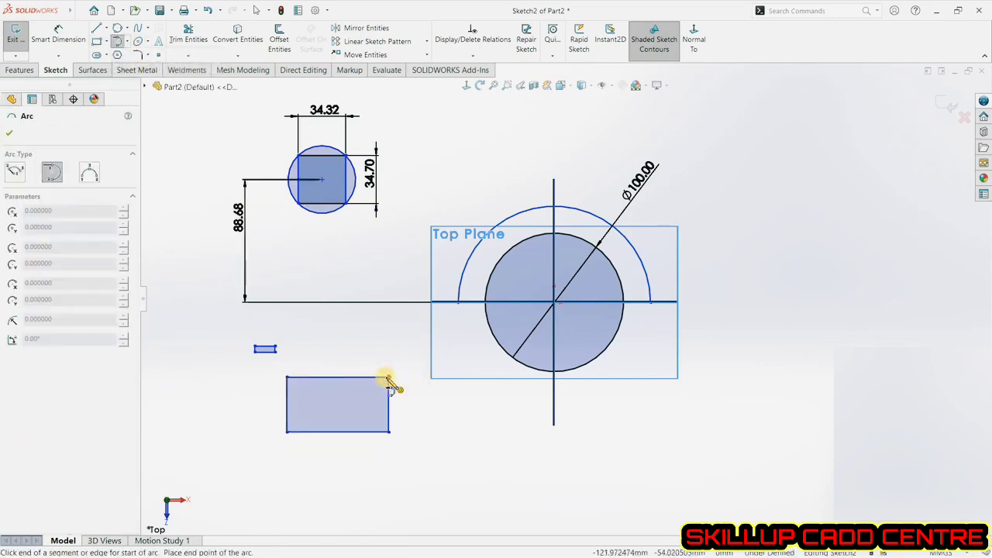
click(388, 378)
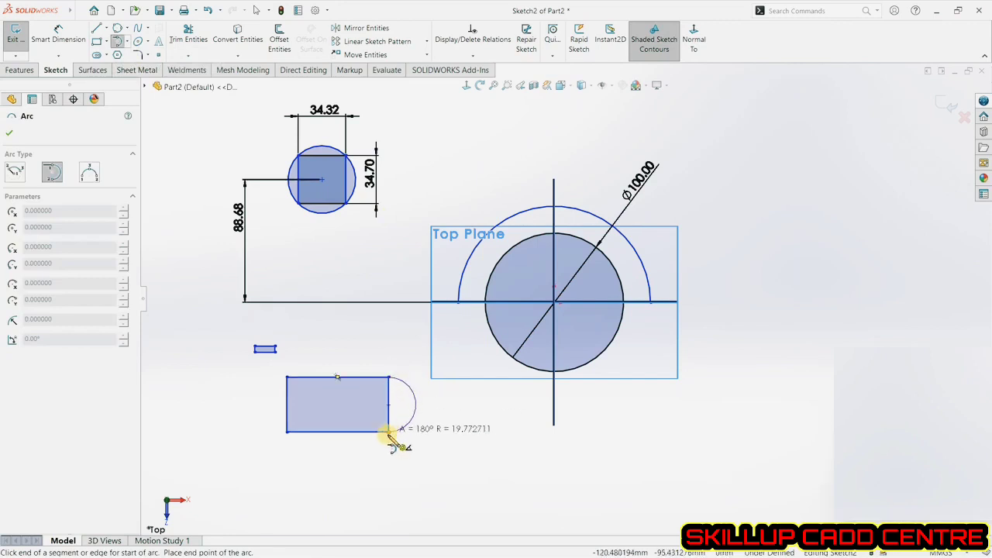
click(399, 440)
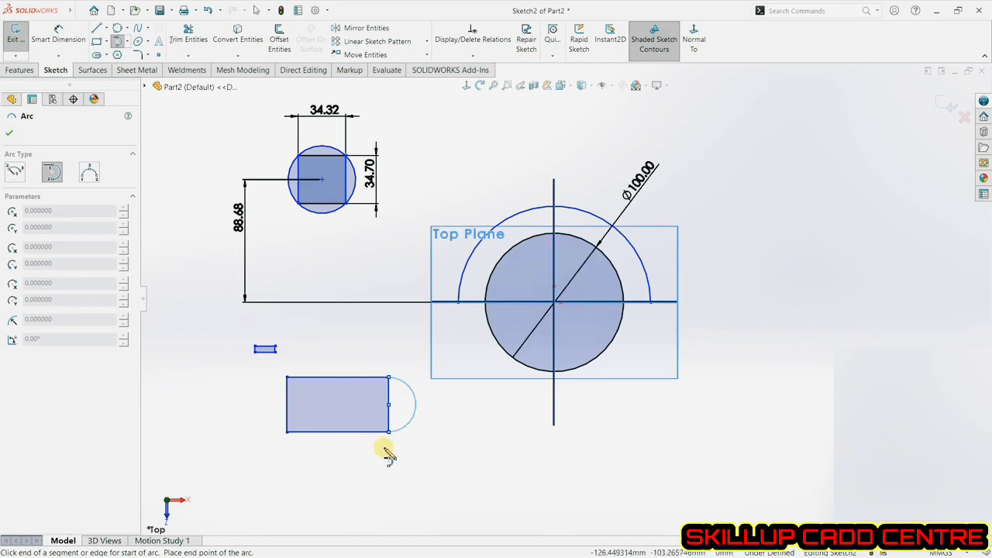
Draw a tangent arc from the rectangle's bottom-left corner to its top-left corner.
click(694, 341)
click(575, 284)
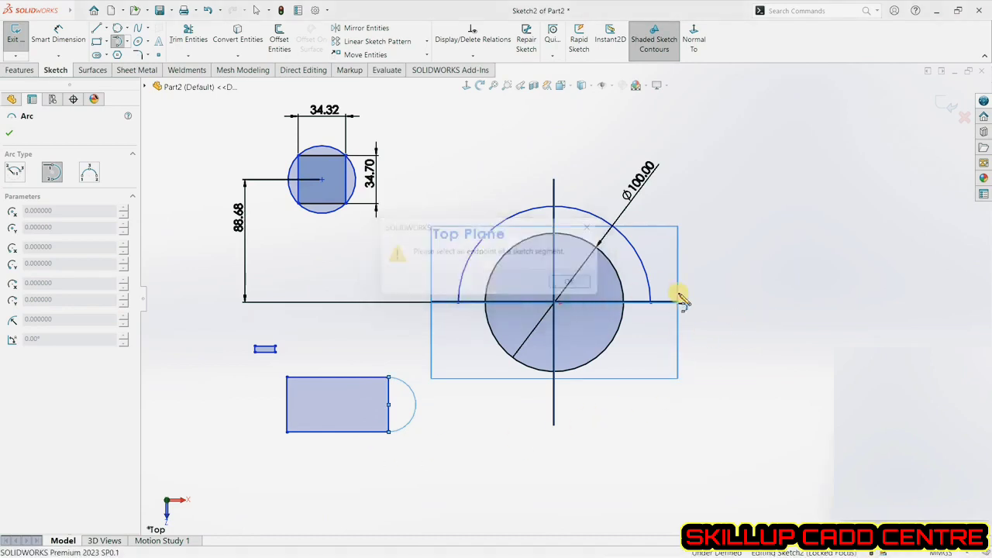
click(587, 310)
click(574, 284)
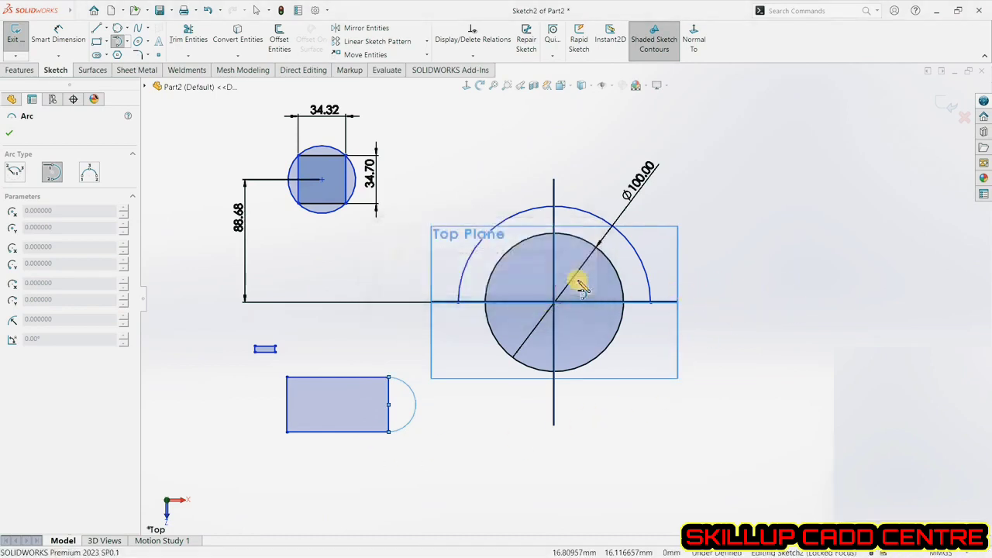
click(287, 432)
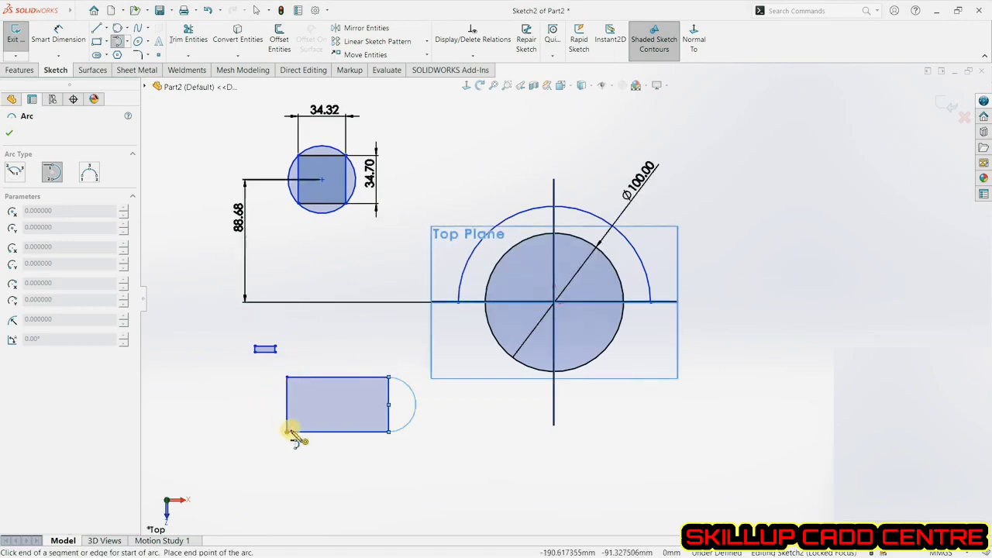
click(288, 378)
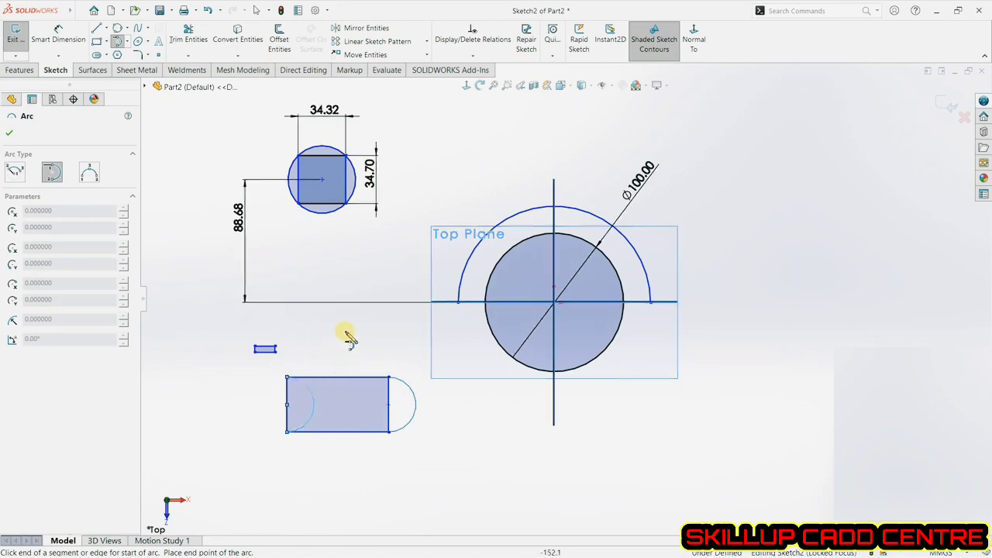
Draw a 3-point arc about 70 mm radius below the horizontal centerline, joining the ends of the upper arc around the 100 mm circle.
right_click(181, 171)
click(186, 171)
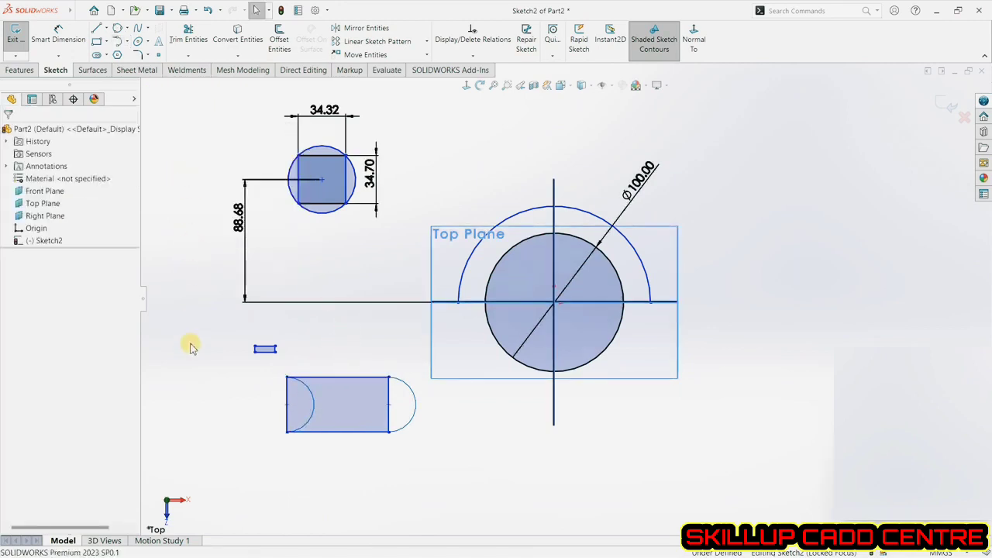
click(128, 42)
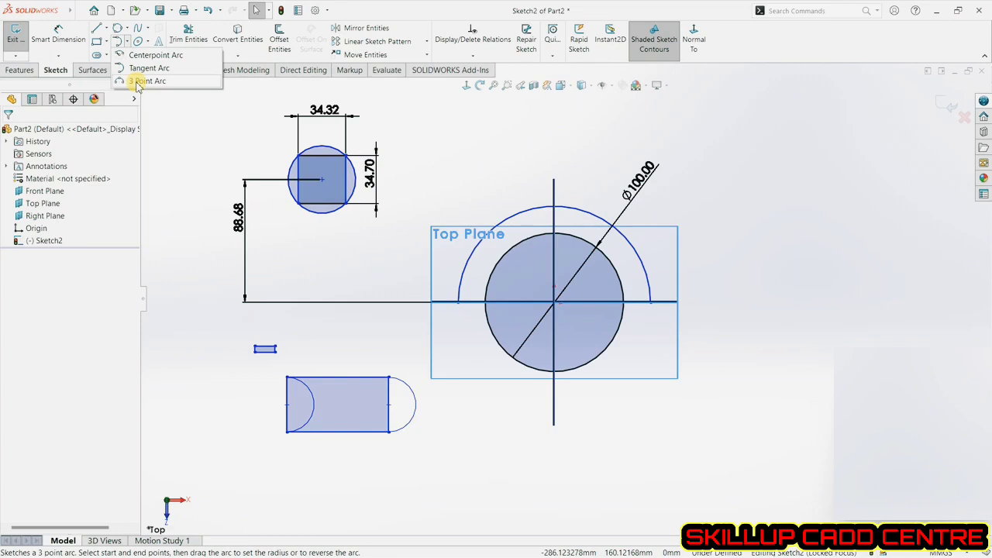
click(147, 81)
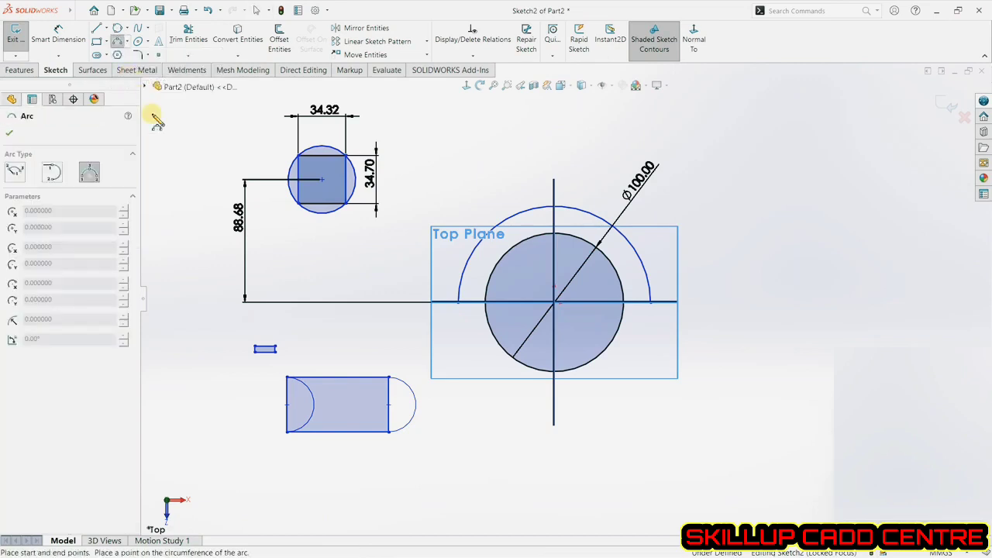
click(651, 302)
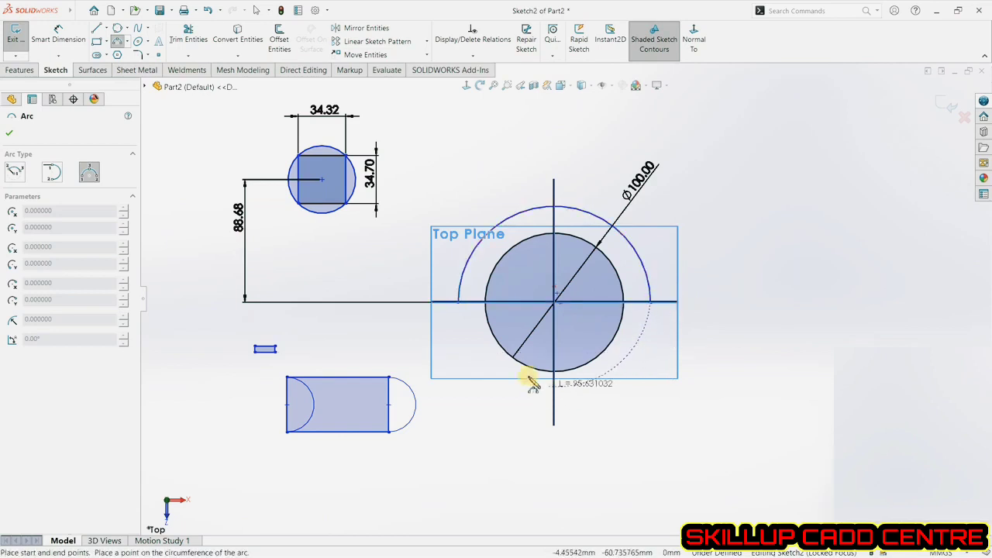
click(459, 302)
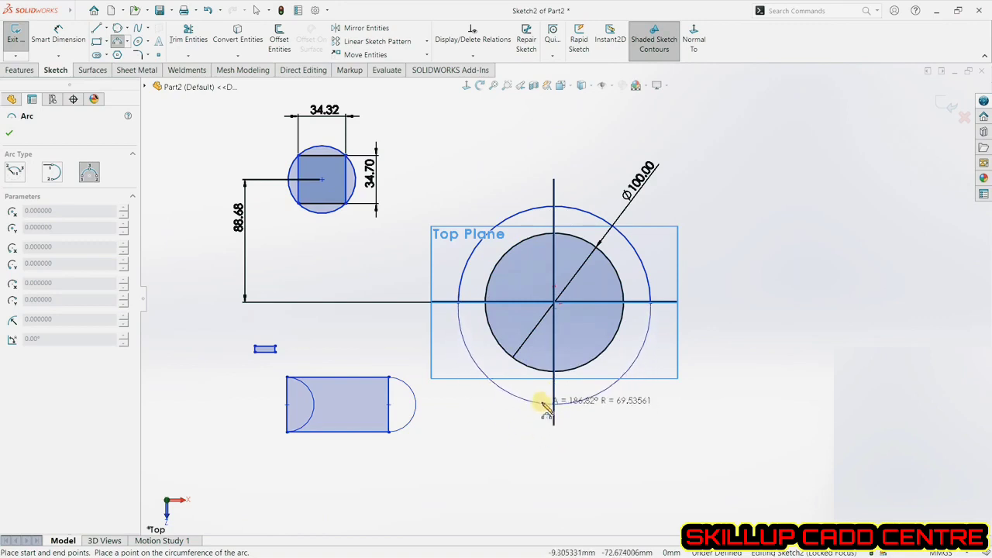
click(549, 412)
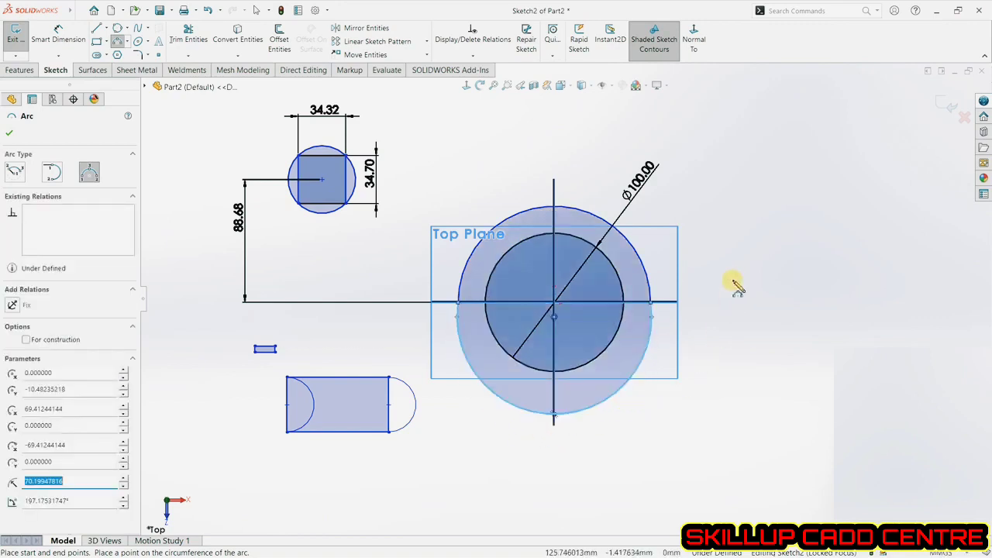
right_click(732, 243)
click(734, 245)
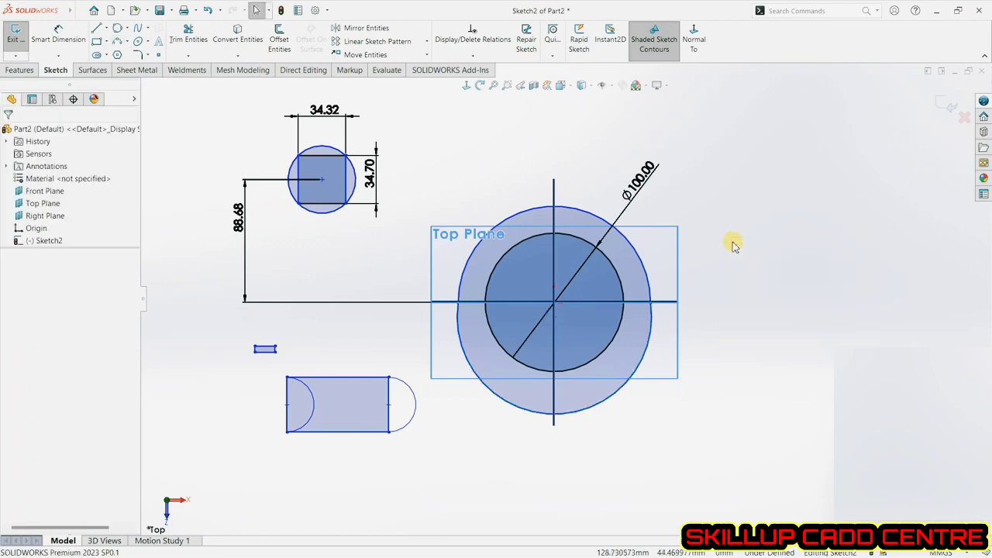
Draw a 3-point arc about 39 mm radius over the rectangle's top edge, from its top-left to top-right corner.
click(117, 44)
click(289, 379)
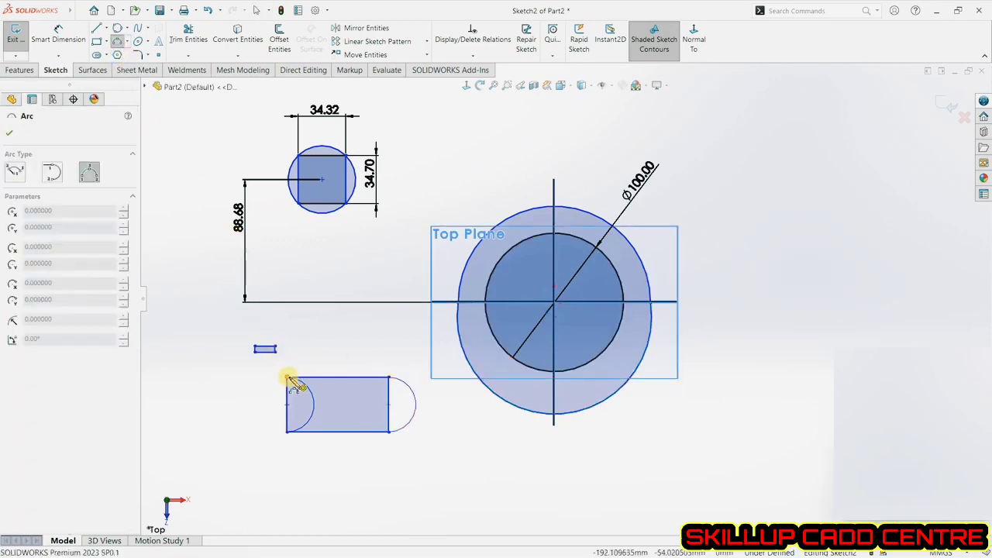
click(388, 380)
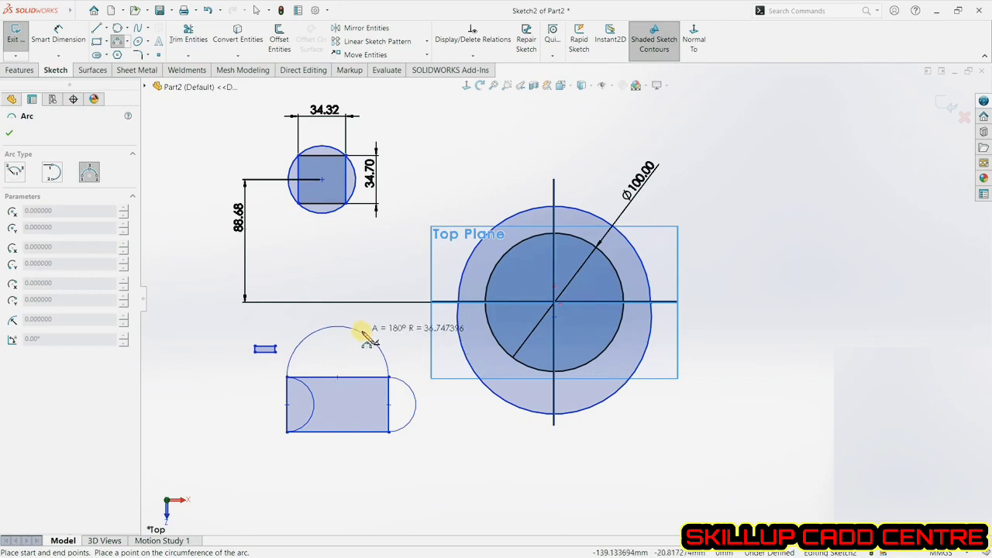
click(352, 311)
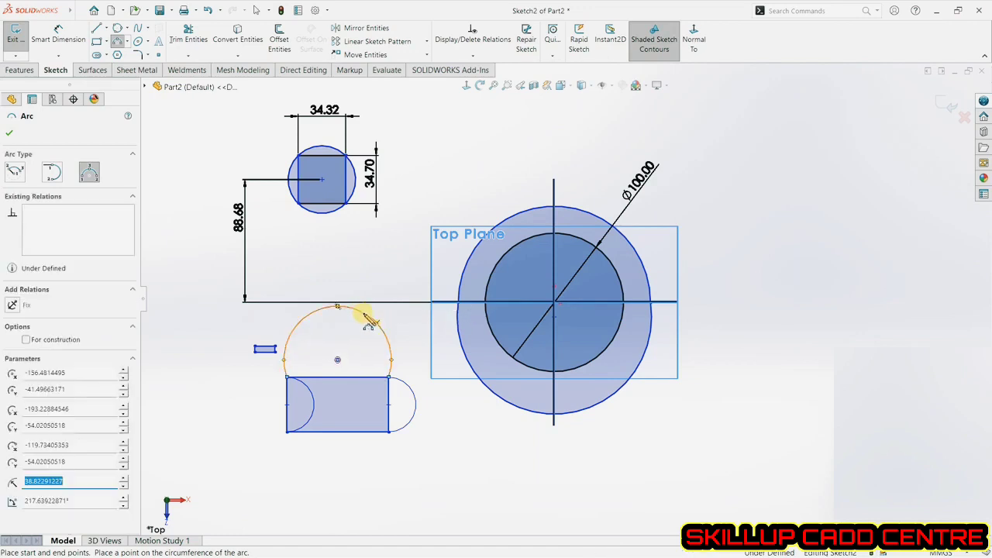
click(9, 132)
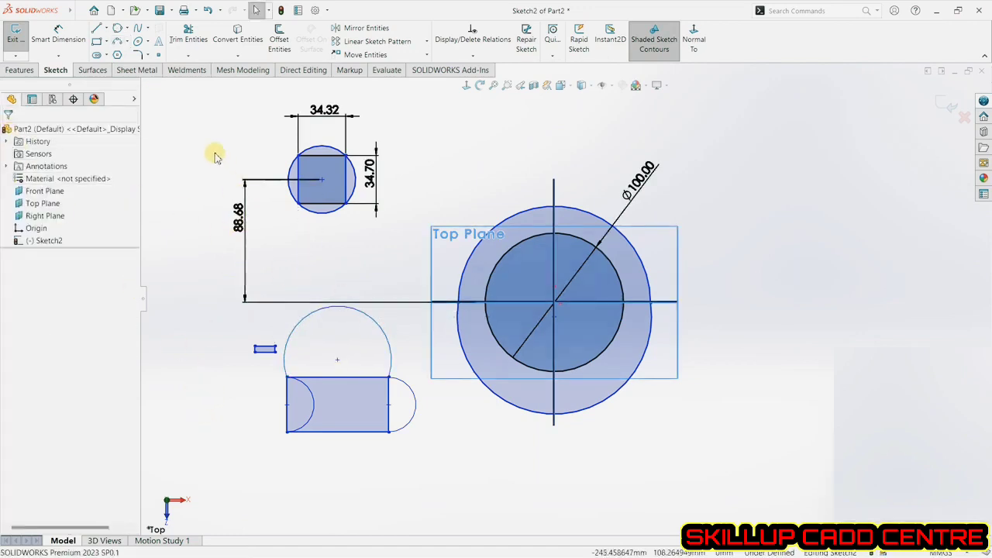
Sketch a five-sided inscribed polygon about 65 mm across, to the right of the large circle.
click(118, 58)
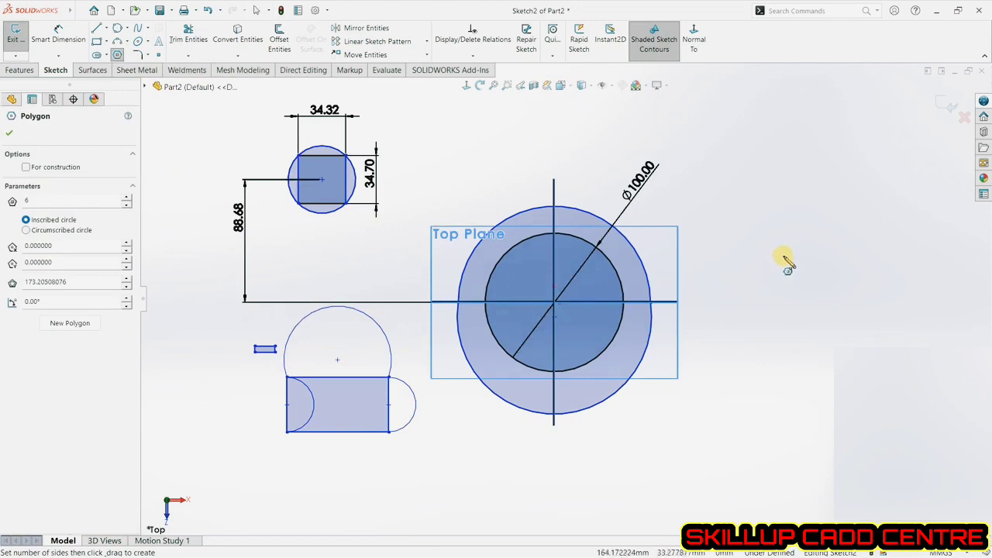
drag(782, 256, 780, 306)
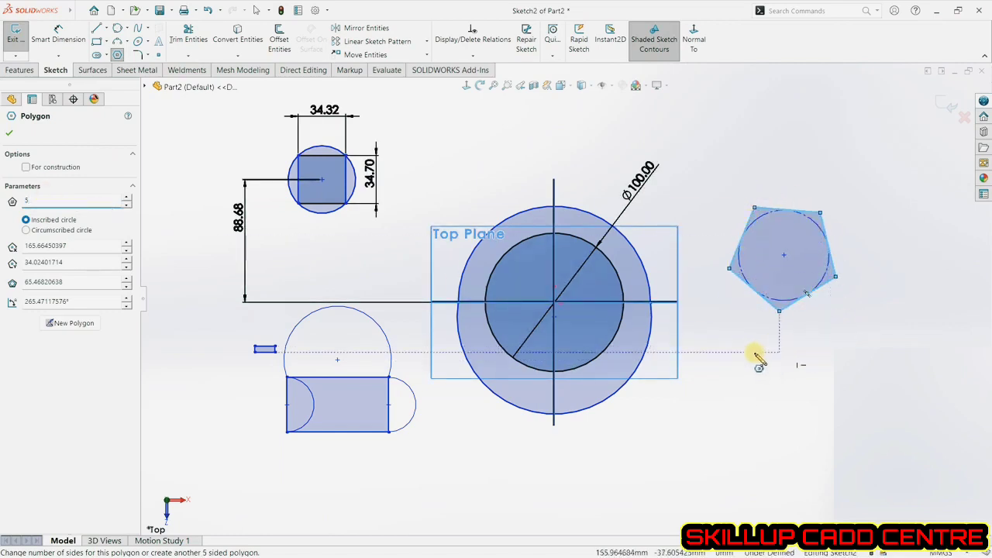
click(9, 138)
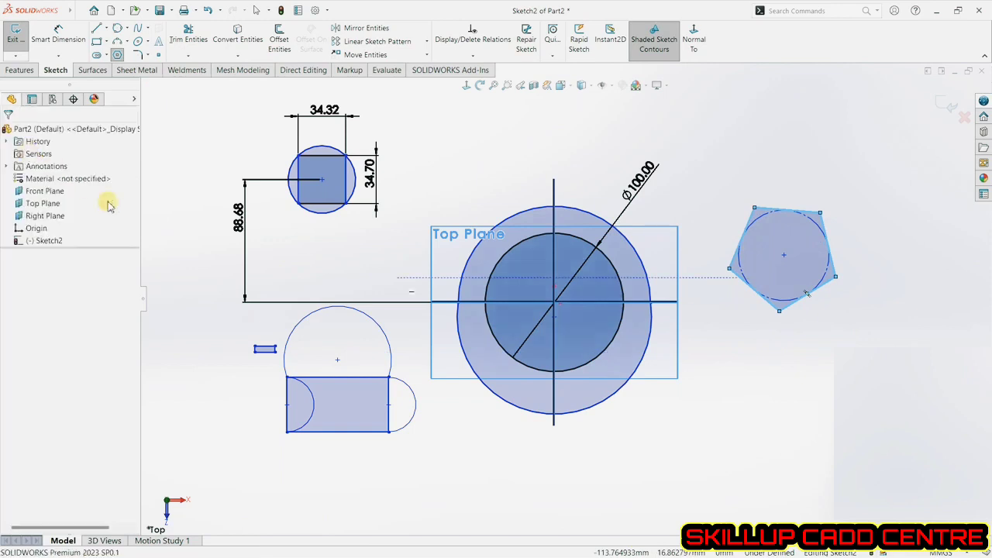
Draw a circle about 43 mm radius below the pentagon and a five-sided circumscribed polygon inside it with vertices on the circle.
click(120, 29)
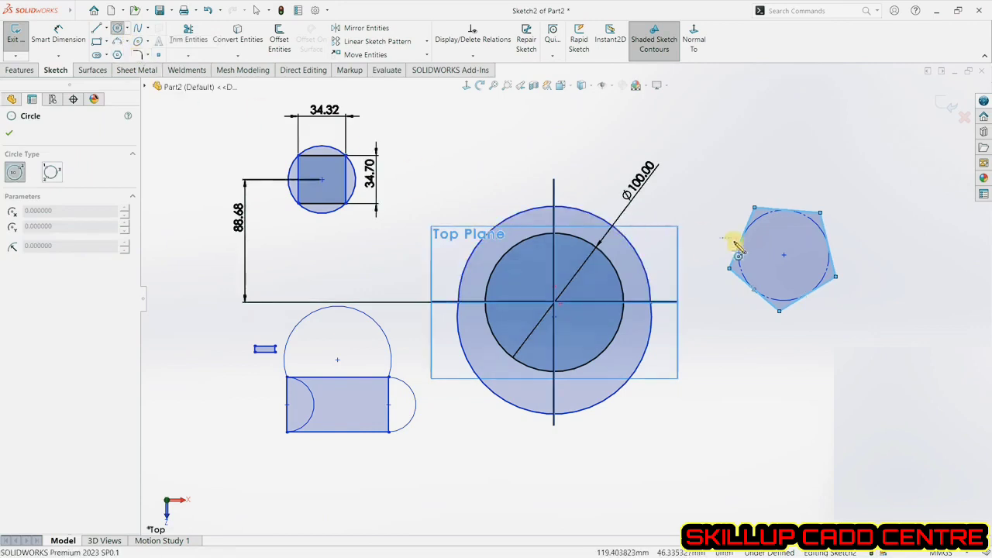
click(728, 431)
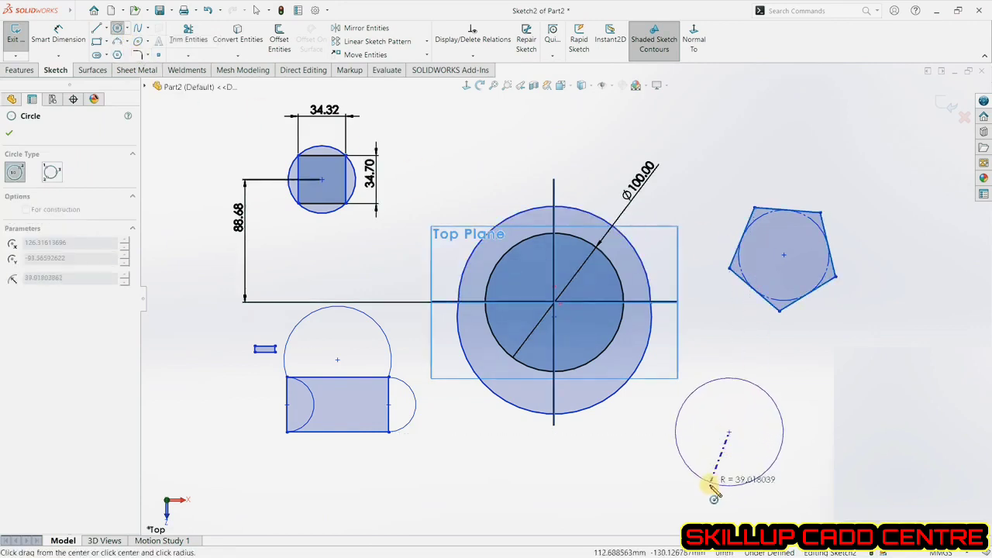
click(117, 55)
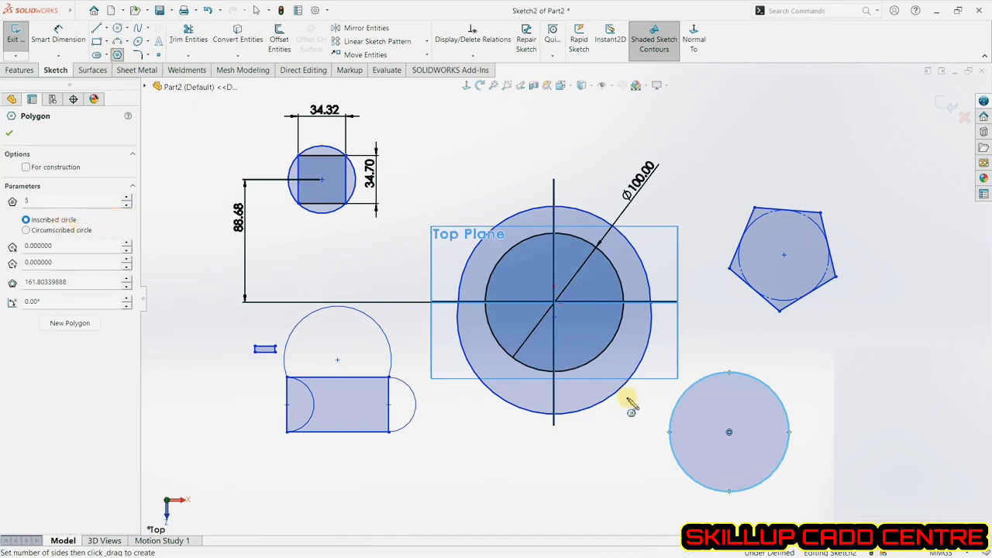
drag(729, 433, 730, 378)
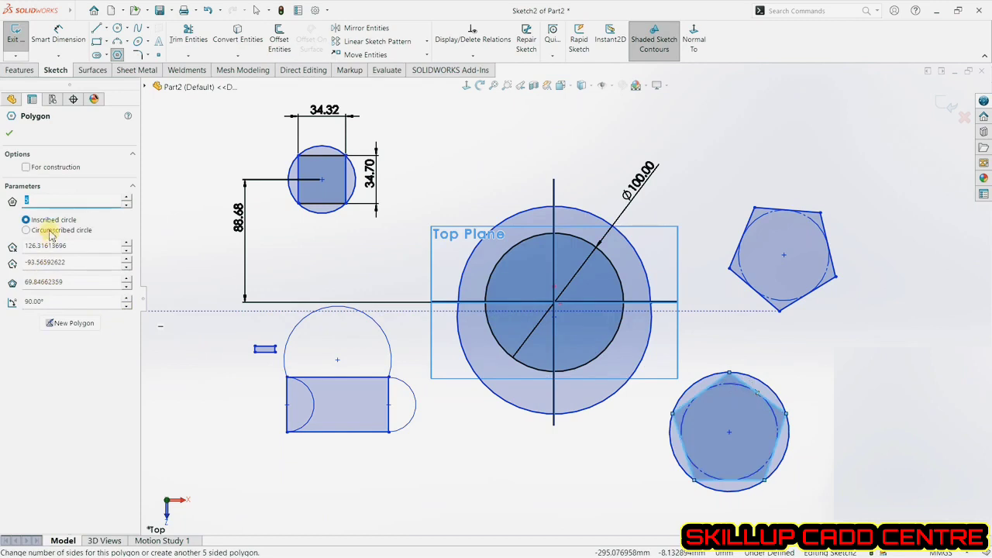
click(50, 232)
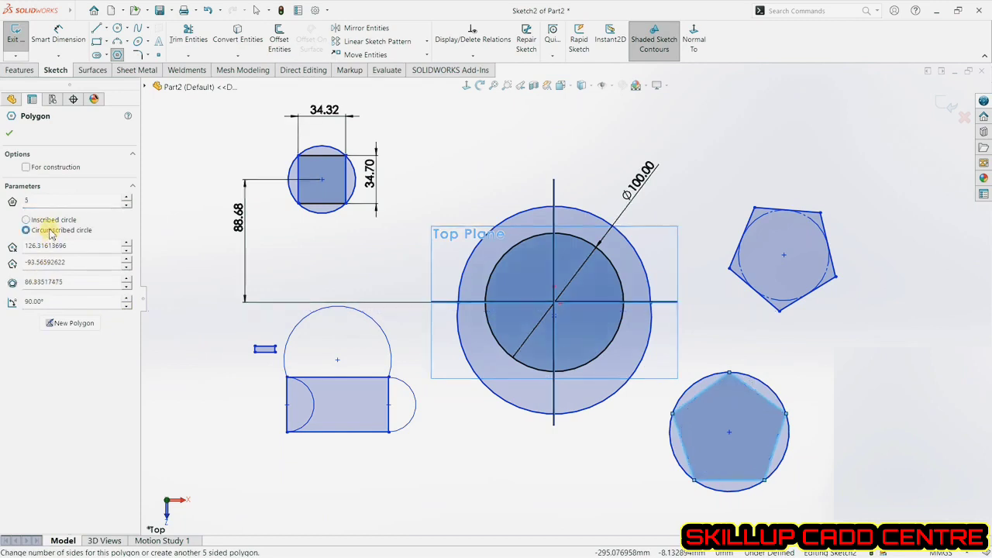
click(728, 434)
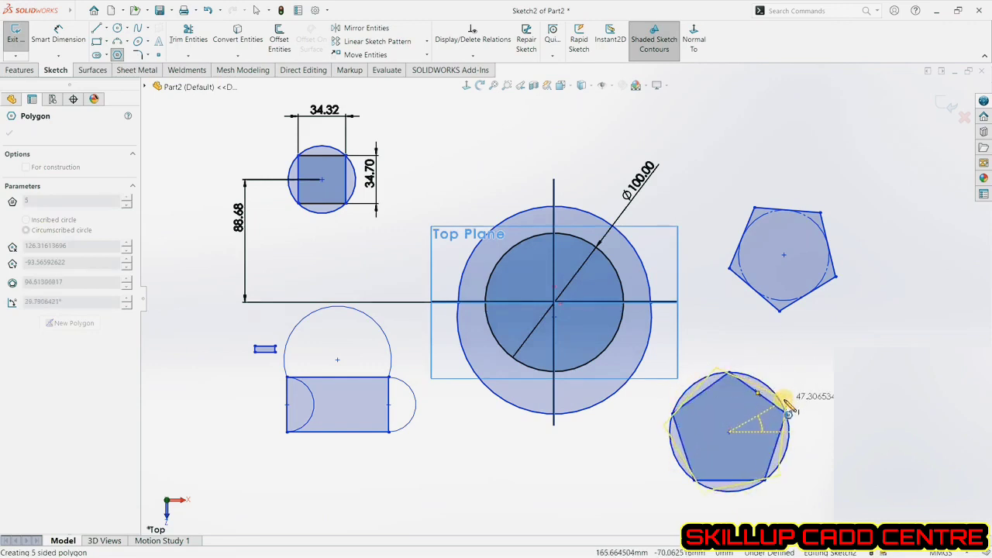
click(731, 374)
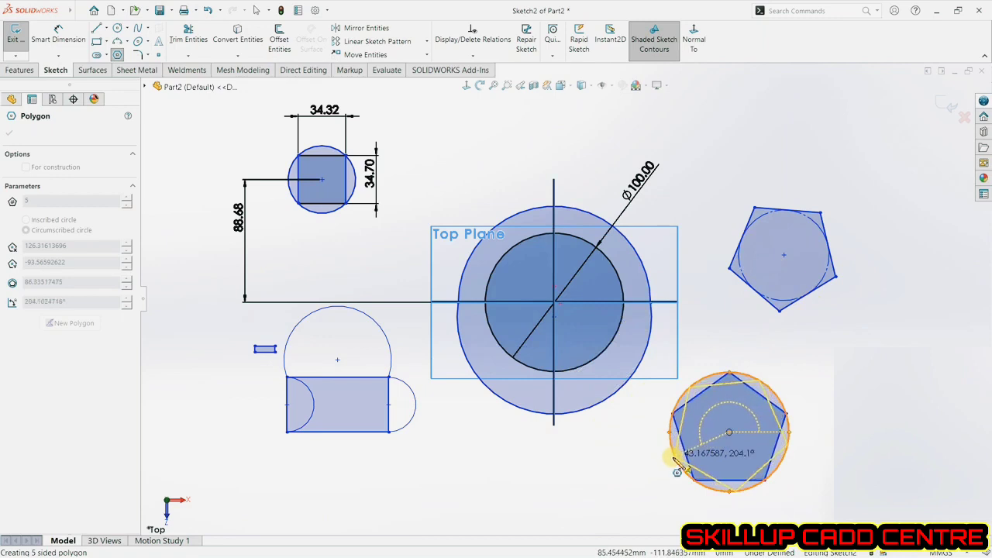
key(Escape)
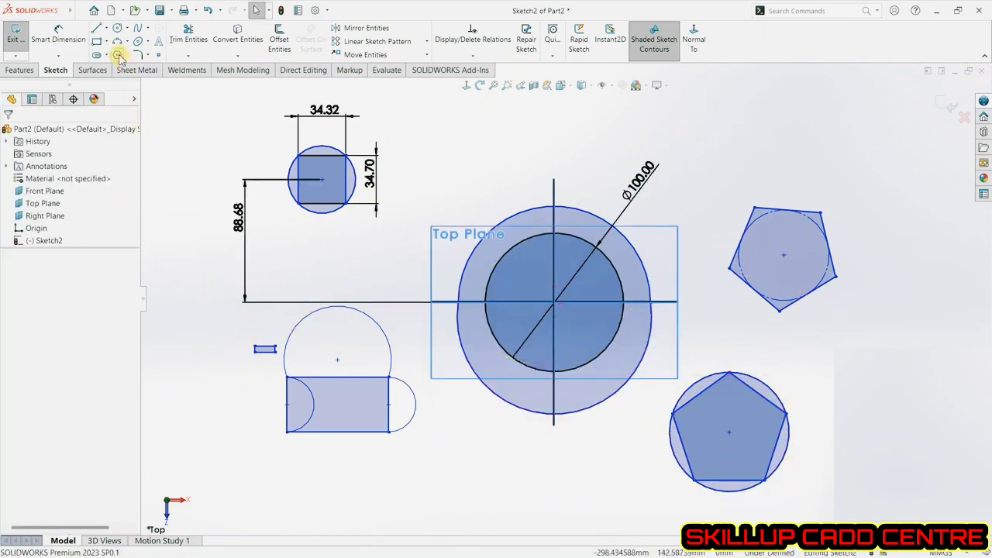
click(117, 54)
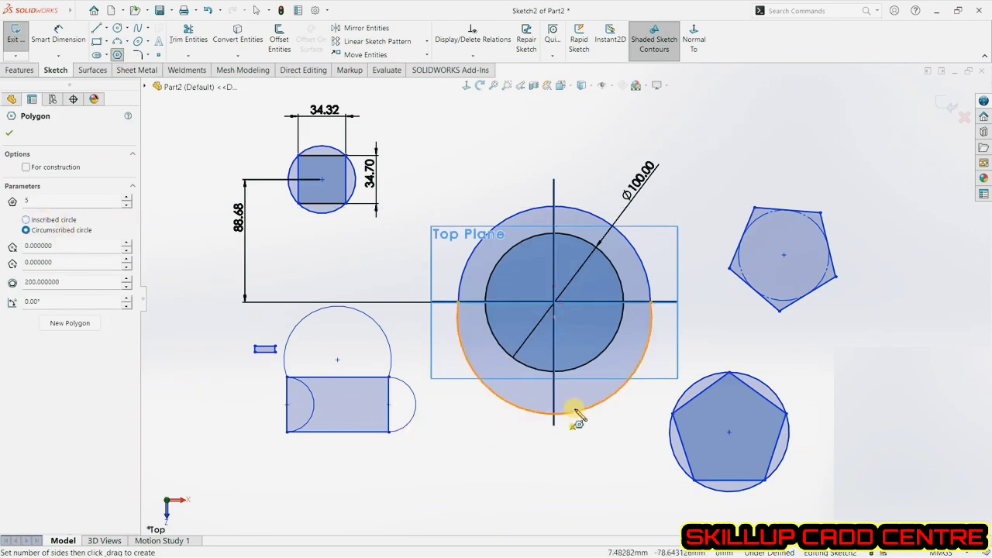
click(729, 431)
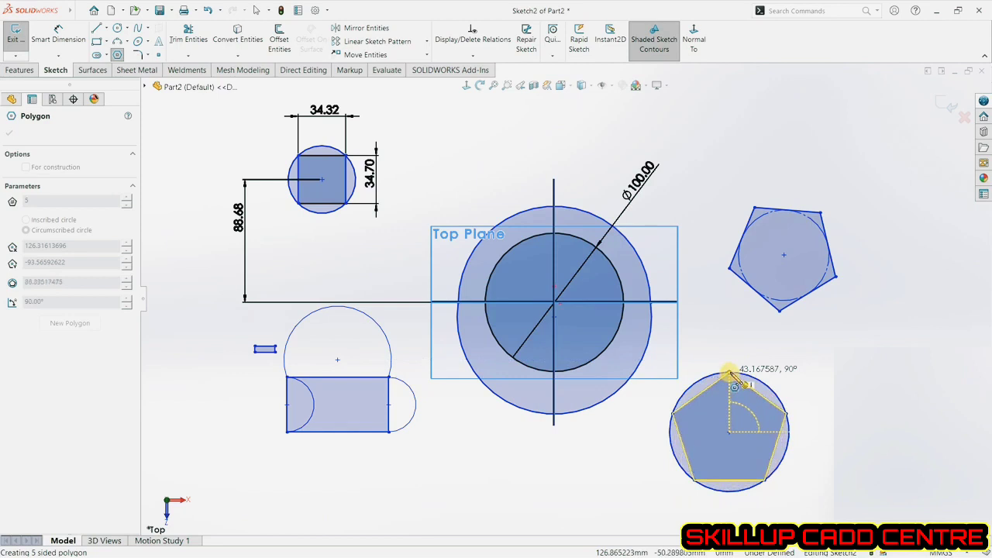
click(731, 374)
key(Escape)
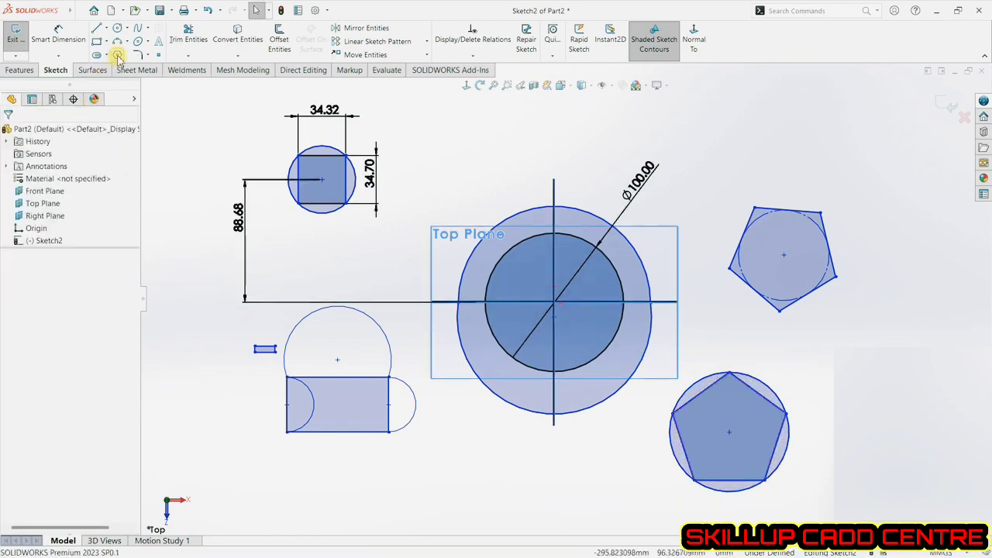
click(117, 55)
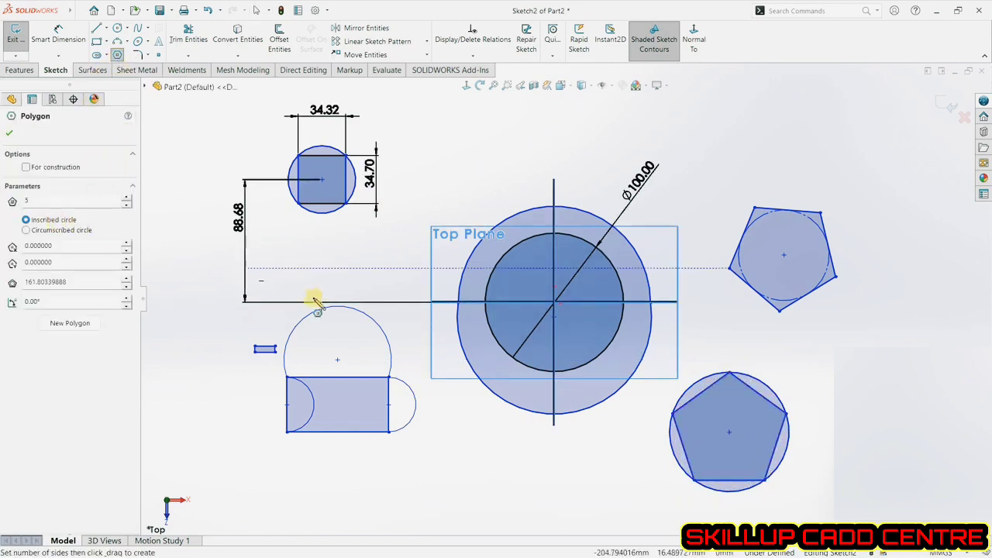
click(322, 179)
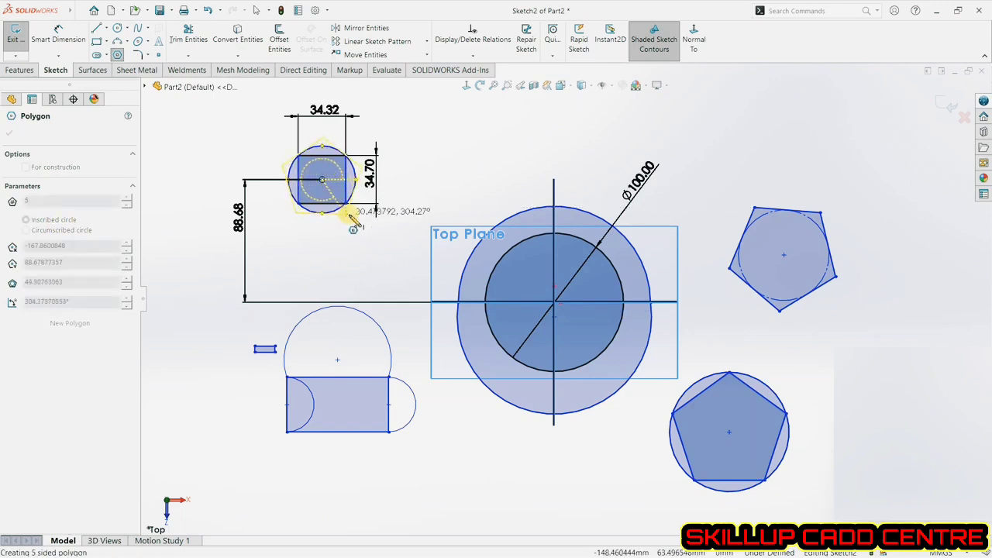
key(Escape)
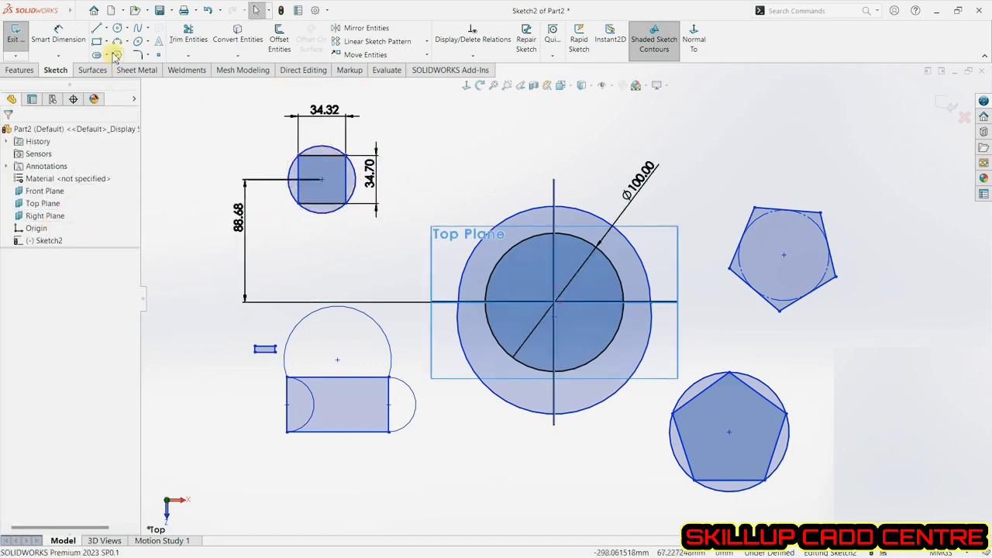
click(117, 55)
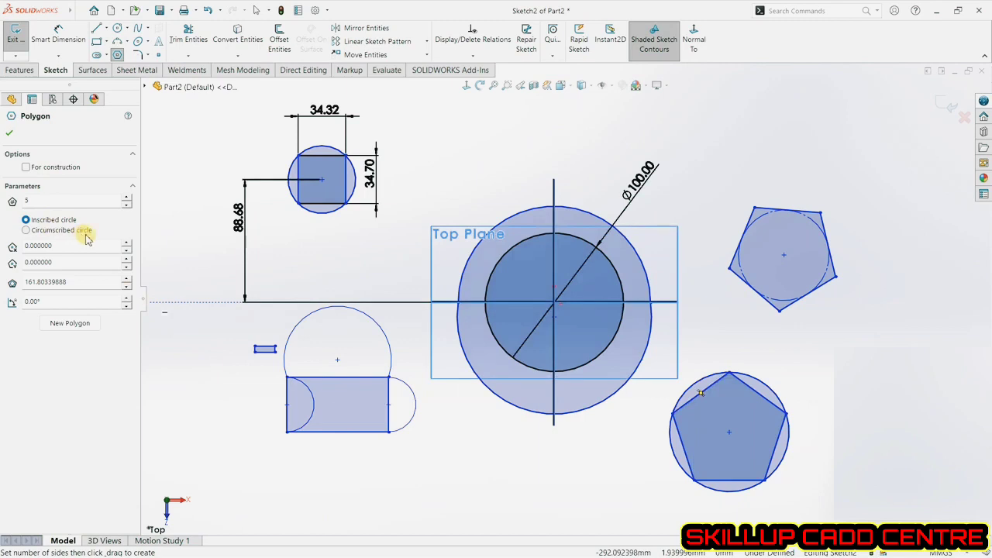
click(13, 138)
drag(197, 170, 208, 239)
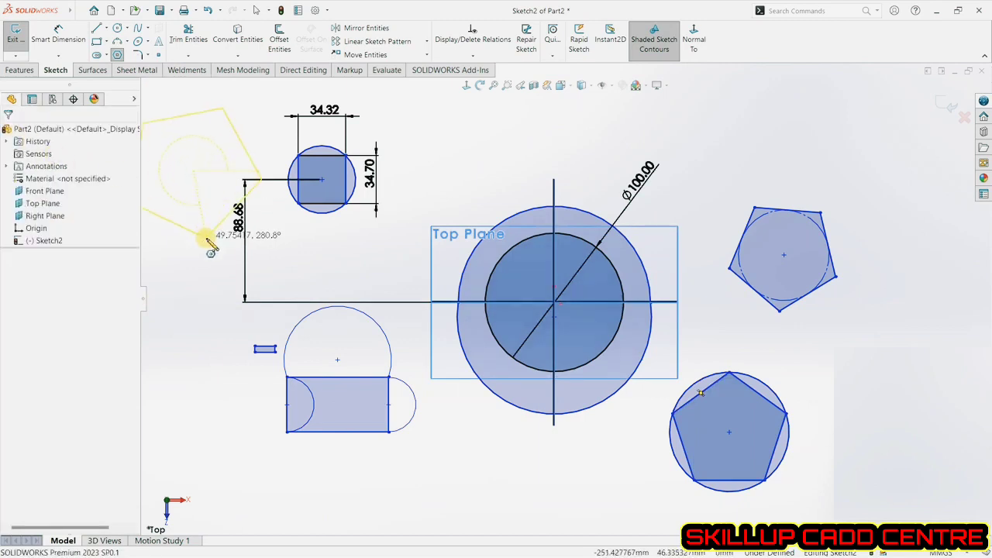
key(Escape)
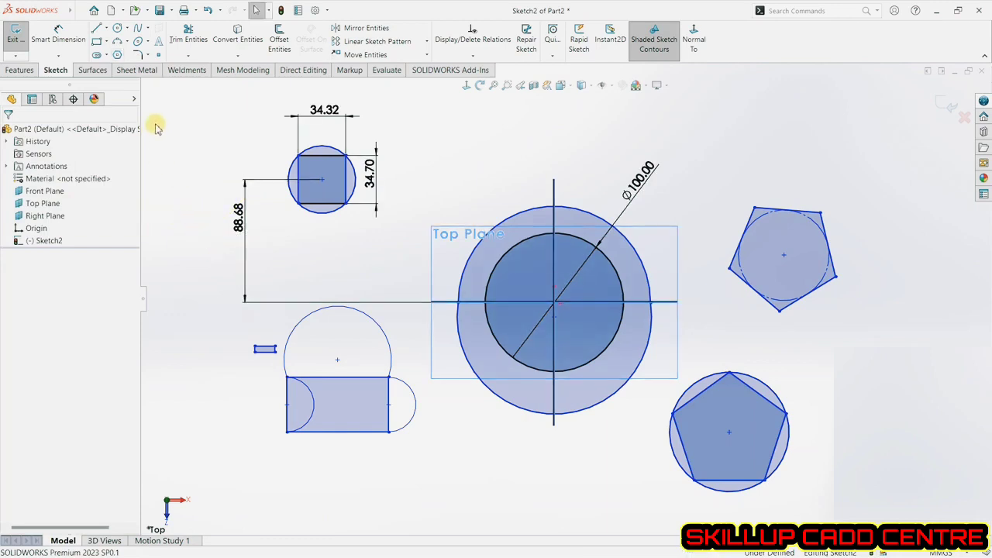
Sketch a wavy seven-point spline above the large circle, from near the square to past the right dimension.
click(138, 31)
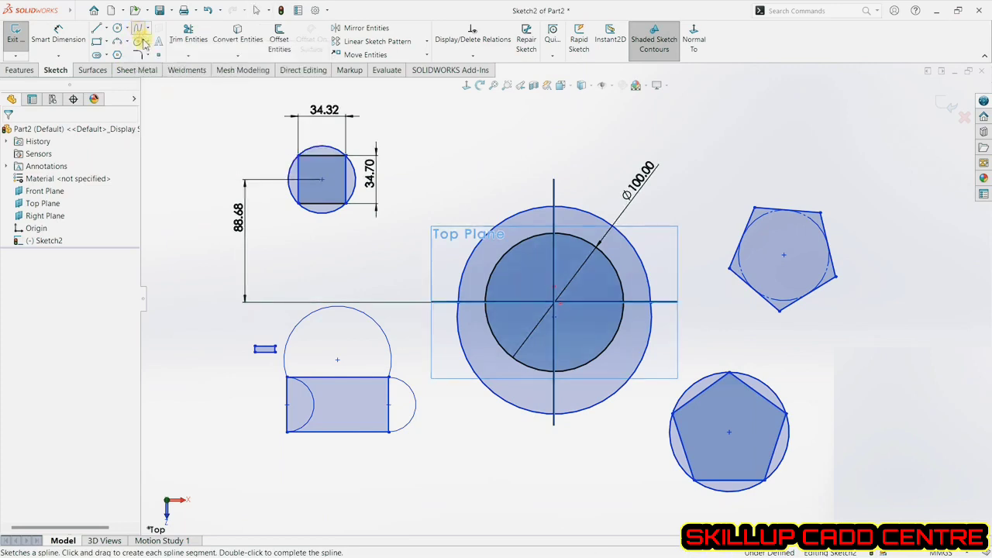
click(409, 133)
click(474, 155)
click(534, 124)
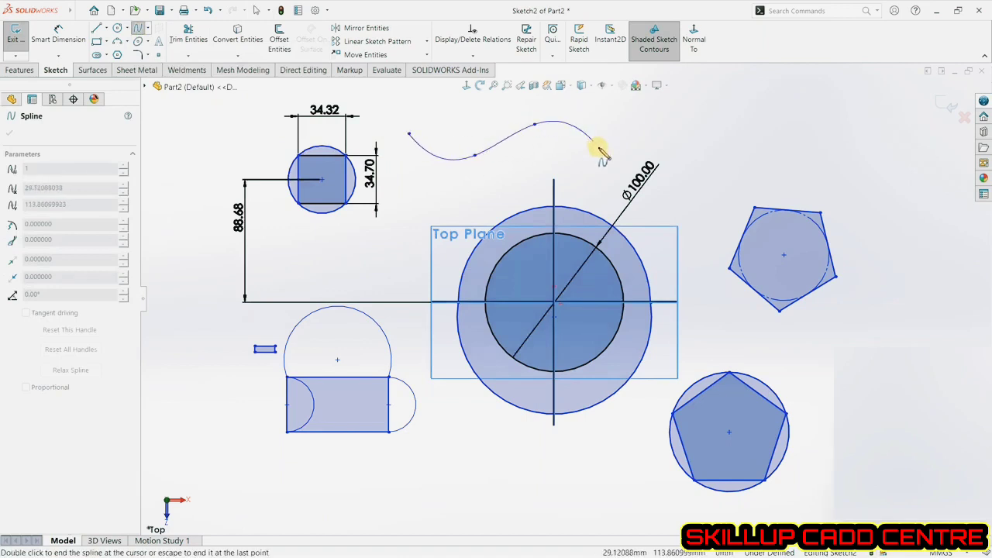
click(598, 146)
click(657, 128)
click(723, 143)
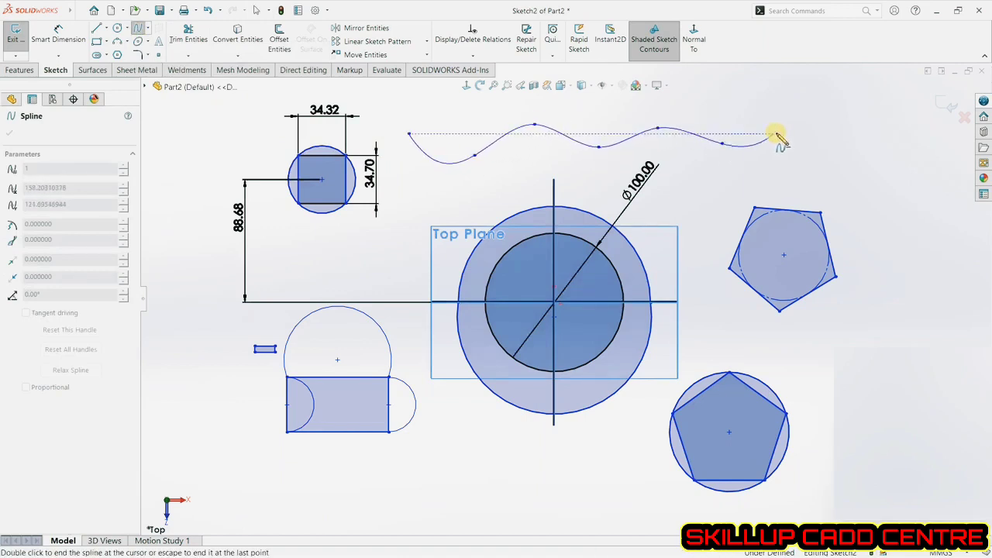
double_click(784, 126)
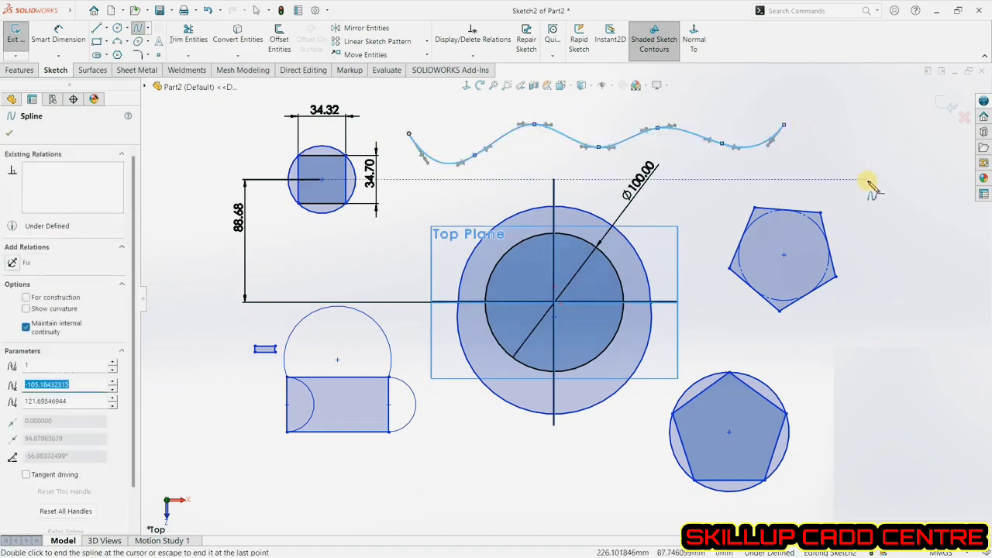
click(9, 135)
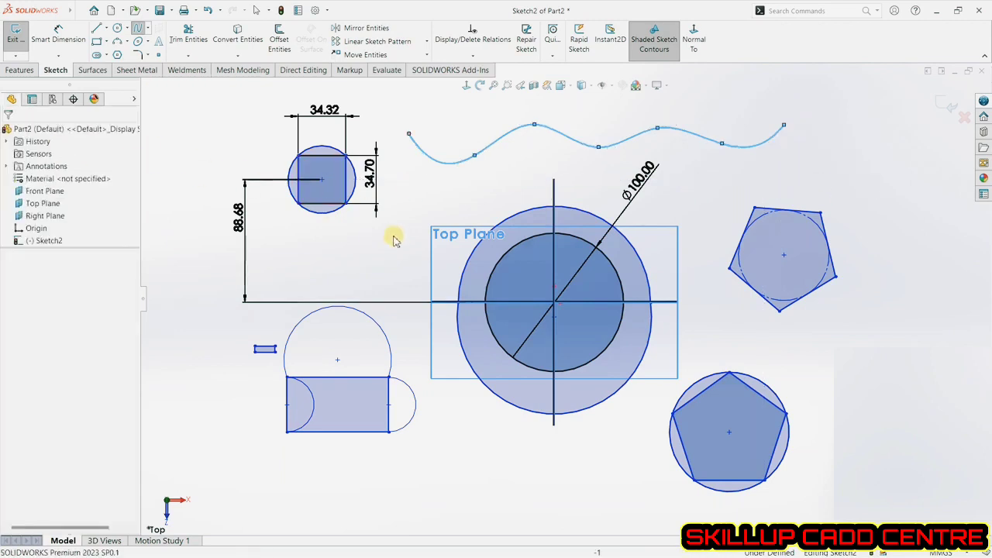
Reshape the spline by moving its second and third points toward its centre line.
mouse_move(473, 156)
mouse_down()
mouse_move(476, 168)
mouse_move(476, 140)
mouse_up()
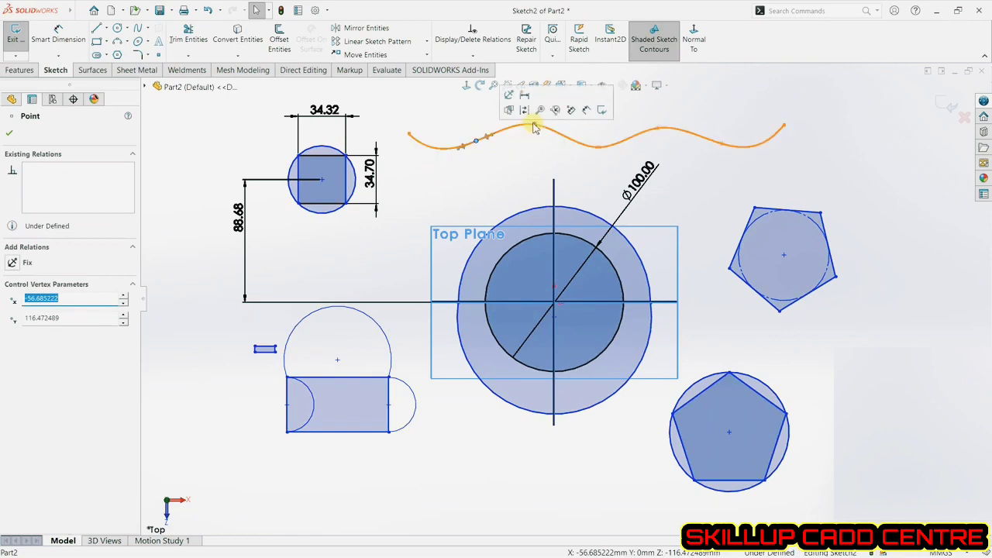
drag(534, 125, 527, 136)
click(597, 141)
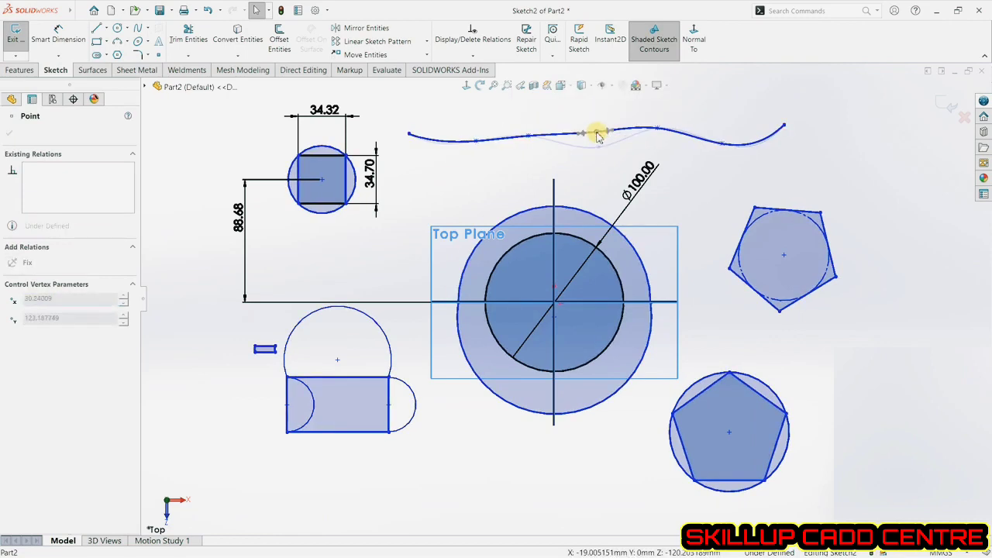
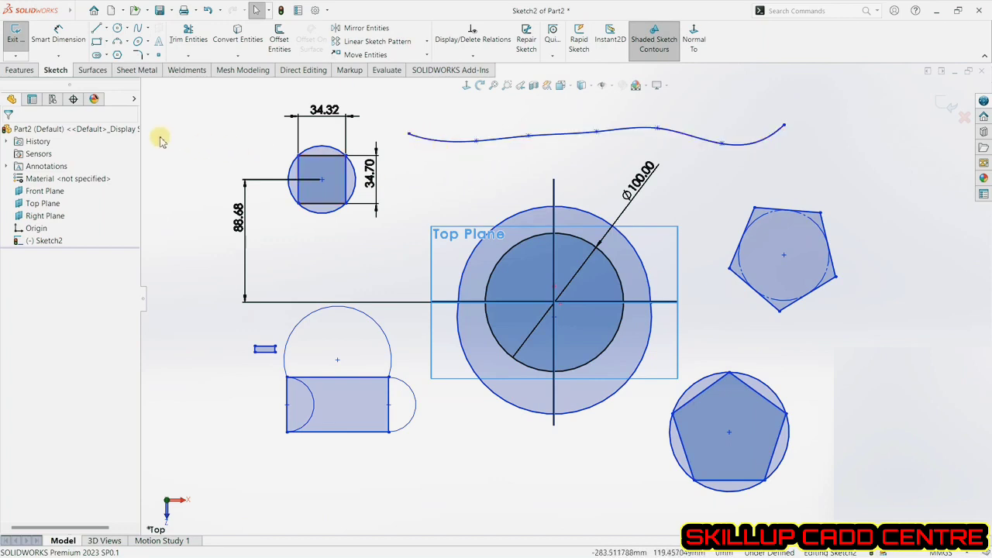
Sketch an ellipse below the large circle with radii of about 27 mm and 21 mm.
click(137, 43)
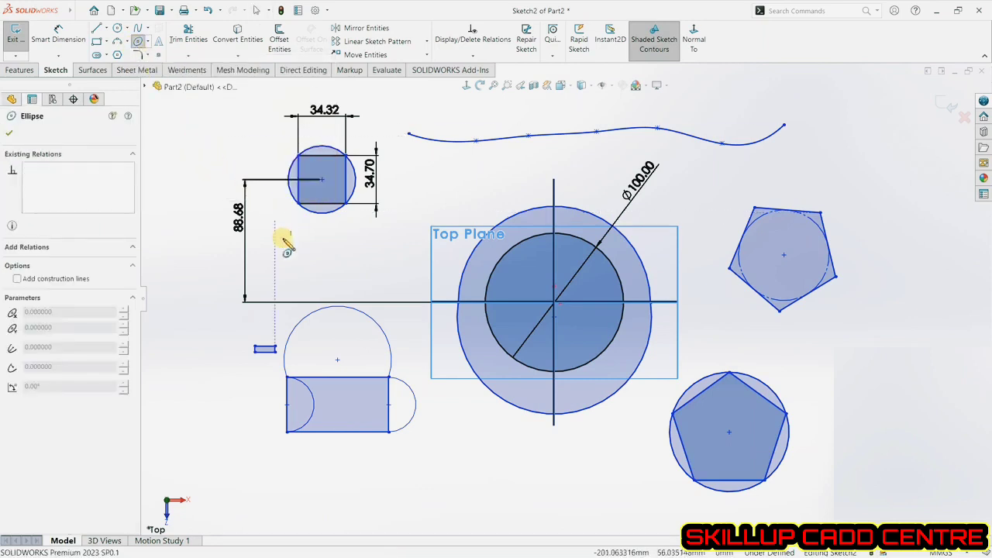
click(469, 480)
click(508, 480)
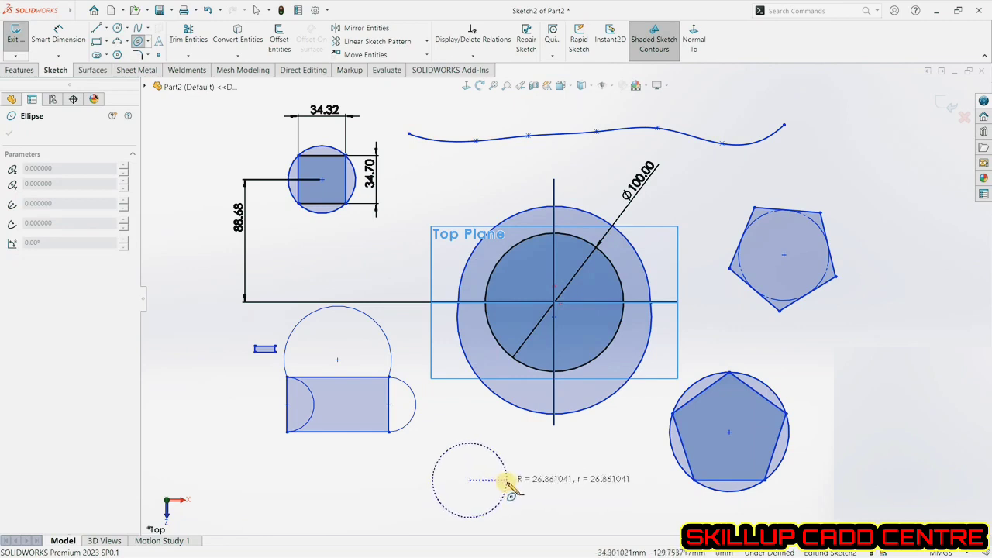
click(479, 452)
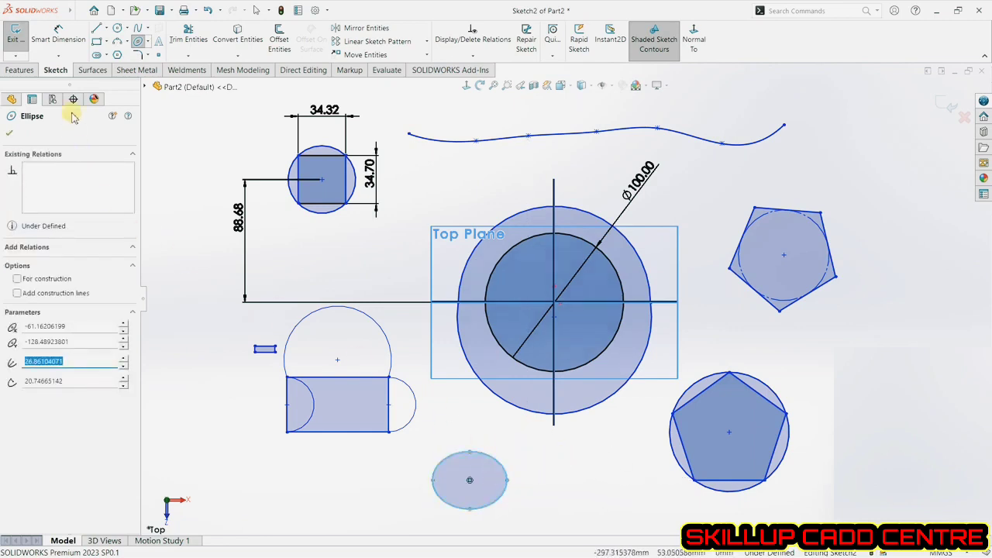
Dimension the ellipse's horizontal width as 100 mm with Smart Dimension.
click(58, 31)
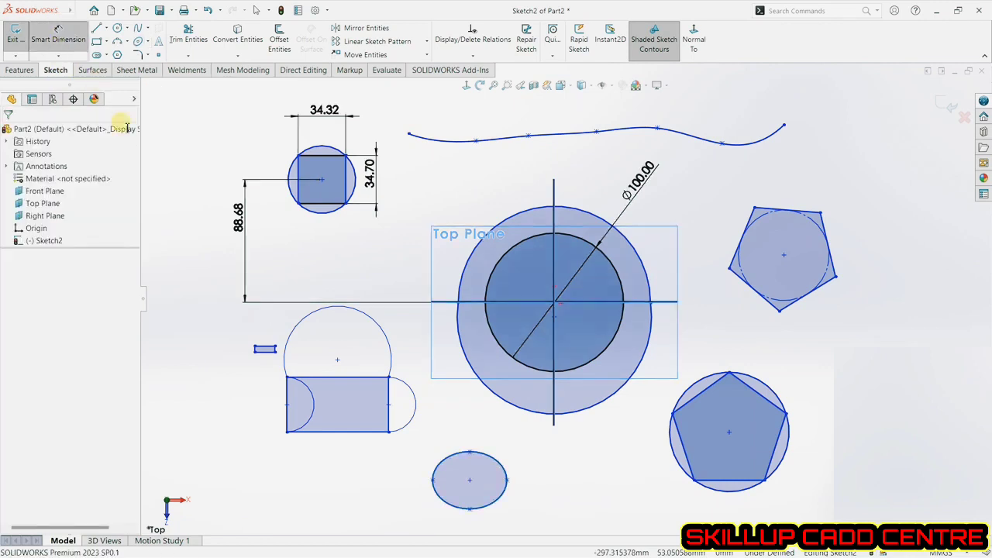
click(432, 481)
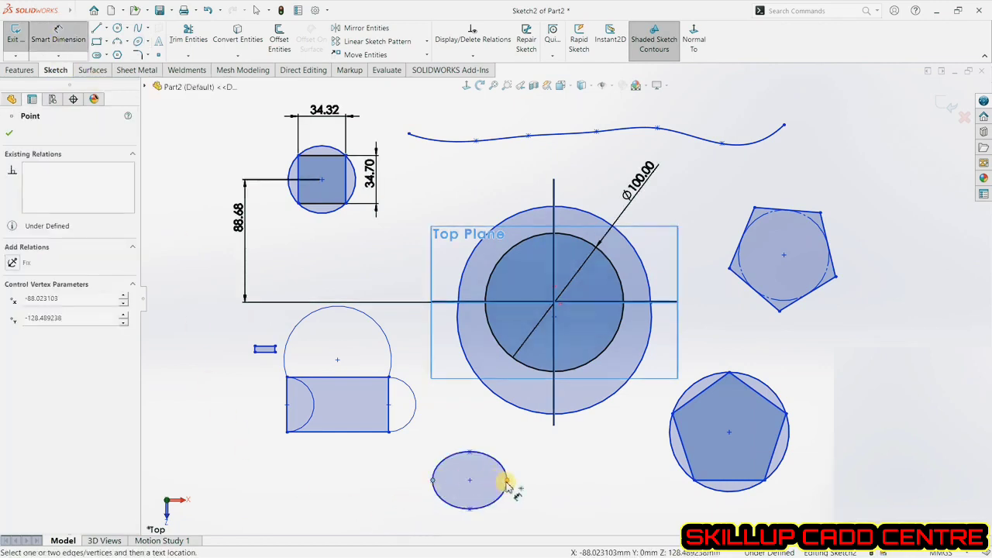
click(505, 482)
click(508, 431)
text(1)
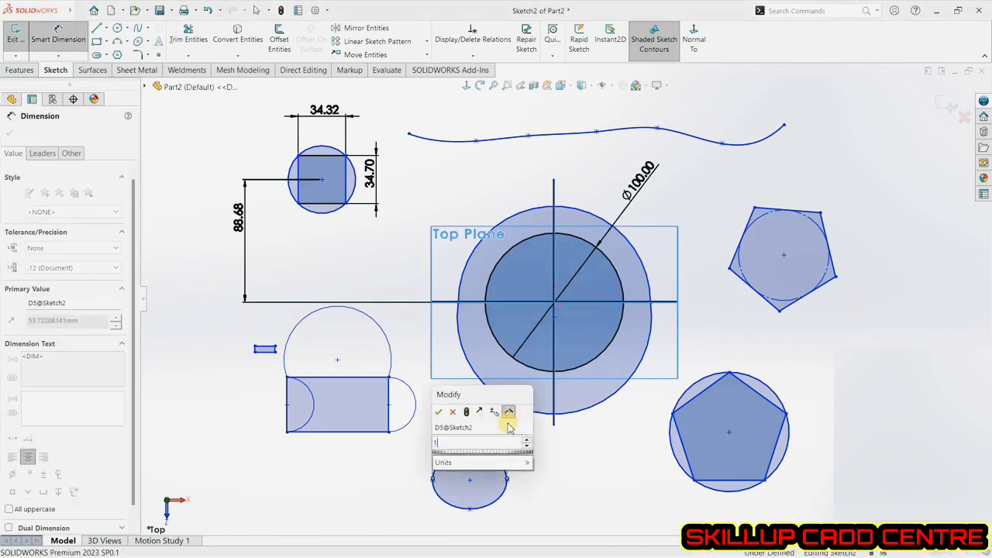
text(00)
key(Return)
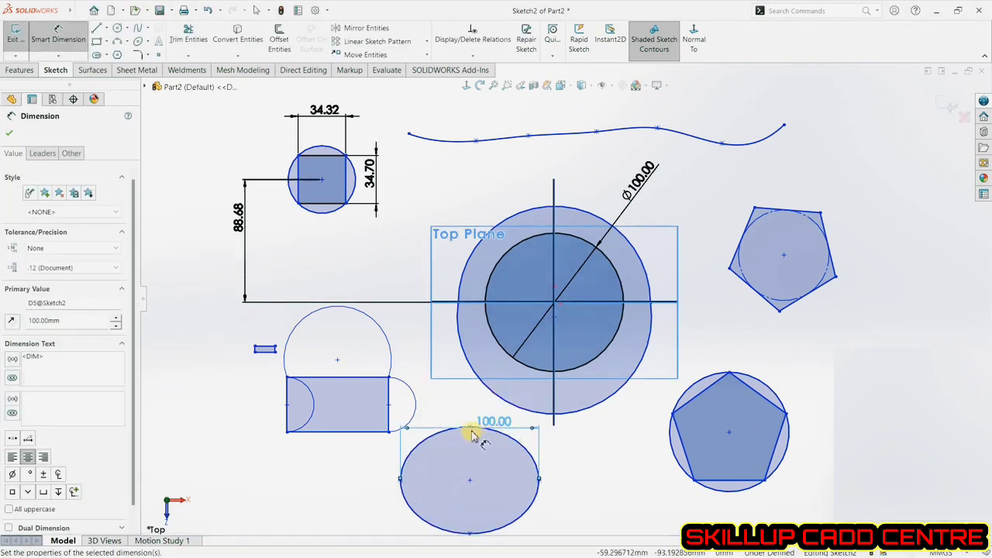
Dimension the ellipse's vertical height as 50 mm.
click(469, 428)
click(469, 533)
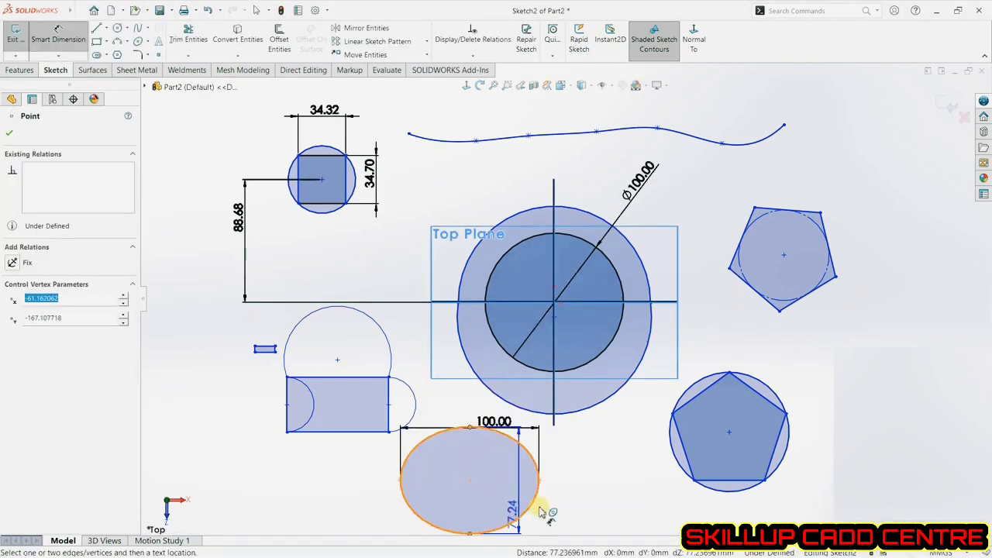
click(589, 494)
text(50)
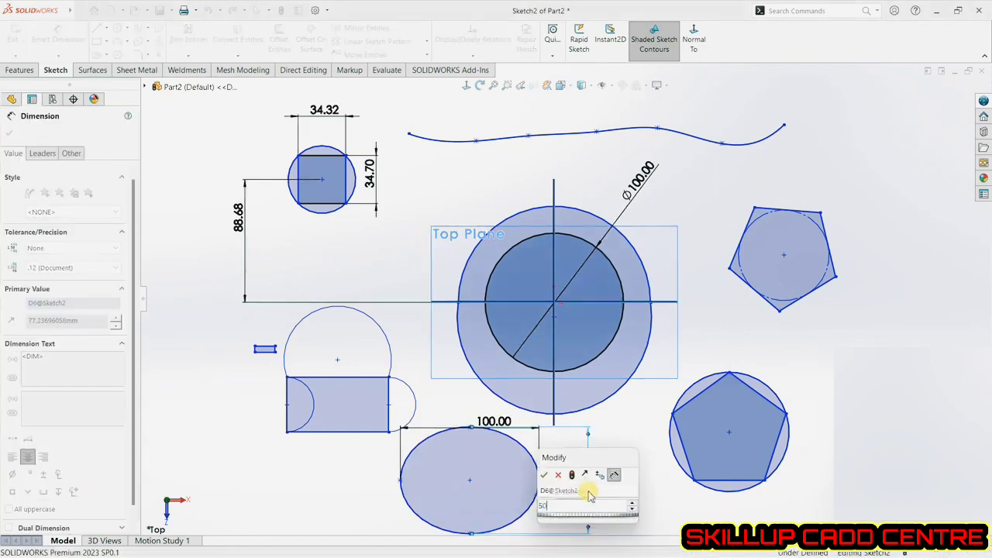
key(Return)
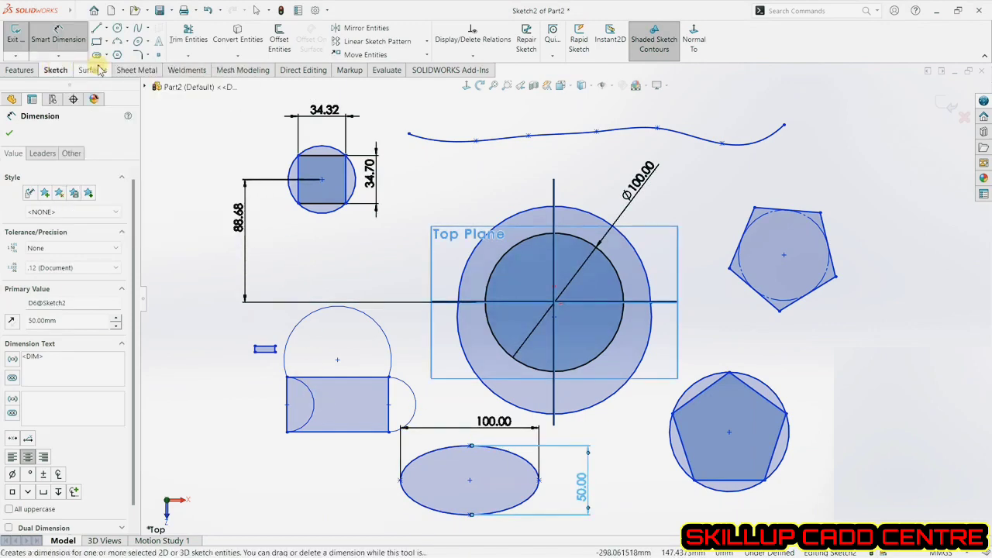
Draw a partial ellipse arc of about 92 mm by 64 mm radii far left of the sketch.
click(147, 41)
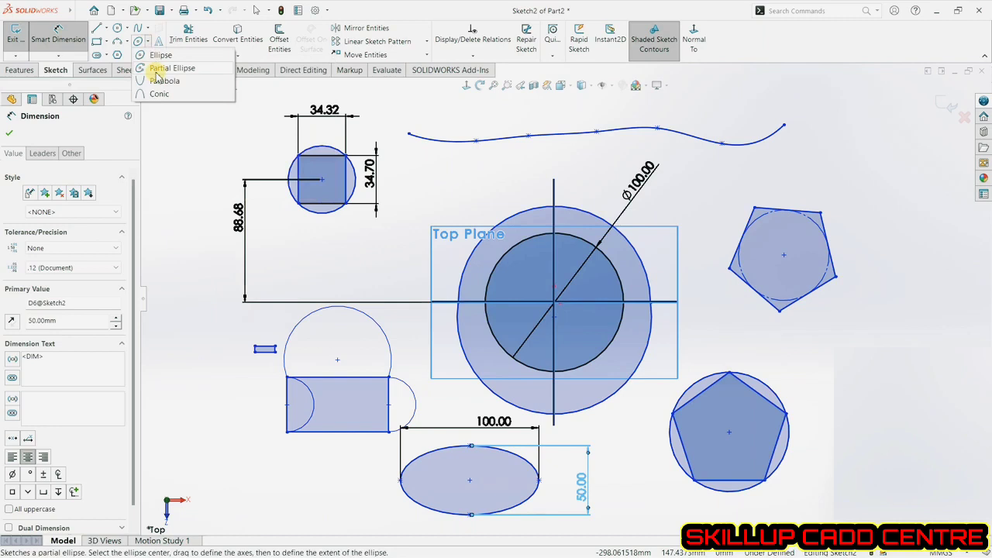
click(167, 68)
key(z)
key(z)
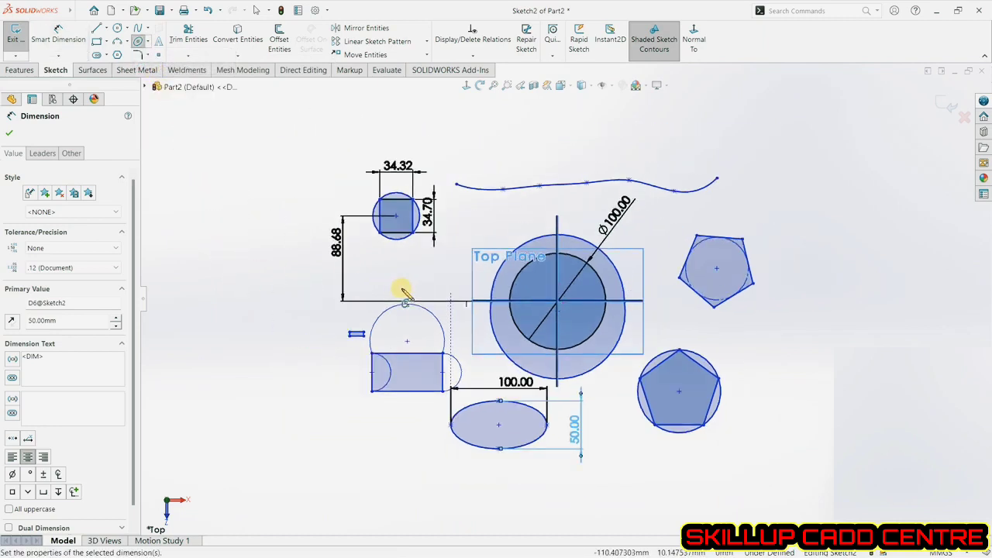
click(191, 281)
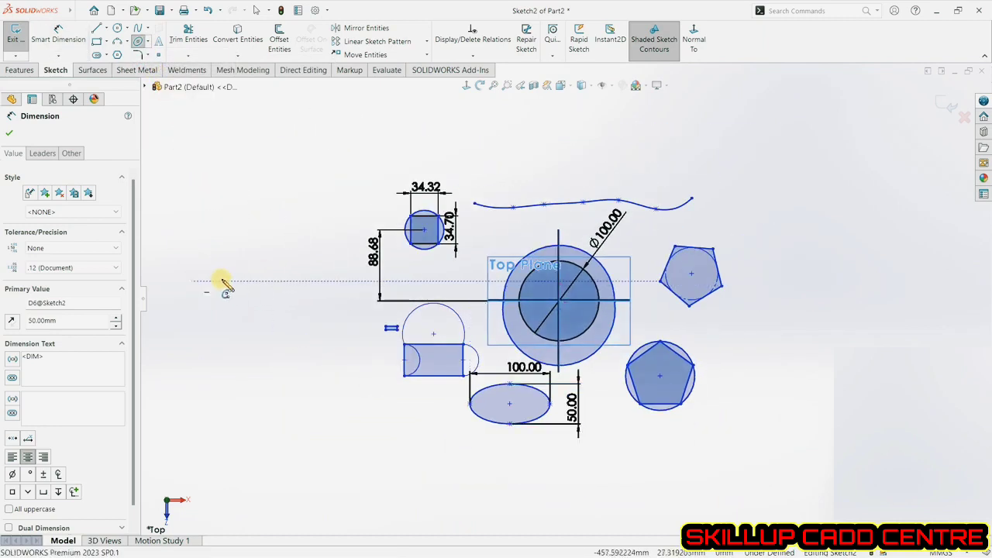
click(265, 281)
click(194, 230)
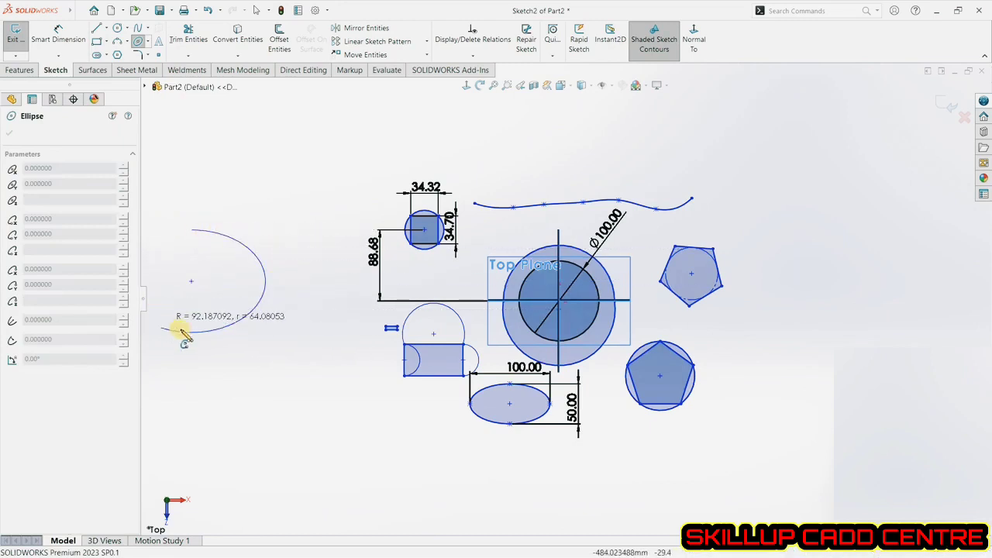
click(261, 300)
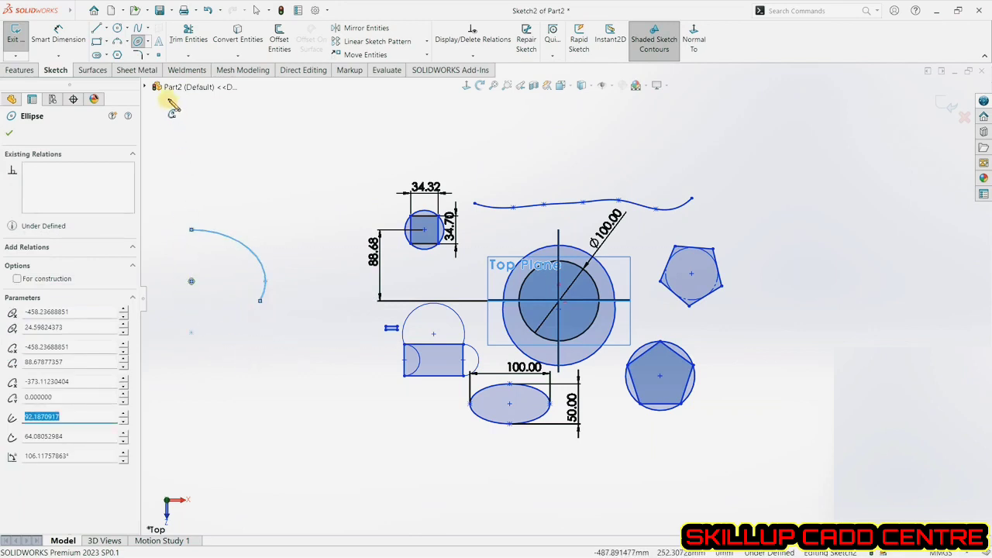
click(11, 135)
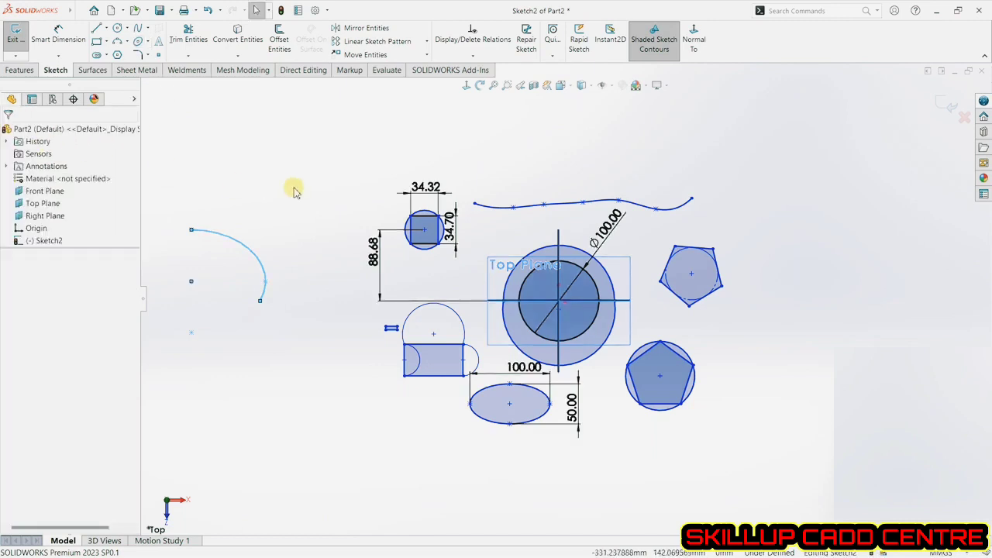
Trim away the partial ellipse, the spline and the right side of the inscribed pentagon and its circle using Trim to closest.
click(190, 39)
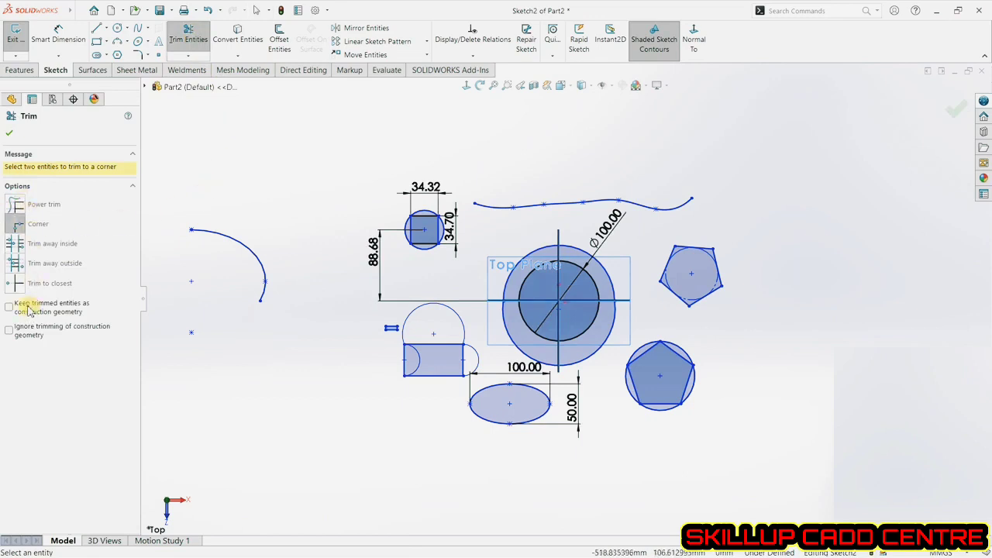
click(16, 283)
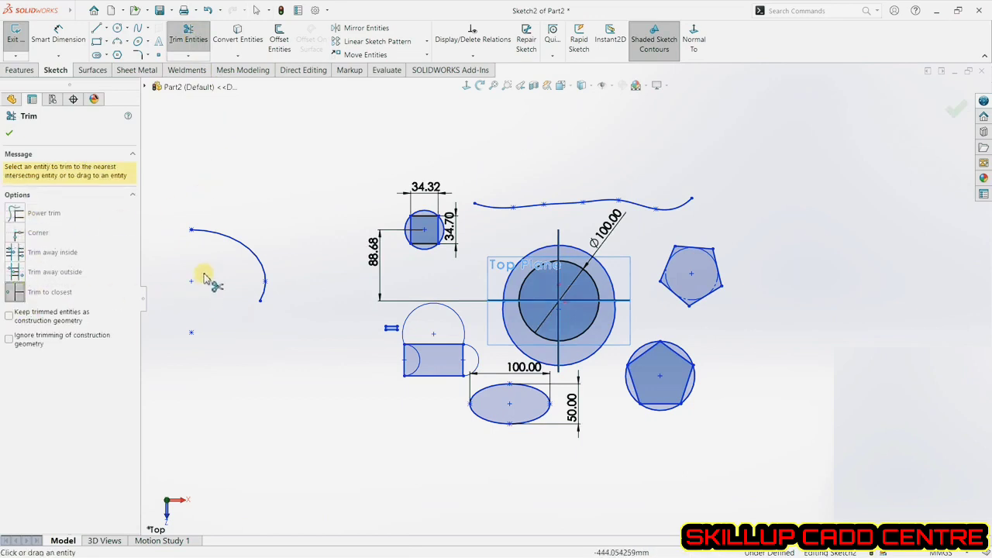
click(232, 241)
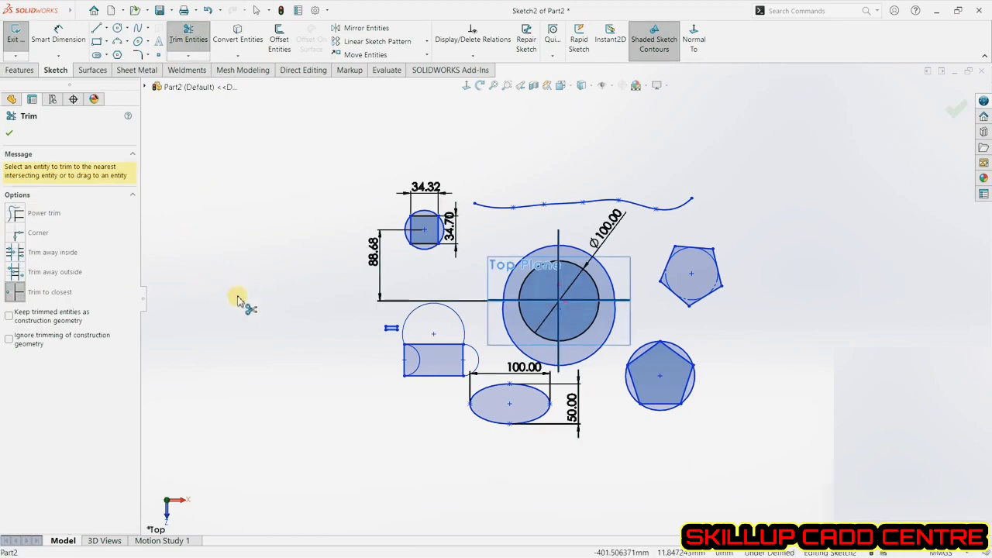
click(565, 205)
click(701, 249)
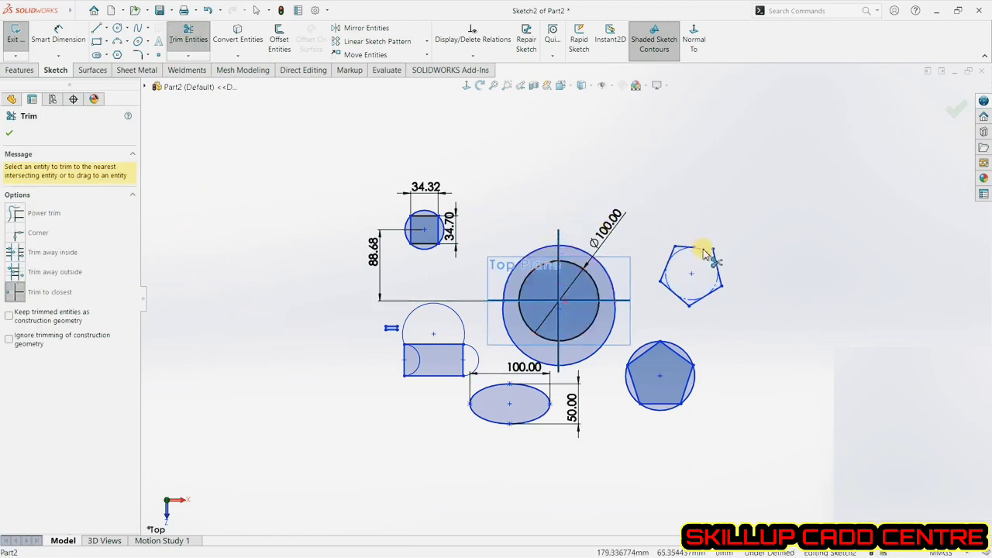
click(715, 261)
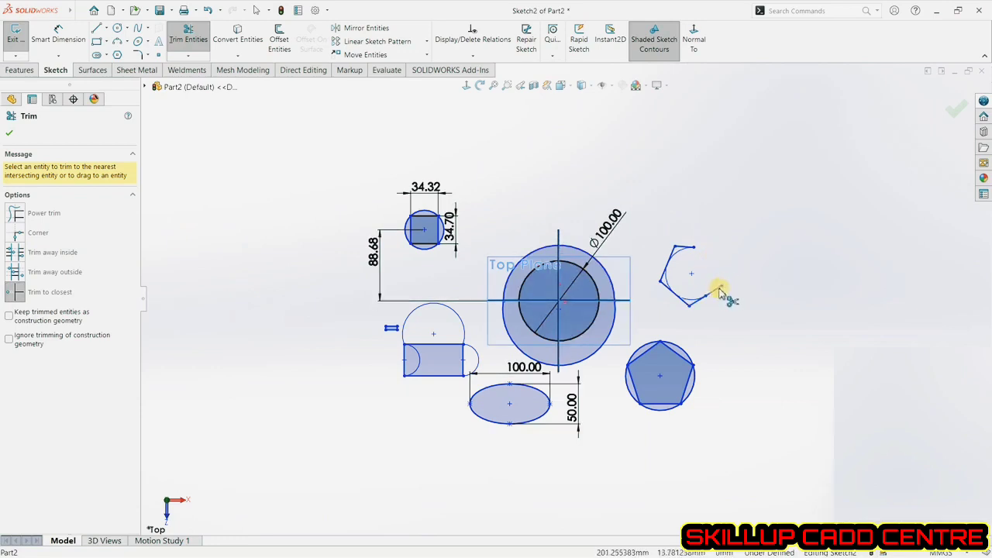
click(7, 136)
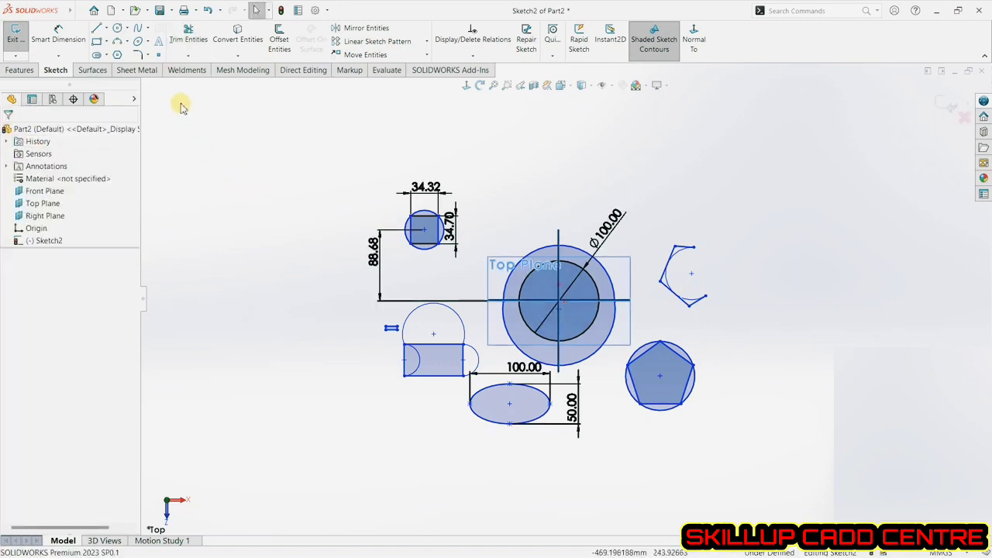
Try to sketch a parabola left of the sketch with its focus level with the pentagon.
click(148, 42)
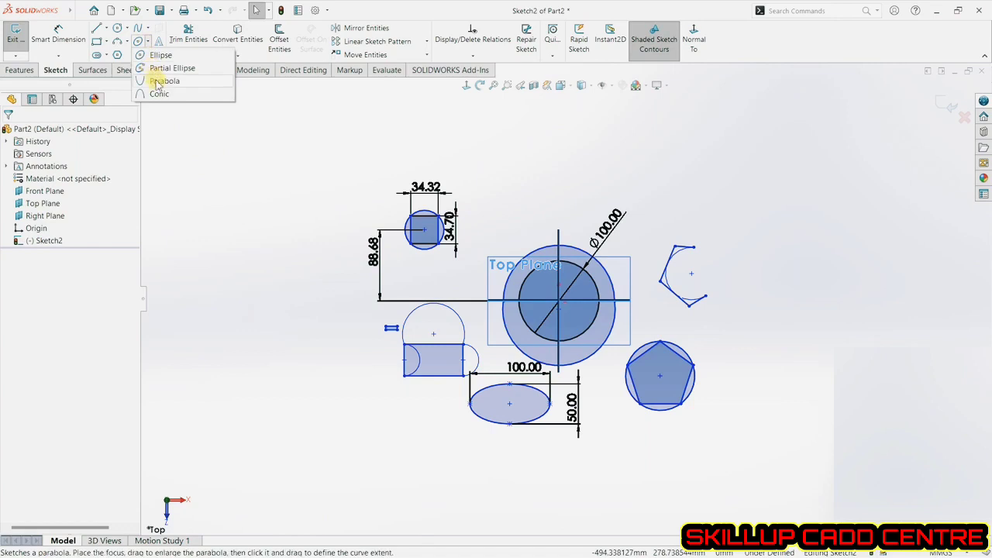
click(158, 81)
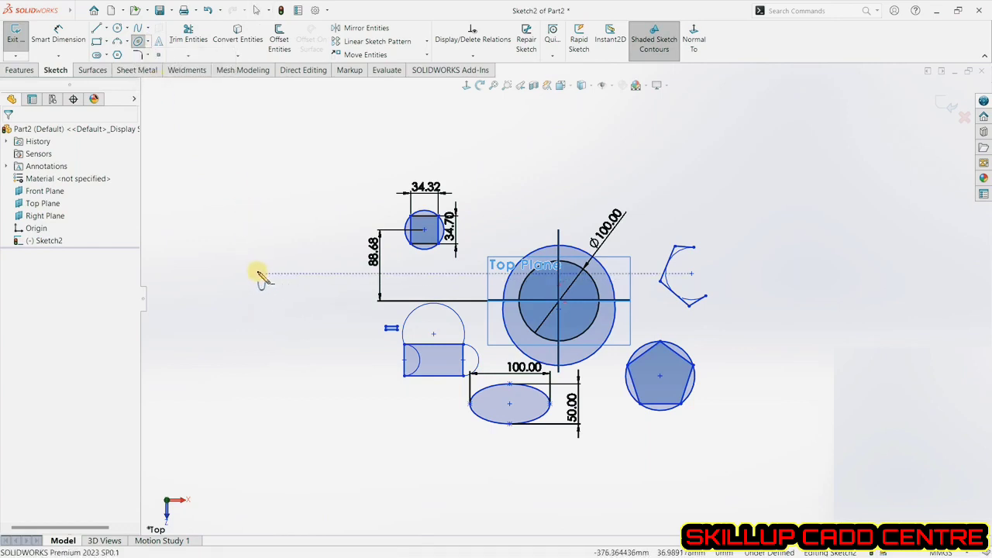
click(259, 273)
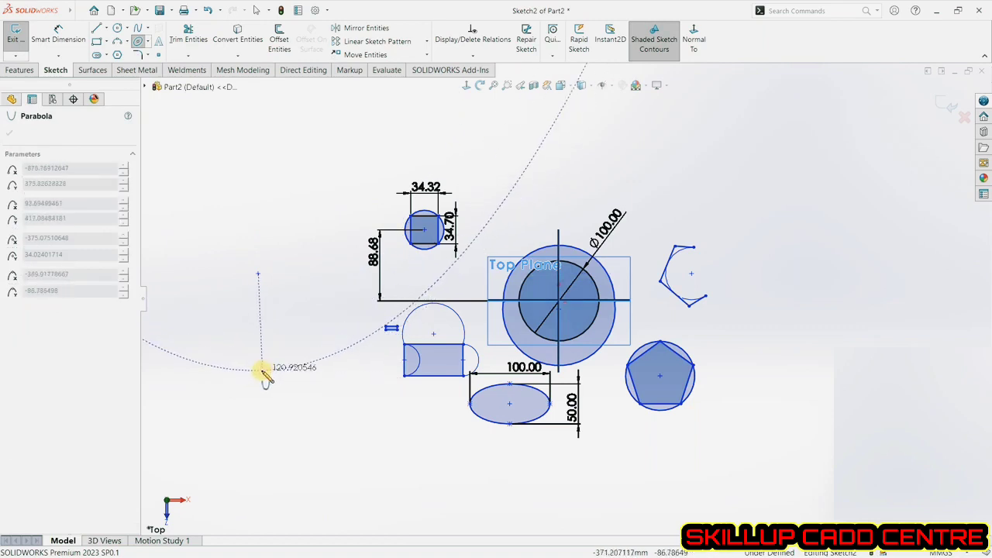
click(259, 375)
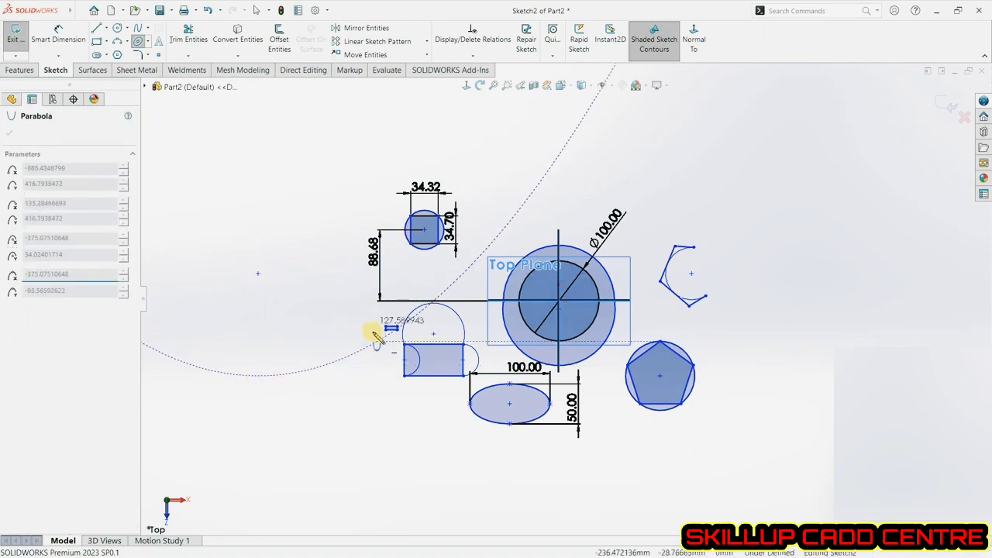
click(458, 288)
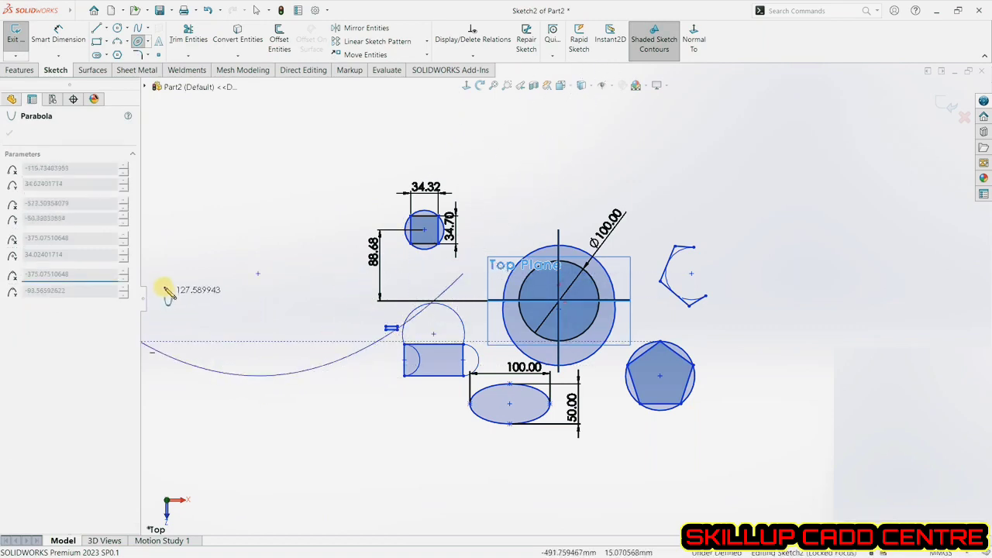
click(348, 386)
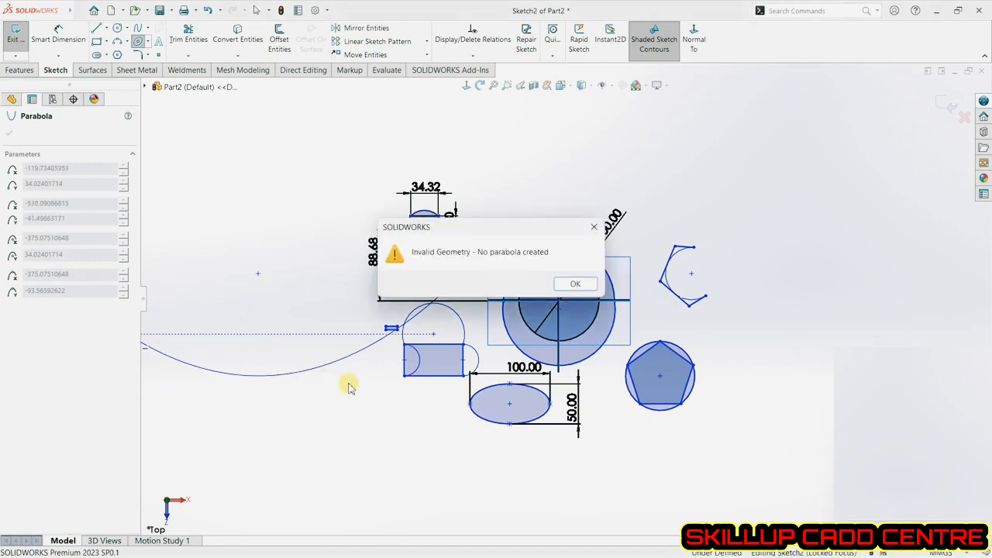
click(572, 285)
scroll(580, 339, up, 2)
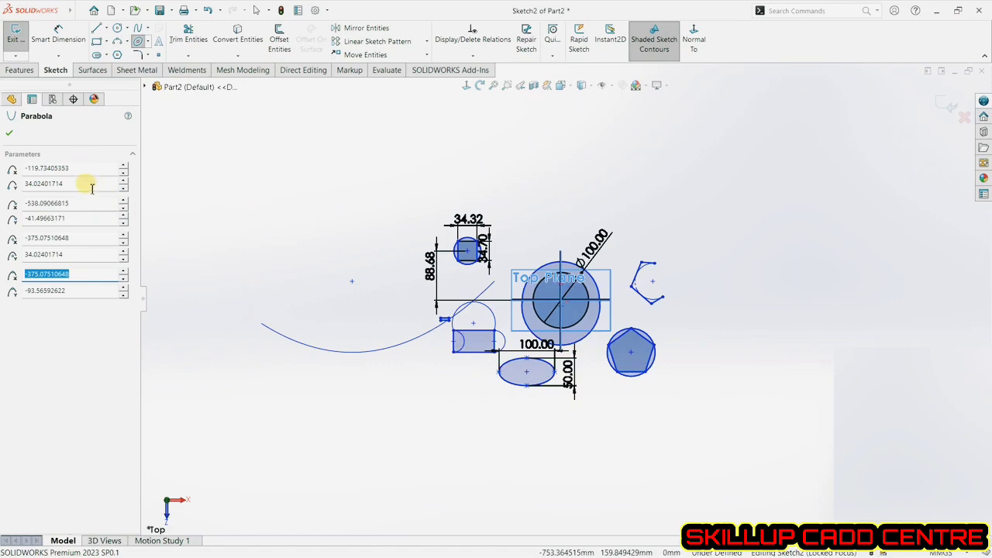
click(10, 135)
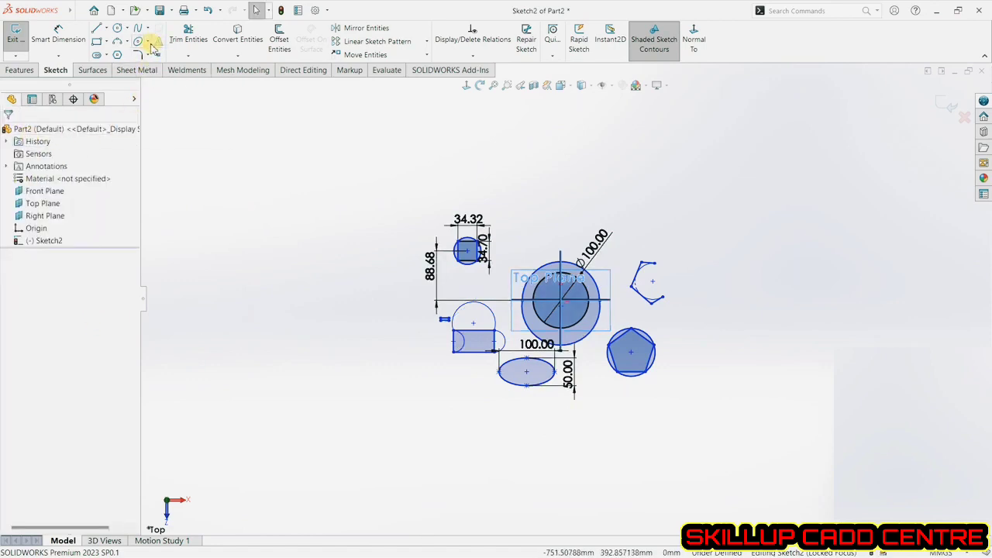
Sketch a conic arc left of the sketch, from lower left to right, peaking upward with rho about 0.36.
click(147, 41)
click(159, 93)
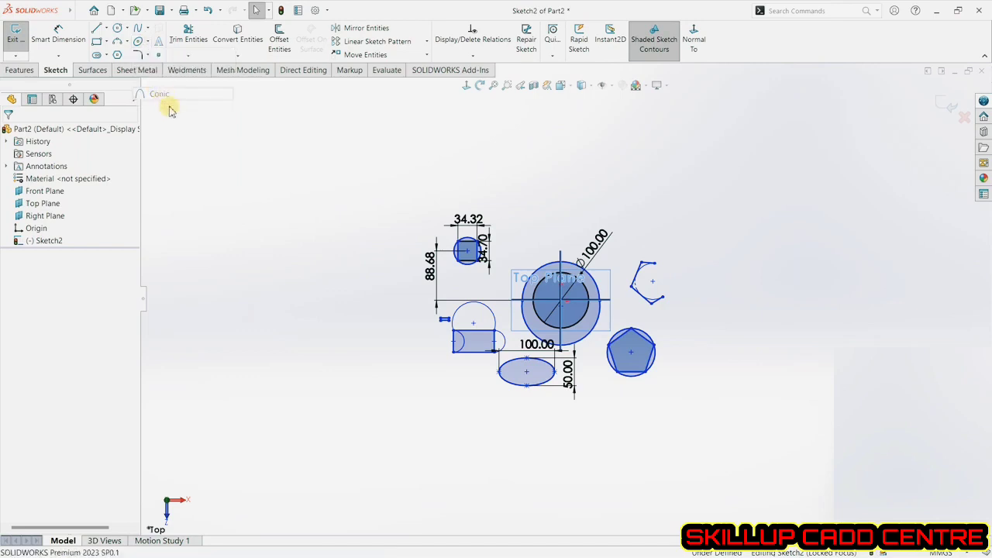
click(284, 306)
click(393, 285)
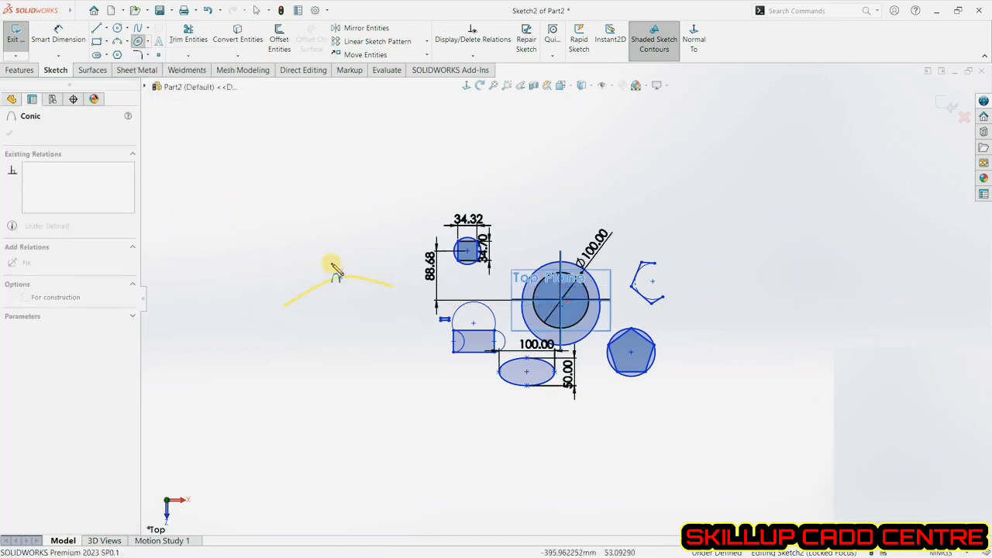
click(326, 222)
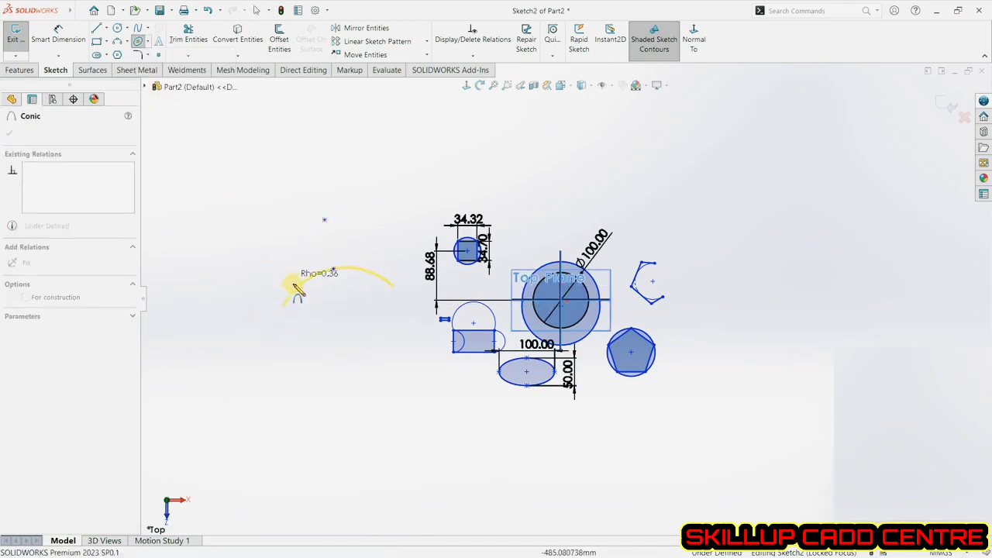
click(302, 259)
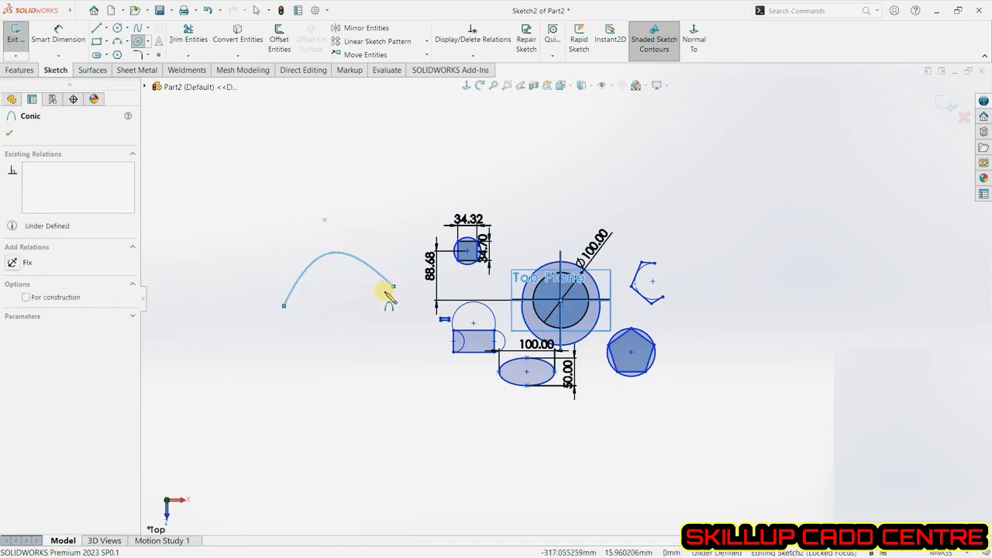
Sketch a second conic arc below the first, curving downward with rho about 0.63.
click(299, 351)
click(404, 346)
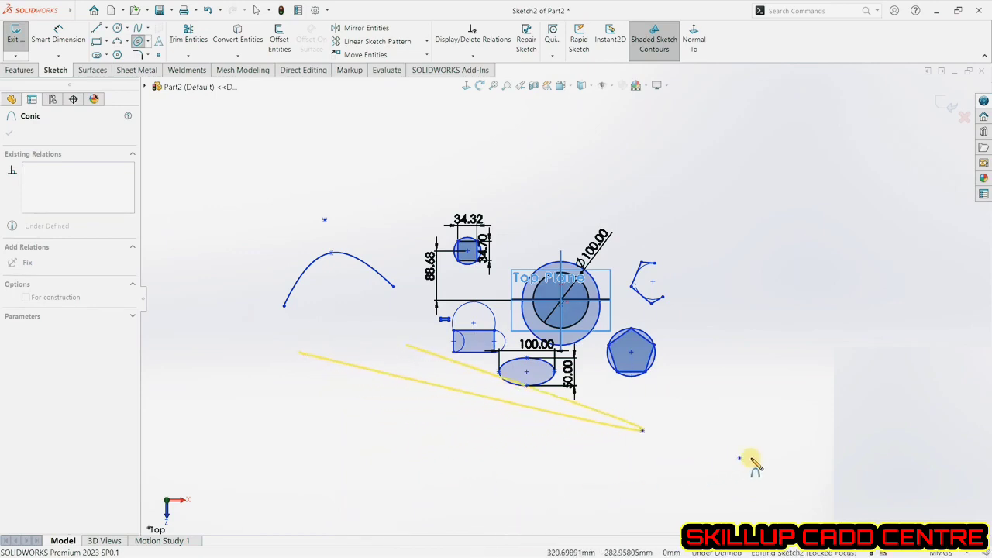
click(365, 422)
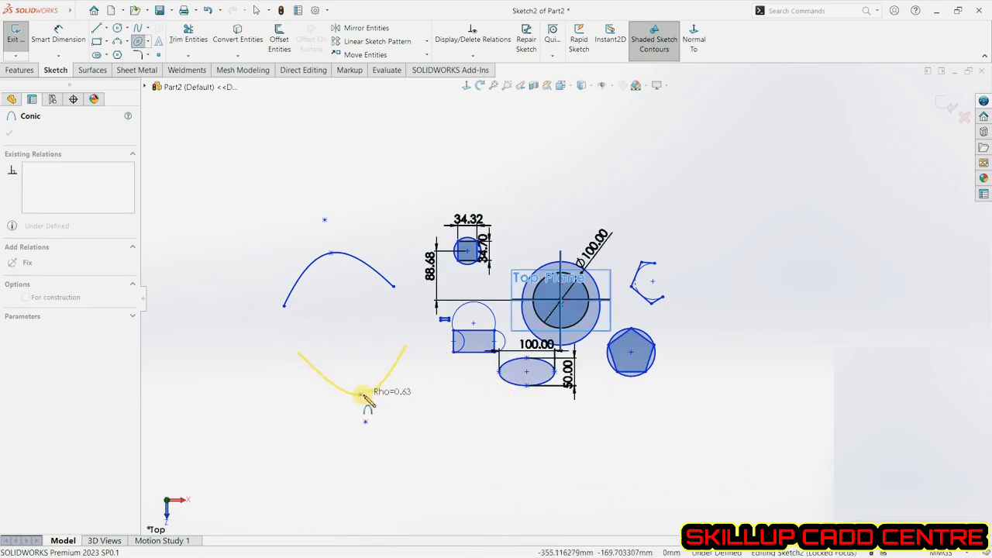
click(366, 393)
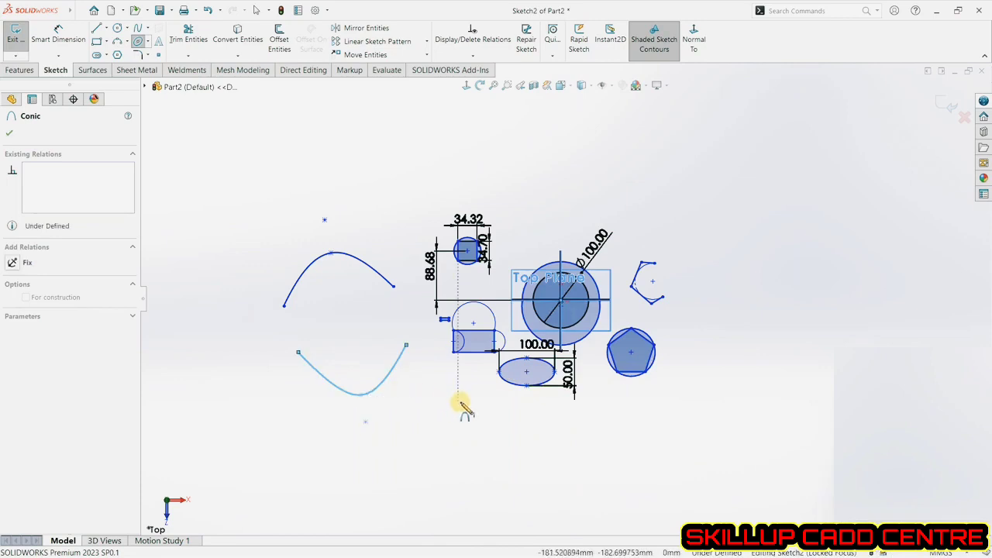
click(7, 136)
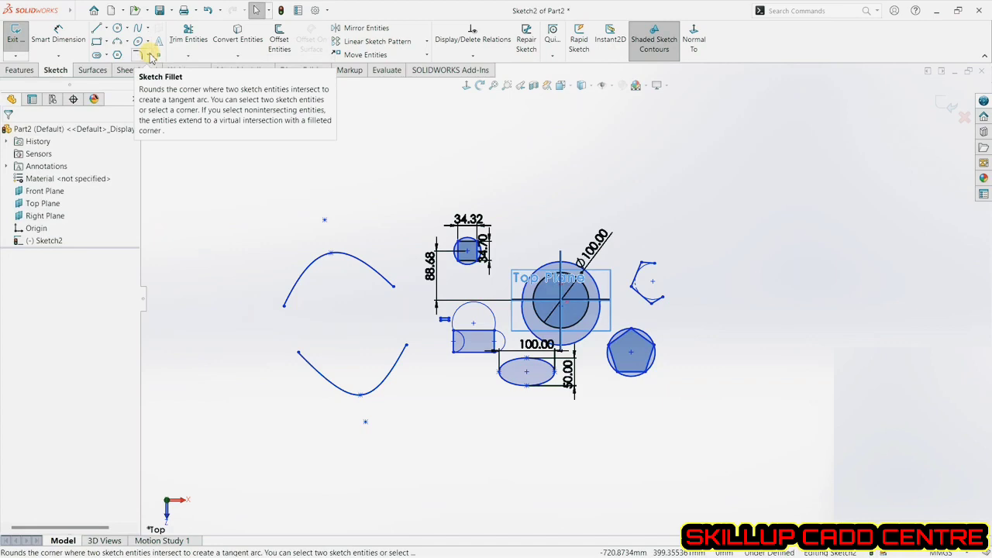
Select every entity in the sketch and delete them all.
drag(243, 177, 710, 470)
key(Delete)
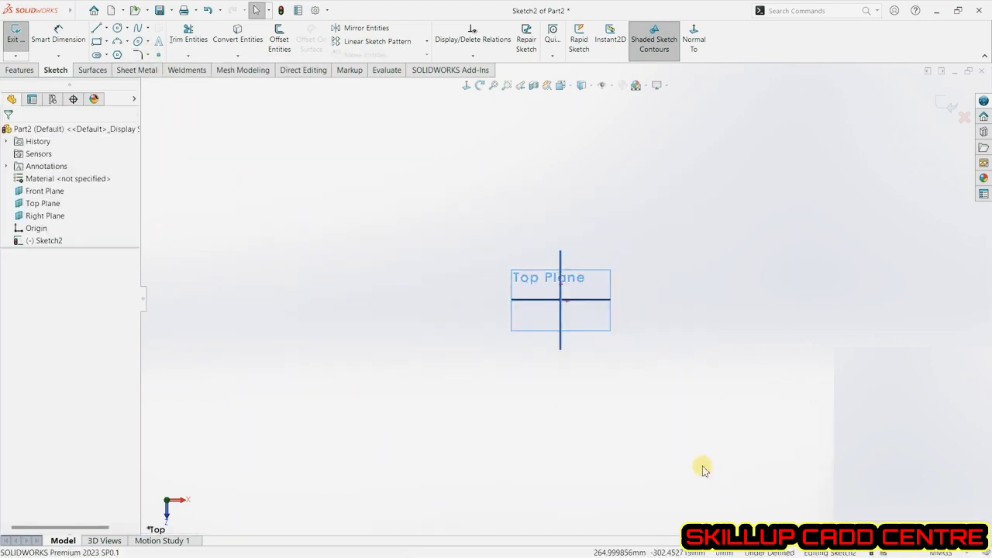
Draw a corner rectangle about 201 mm by 146 mm around the origin.
click(98, 42)
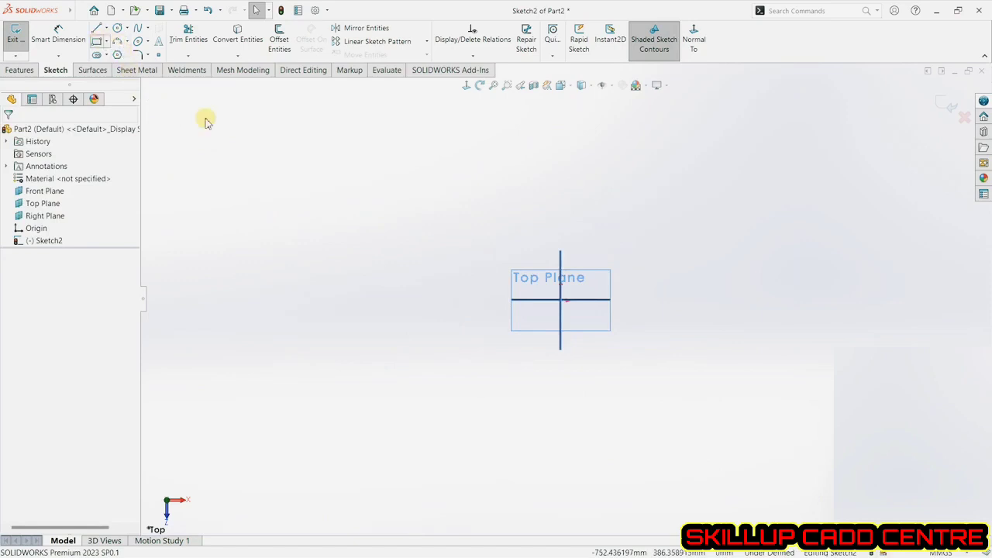
click(504, 260)
click(617, 340)
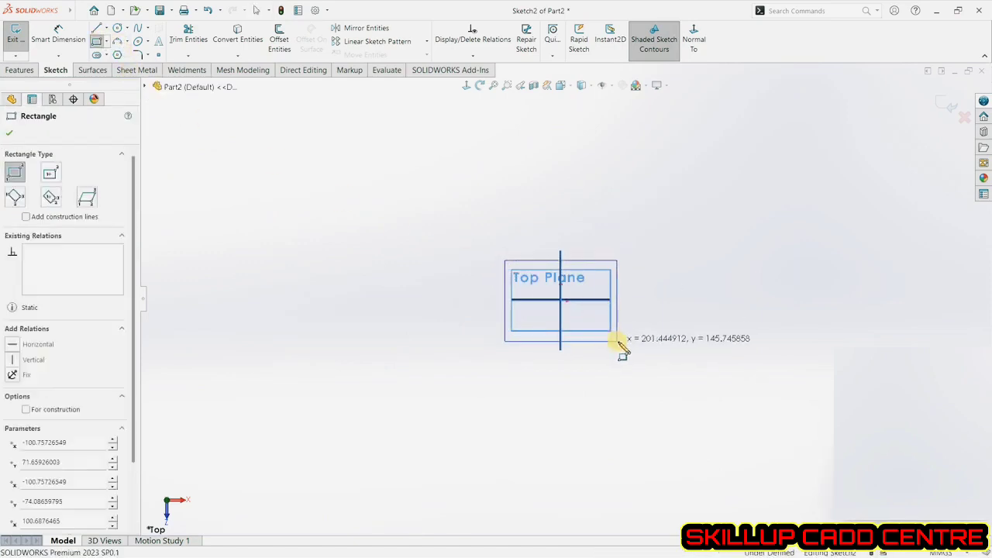
scroll(620, 341, down, 4)
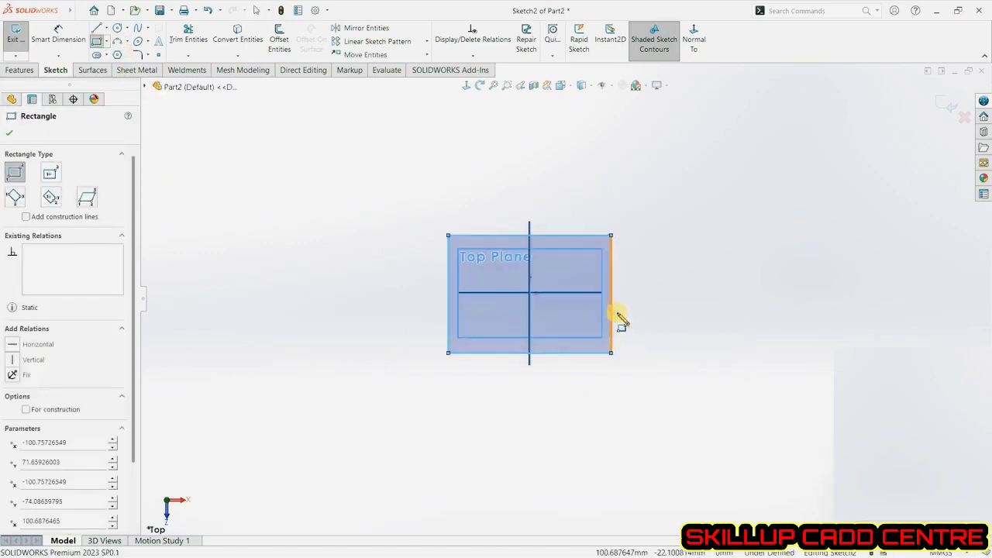
click(14, 135)
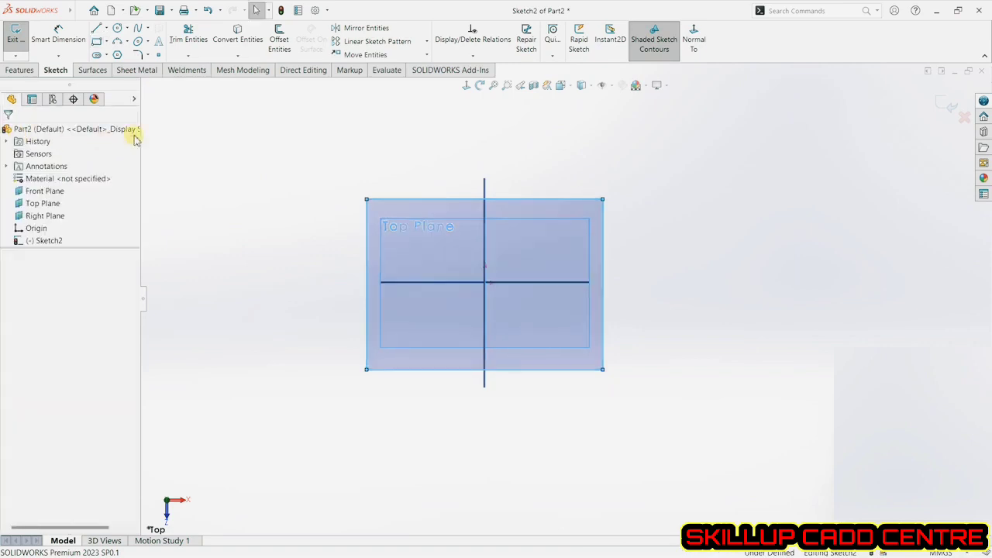
Fillet all four corners of the rectangle with a 20 mm sketch fillet.
click(148, 55)
click(166, 69)
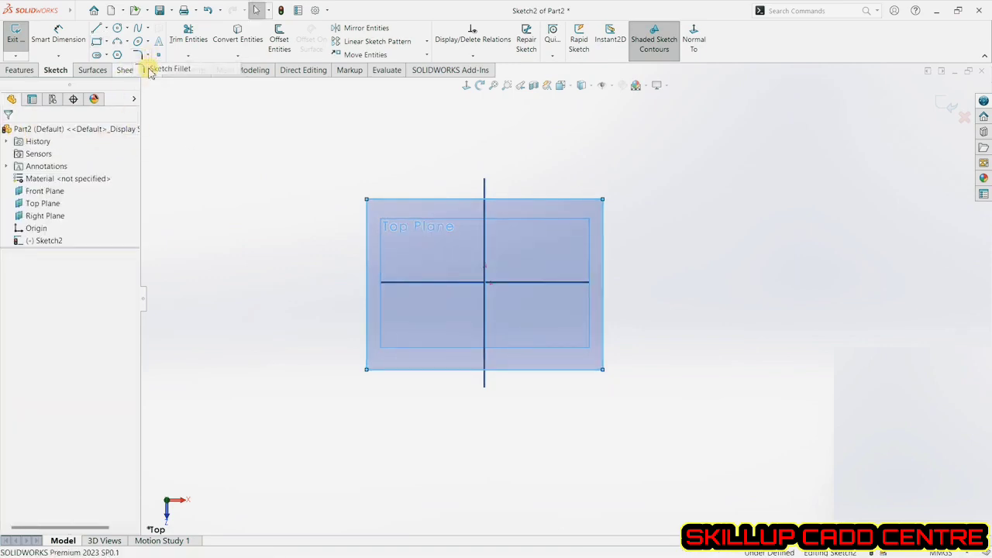
click(409, 200)
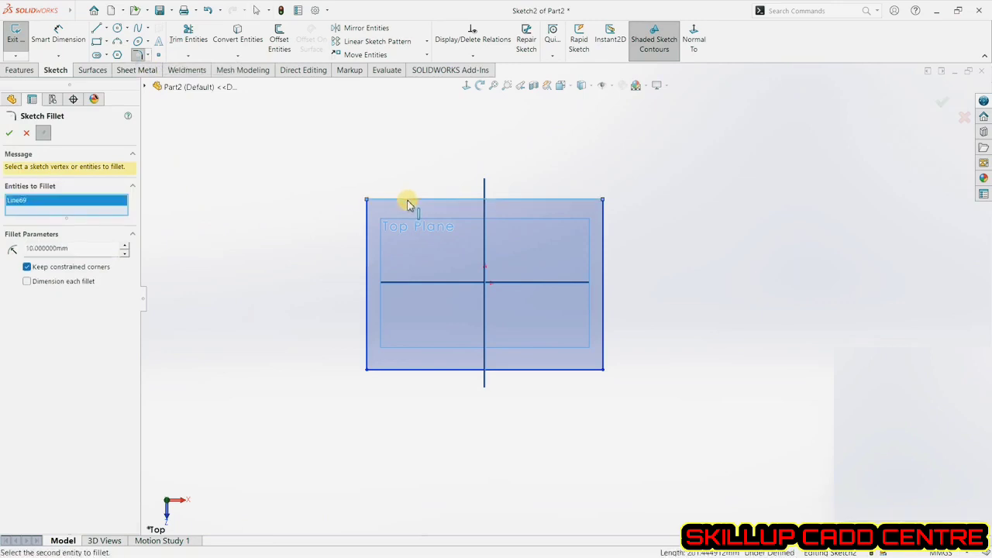
click(369, 219)
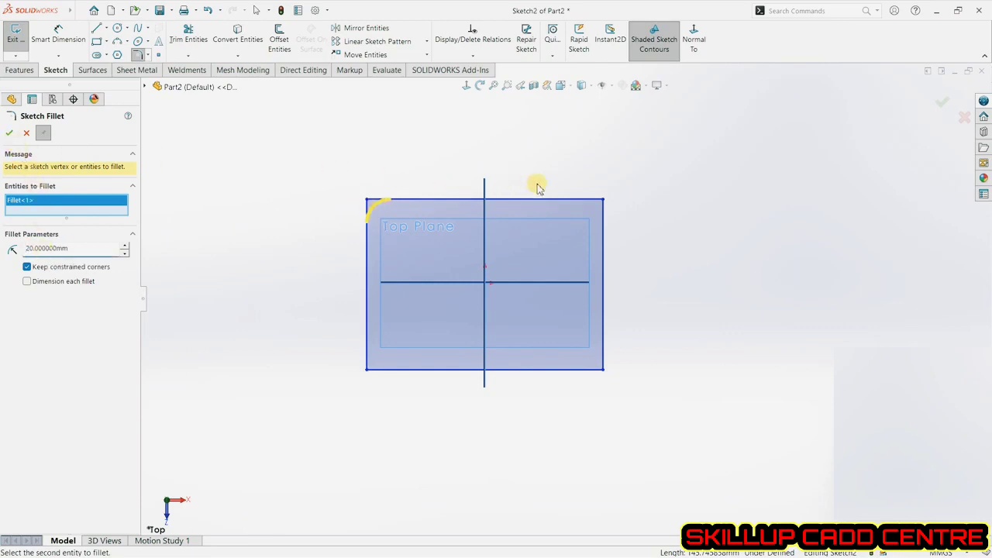
click(606, 204)
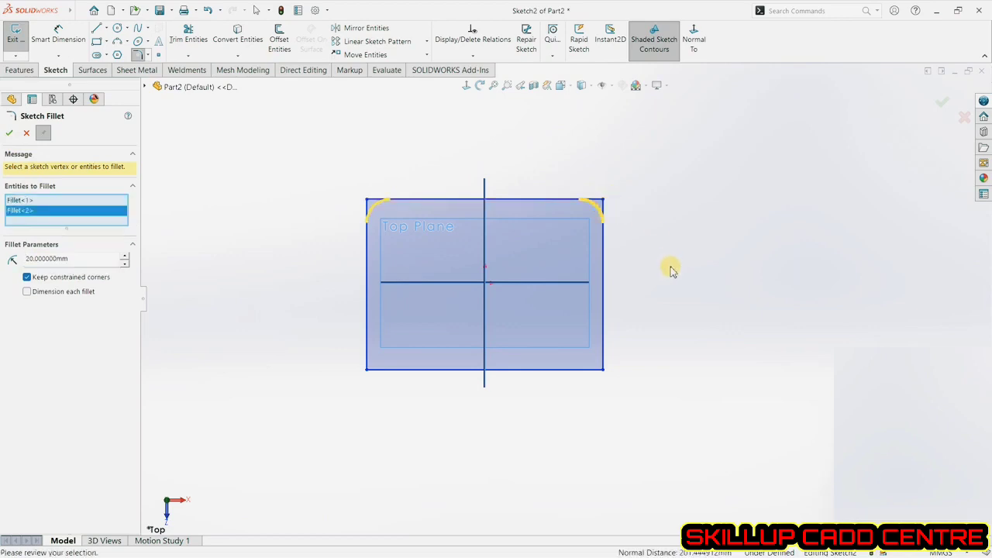
click(602, 367)
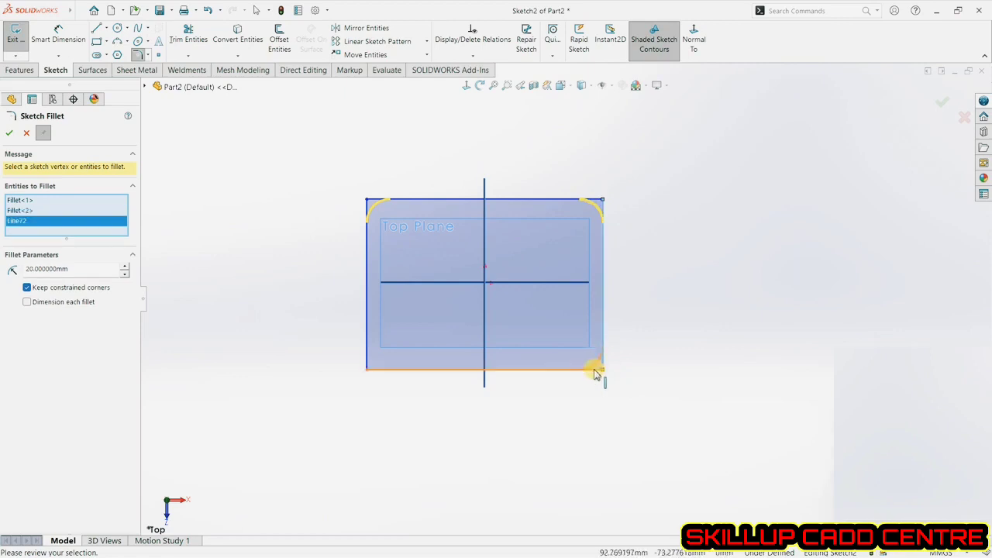
drag(315, 348, 403, 399)
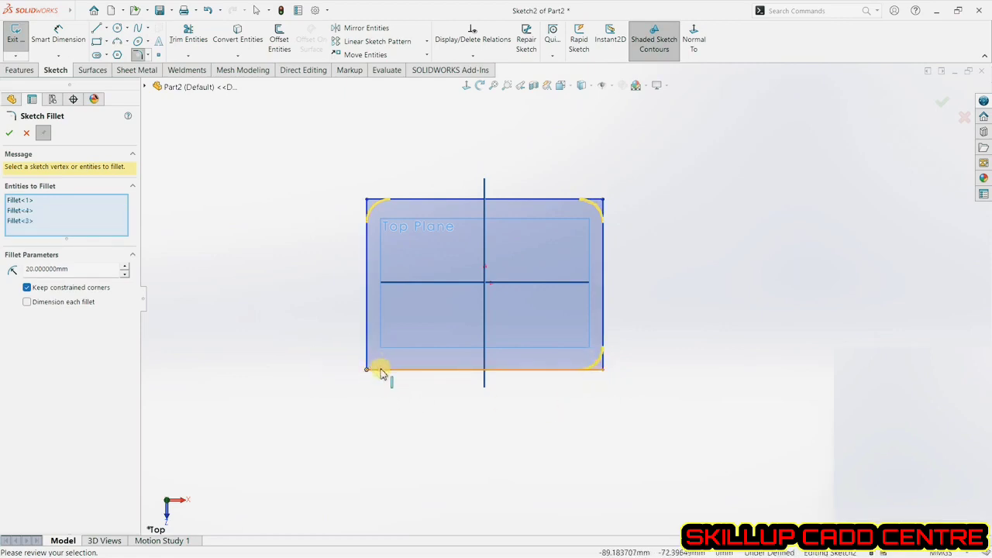
click(380, 373)
click(367, 356)
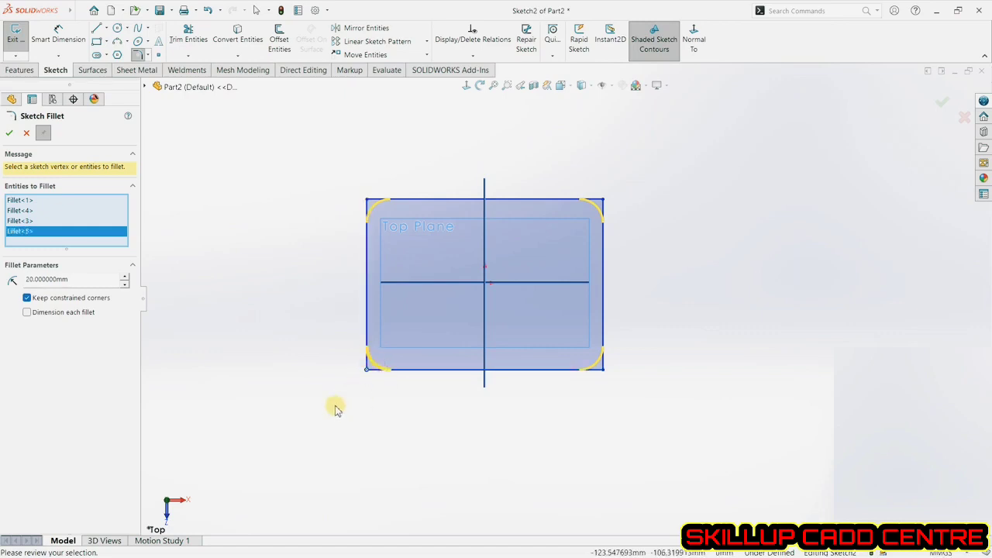
click(9, 133)
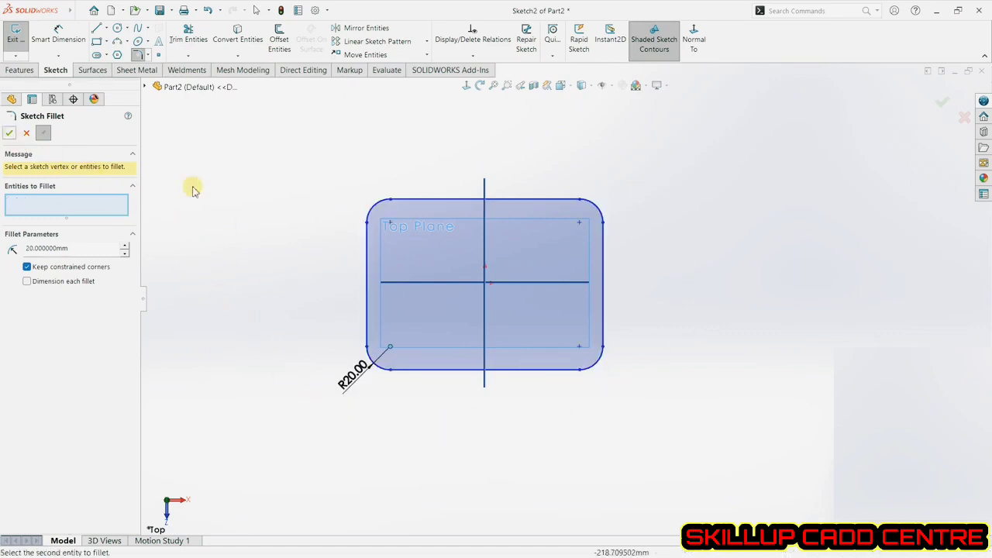
click(27, 134)
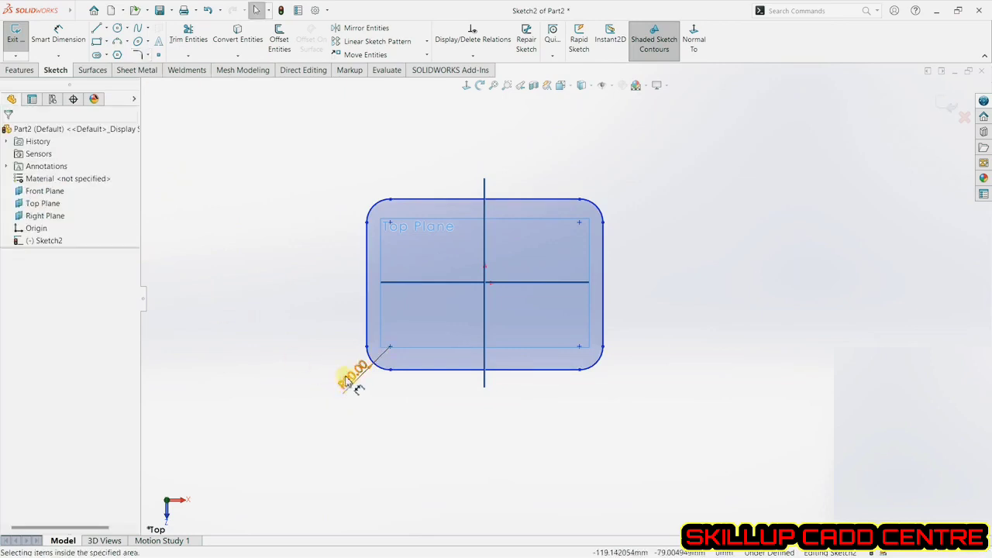
Set the corner fillet radius to 30 mm.
double_click(346, 380)
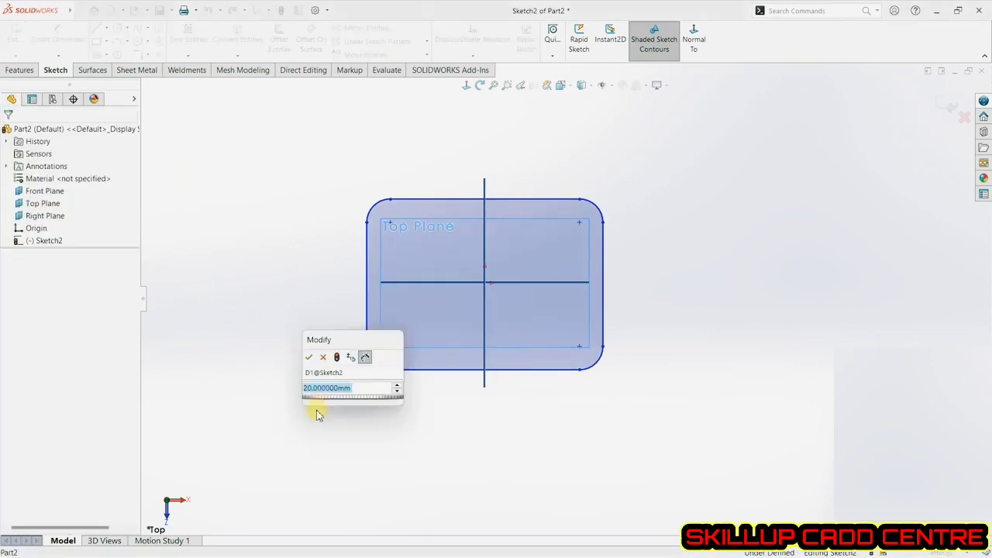
text(30)
key(Return)
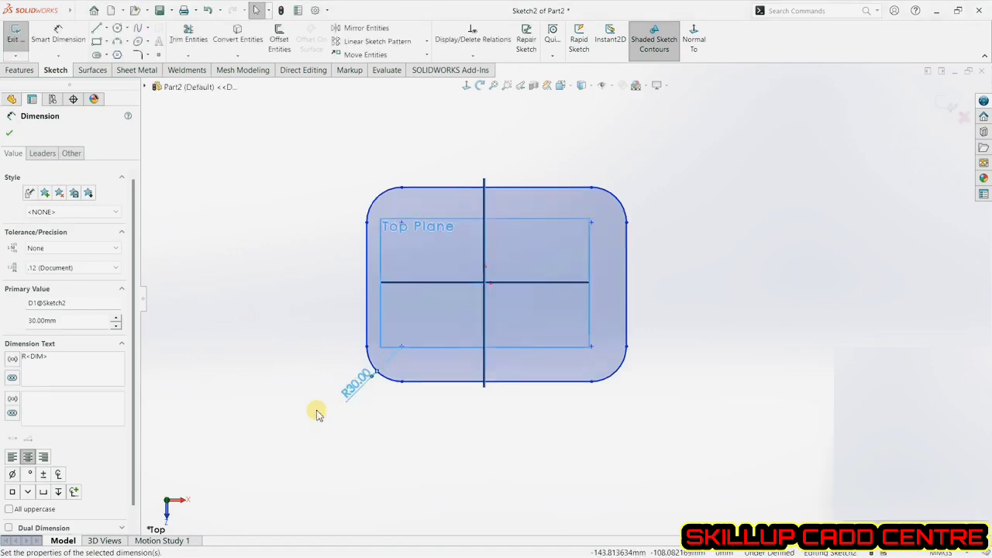
click(638, 411)
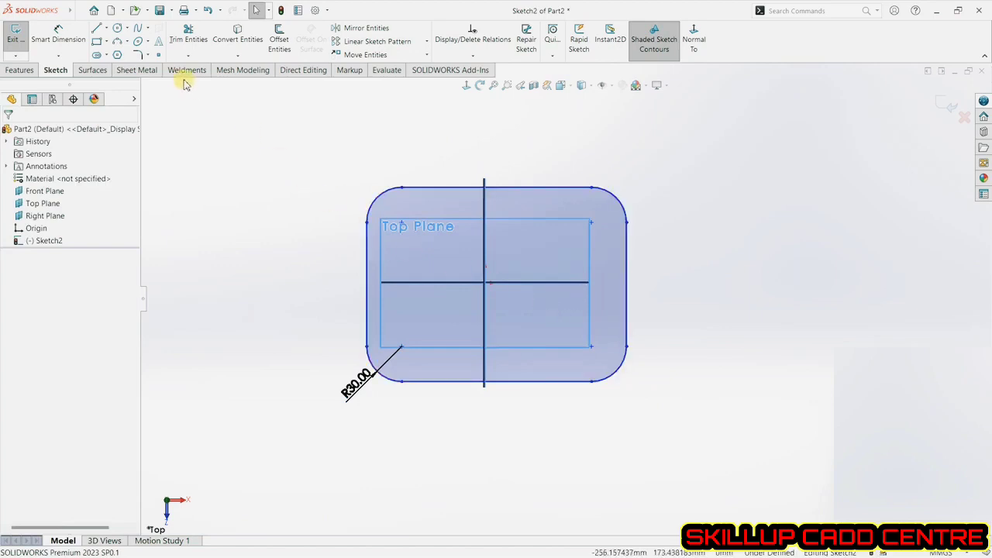
Undo the corner fillets on the rectangle.
click(208, 12)
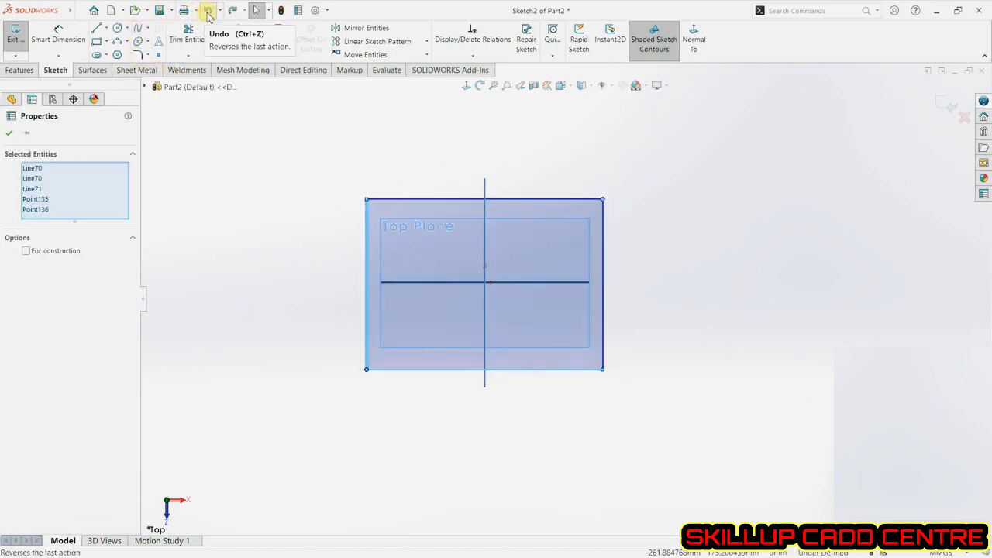
click(220, 106)
Chamfer the rectangle's top-left corner with equal distances of 10 mm.
click(148, 55)
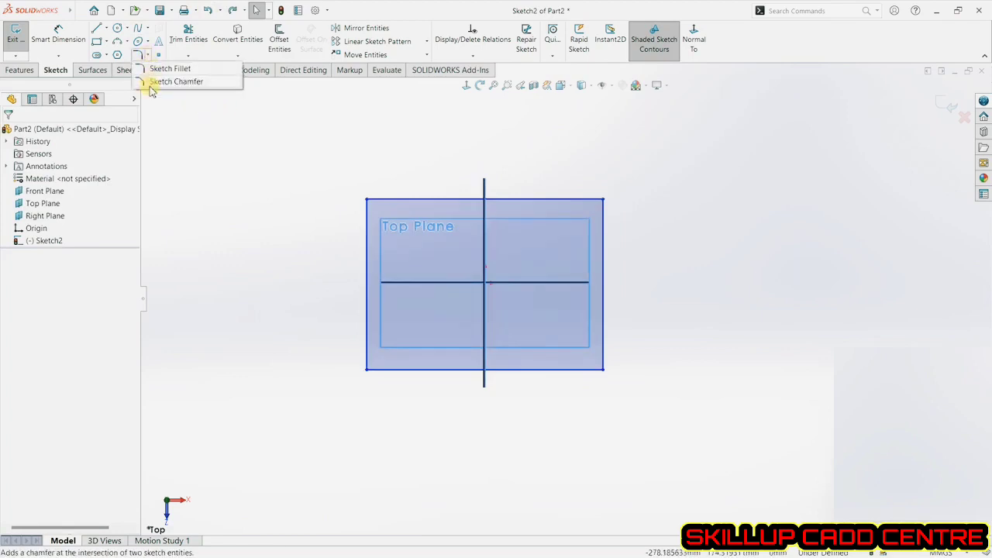
click(155, 81)
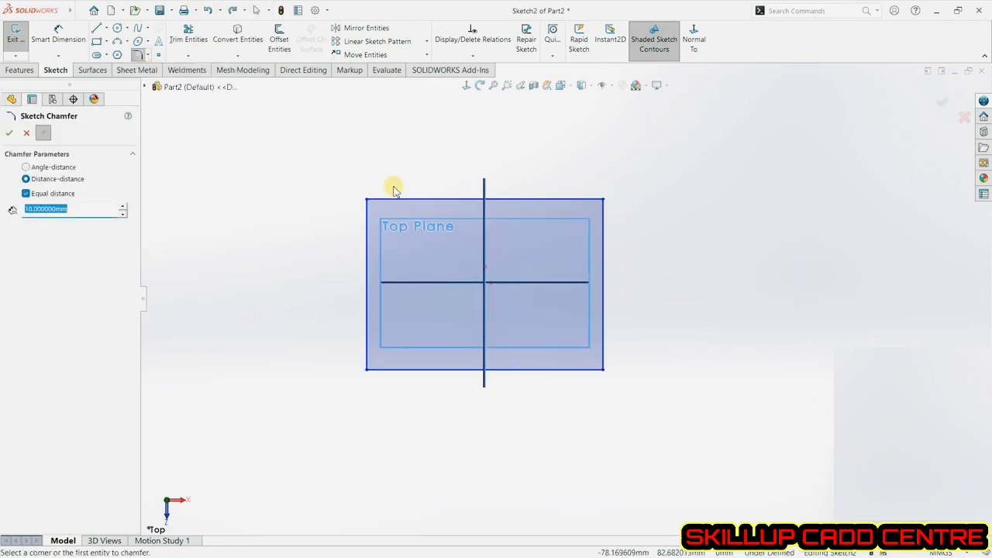
click(53, 168)
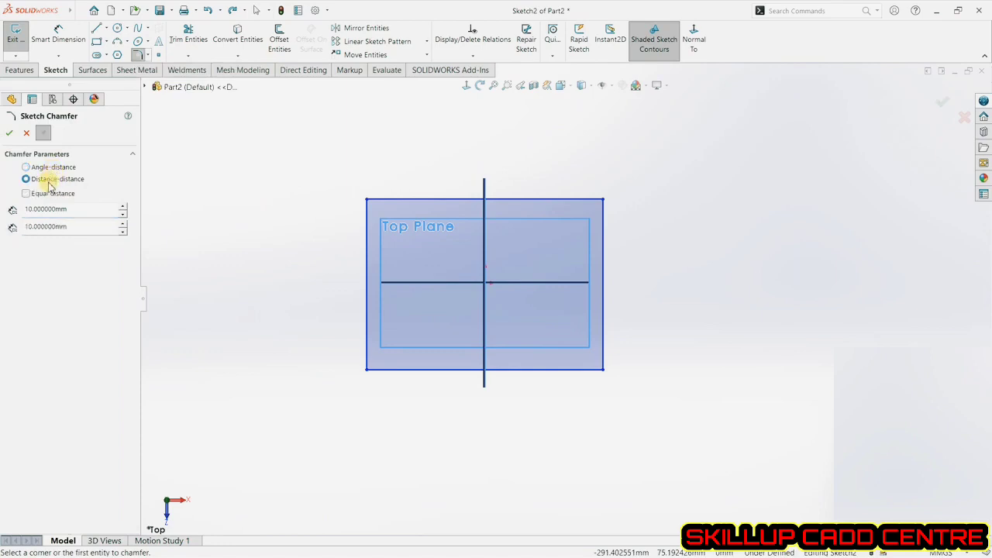
click(47, 194)
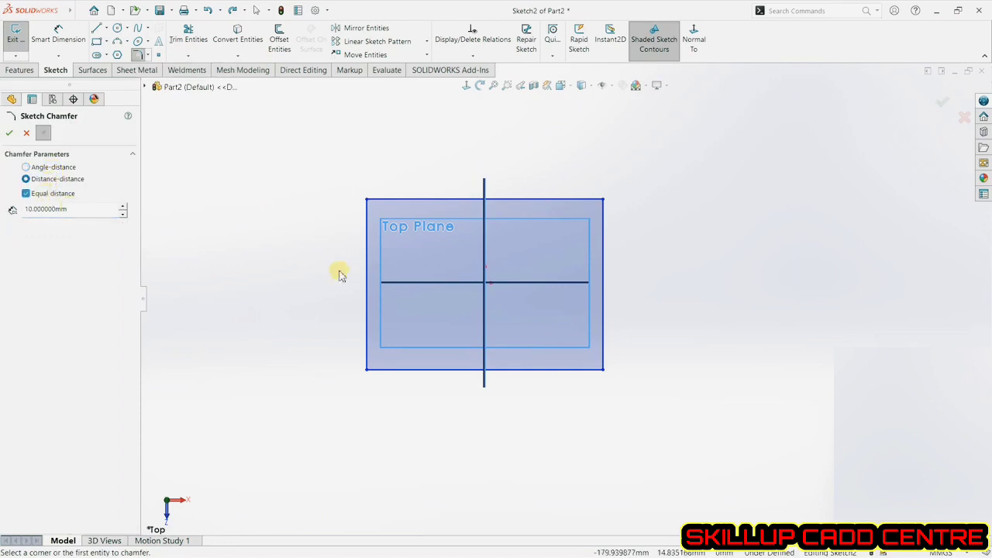
click(372, 200)
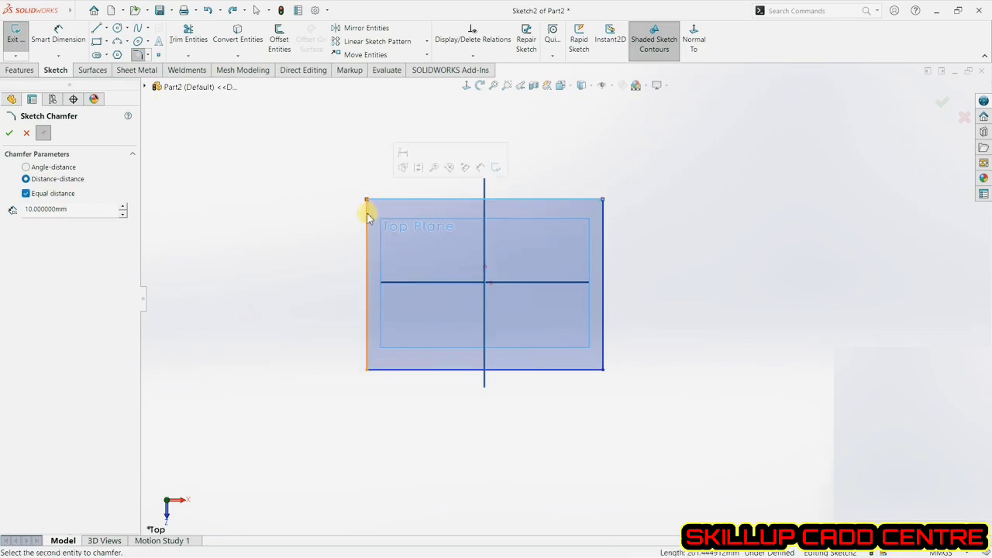
click(367, 217)
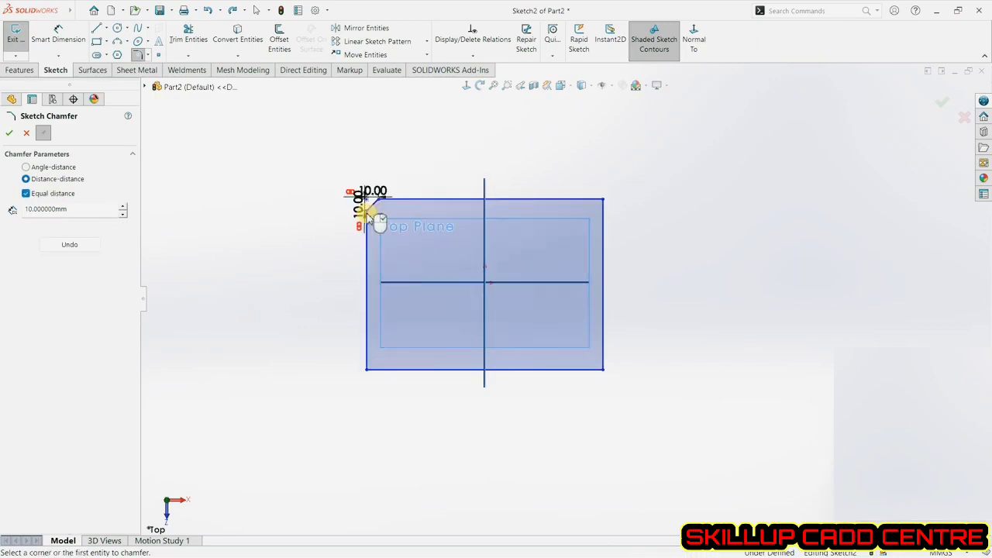
Chamfer the top-right corner with unequal distances of 20 mm and 10 mm.
click(55, 199)
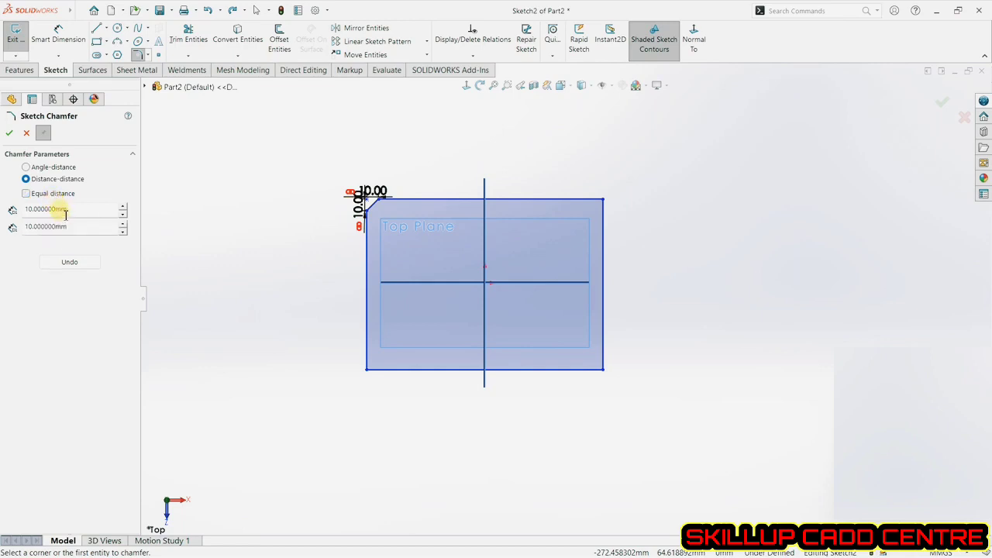
double_click(67, 210)
click(584, 203)
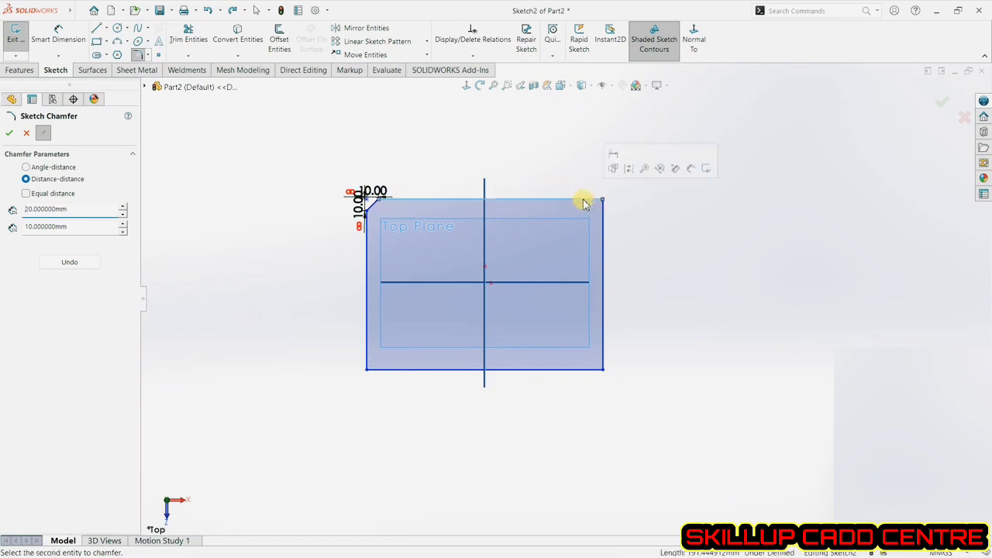
click(603, 236)
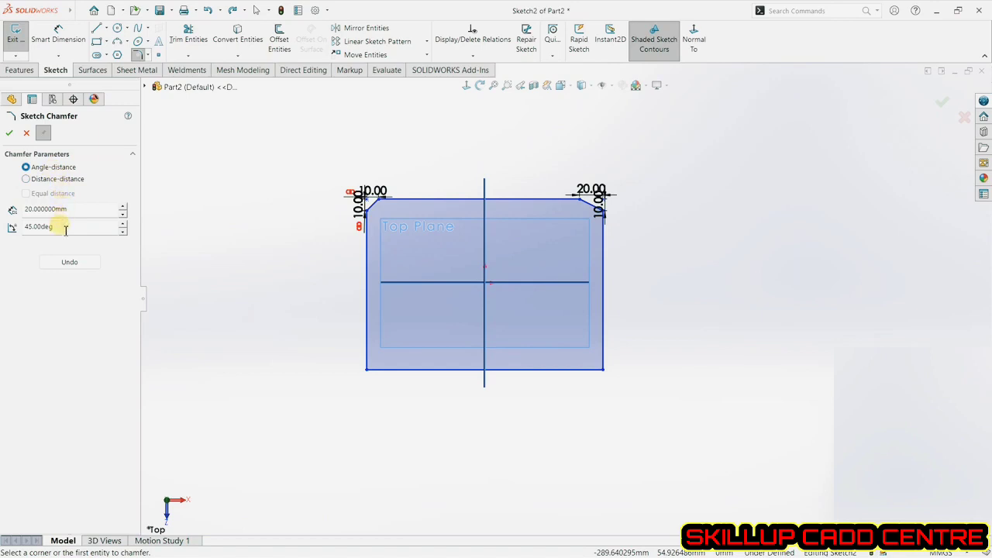
Chamfer the bottom-right corner using angle-distance with 20 mm and 45°.
click(578, 372)
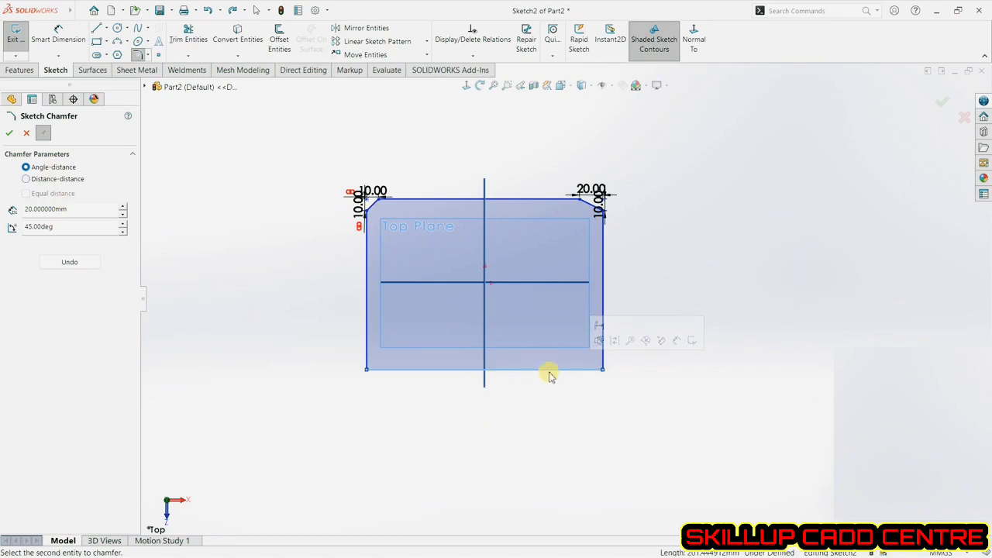
click(603, 320)
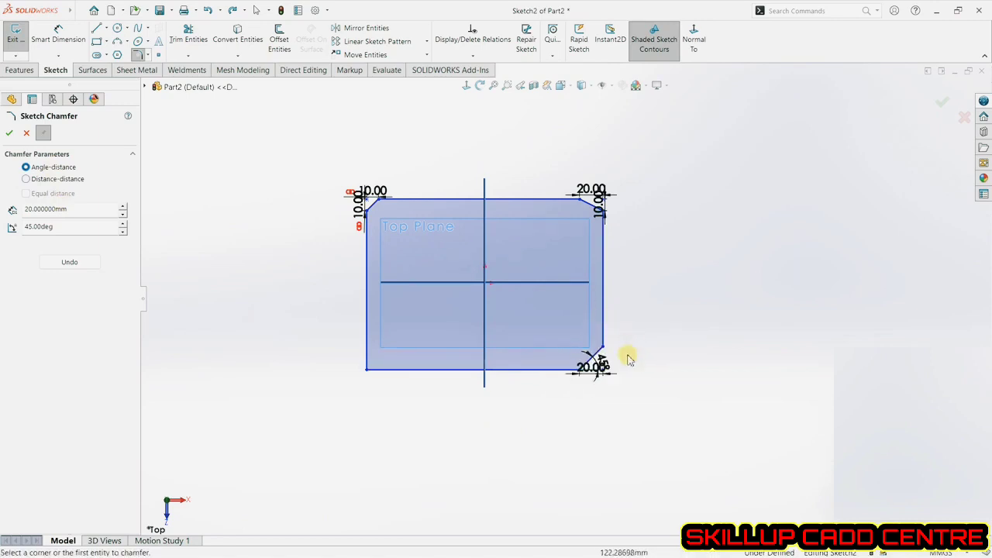
scroll(614, 390, down, 5)
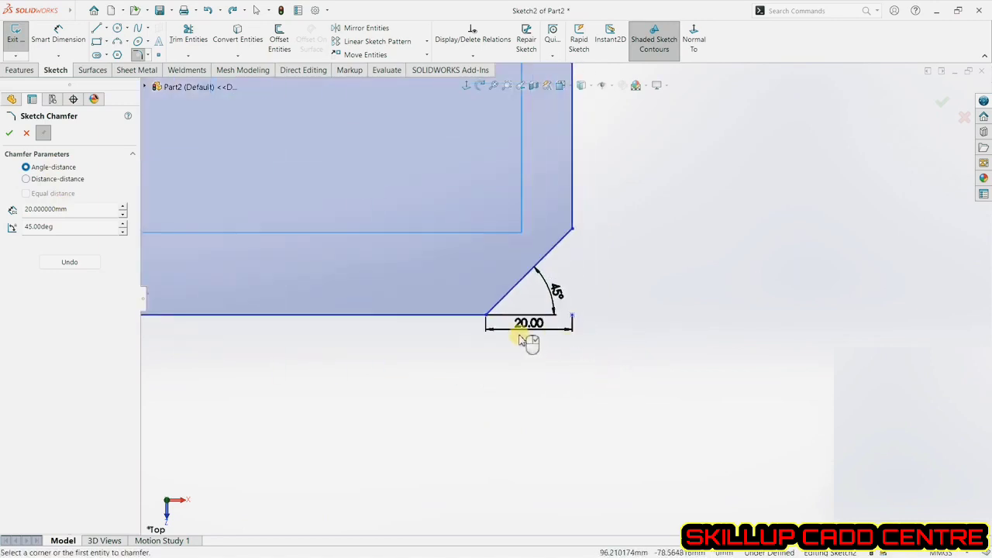
Close the Sketch Chamfer command, keeping the three corner chamfers.
scroll(629, 401, up, 2)
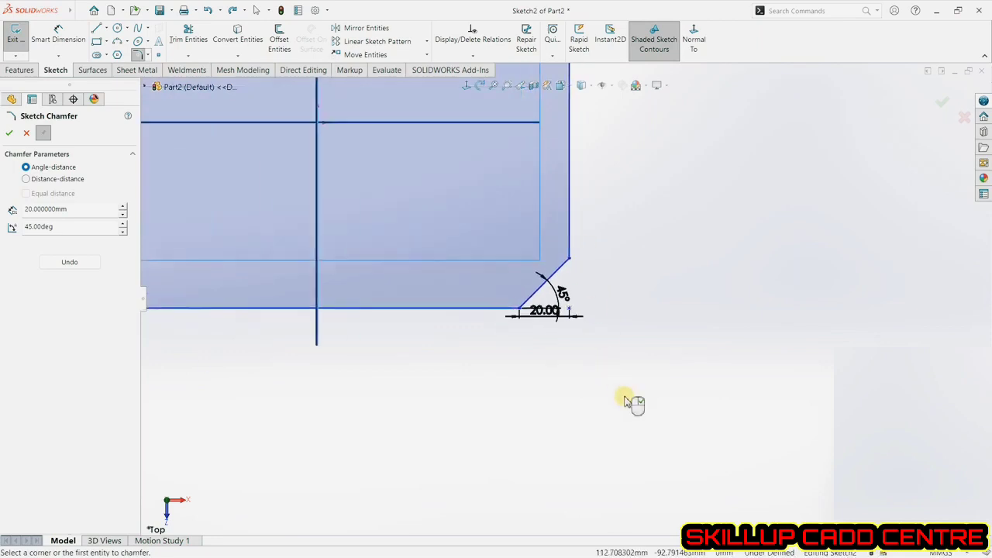
scroll(629, 402, up, 3)
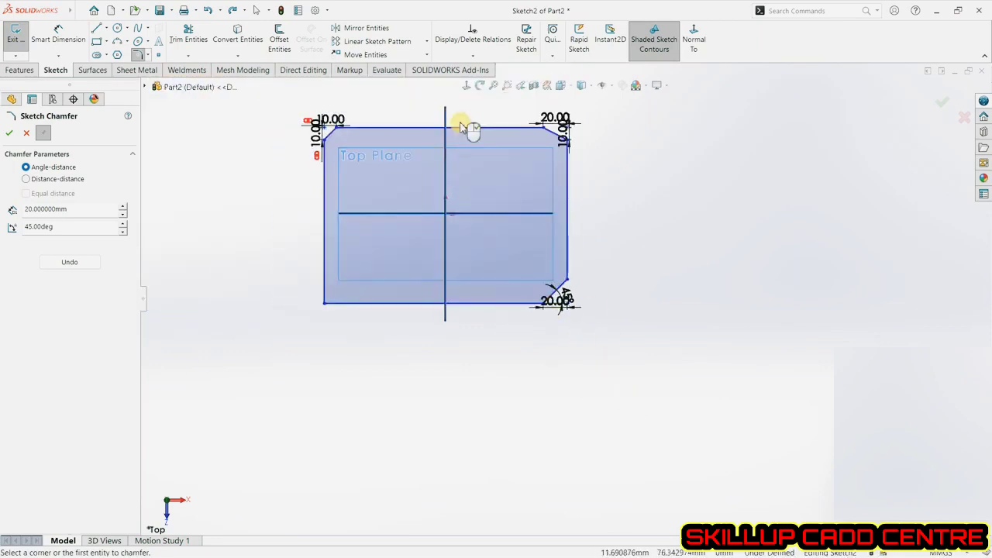
scroll(465, 124, down, 2)
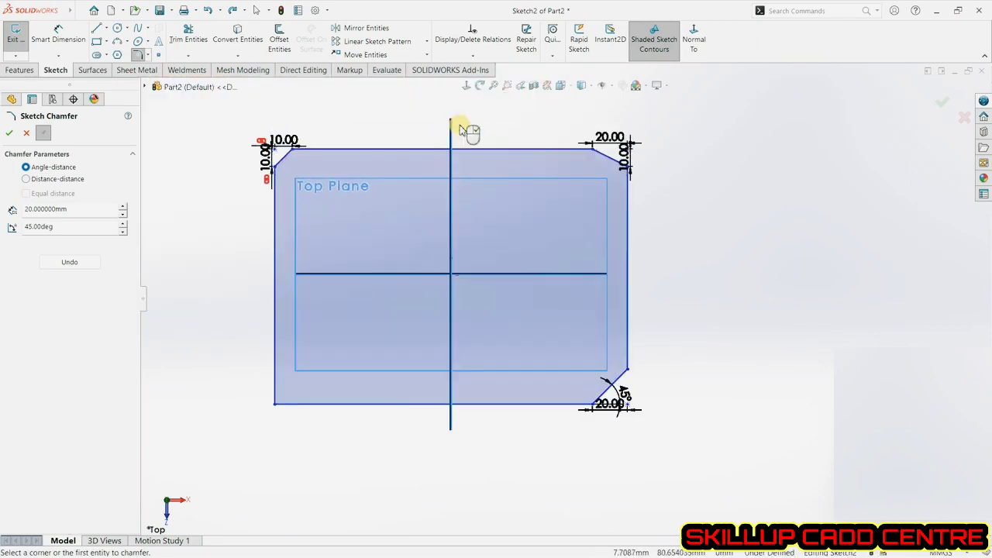
click(10, 132)
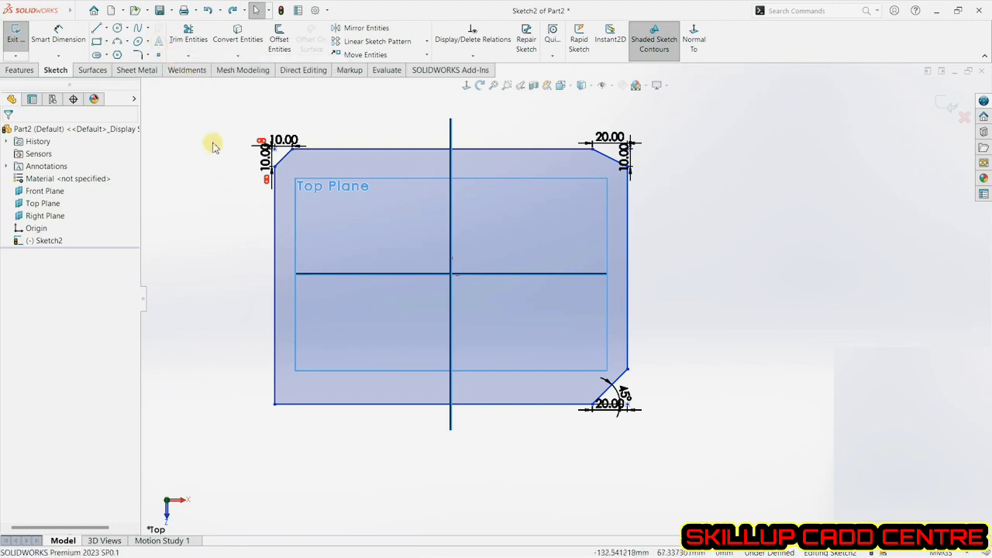
Add sketch text "CAD CAM" without the document font, with a custom height, running along the rectangle's top edge.
click(165, 44)
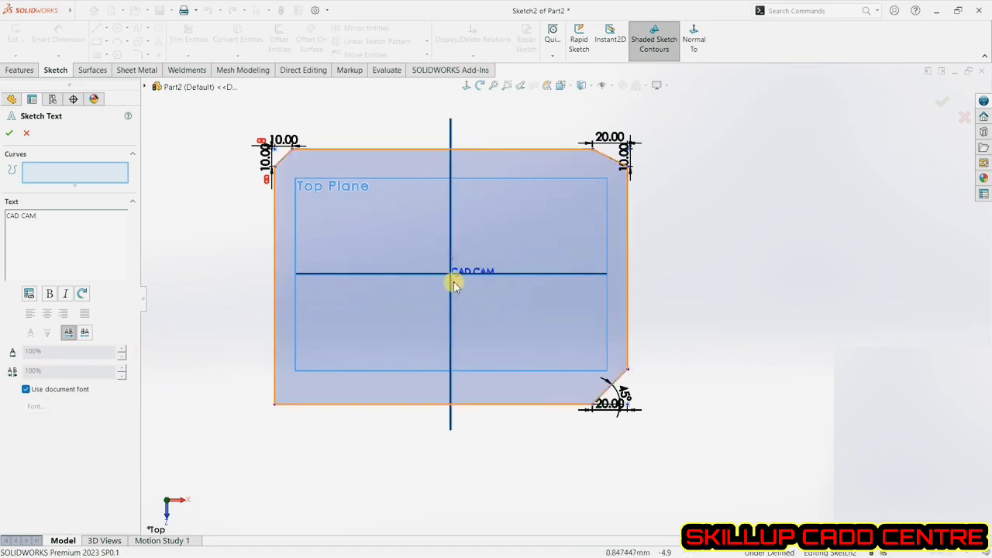
click(30, 392)
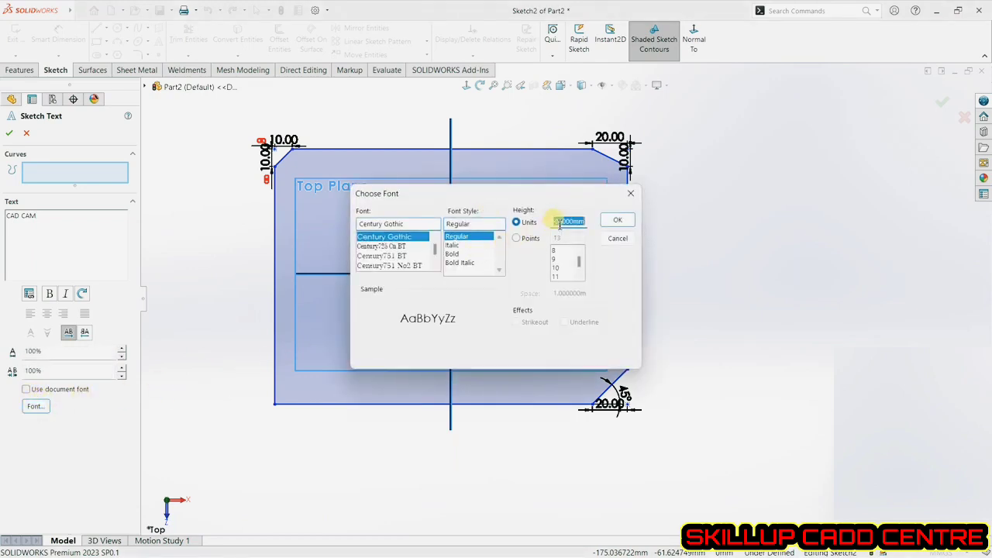
drag(558, 223, 648, 228)
key(Return)
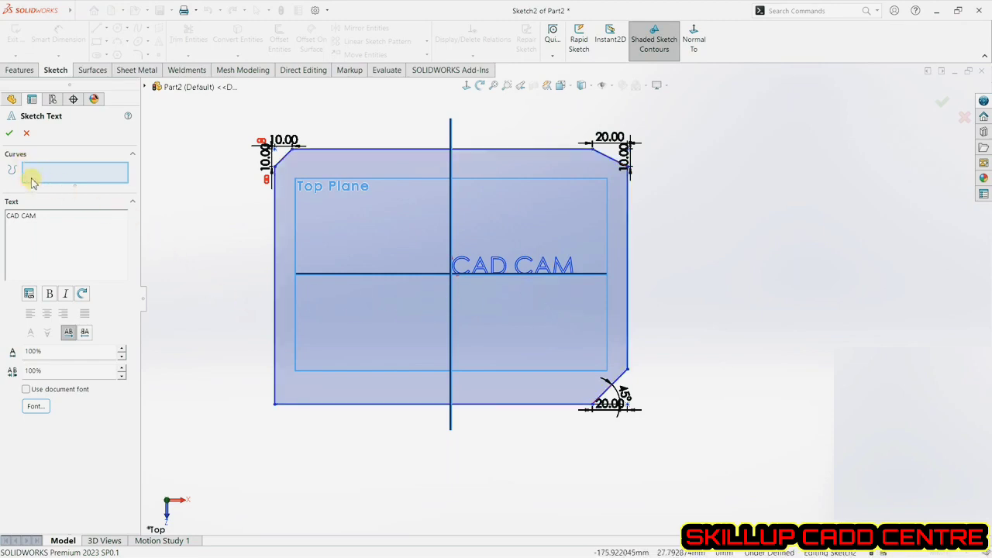
click(538, 149)
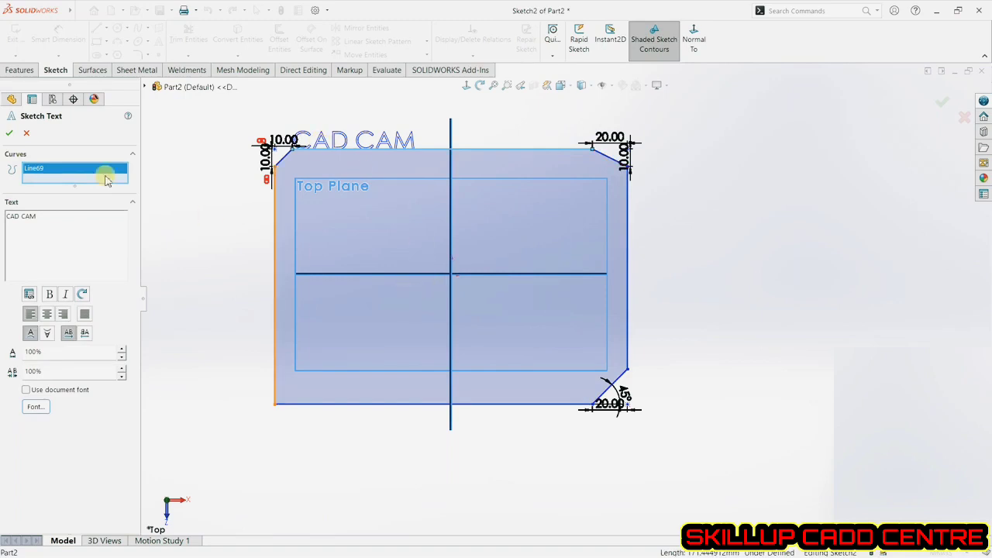
click(11, 133)
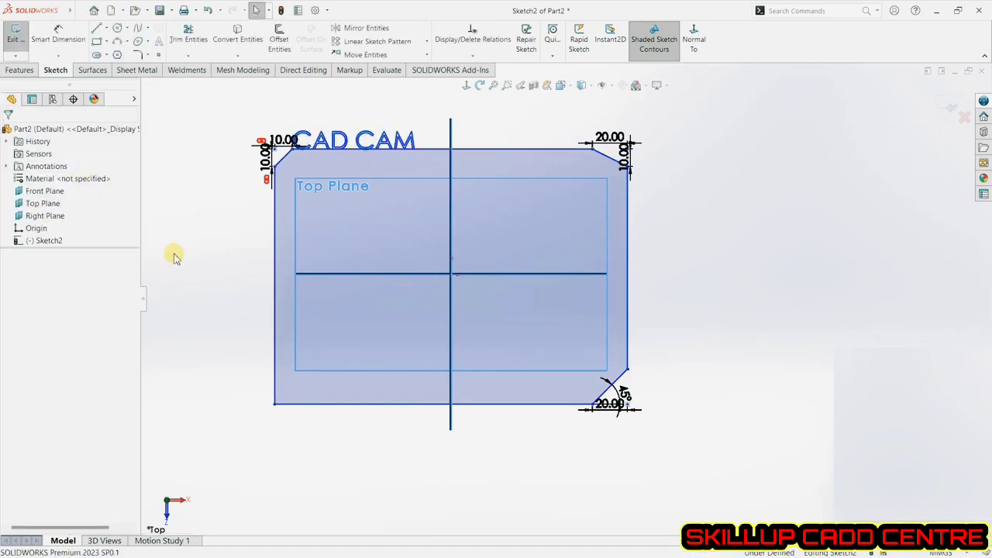
Draw a three-point arc of about 67 mm radius to the right of the rectangle.
click(119, 42)
click(715, 298)
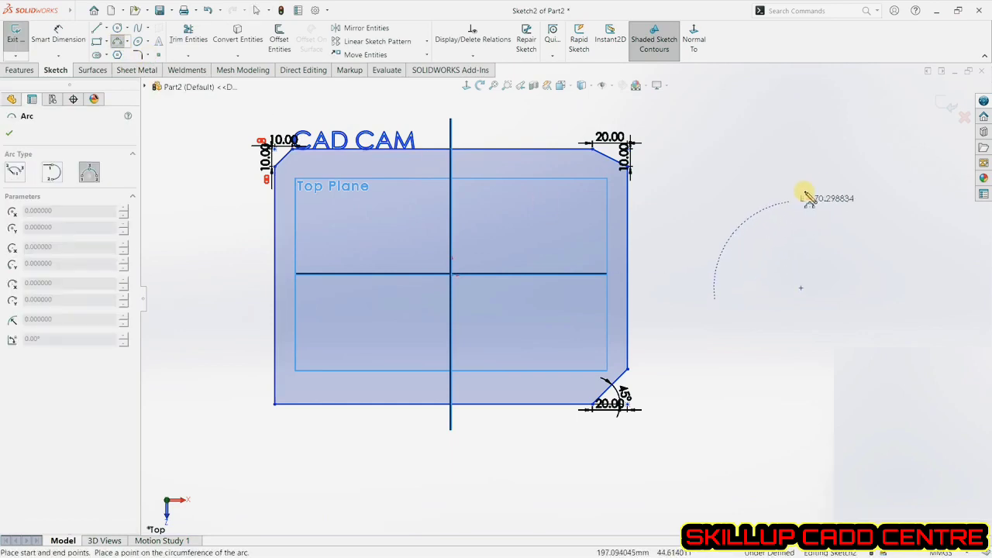
click(856, 166)
click(748, 196)
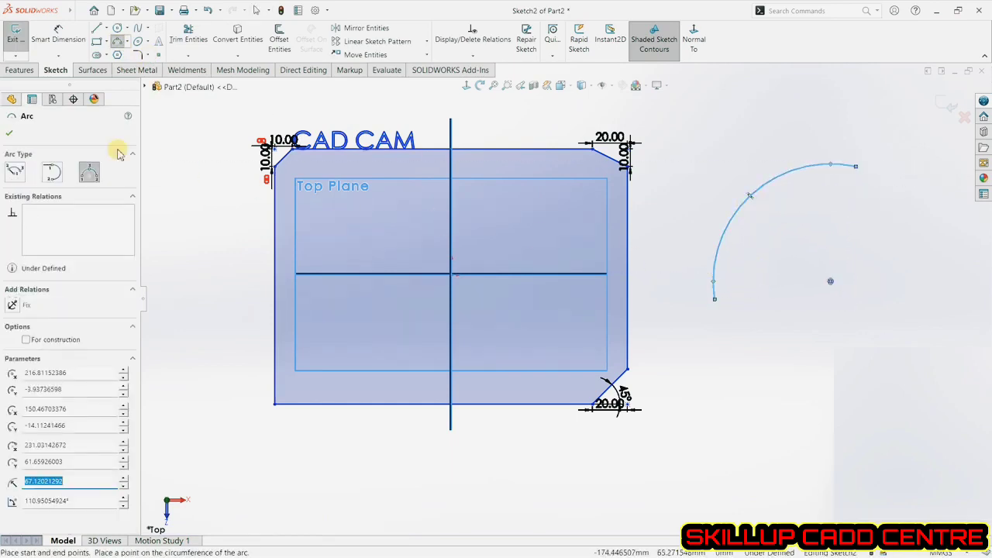
click(9, 137)
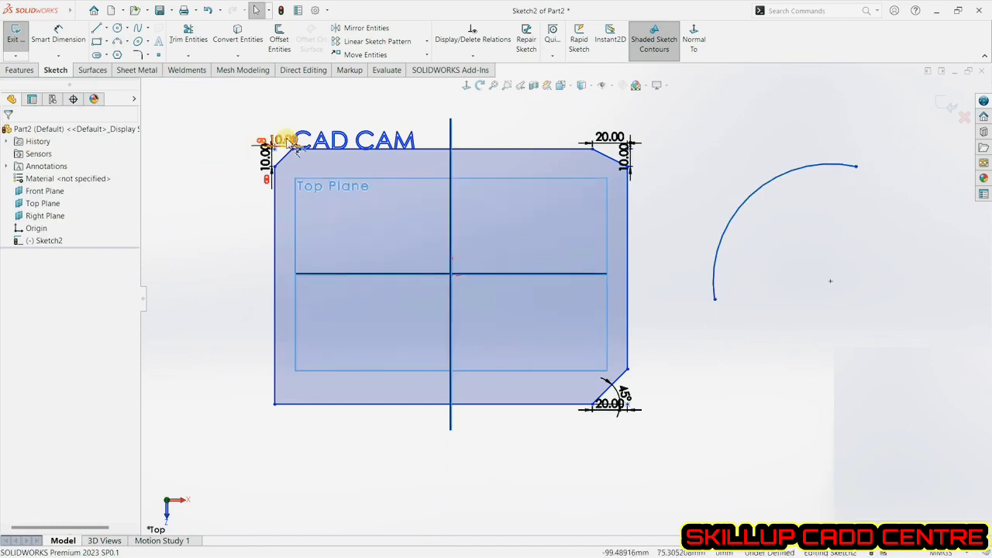
Edit the sketch text so it follows the new arc instead of the top edge, and make it bold.
double_click(334, 141)
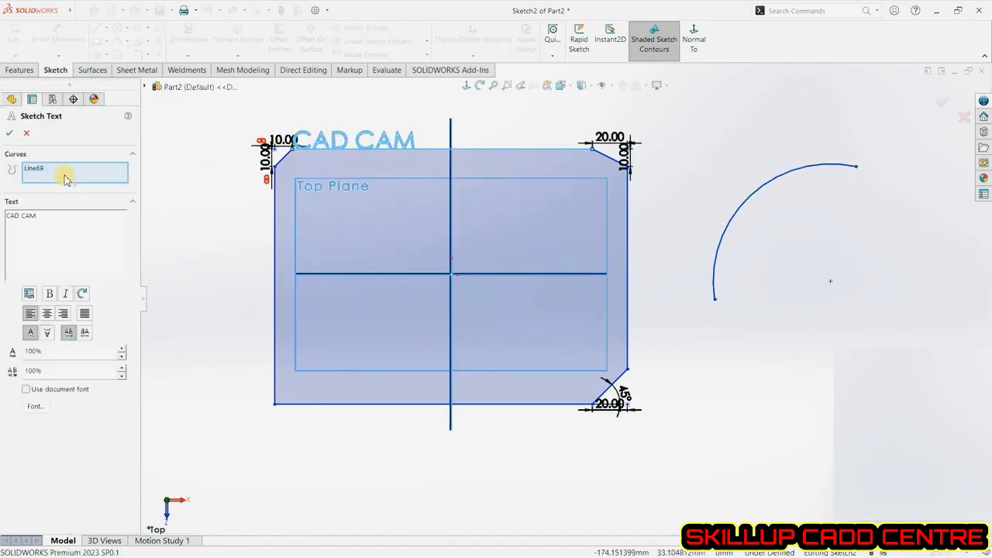
right_click(66, 179)
click(96, 183)
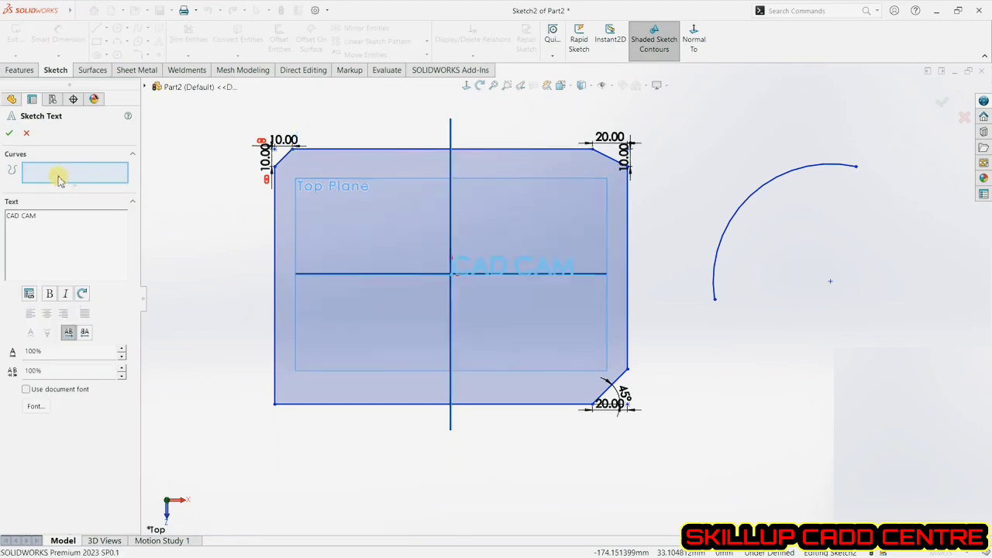
right_click(52, 175)
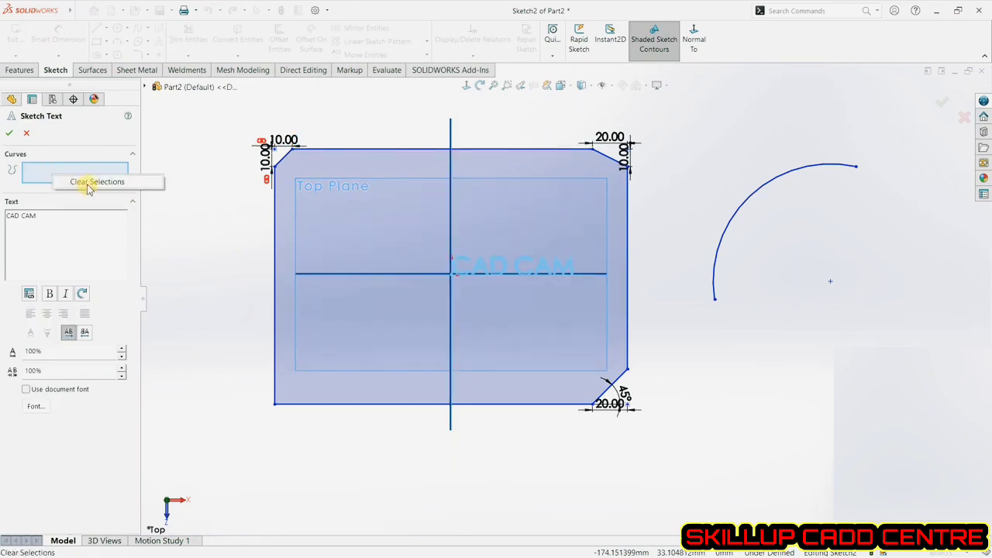
click(88, 186)
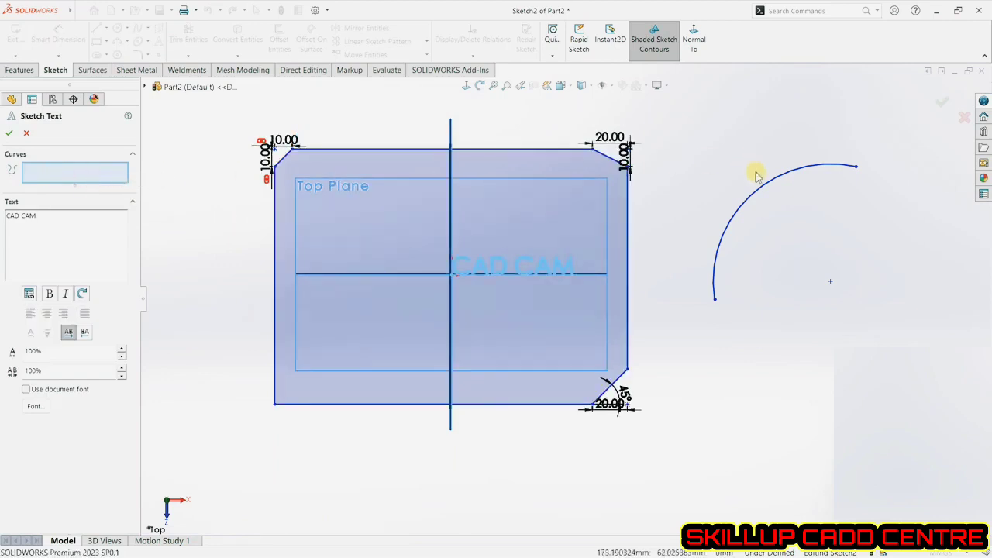
click(727, 232)
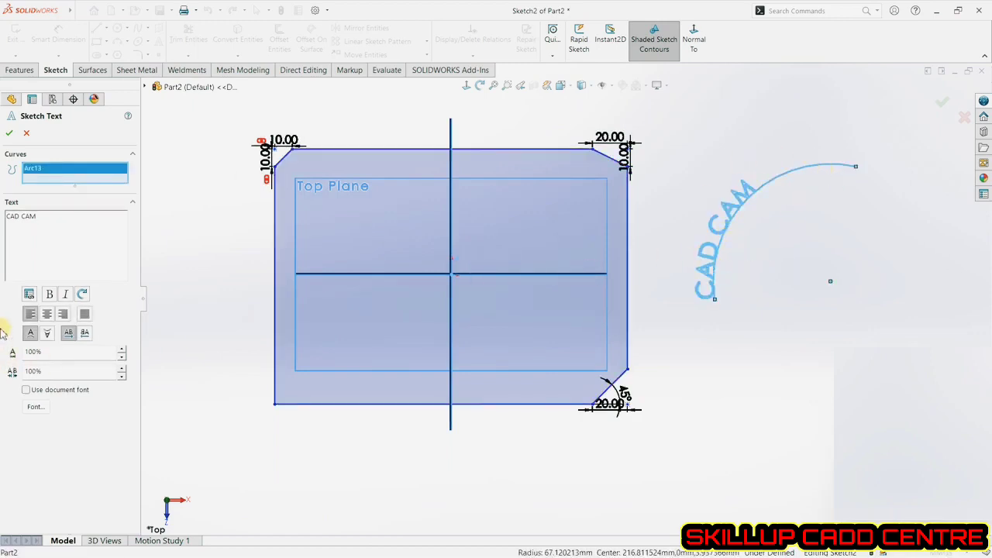
drag(44, 229, 7, 219)
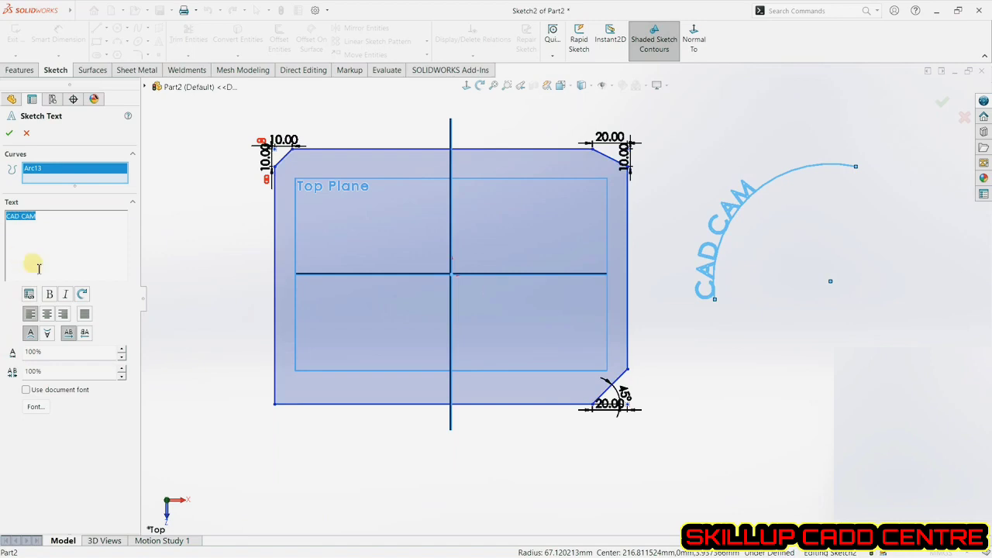
click(50, 294)
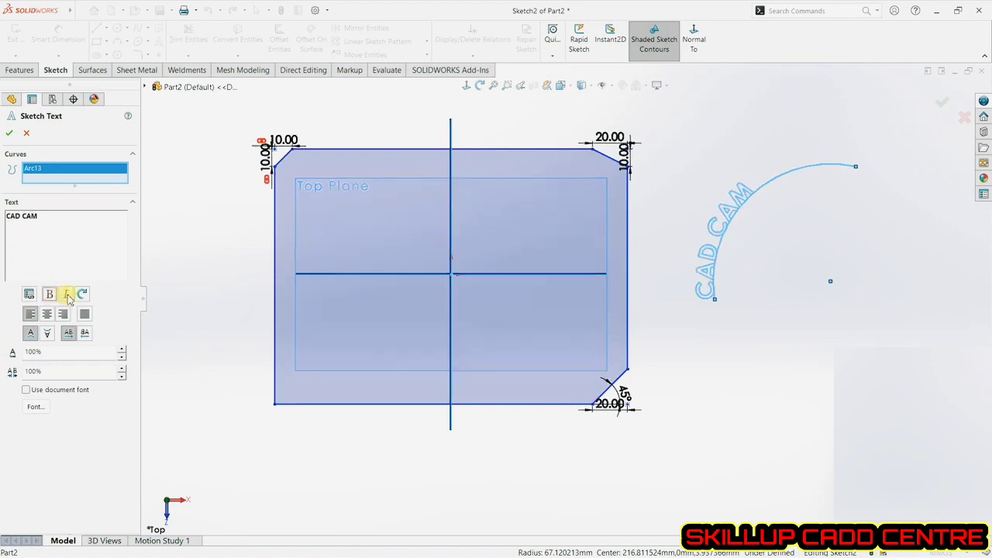
Try flipping the text vertically and horizontally, restoring the normal orientation each time.
click(46, 333)
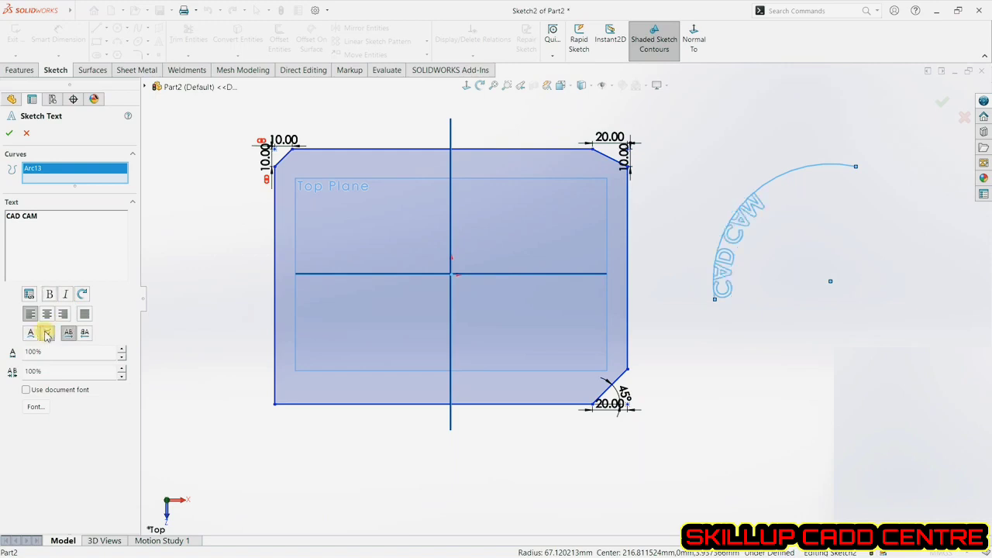
click(32, 334)
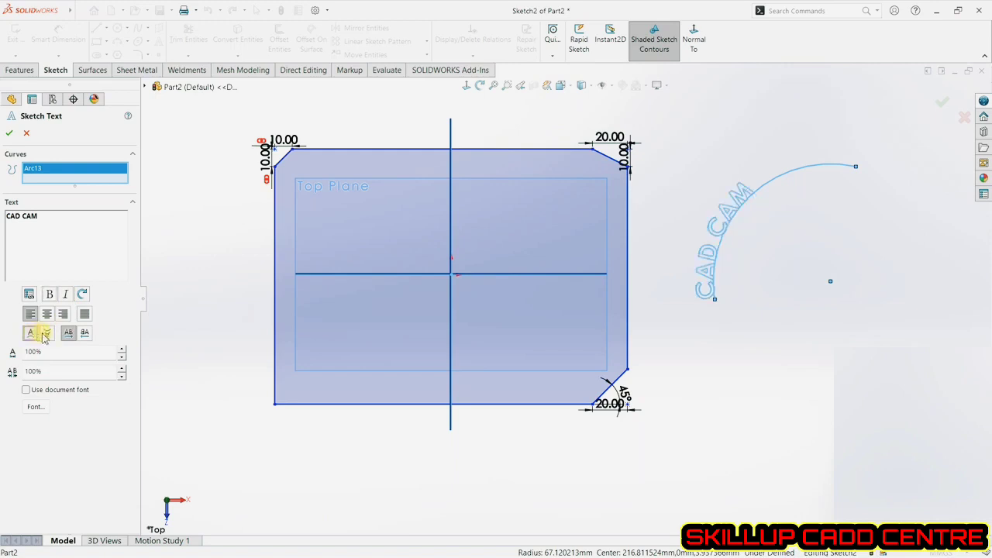
click(85, 333)
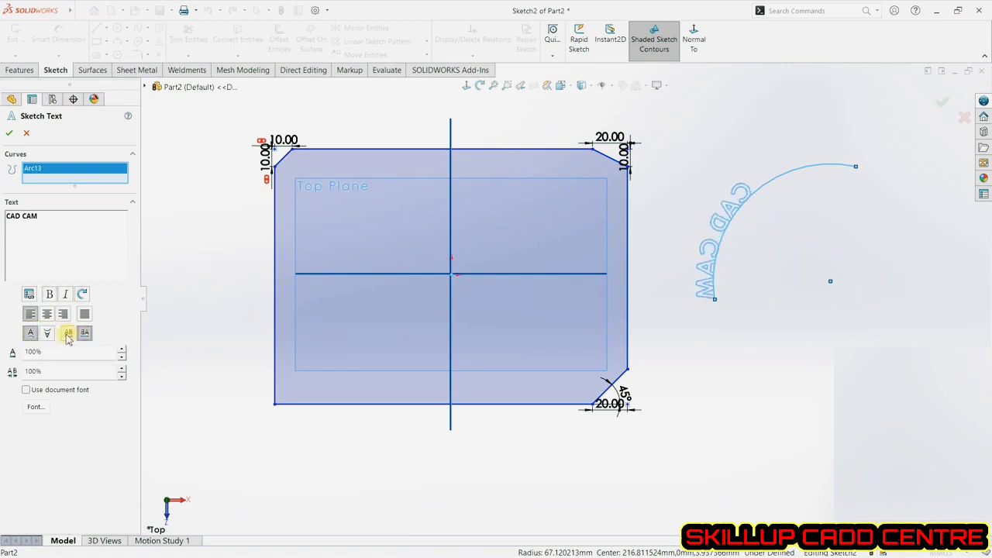
click(68, 333)
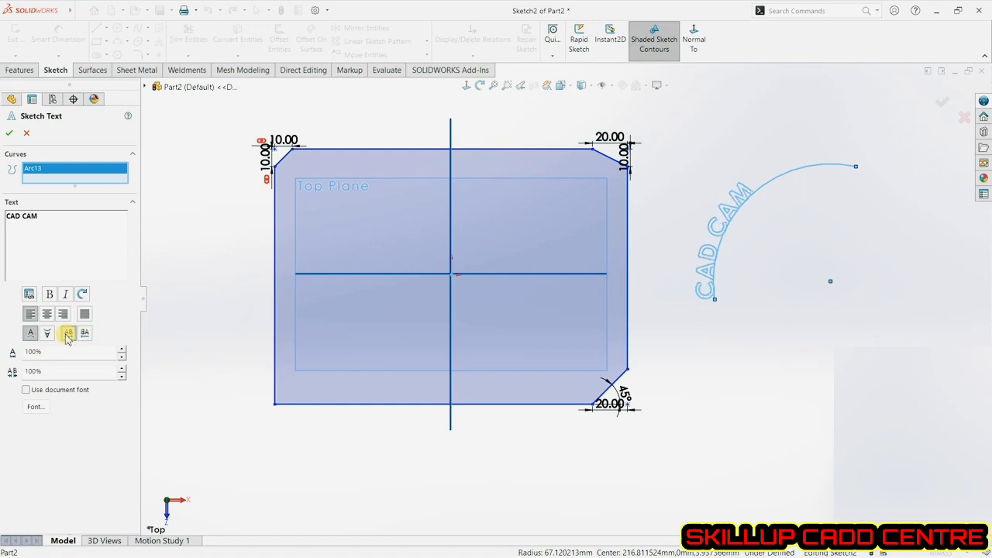
Set the text width factor to 130% and the character spacing to 120%, then confirm the text.
click(122, 349)
click(122, 348)
click(121, 349)
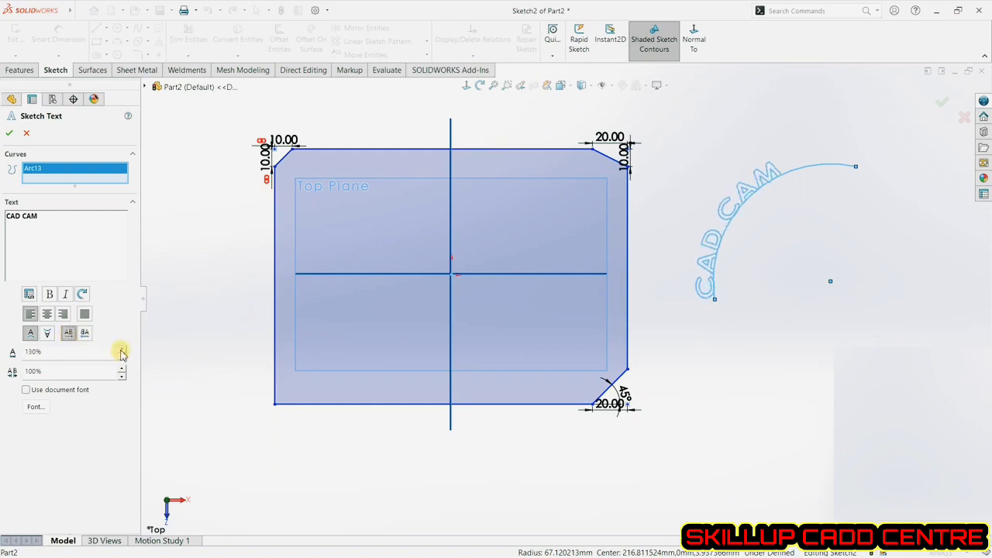
click(121, 368)
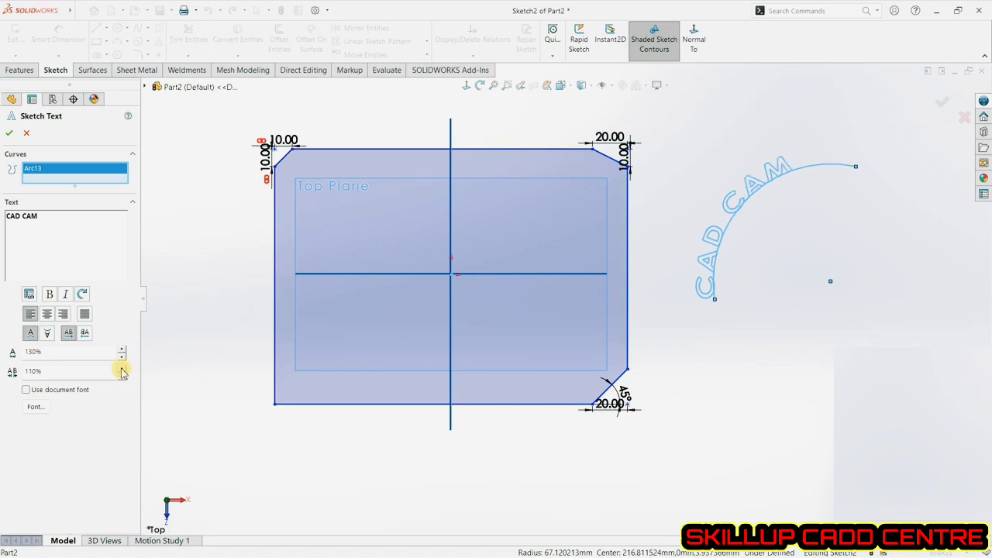
click(121, 368)
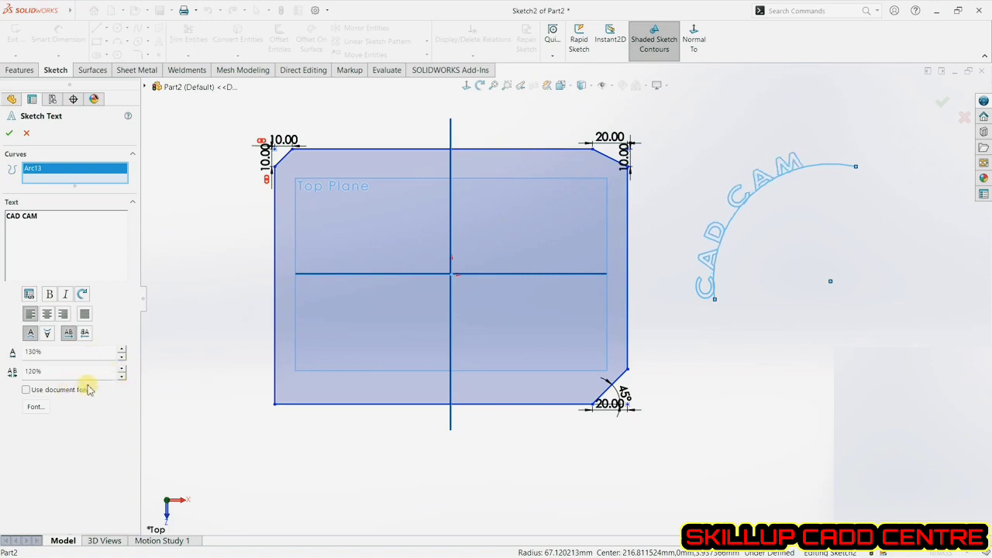
click(9, 133)
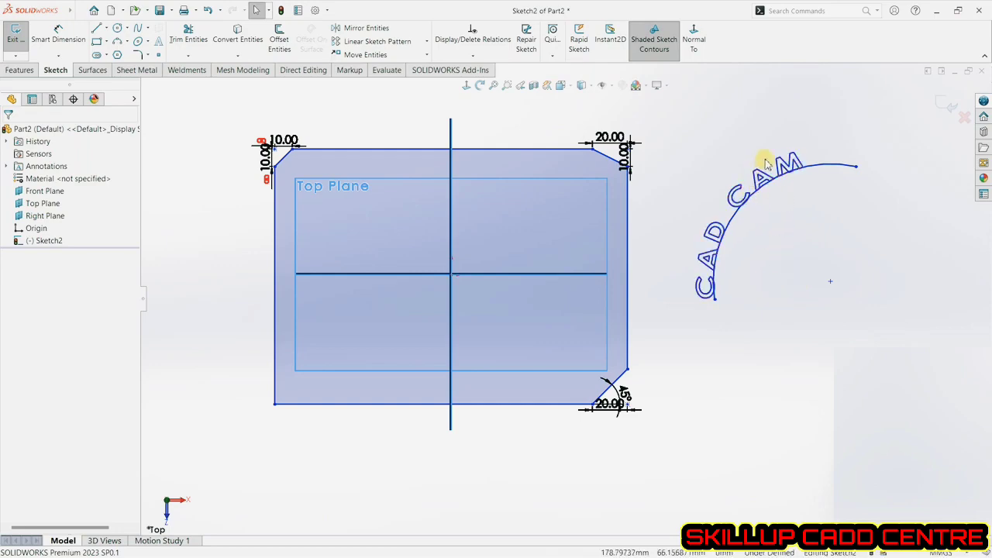
Orbit around the sketch and return to a view normal to the Top Plane.
mouse_move(749, 321)
middle_down()
mouse_move(741, 272)
mouse_move(692, 222)
mouse_move(664, 217)
mouse_move(618, 175)
mouse_move(656, 215)
mouse_move(747, 228)
mouse_move(742, 317)
mouse_move(680, 274)
mouse_move(700, 336)
mouse_move(641, 290)
middle_up()
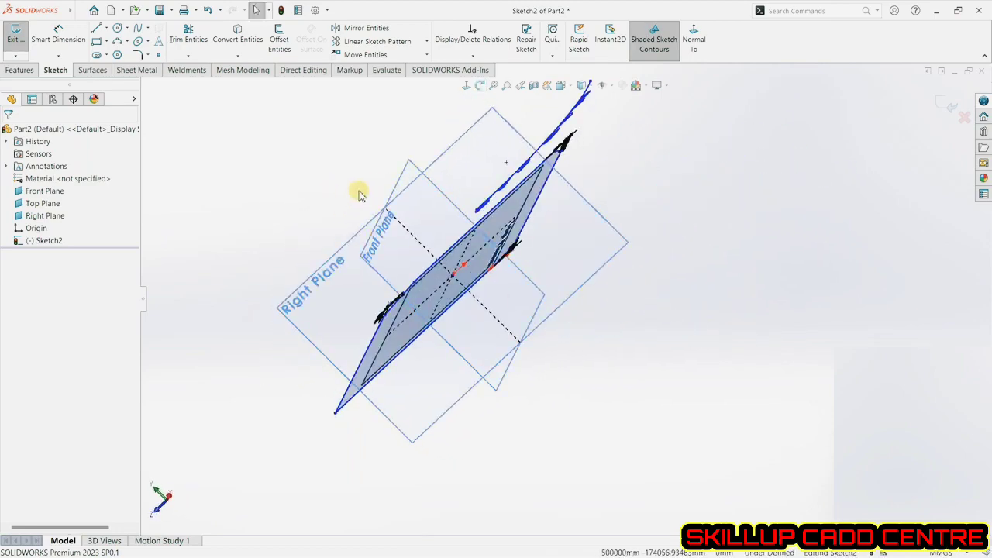
mouse_move(566, 346)
middle_down()
mouse_move(604, 354)
mouse_move(614, 369)
mouse_move(602, 317)
mouse_move(671, 312)
middle_up()
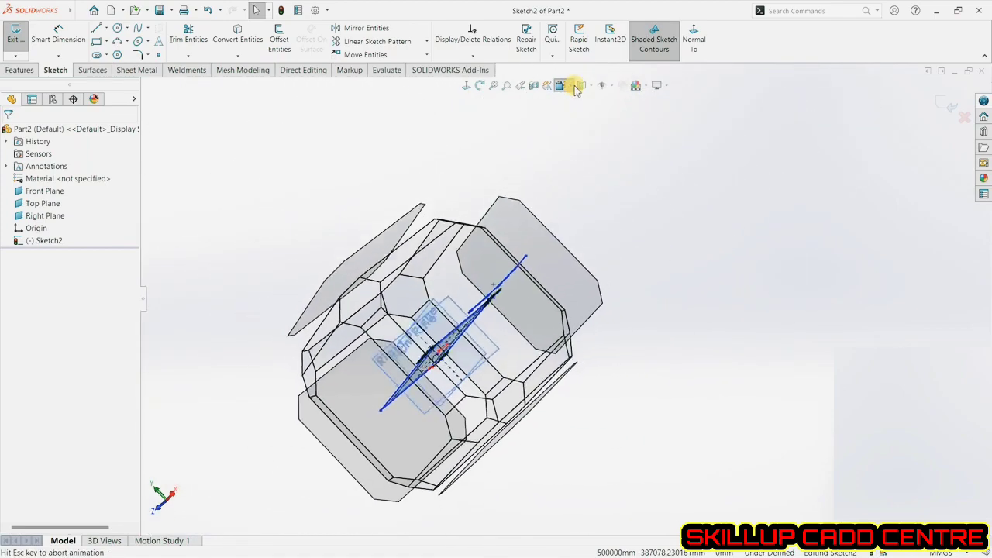
click(573, 85)
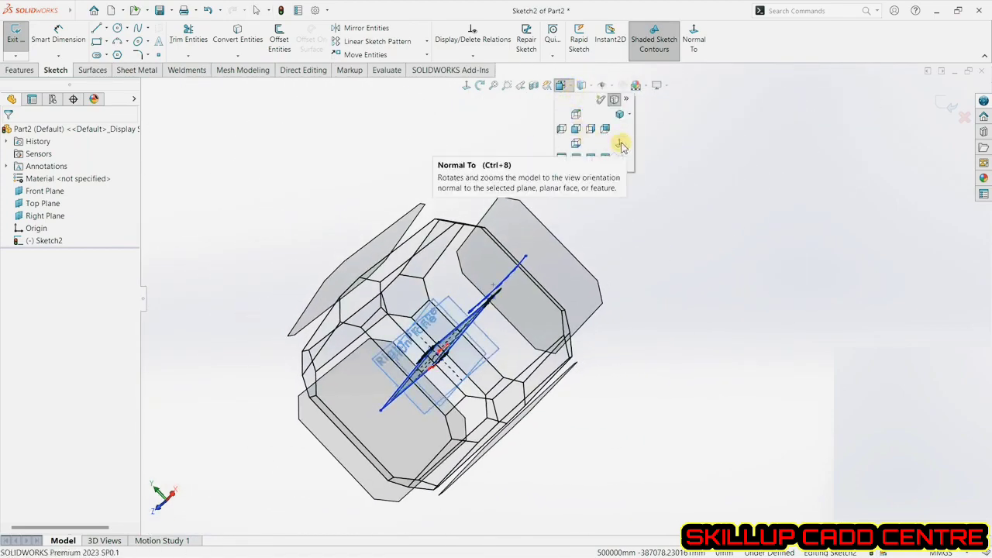
click(620, 146)
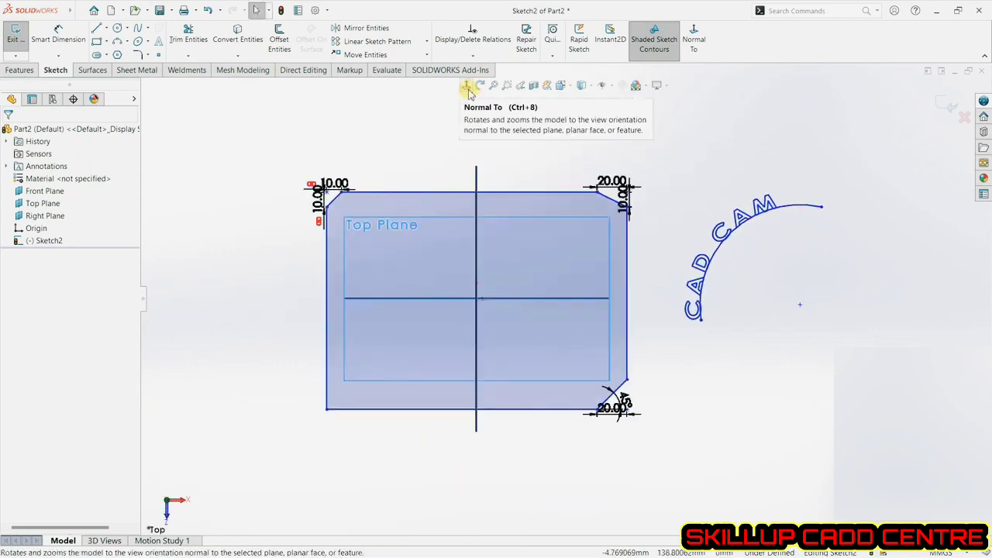
click(701, 48)
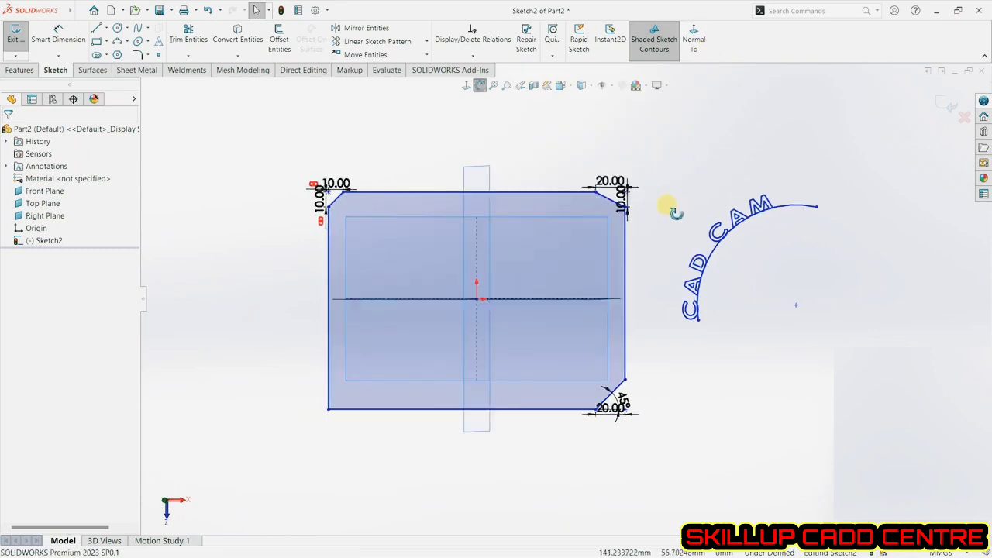
click(693, 43)
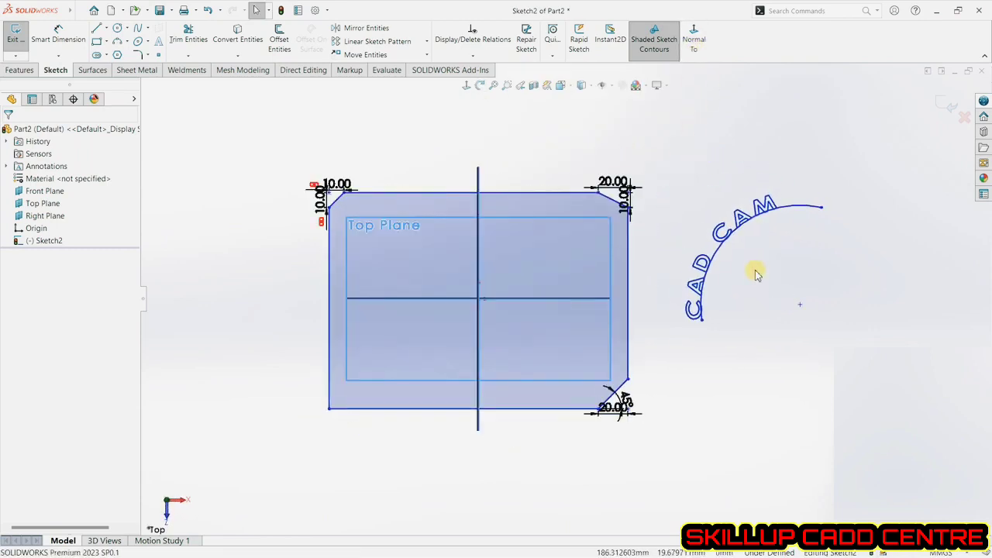
Customize the interface by adding the Normal To command from Standard Views to the heads-up view toolbar, then close the dialog.
right_click(738, 56)
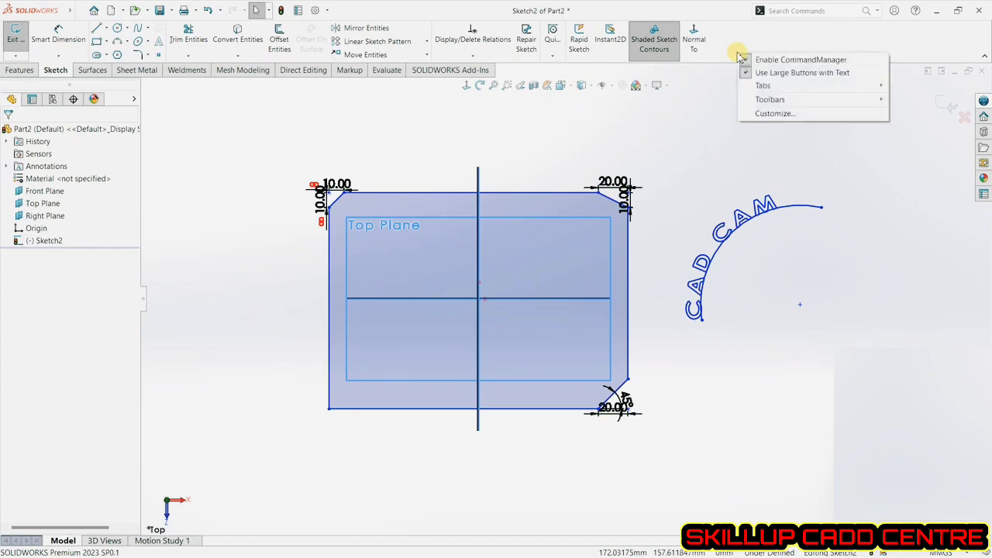
click(762, 114)
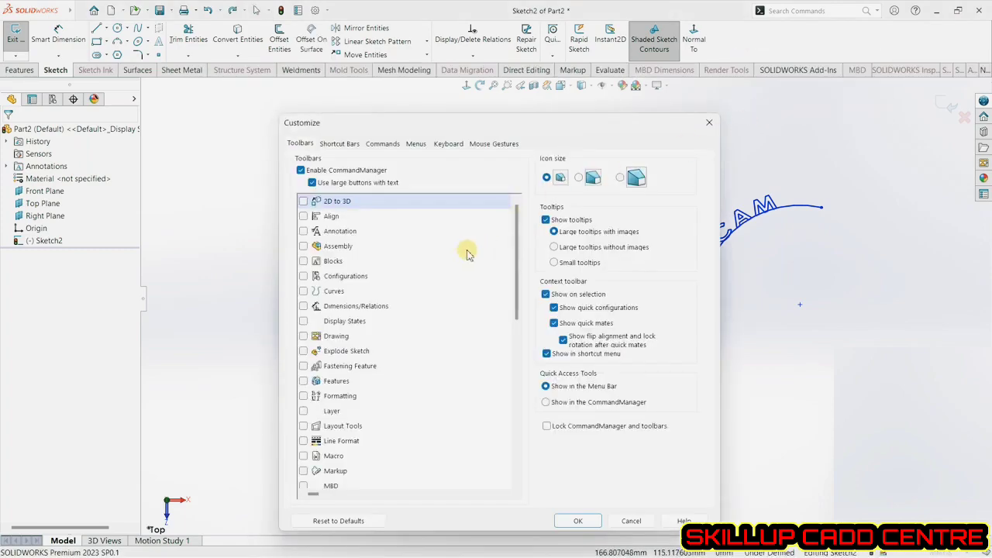
click(380, 144)
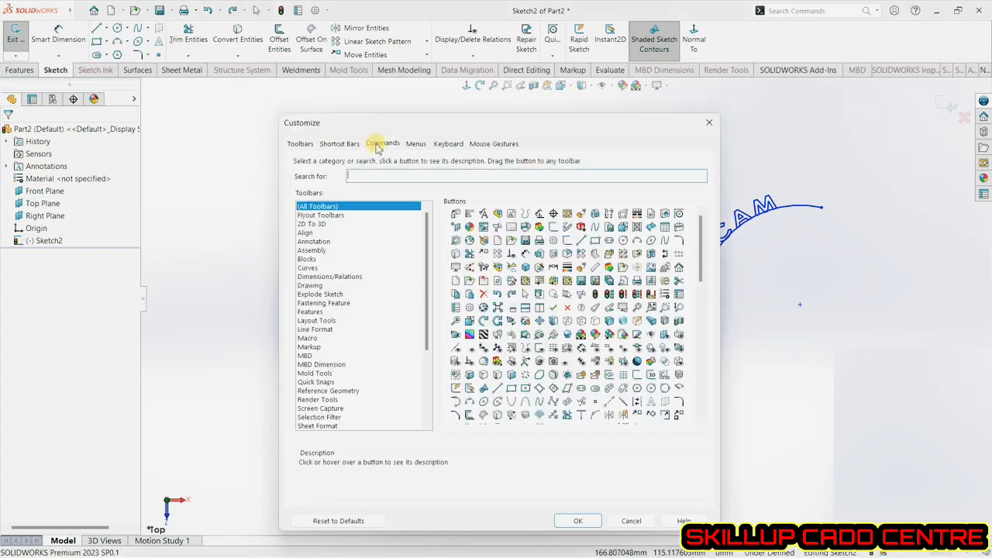
drag(425, 272, 427, 405)
click(331, 374)
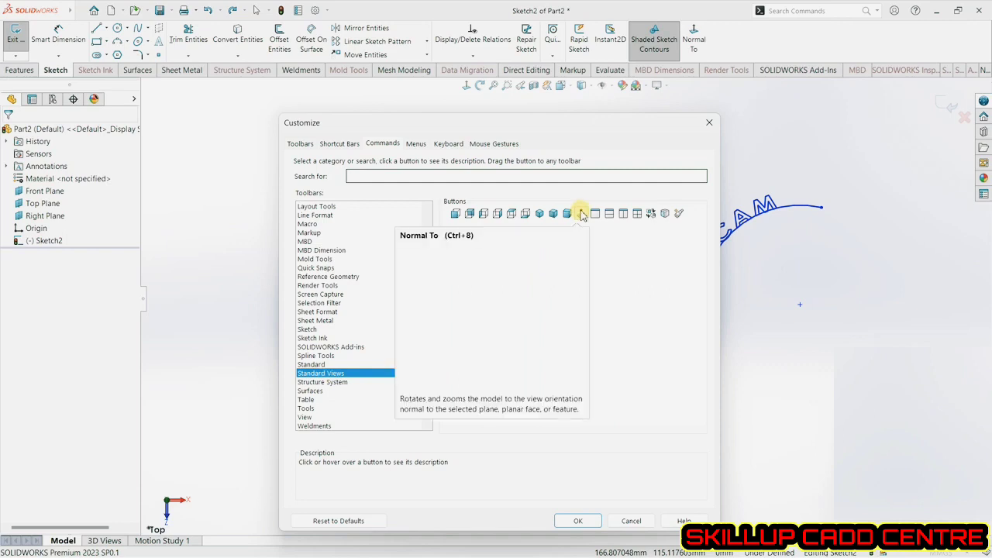
mouse_move(582, 215)
mouse_down()
mouse_move(625, 184)
mouse_move(699, 51)
mouse_up()
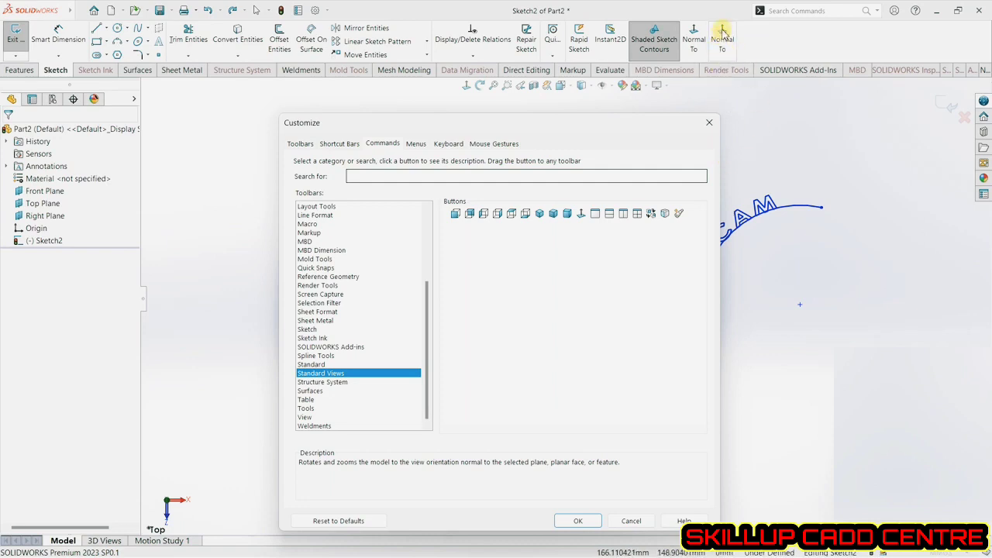
mouse_move(722, 38)
mouse_down()
mouse_move(708, 97)
mouse_move(624, 267)
mouse_up()
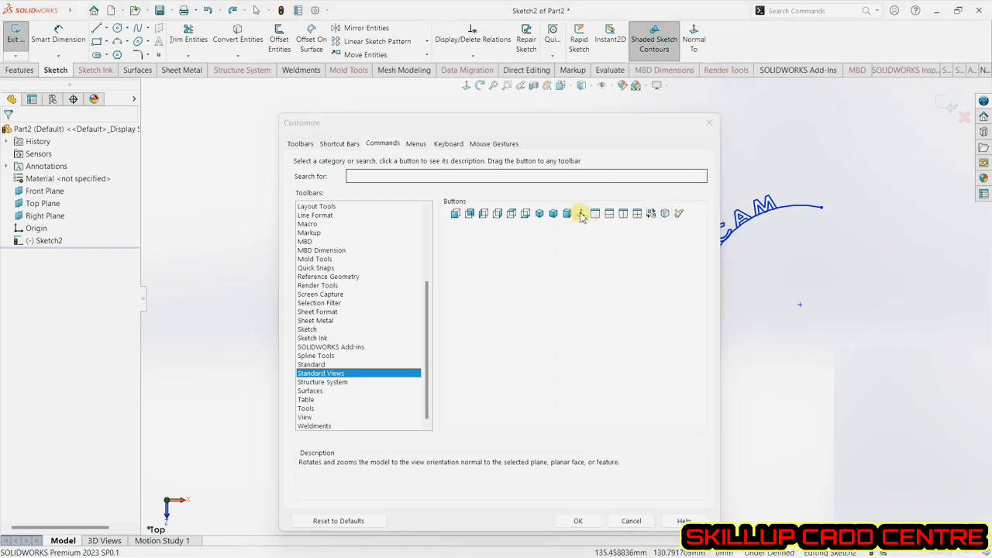
drag(582, 217, 465, 87)
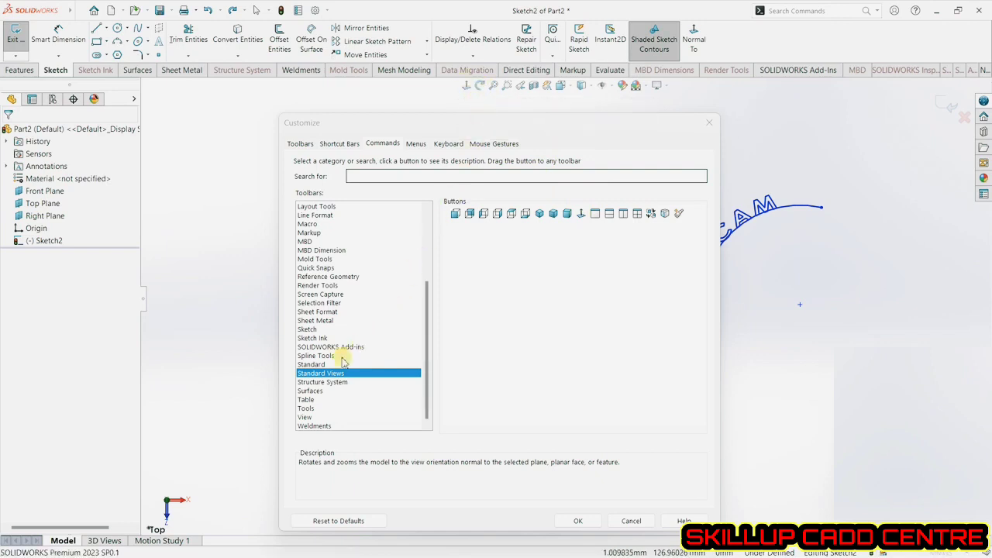
click(315, 418)
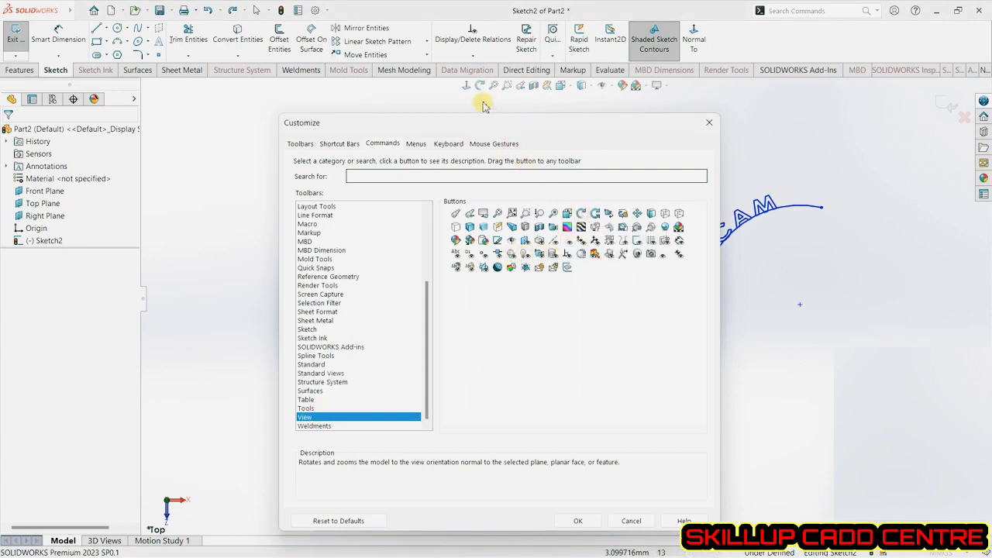
mouse_move(594, 213)
mouse_down()
mouse_move(647, 113)
mouse_move(717, 38)
mouse_move(657, 226)
mouse_up()
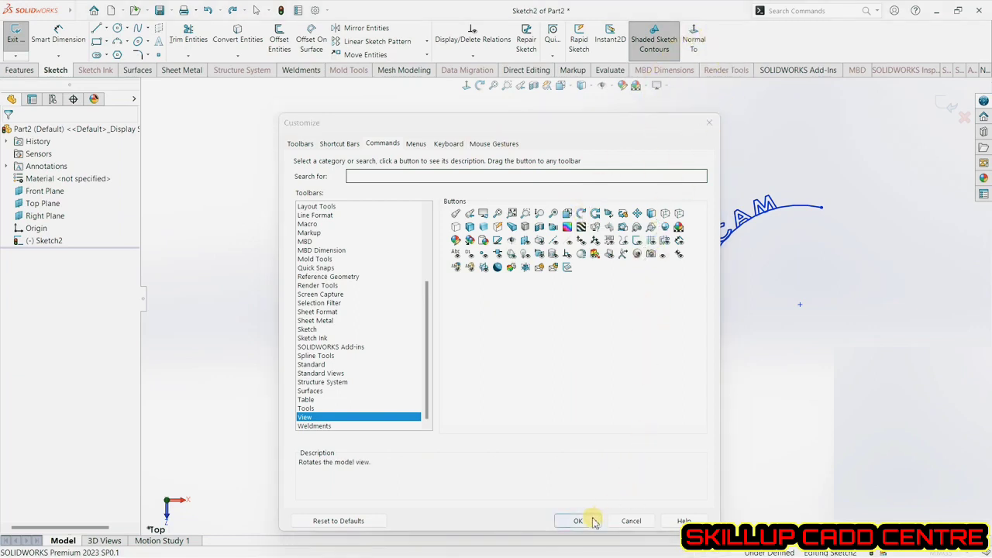
click(594, 522)
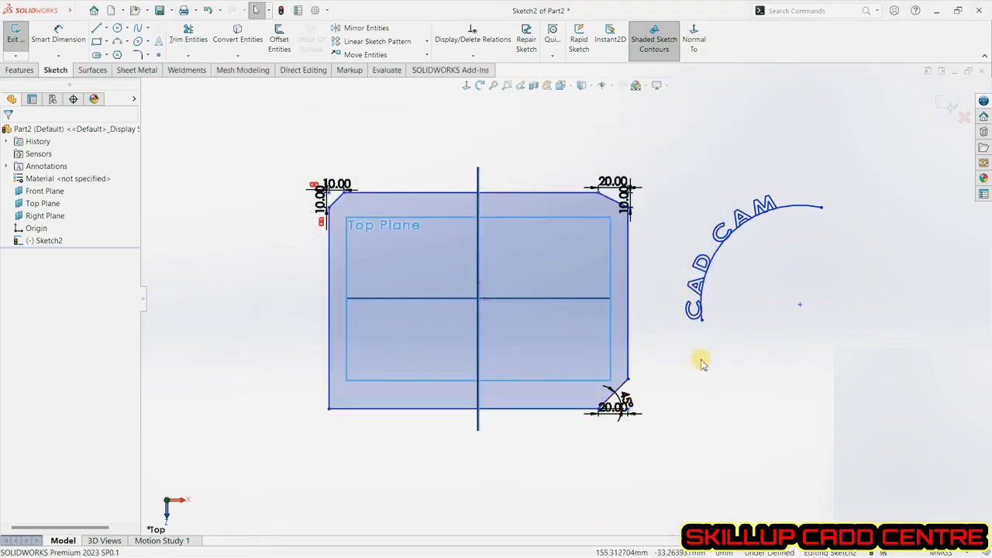
Rotate the view with Rotate View, then return to a view normal to the Top Plane using the new button.
click(481, 86)
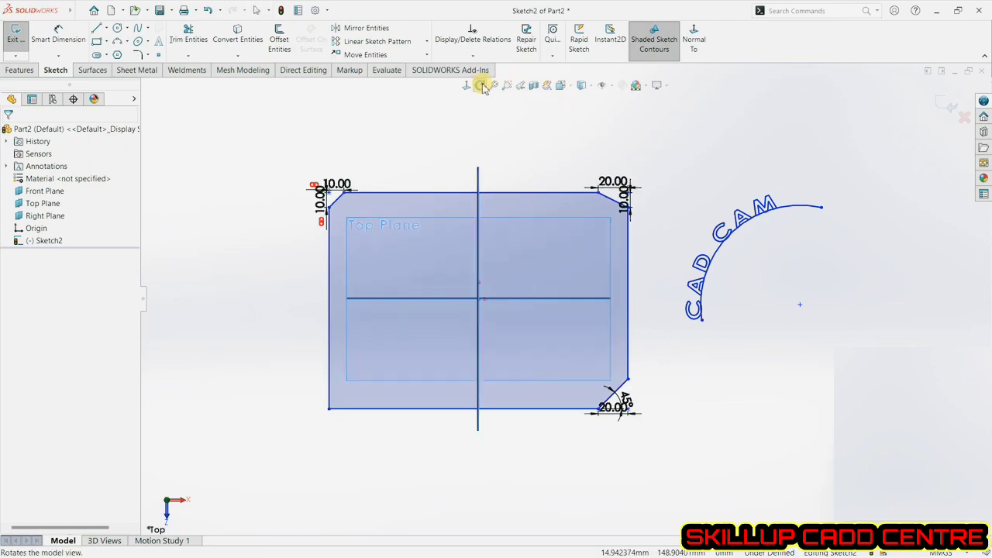
mouse_move(538, 210)
mouse_down()
mouse_move(538, 232)
mouse_move(530, 159)
mouse_move(601, 151)
mouse_move(589, 158)
mouse_move(616, 195)
mouse_move(571, 195)
mouse_move(619, 211)
mouse_move(500, 140)
mouse_up()
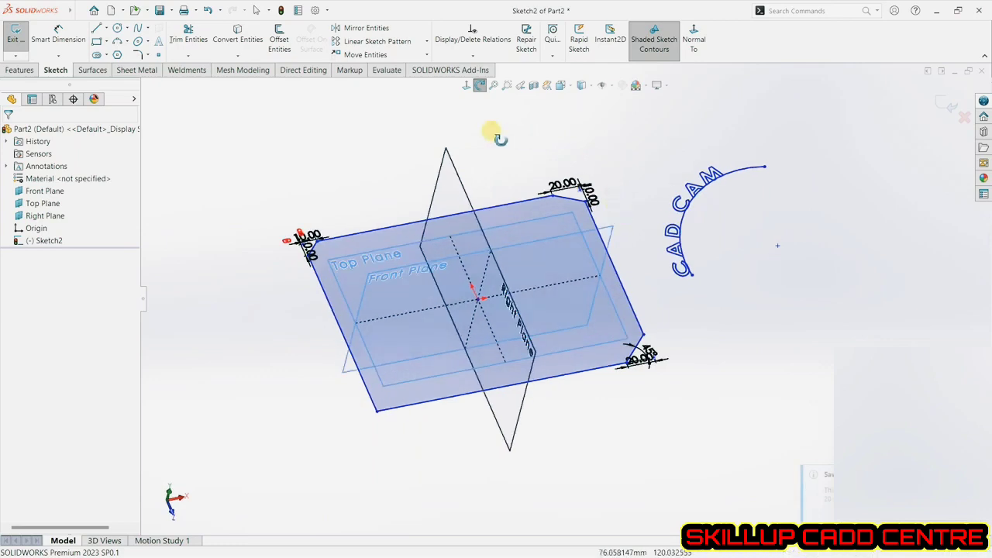
click(466, 87)
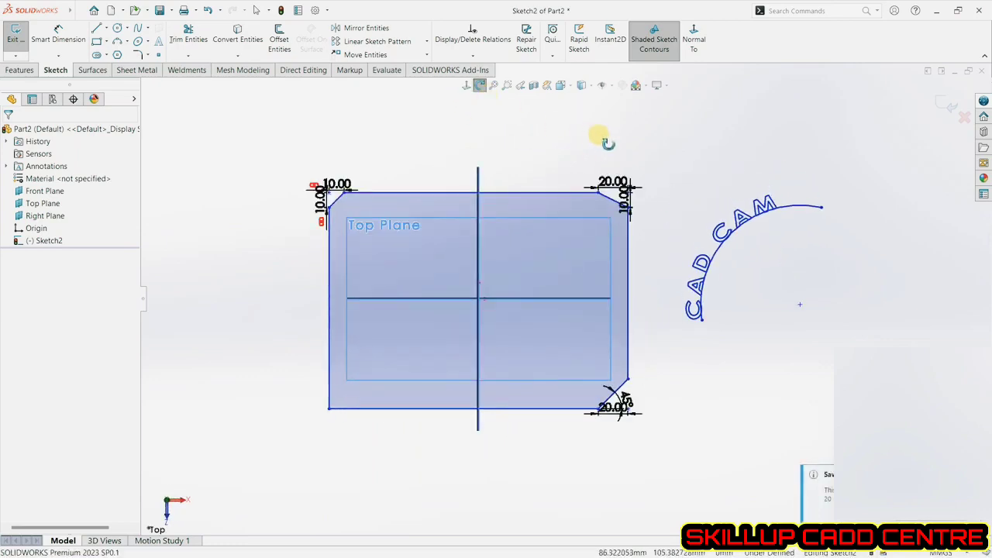
click(479, 85)
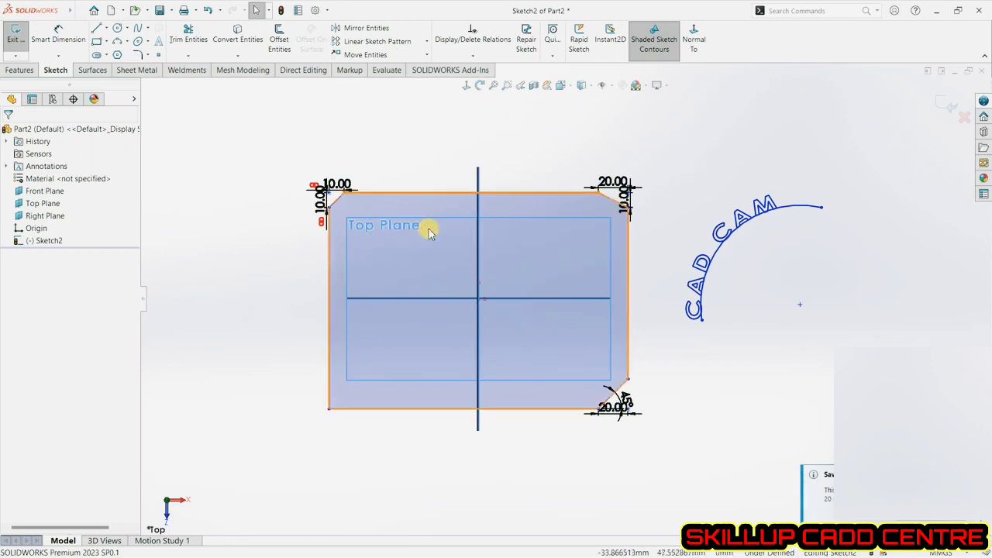
Place three sketch points around the rectangle: left, above and right of it.
click(163, 58)
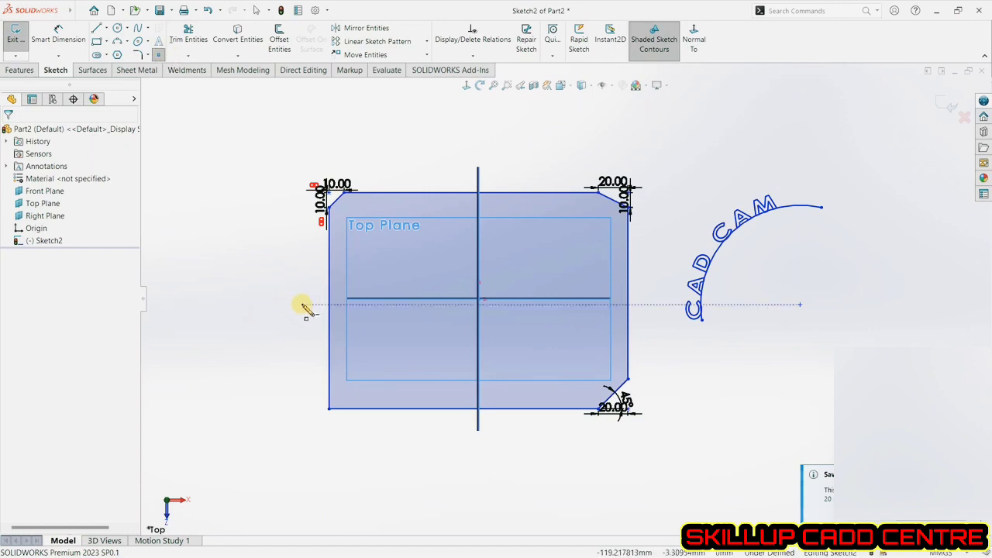
click(288, 299)
click(437, 135)
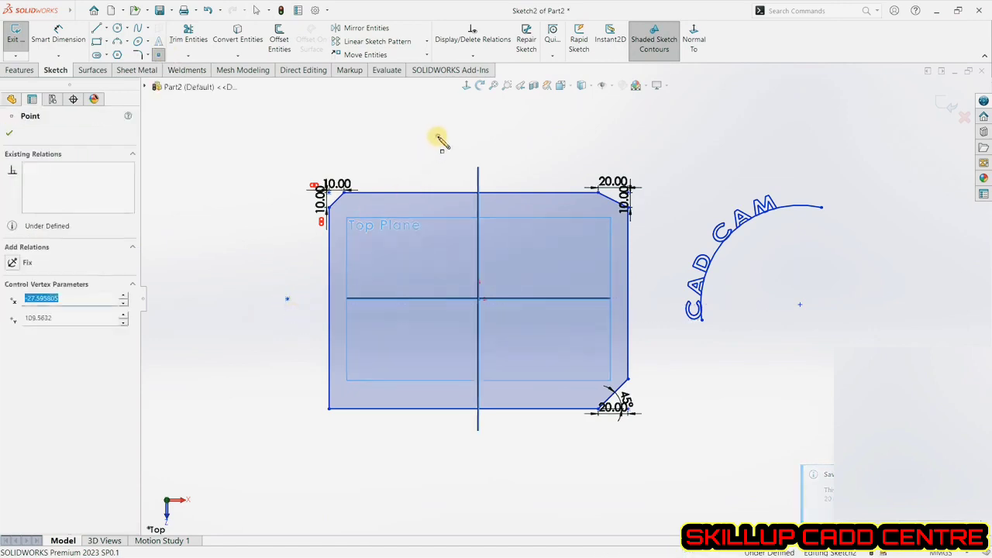
click(651, 257)
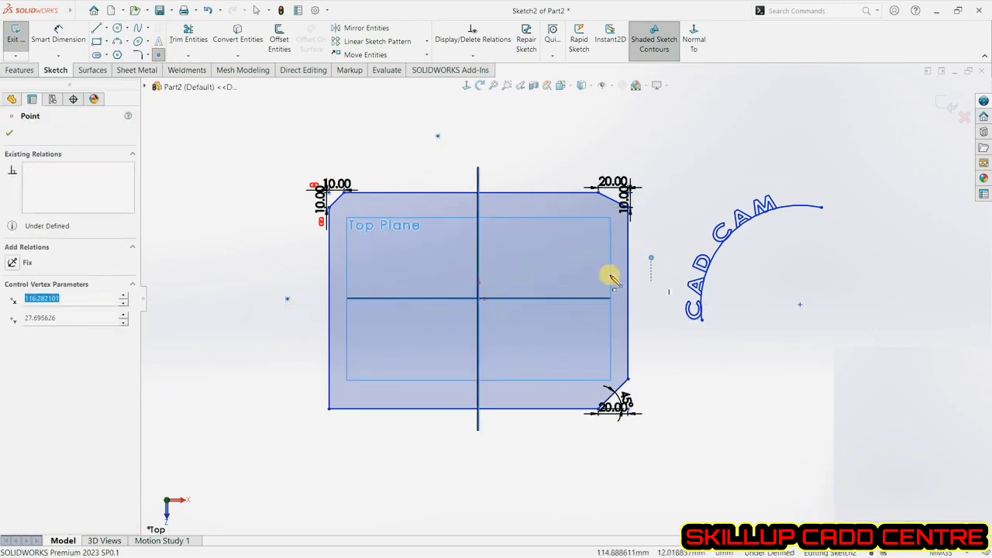
click(10, 132)
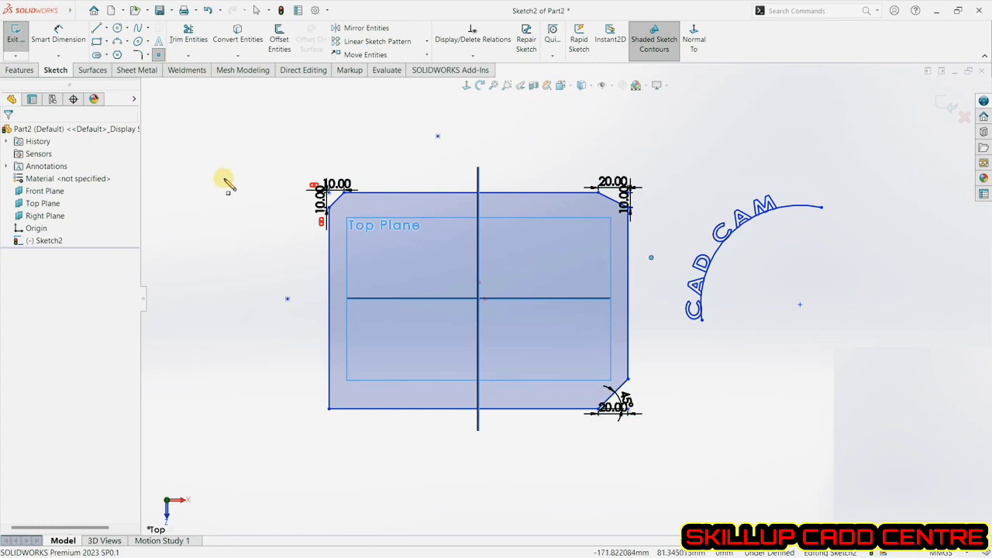
Sketch an open U of lines over the rectangle: two vertical lines about 200 mm long joined by an 82 mm bottom line.
right_click(203, 127)
click(221, 130)
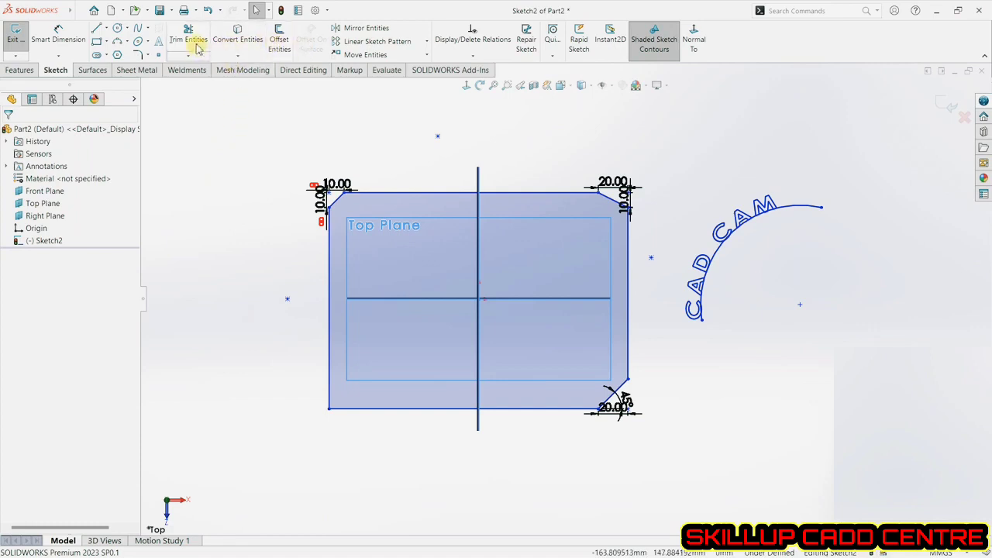
click(100, 31)
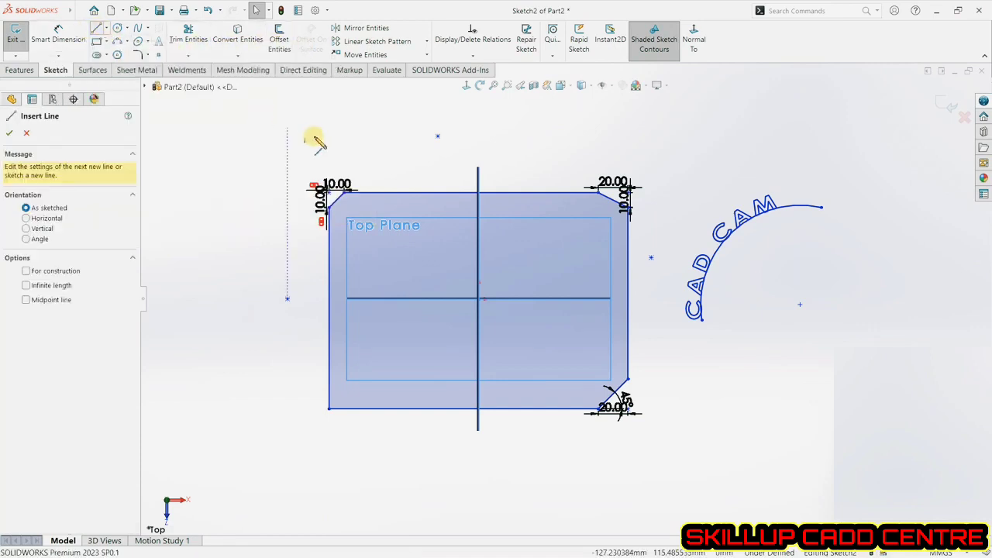
click(409, 146)
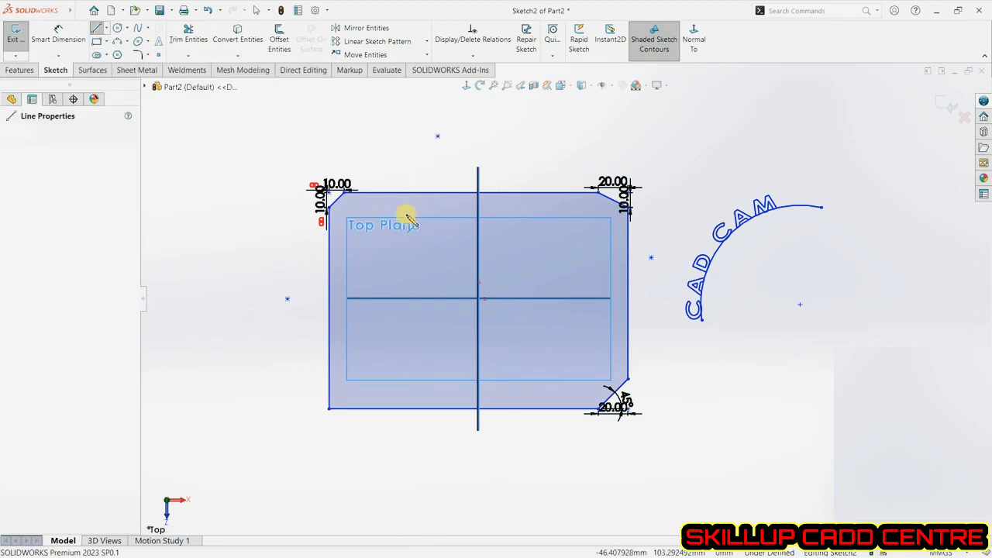
click(409, 441)
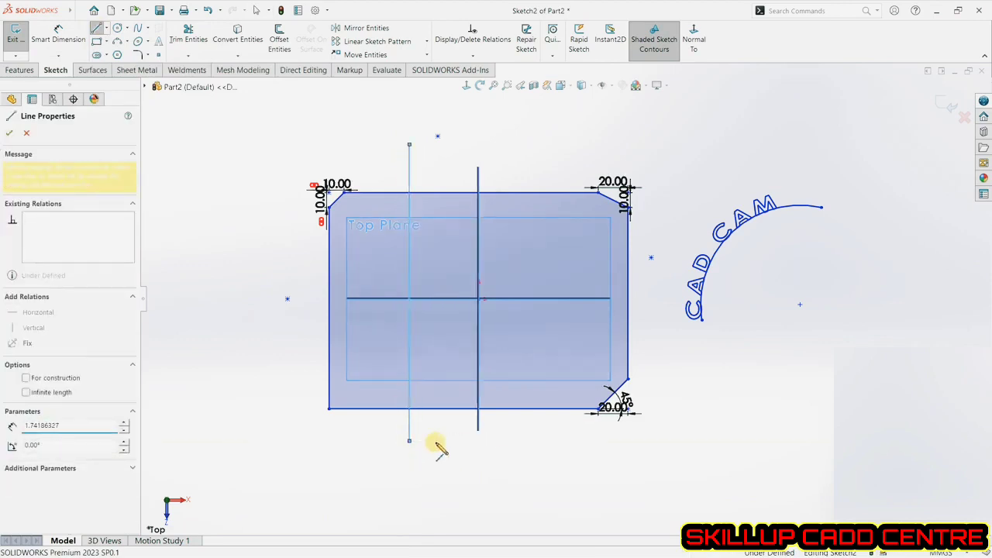
click(531, 440)
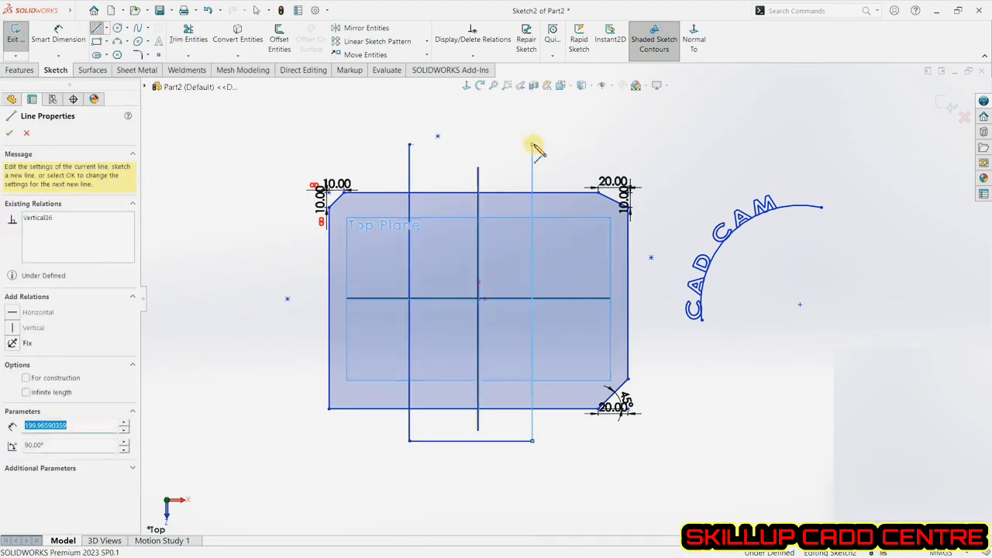
key(Escape)
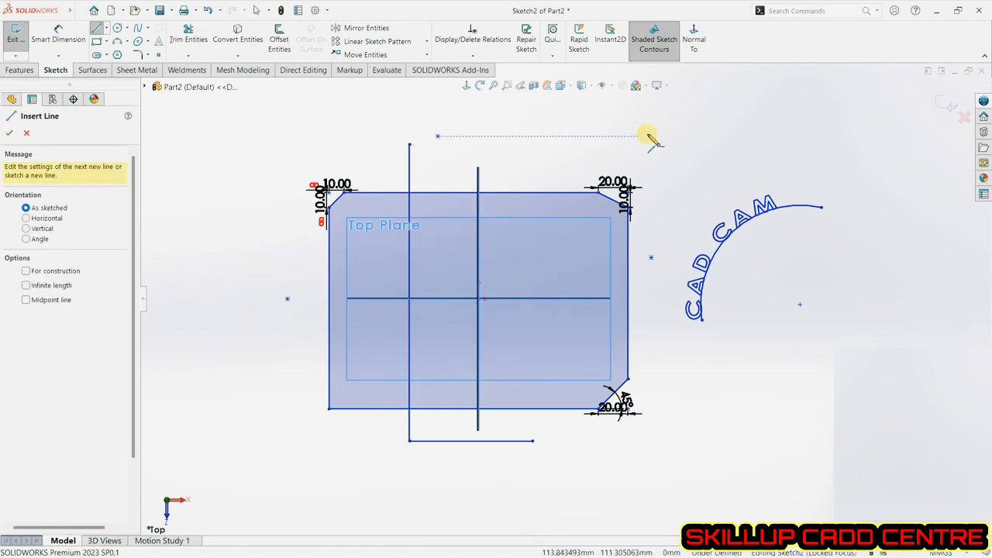
click(532, 441)
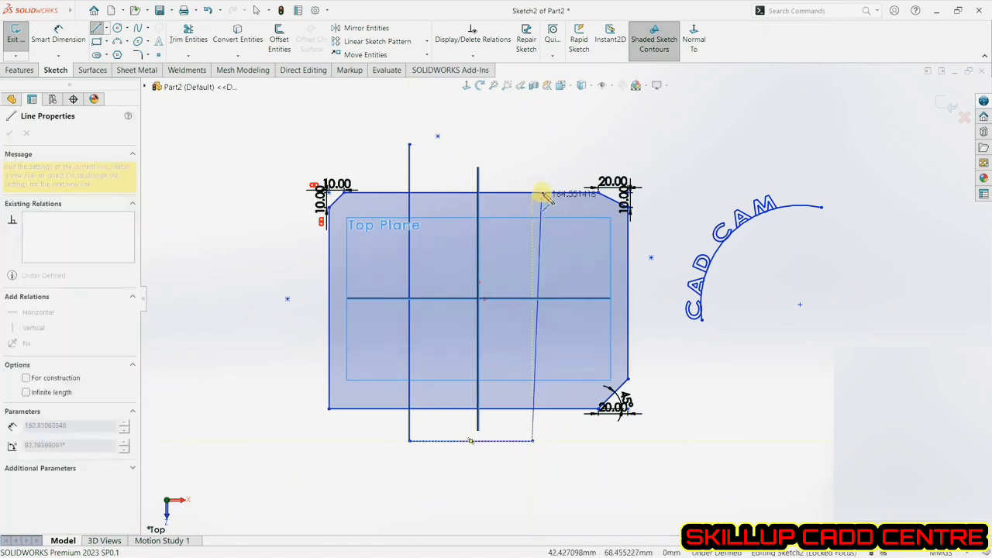
click(532, 148)
key(Escape)
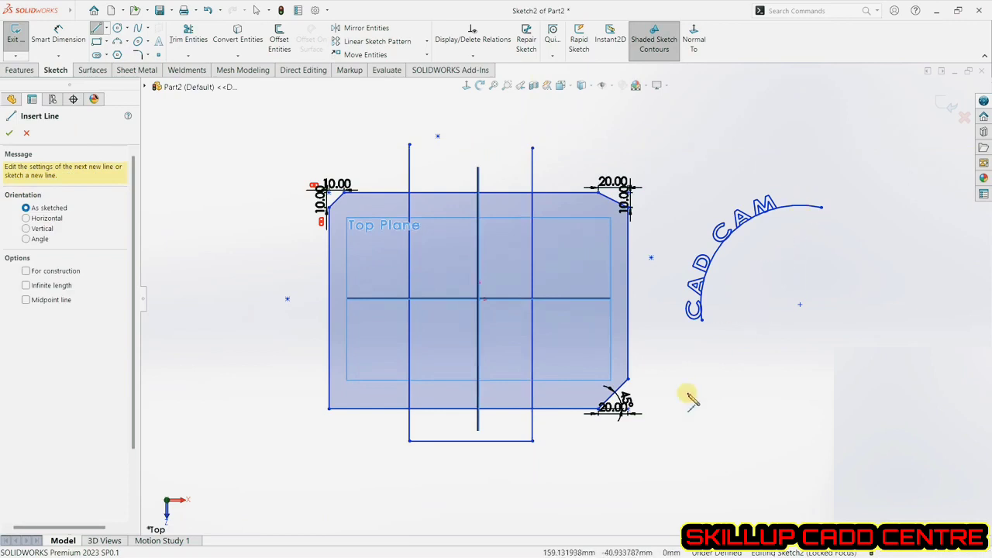
Try power-trimming by sweeping across the rectangle's left side, then undo the trim.
click(188, 37)
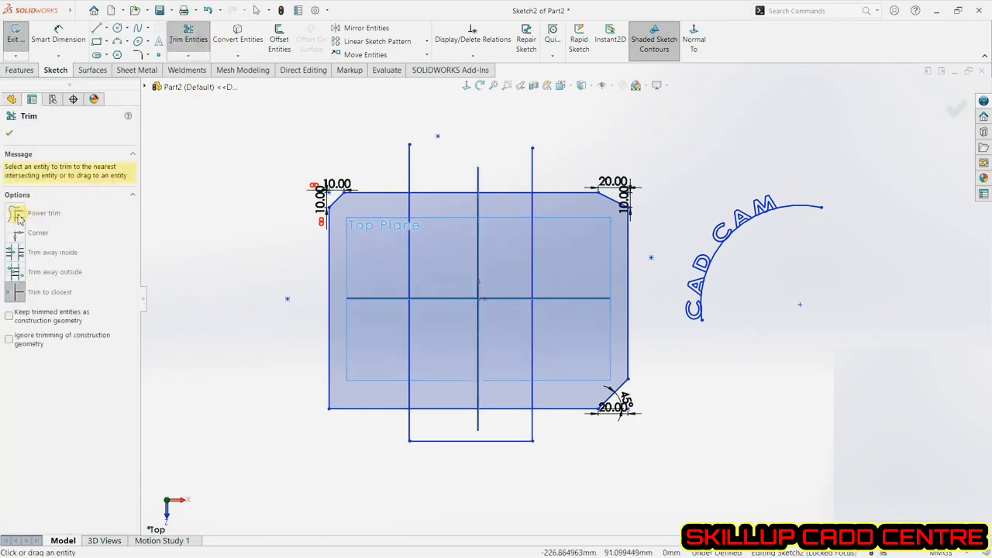
click(19, 218)
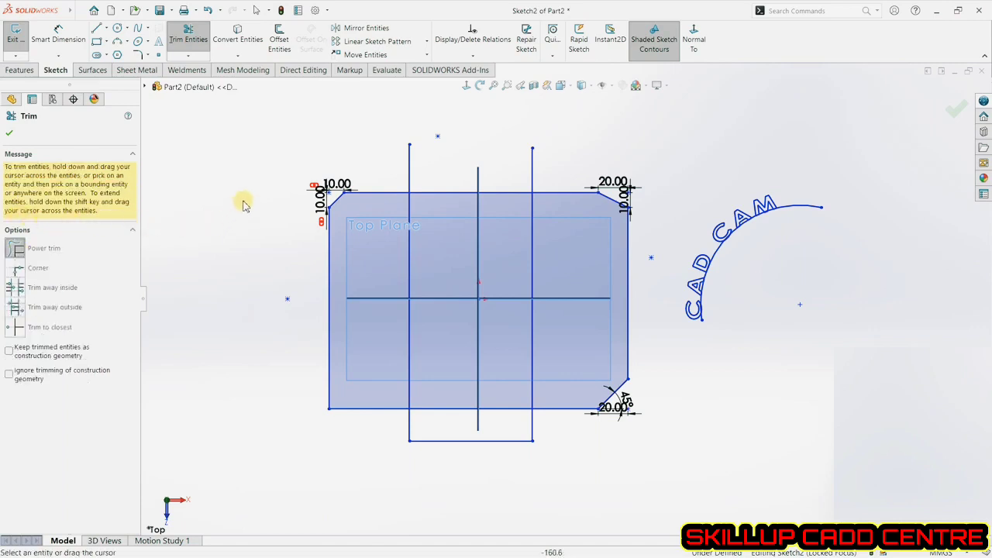
mouse_move(333, 126)
mouse_down()
mouse_move(381, 162)
mouse_move(476, 181)
mouse_move(534, 168)
mouse_move(622, 186)
mouse_move(609, 215)
mouse_move(653, 299)
mouse_move(603, 377)
mouse_move(604, 418)
mouse_move(580, 400)
mouse_move(475, 445)
mouse_move(401, 433)
mouse_move(499, 435)
mouse_move(442, 418)
mouse_move(376, 361)
mouse_move(276, 416)
mouse_move(388, 410)
mouse_up()
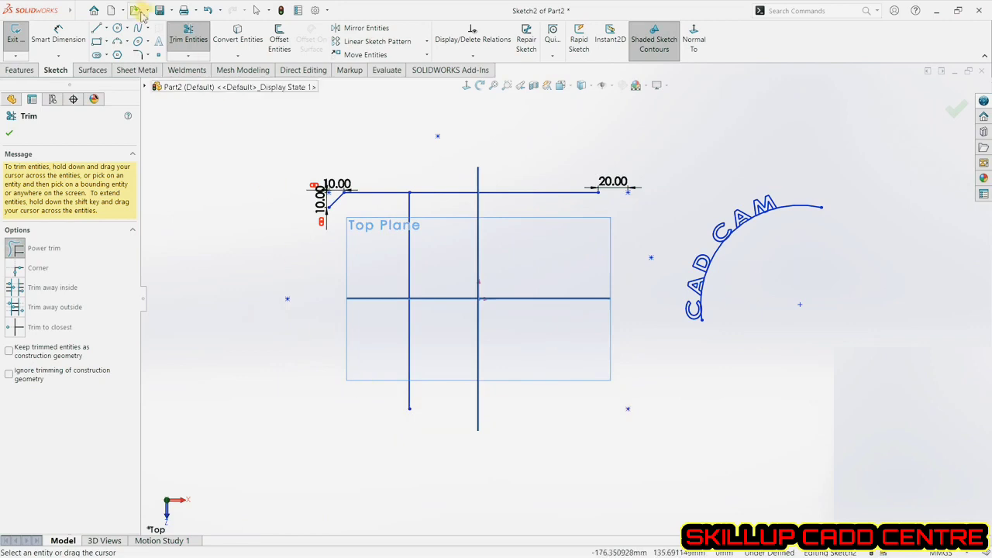
click(206, 10)
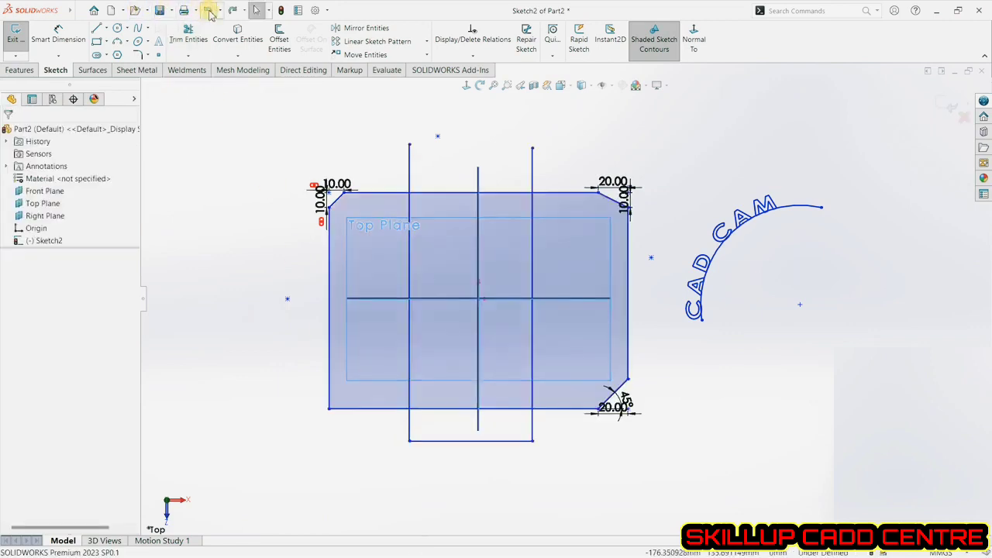
Try the Corner trim option, joining the rectangle's bottom edge with the U's right line, then undo it.
click(187, 40)
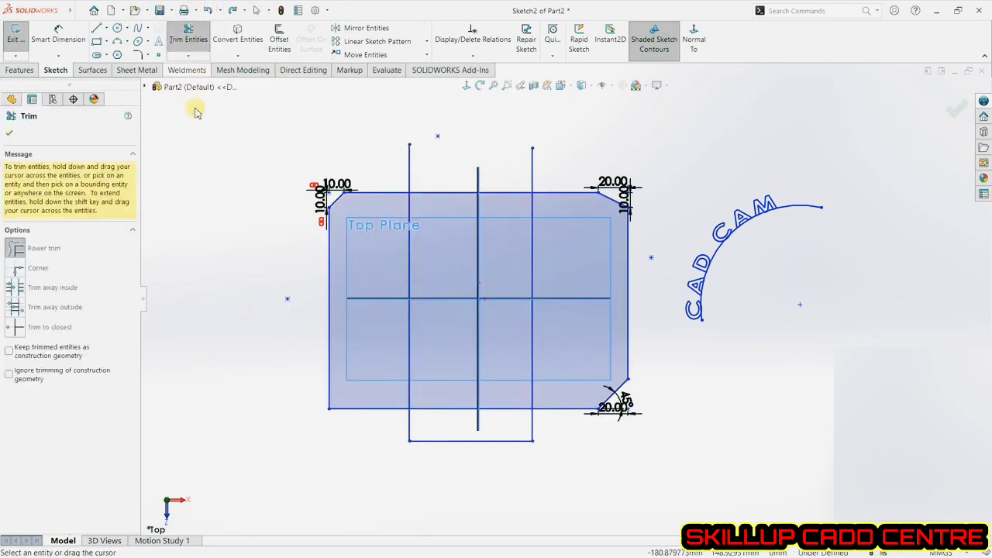
click(15, 268)
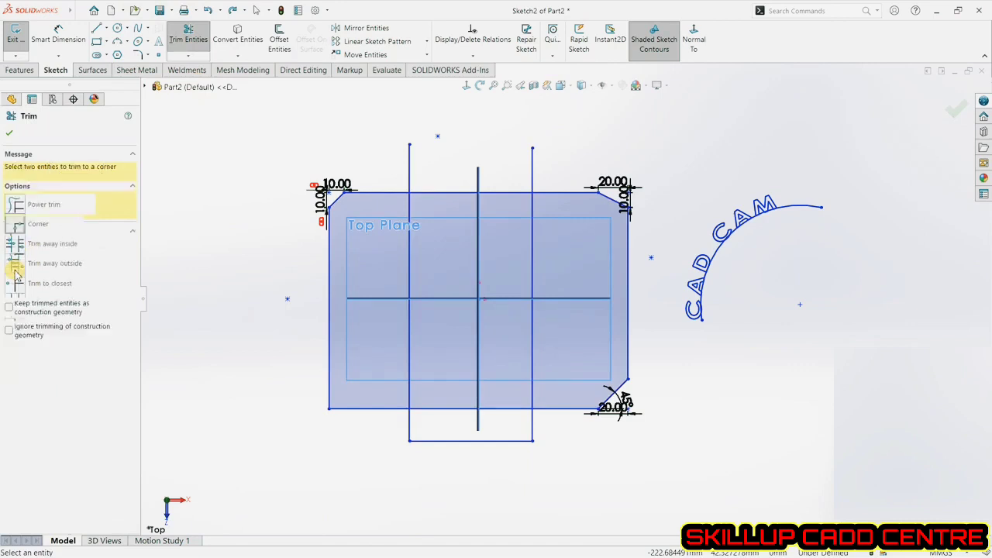
click(580, 409)
click(628, 350)
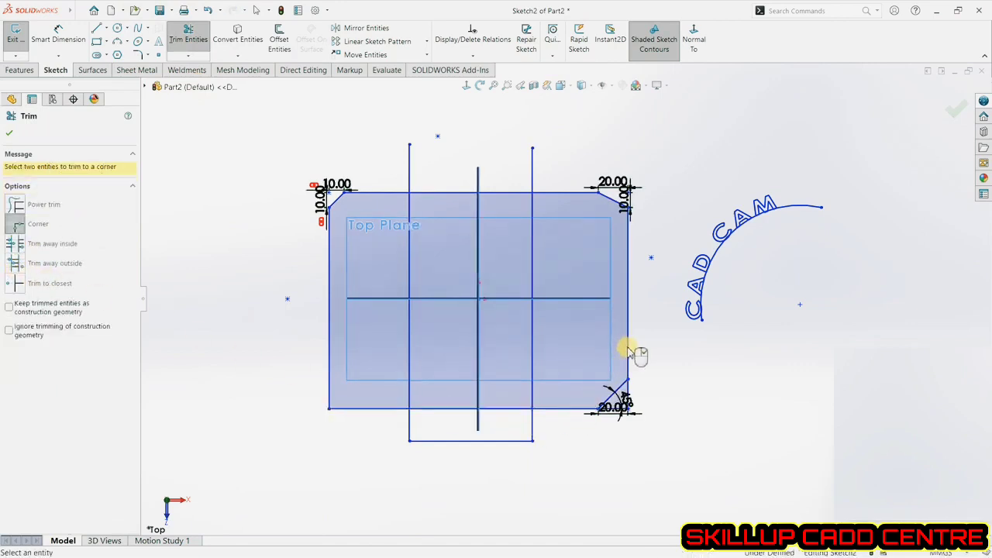
scroll(620, 408, down, 3)
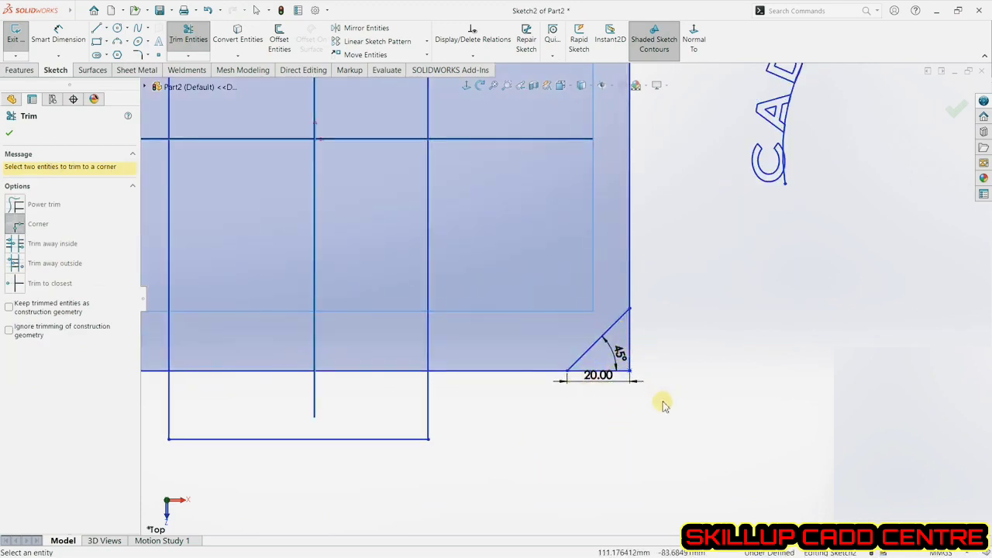
scroll(664, 403, up, 3)
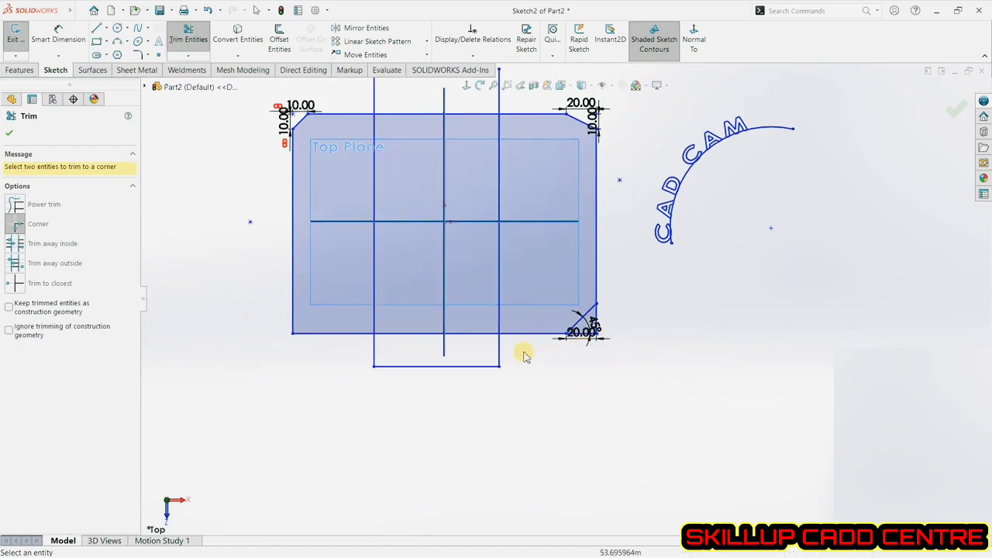
click(508, 333)
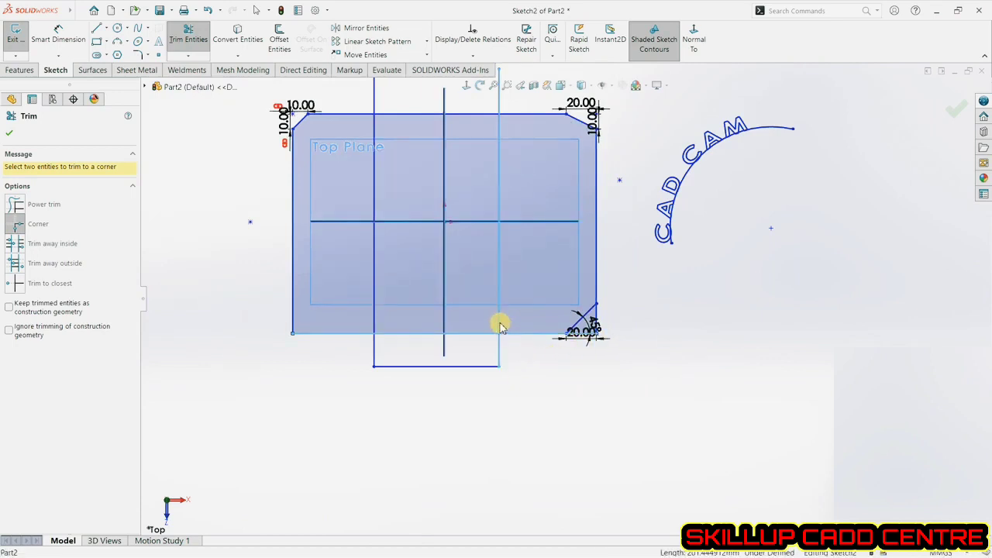
click(500, 324)
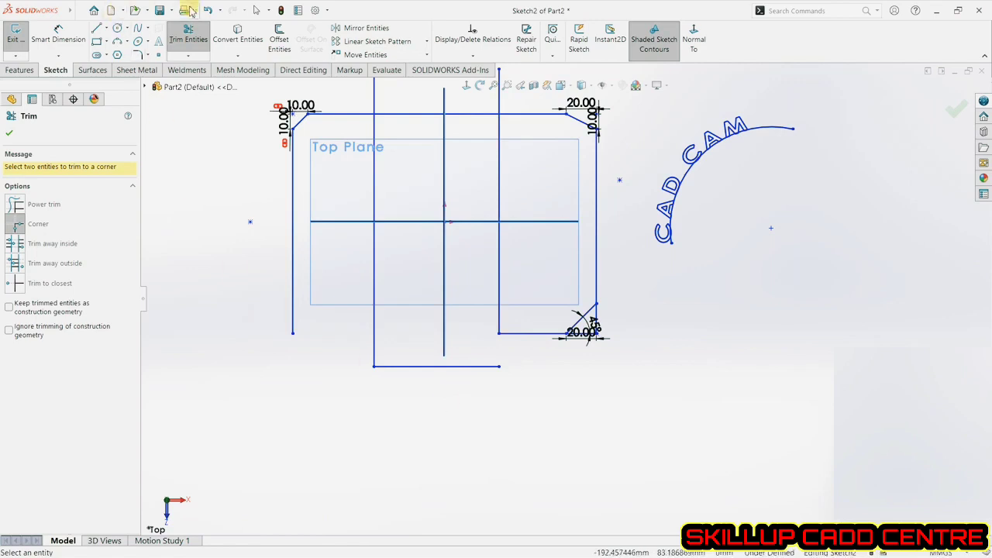
click(209, 11)
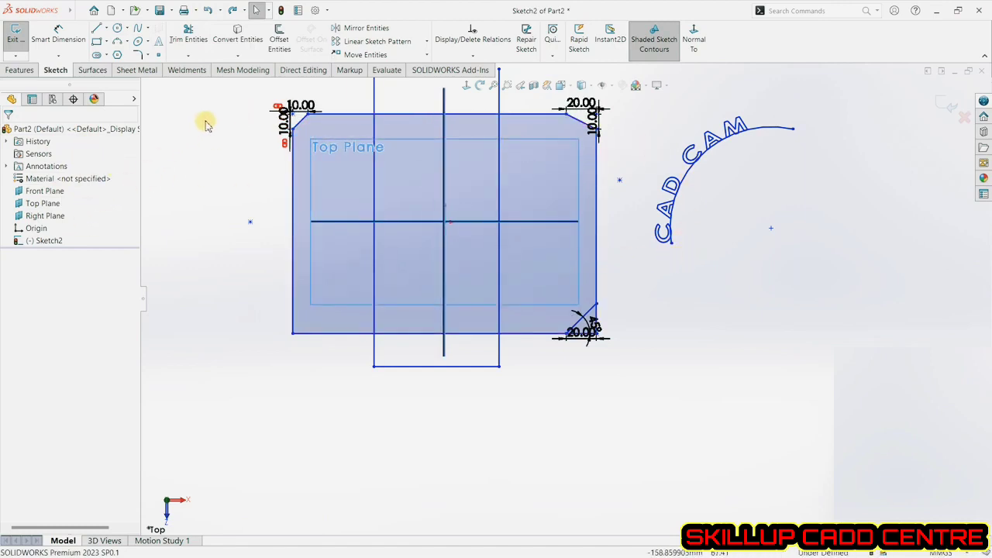
Try Trim away inside using the rectangle's top and bottom edges as boundaries on both U lines, then undo it.
click(201, 45)
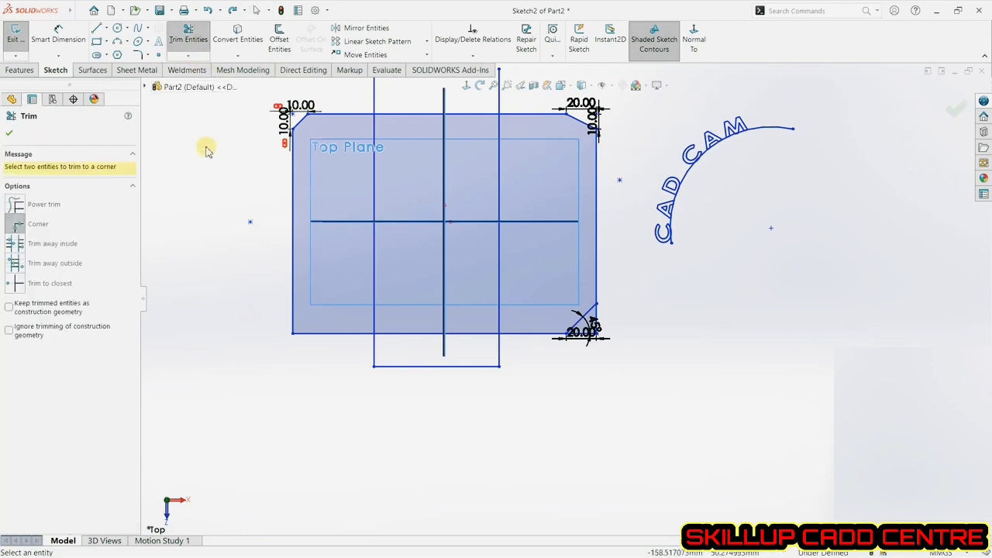
click(16, 245)
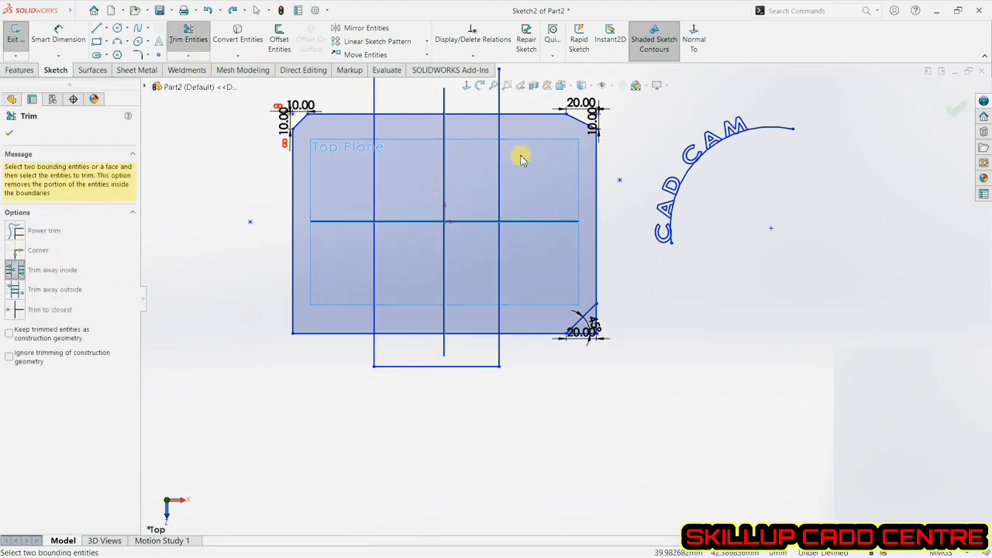
click(519, 116)
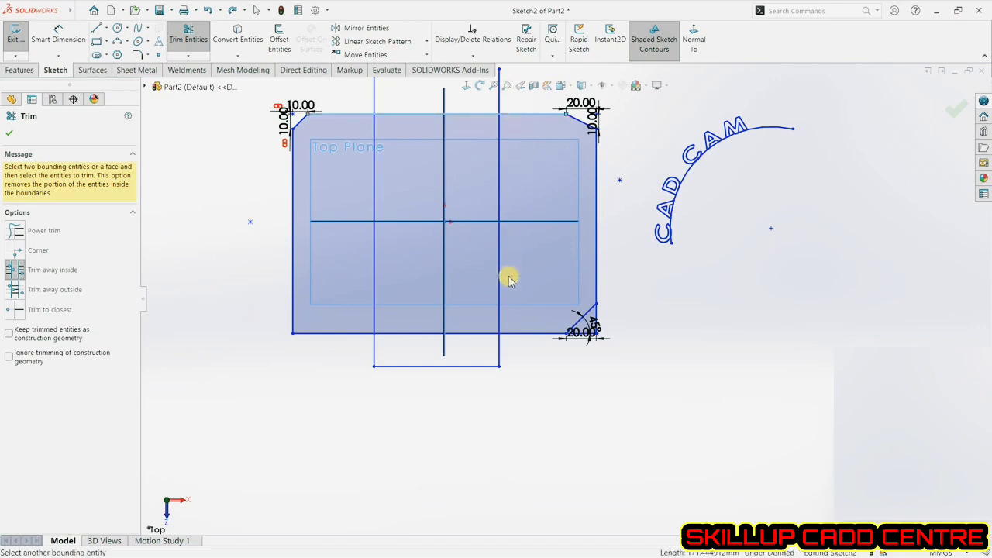
click(509, 333)
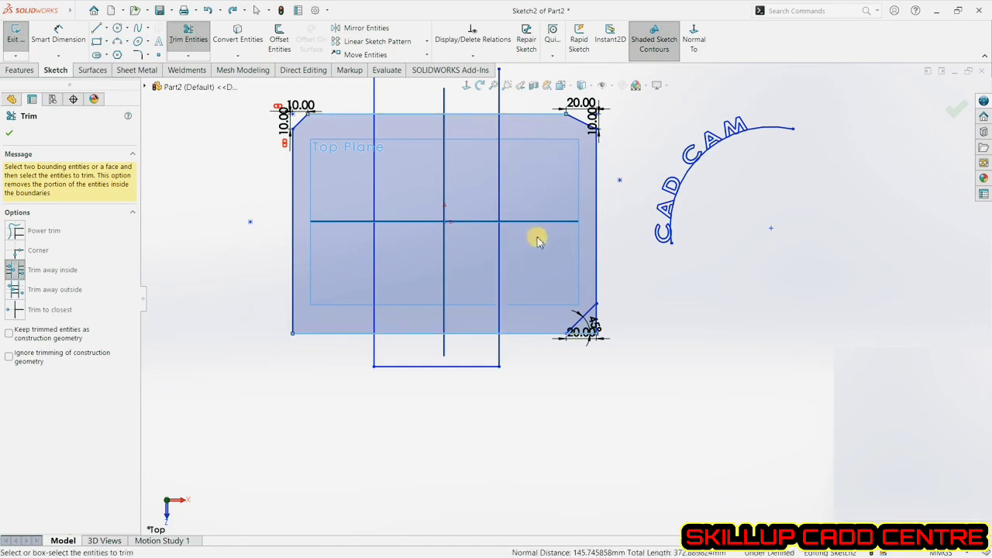
click(498, 255)
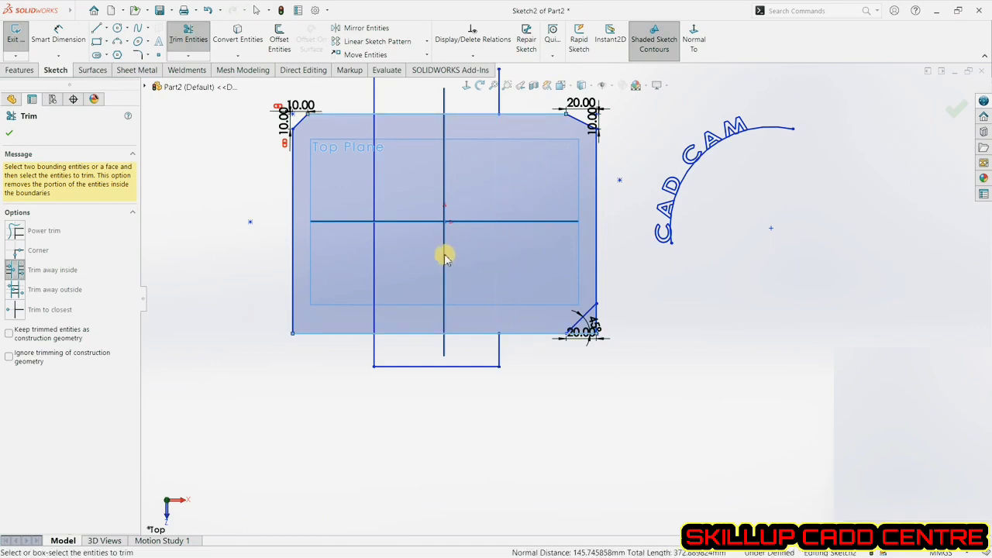
click(376, 245)
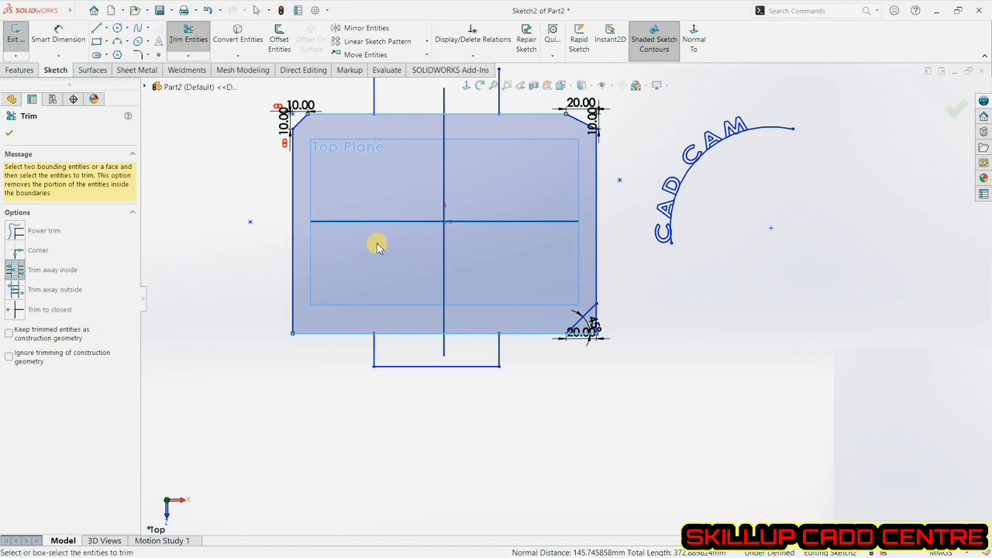
click(209, 11)
click(207, 11)
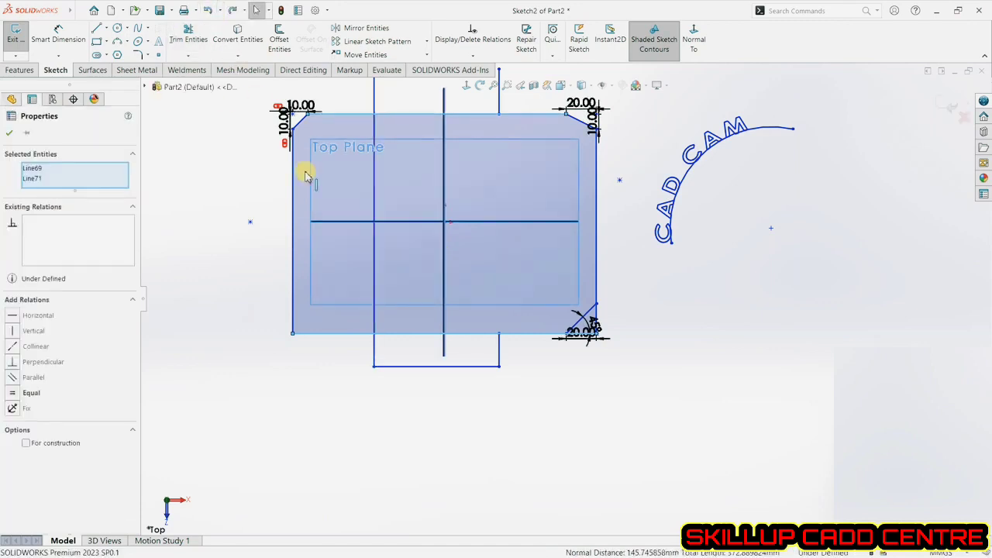
click(207, 11)
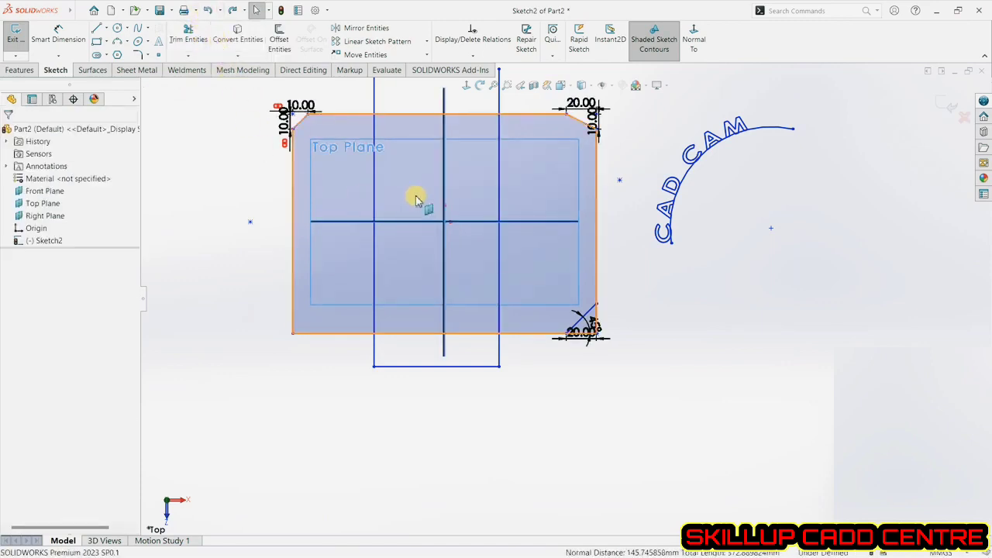
Trim away outside the rectangle's top and bottom edges on the U's two vertical lines.
click(187, 42)
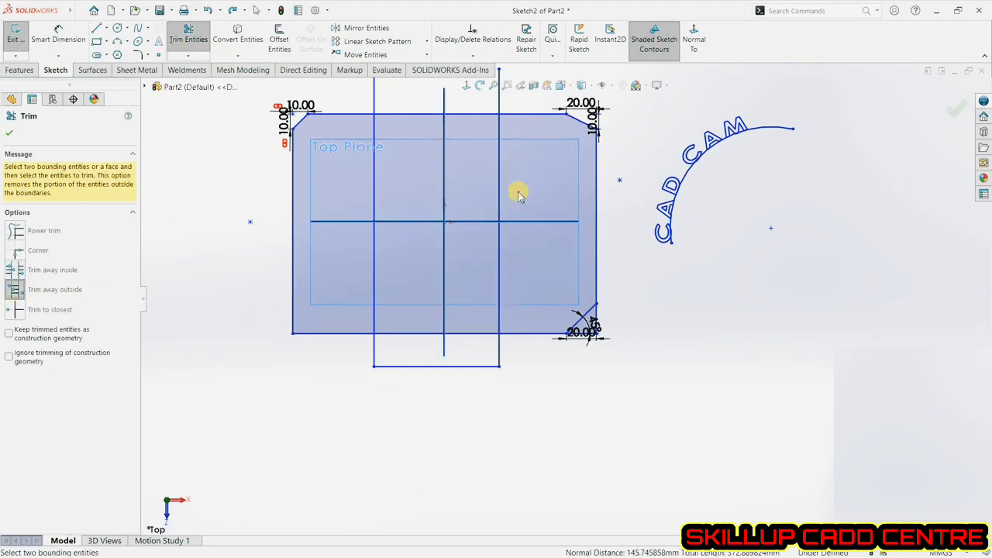
click(515, 116)
click(514, 334)
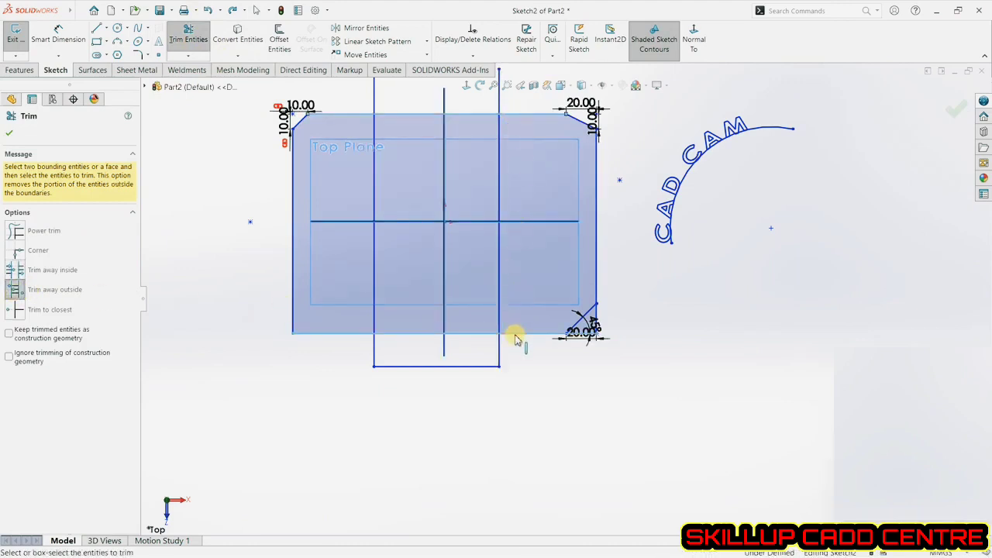
click(498, 264)
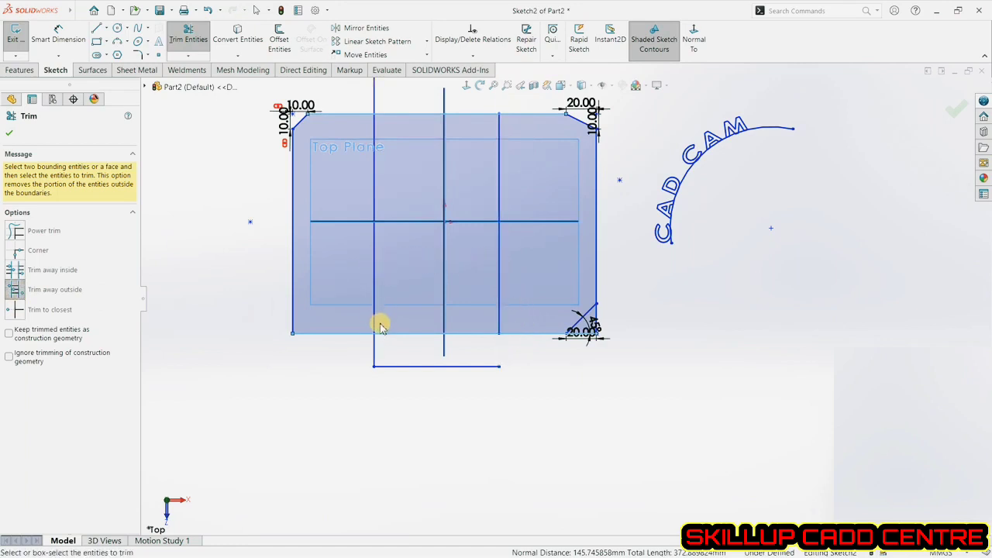
click(375, 348)
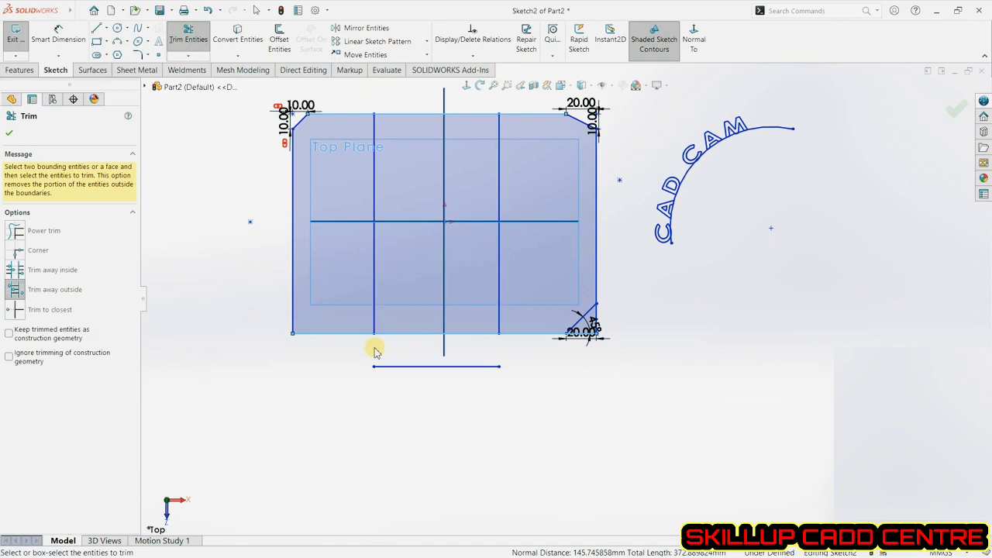
Switch to Trim to closest and remove the U's bottom line, both vertical lines and the bottom edge segments.
click(17, 312)
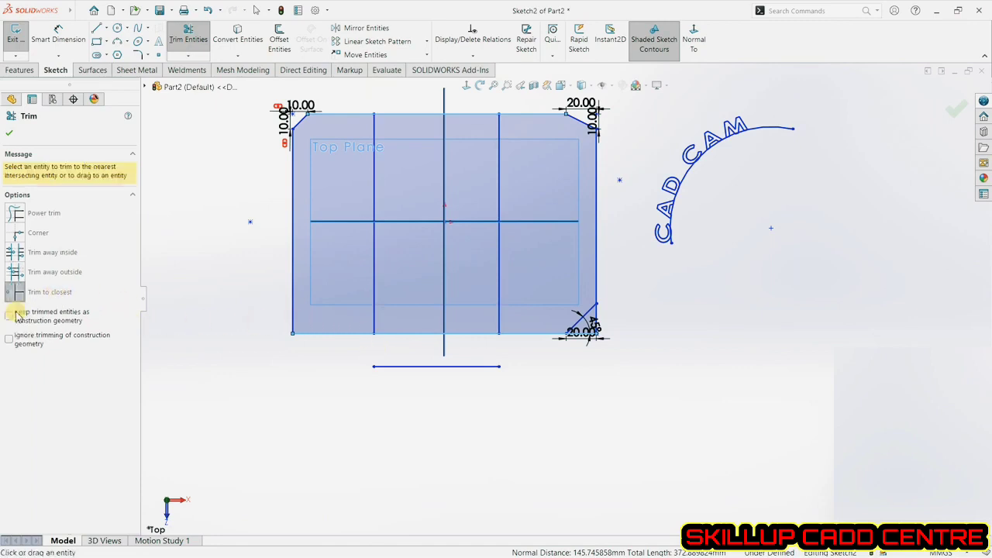
click(417, 366)
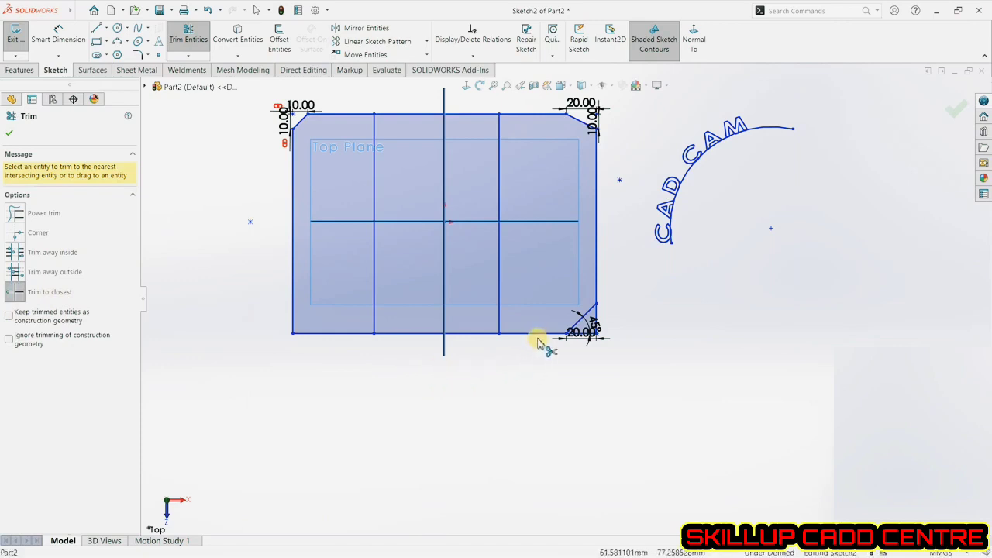
click(498, 322)
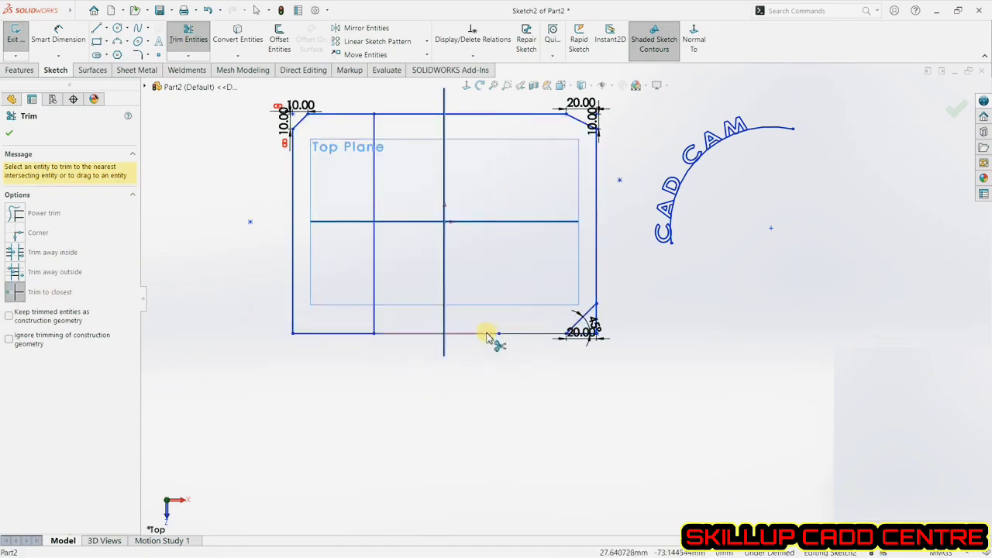
click(373, 328)
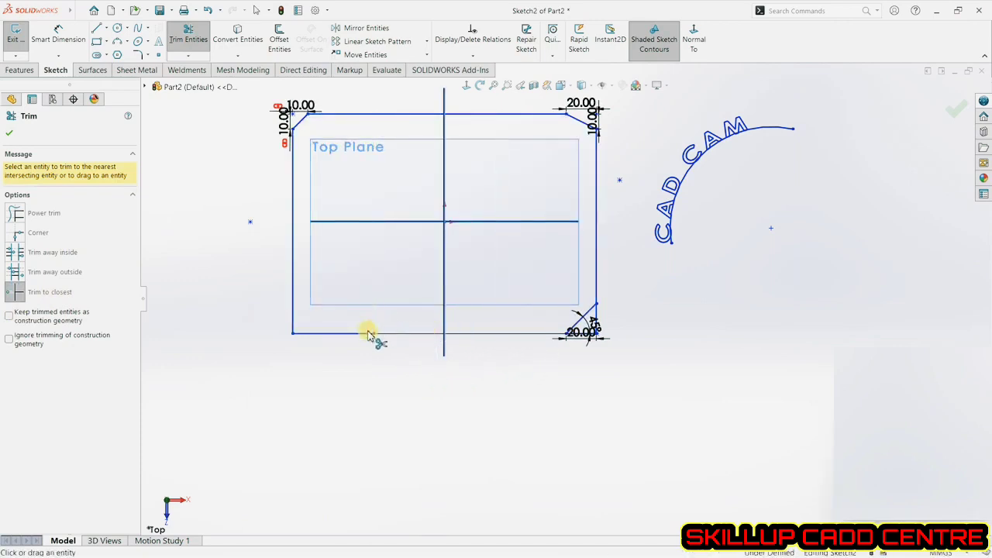
click(355, 333)
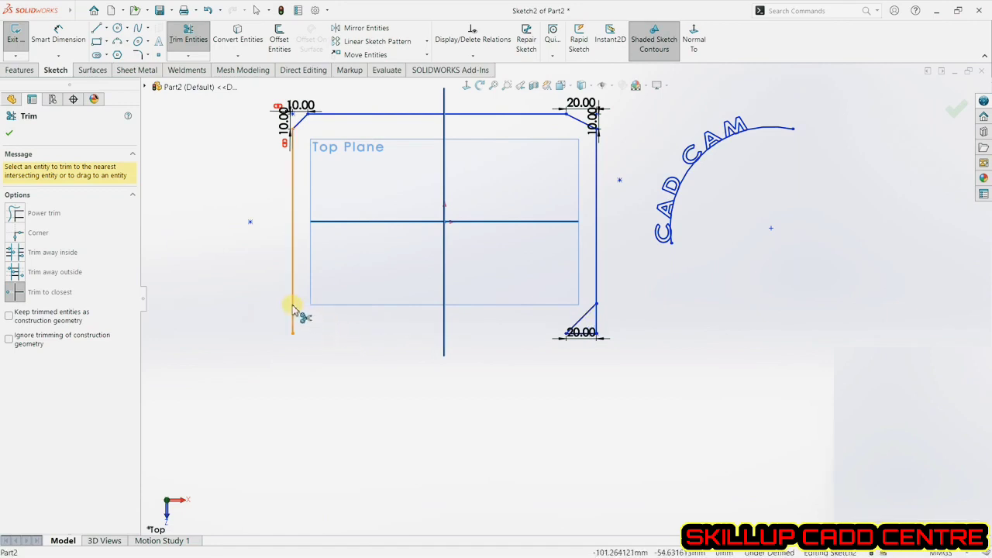
Trim away the rectangle's left side, all three chamfers, right side and top edge, then close Trim.
click(293, 309)
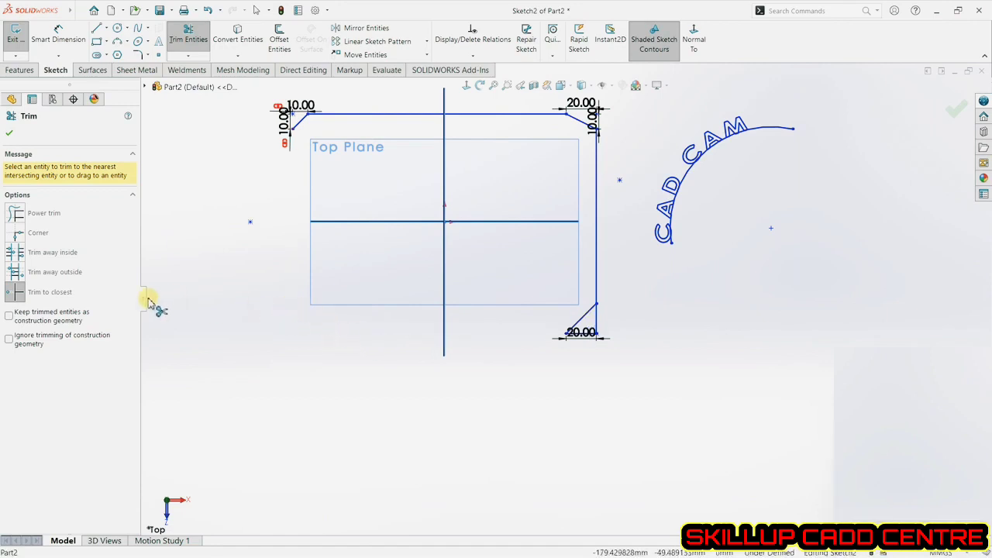
click(300, 121)
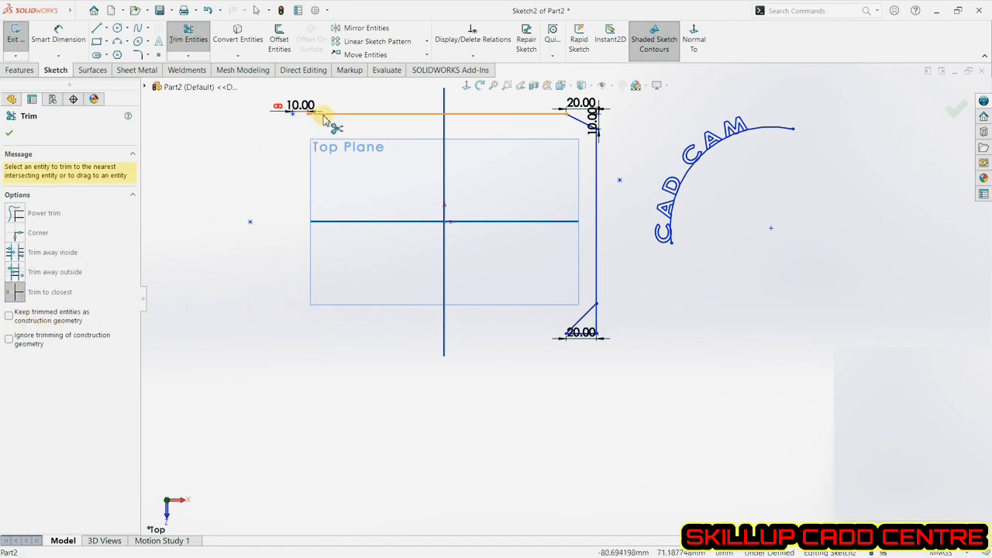
click(579, 127)
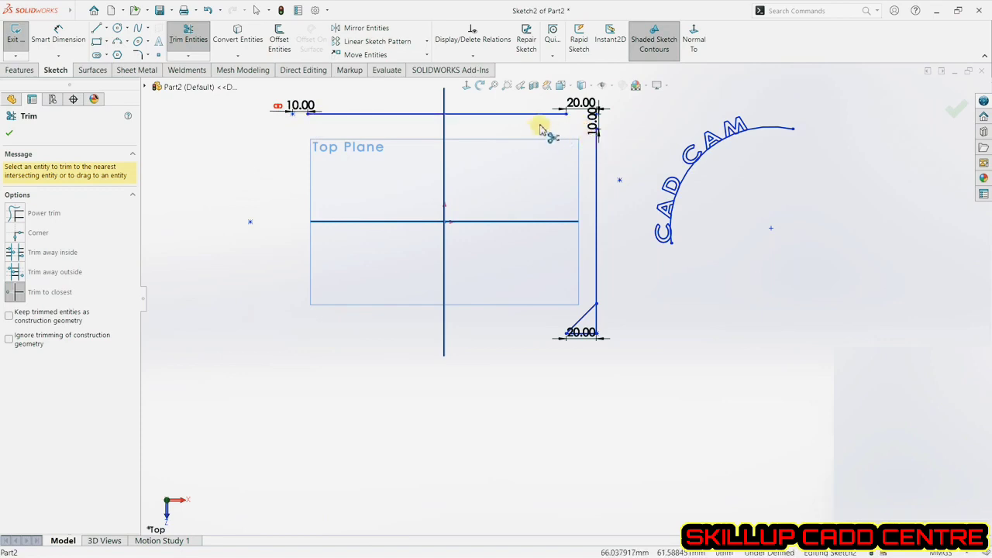
click(596, 192)
click(523, 289)
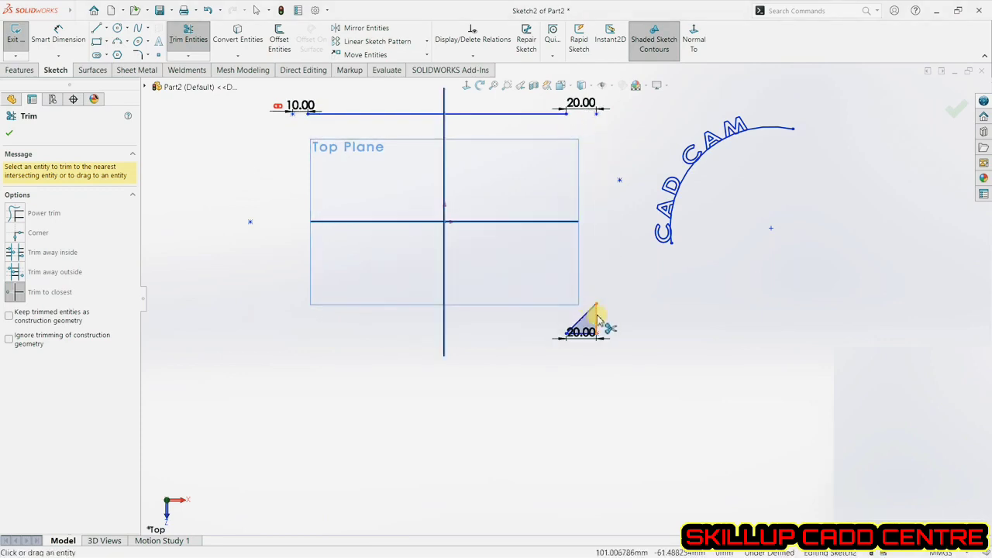
click(584, 319)
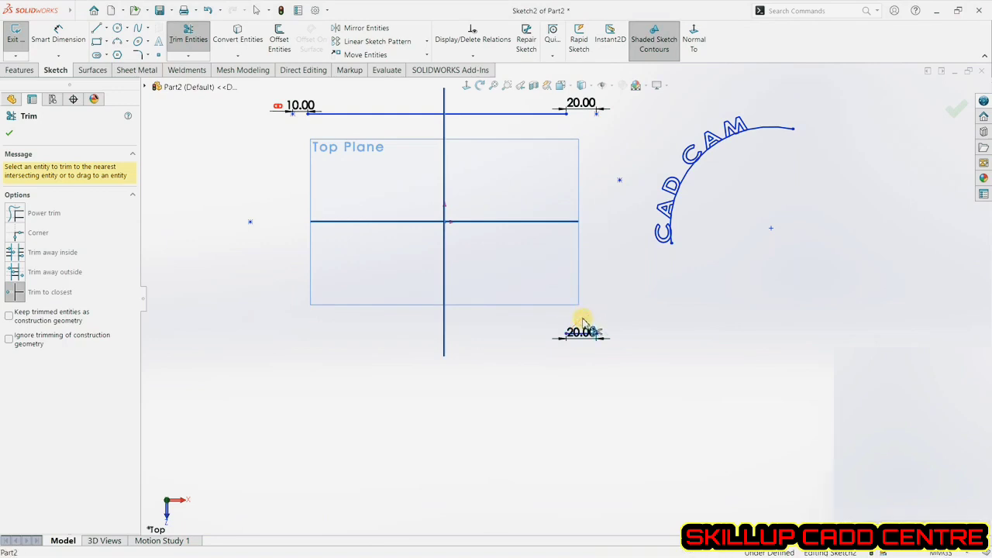
click(496, 114)
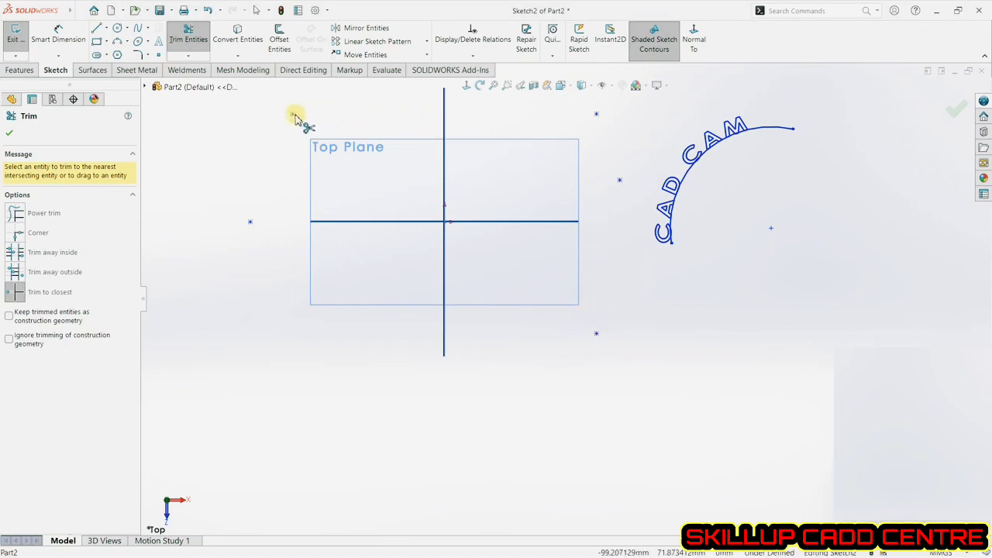
click(11, 135)
Delete the leftover sketch points, the curved CAD CAM text and its guide arc.
mouse_move(266, 109)
mouse_down()
mouse_move(315, 132)
mouse_move(232, 263)
mouse_up()
key(Delete)
key(Delete)
mouse_move(586, 100)
mouse_down()
mouse_move(658, 339)
mouse_move(655, 364)
mouse_up()
key(Delete)
mouse_move(843, 110)
mouse_down()
mouse_move(731, 189)
mouse_move(626, 305)
mouse_up()
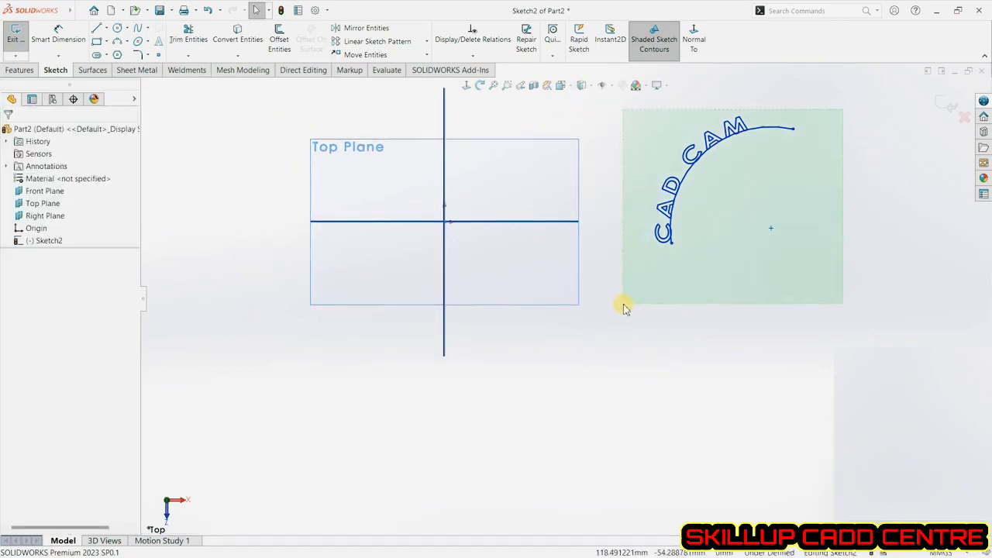
key(Delete)
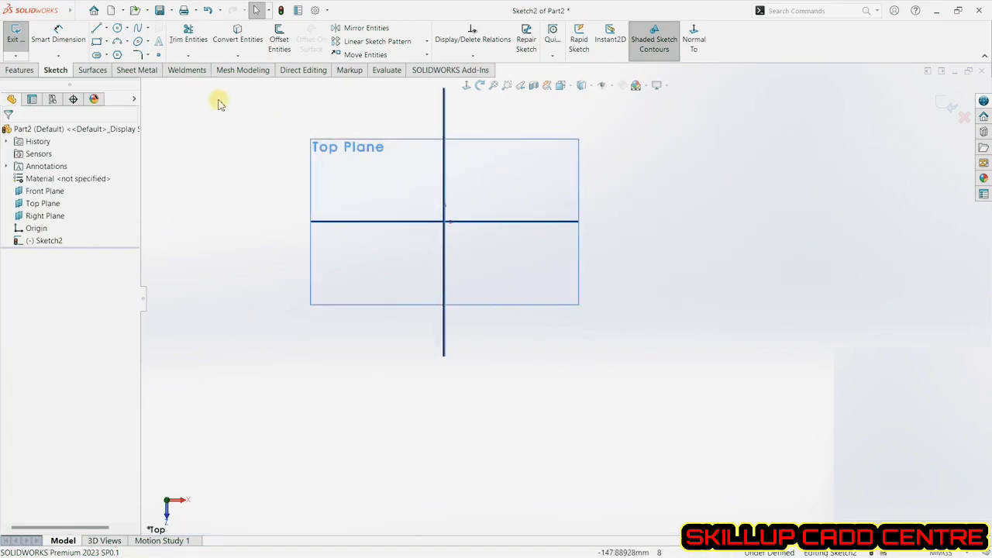
Draw a corner rectangle about 195 mm by 130 mm enclosing the Top Plane outline.
click(188, 57)
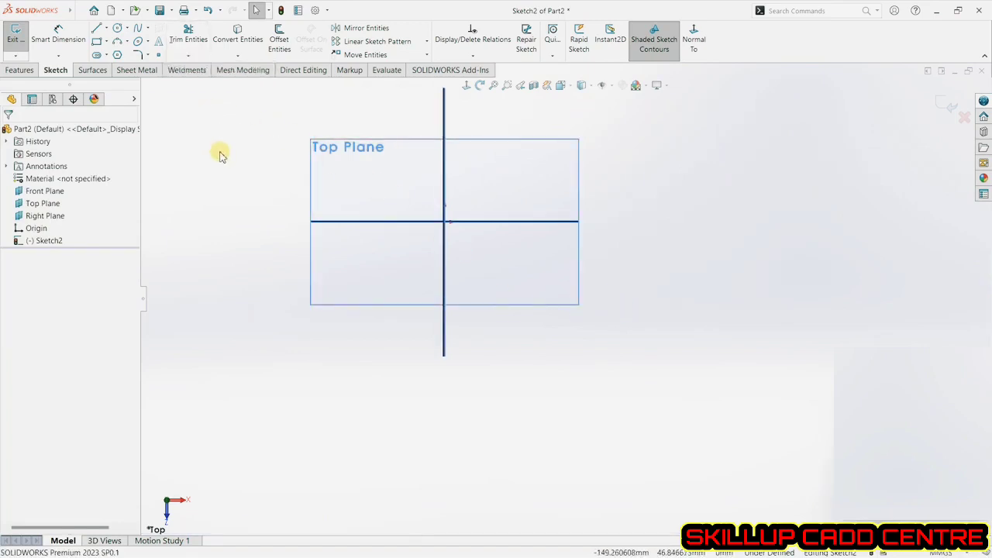
click(97, 41)
click(297, 124)
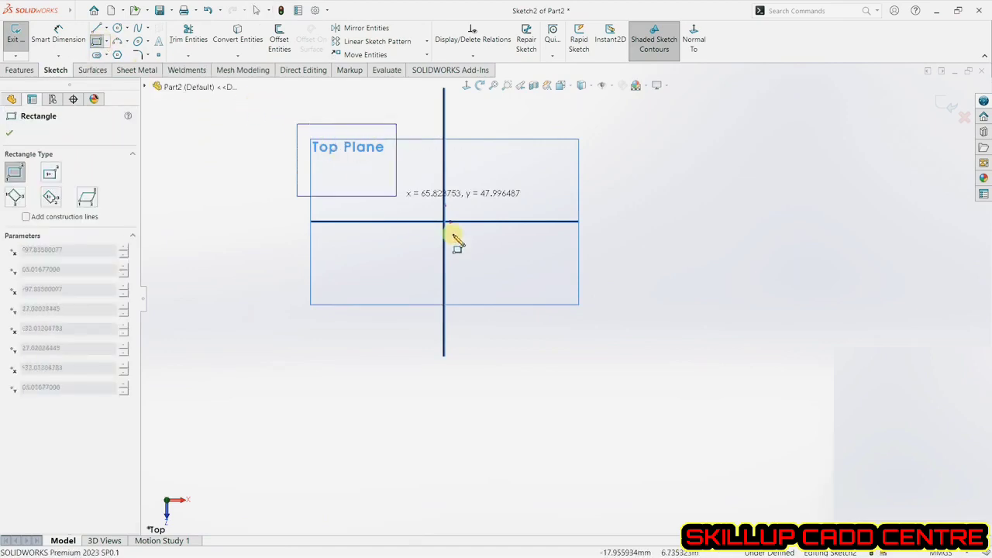
click(605, 334)
Sketch two connected lines forming an inverted V inside the rectangle, then end the line chain.
click(97, 28)
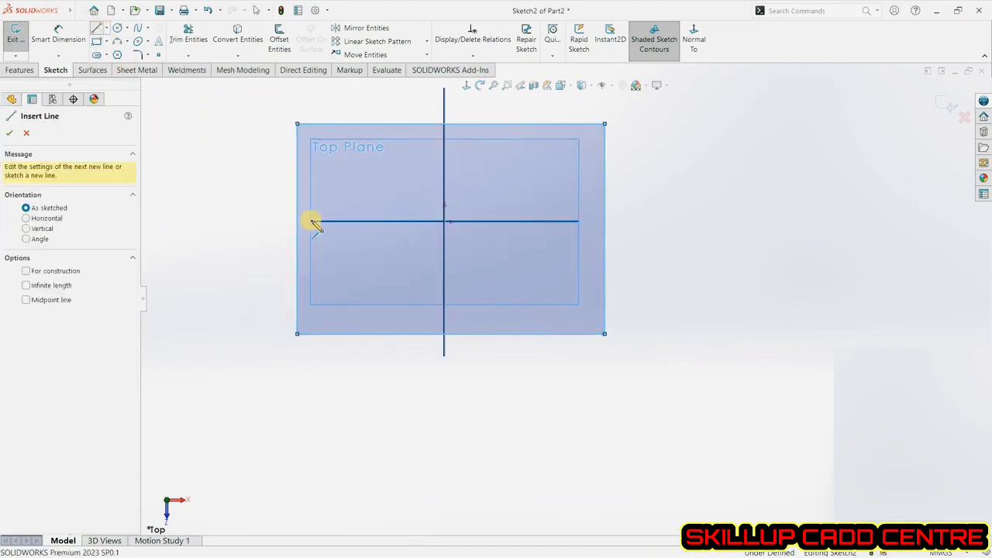
click(357, 290)
click(482, 179)
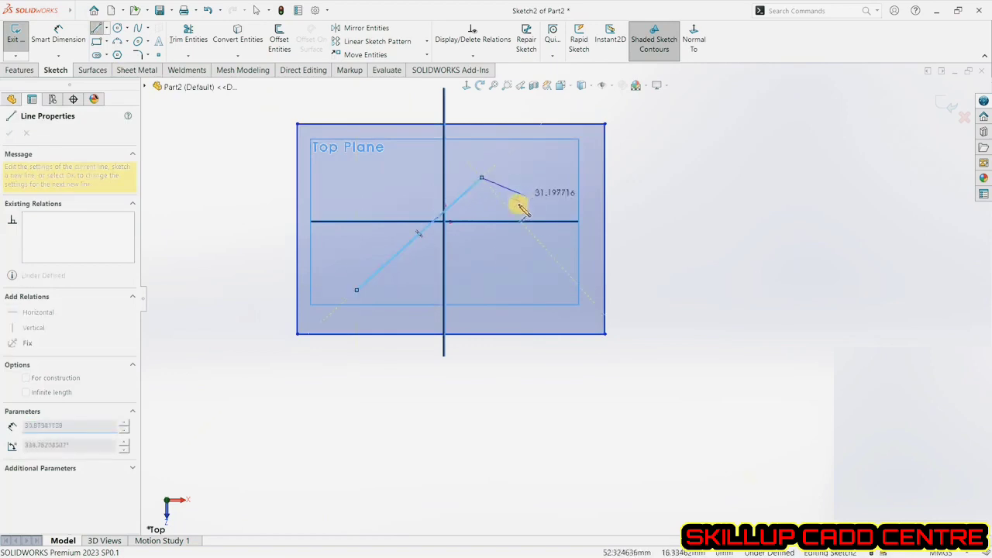
click(503, 276)
right_click(558, 242)
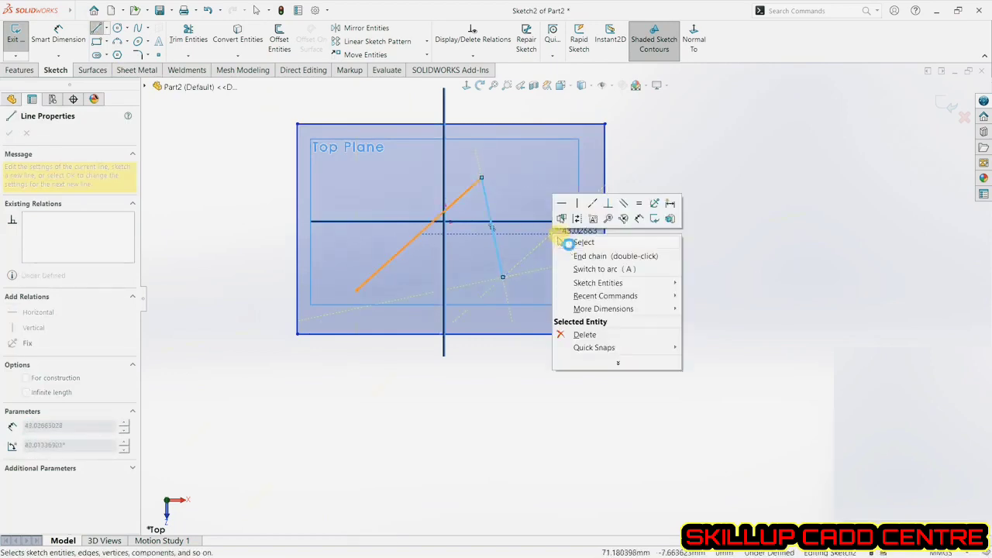
click(568, 243)
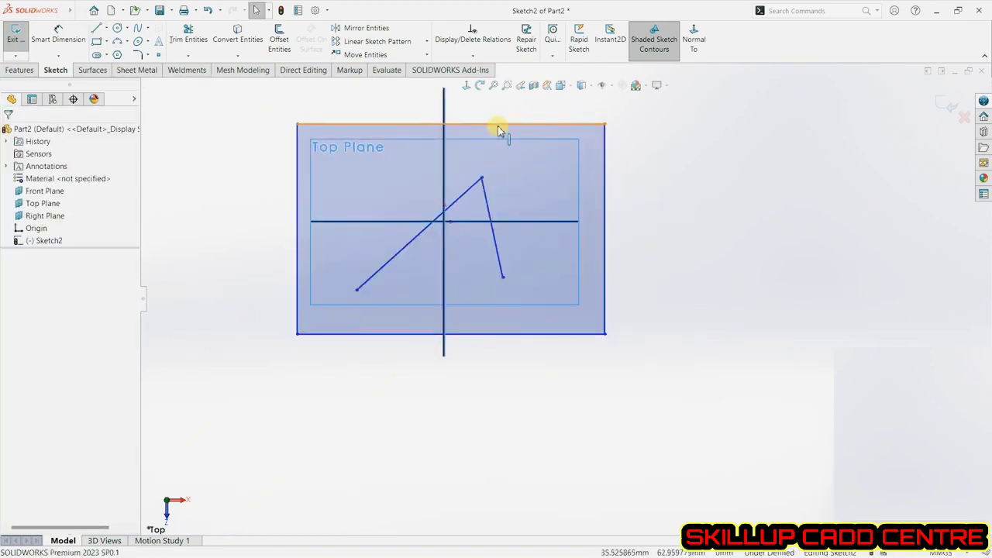
Use Extend Entities to lengthen both ends of the two lines up to the rectangle's edges.
click(192, 57)
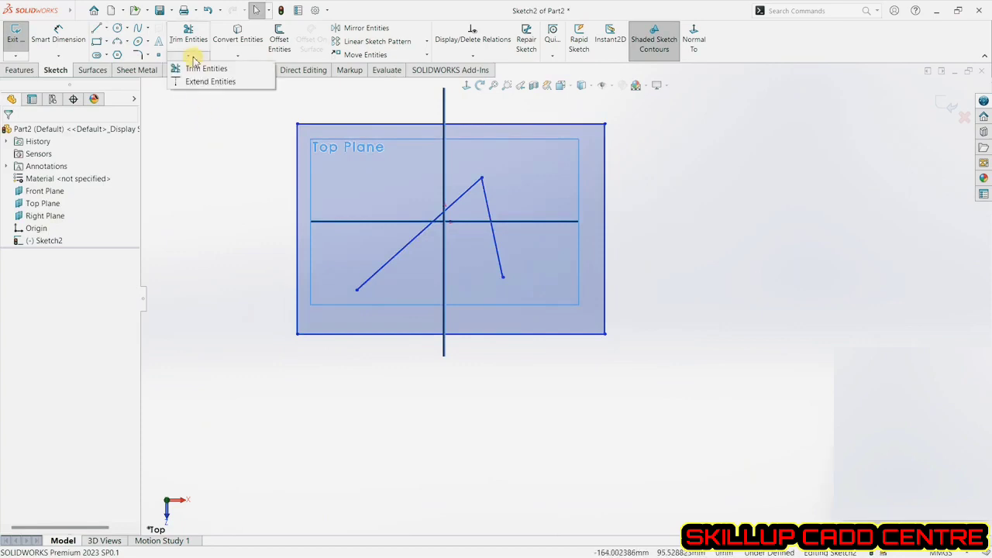
click(200, 68)
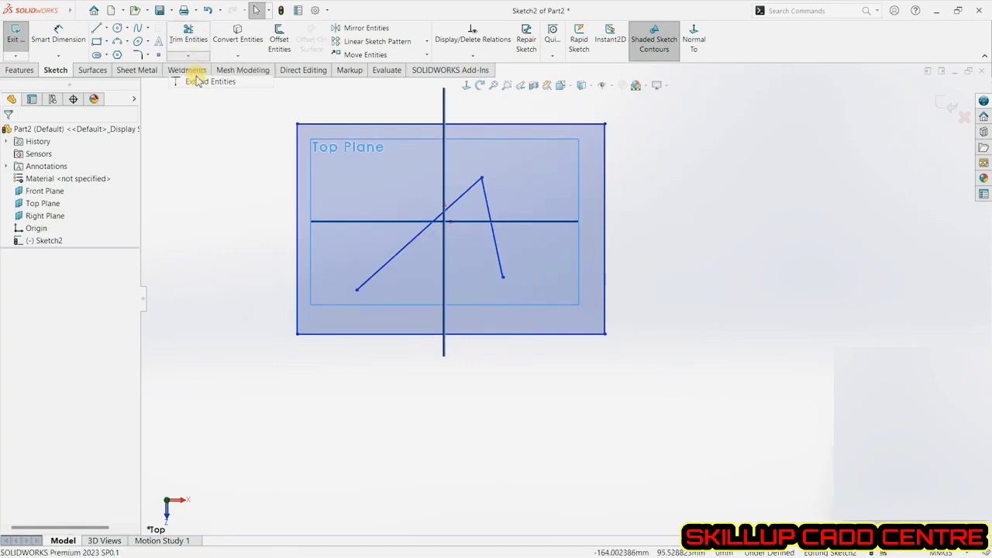
click(467, 192)
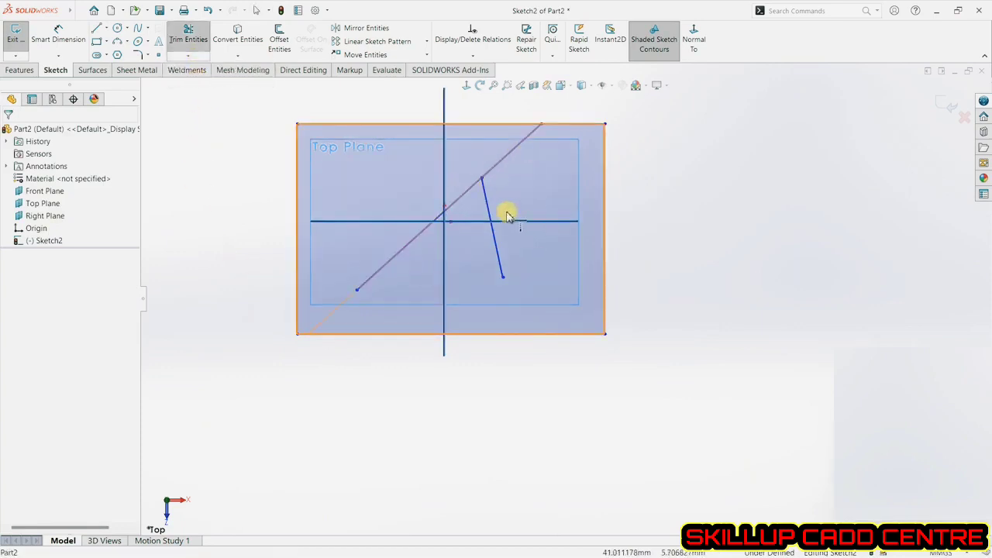
click(482, 193)
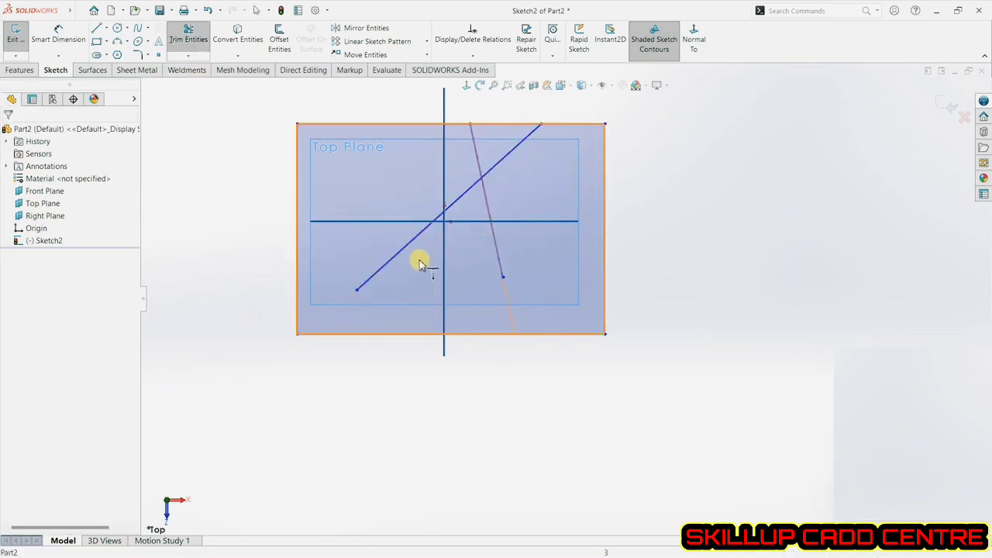
click(383, 265)
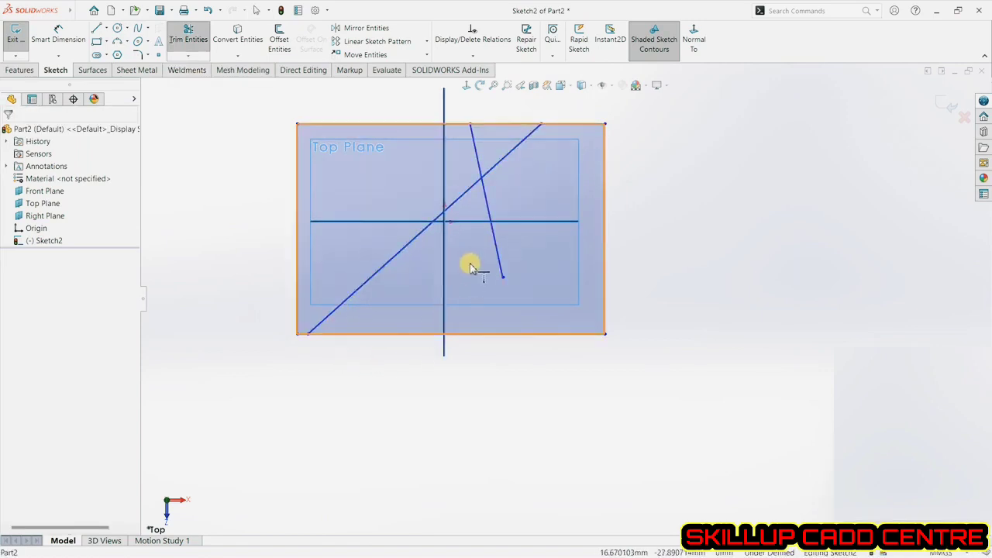
click(497, 256)
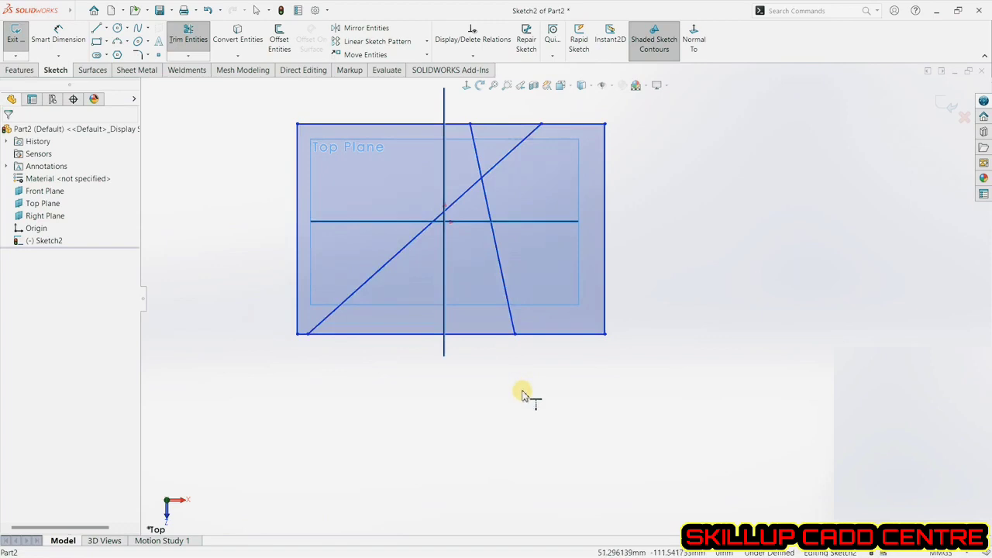
click(345, 306)
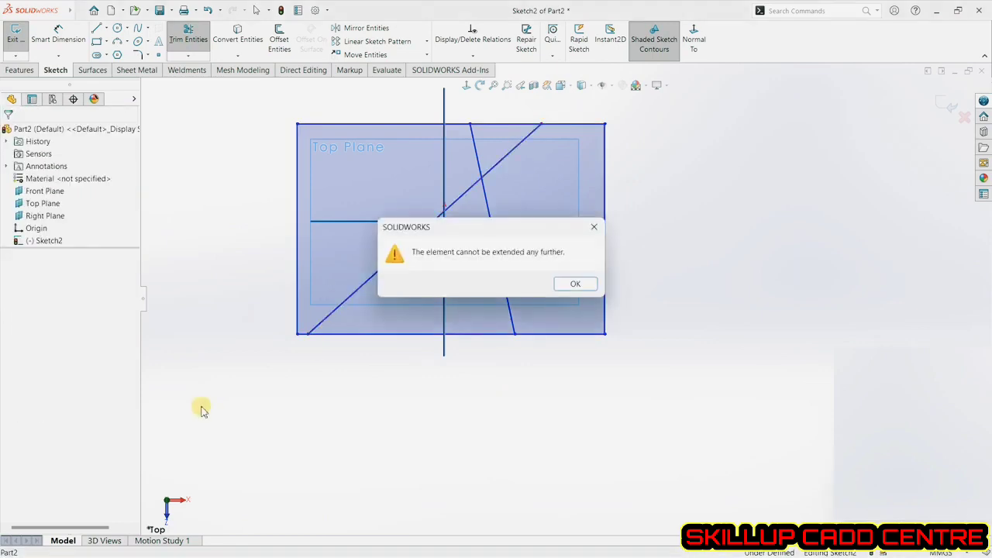
click(575, 284)
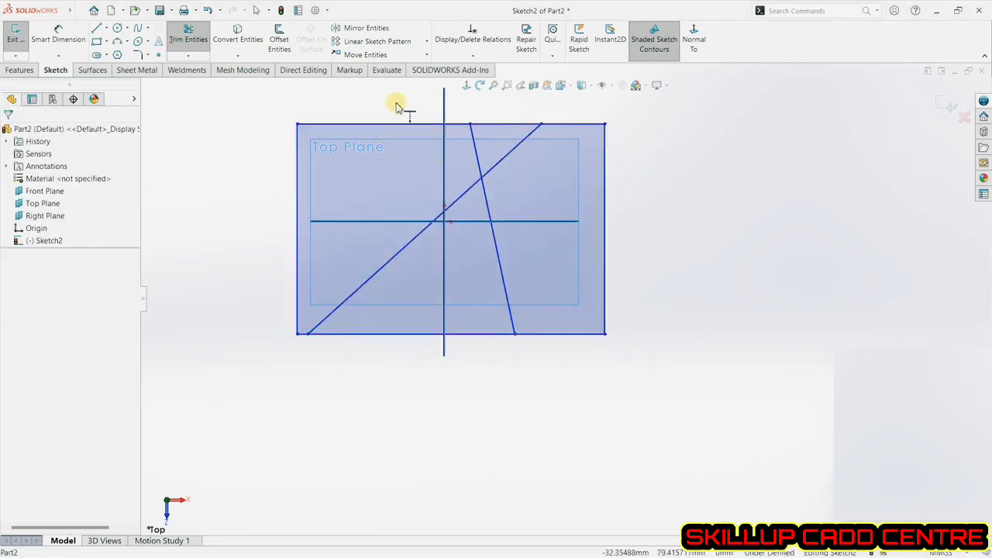
scroll(395, 106, down, 1)
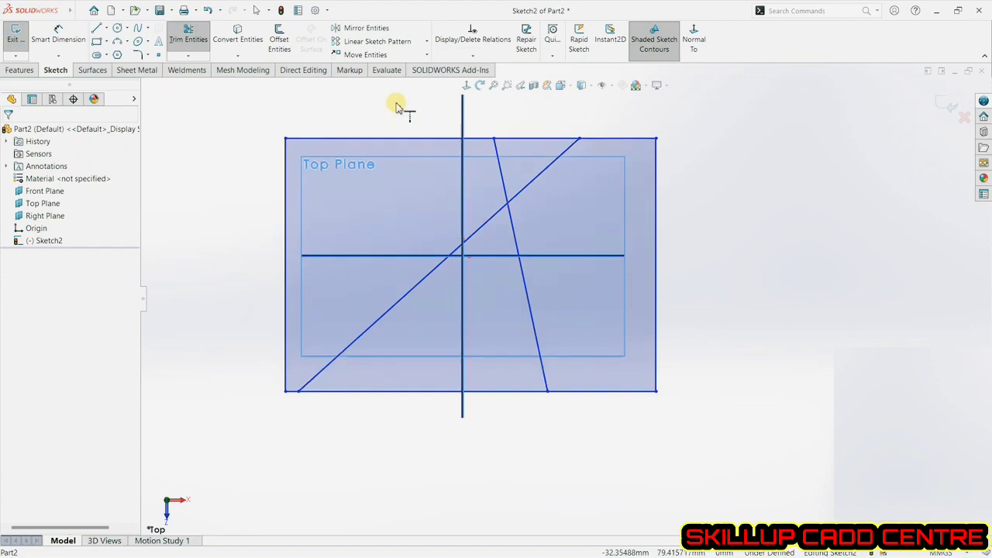